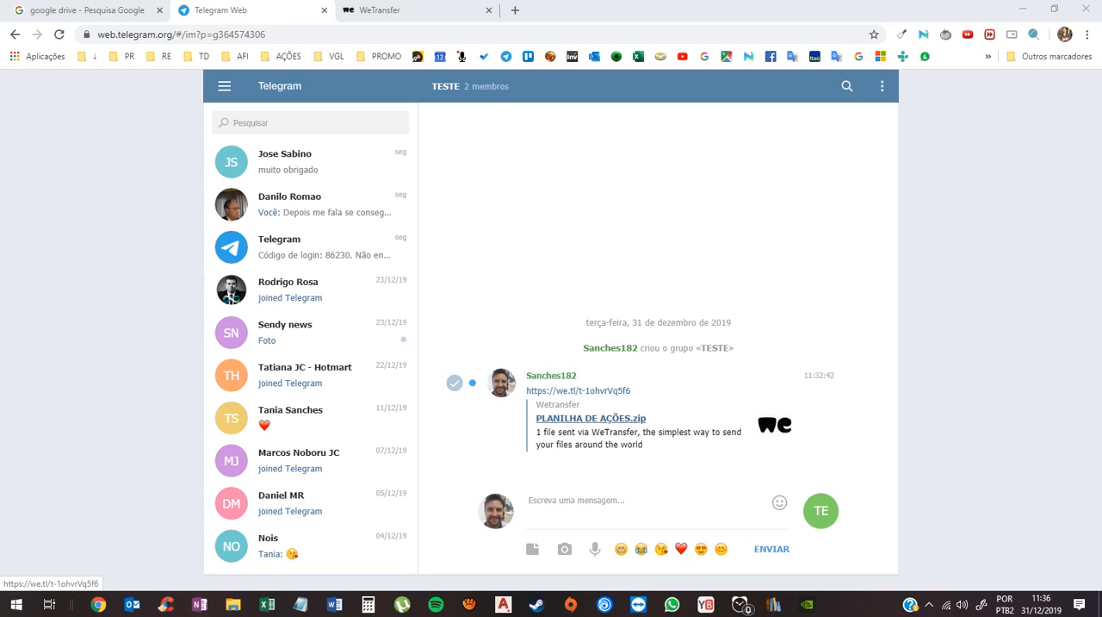
- Download PLANILHA DE AÇÕES.zip from the WeTransfer link in the TESTE chat, save it in Nova pasta, and close the WeTransfer page
click(591, 417)
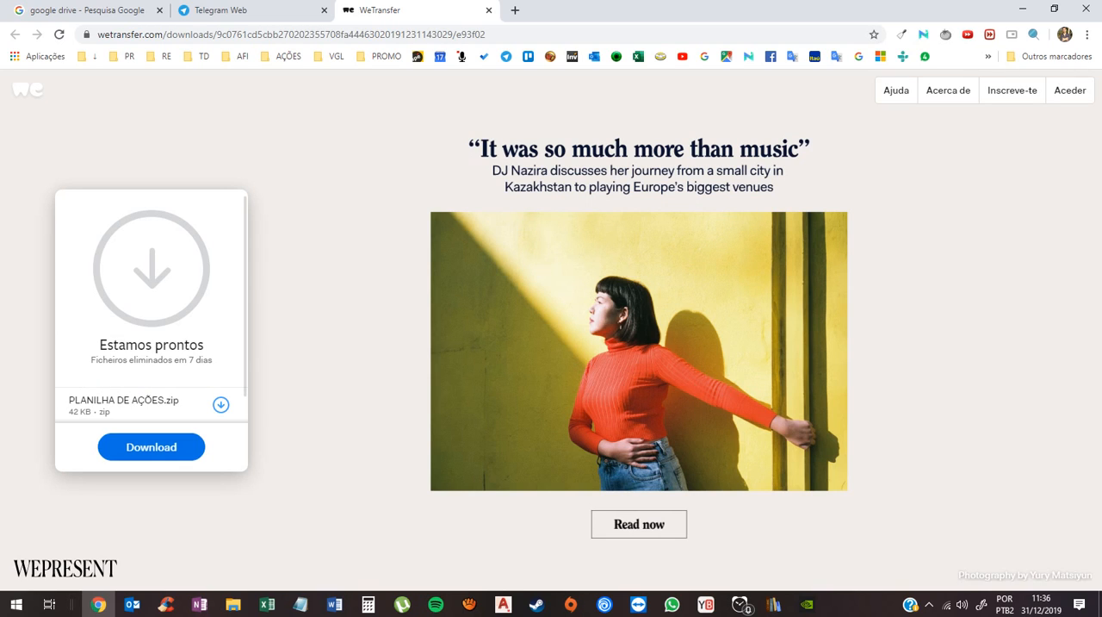
click(151, 447)
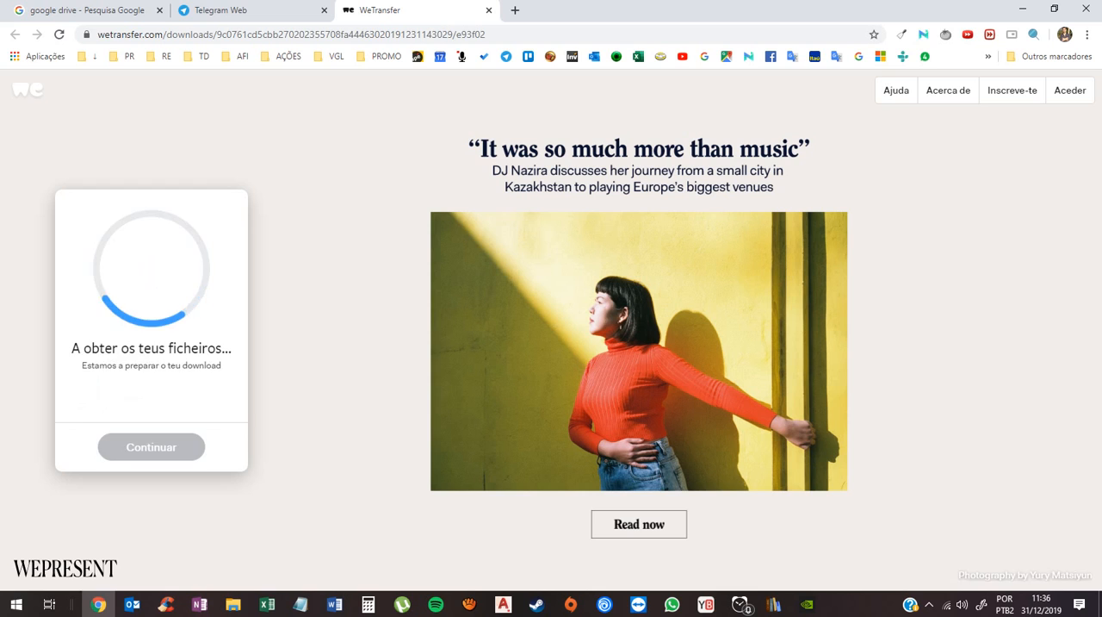
mouse_move(233, 604)
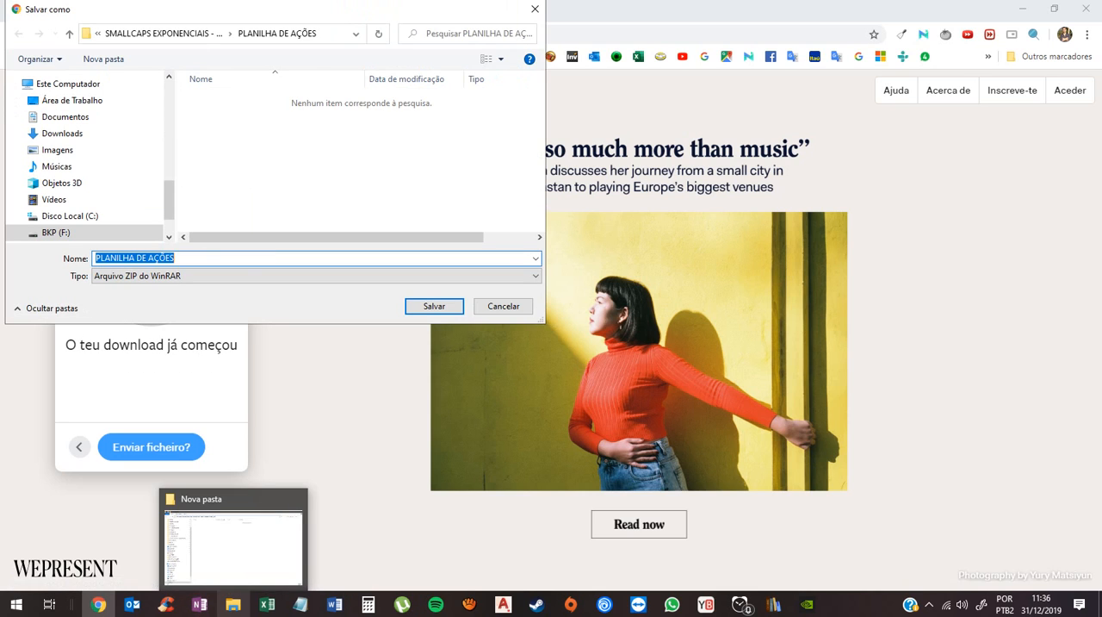
click(232, 604)
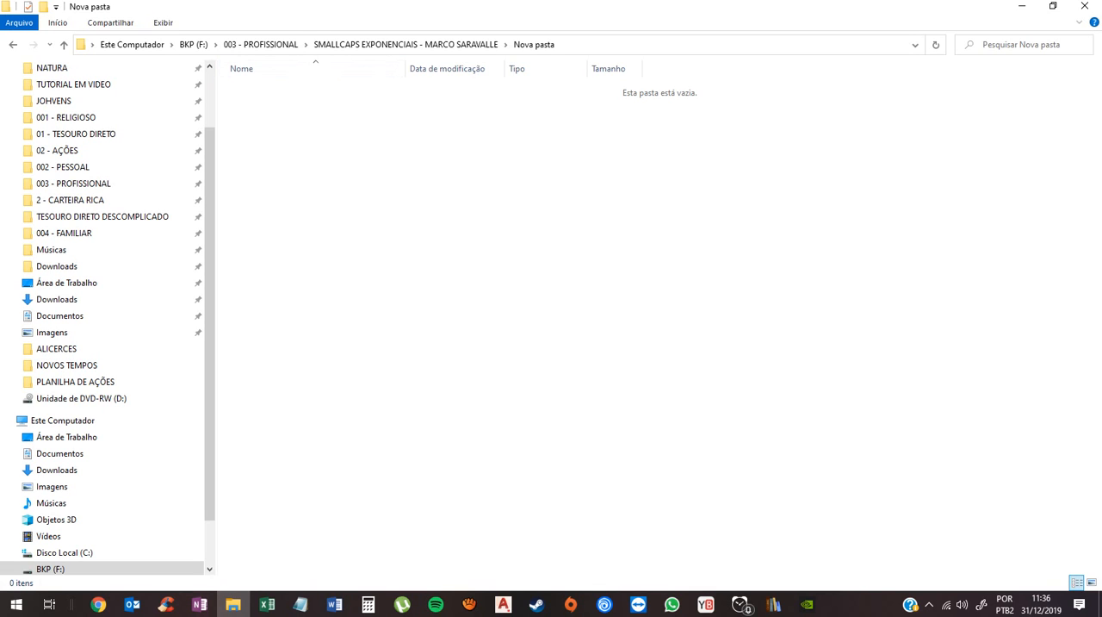
click(672, 45)
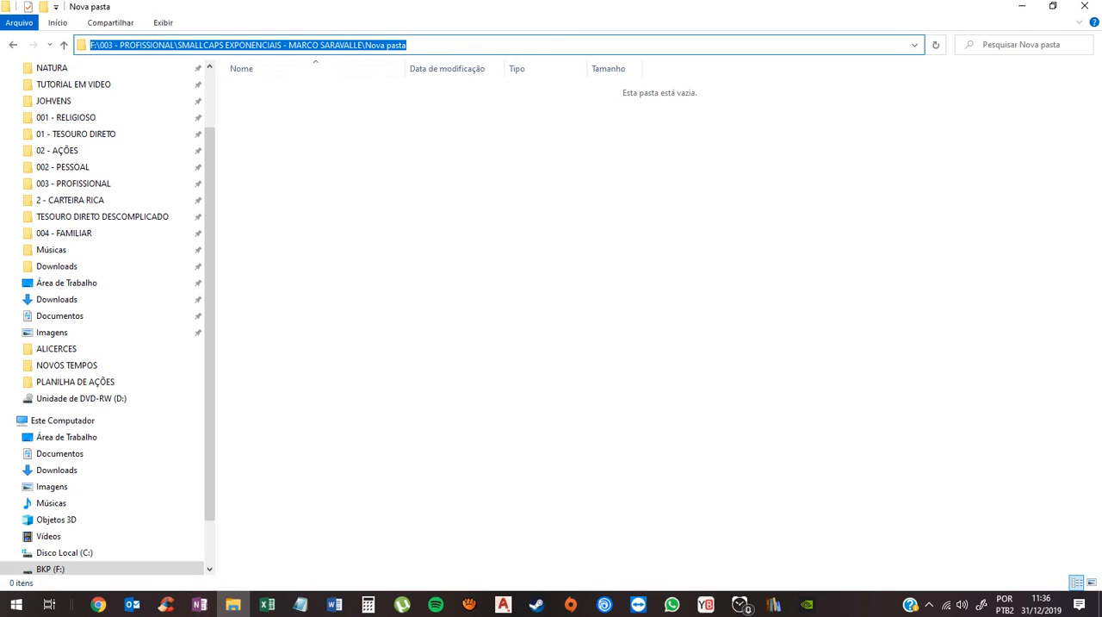
click(99, 604)
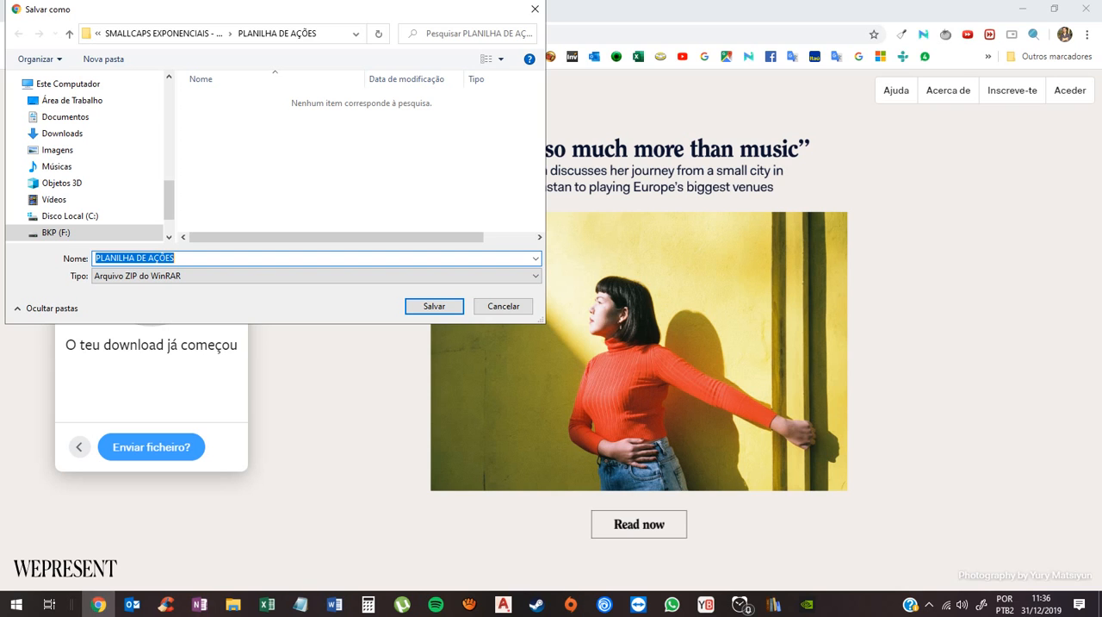
text(F:\BKP - PROFISSIONAL\SMALLCAPS EXPONENCIAIS - MARCO SARANIELLO\Nova pasta)
key(Return)
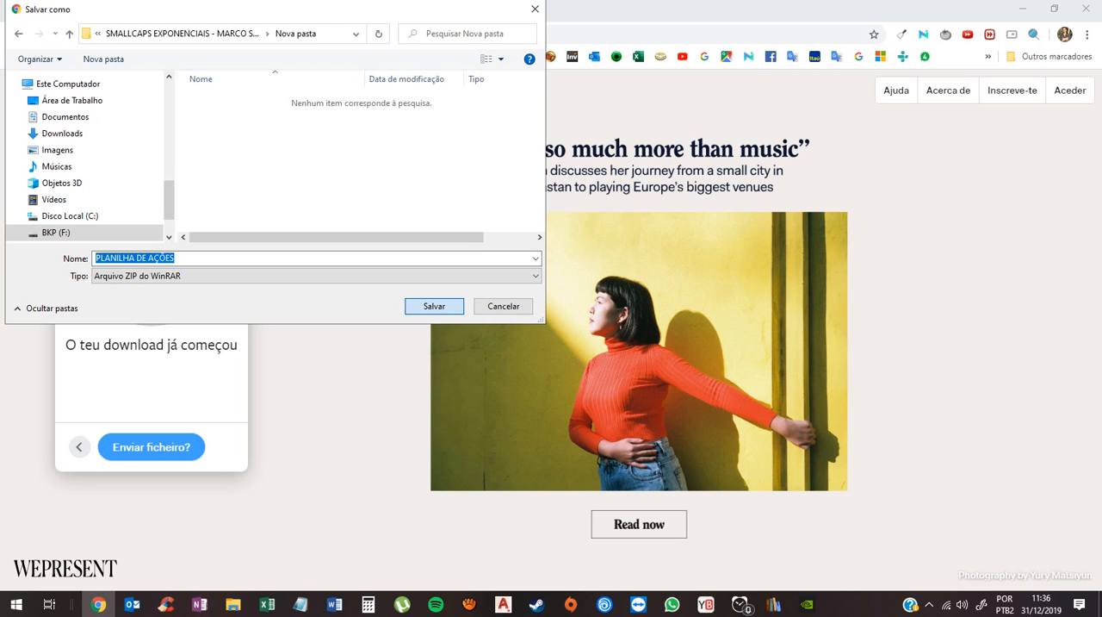
key(Return)
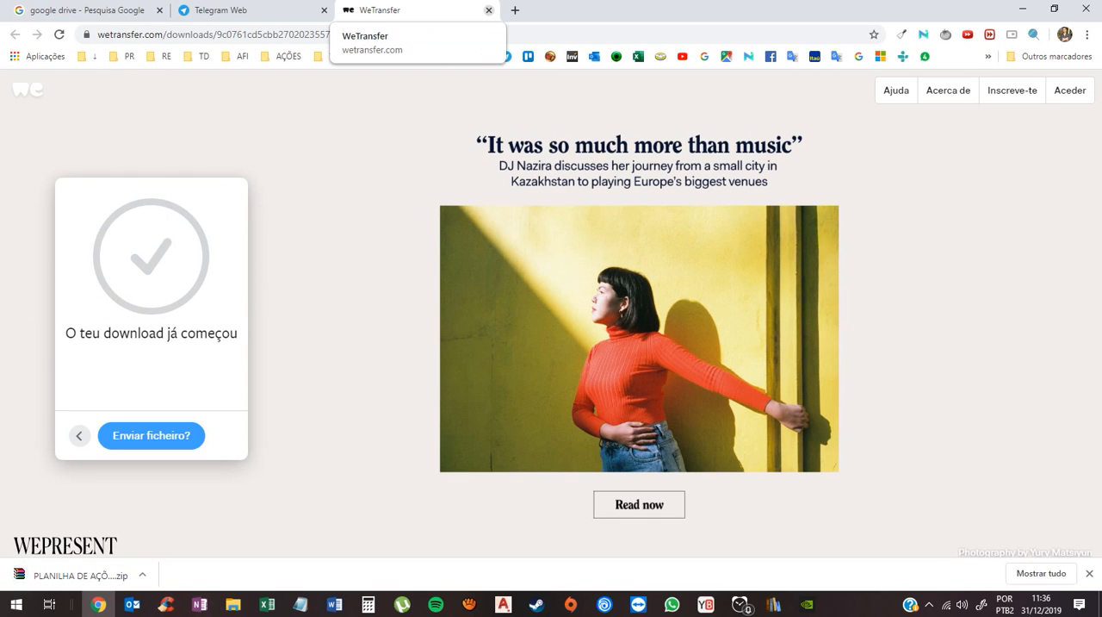
click(488, 10)
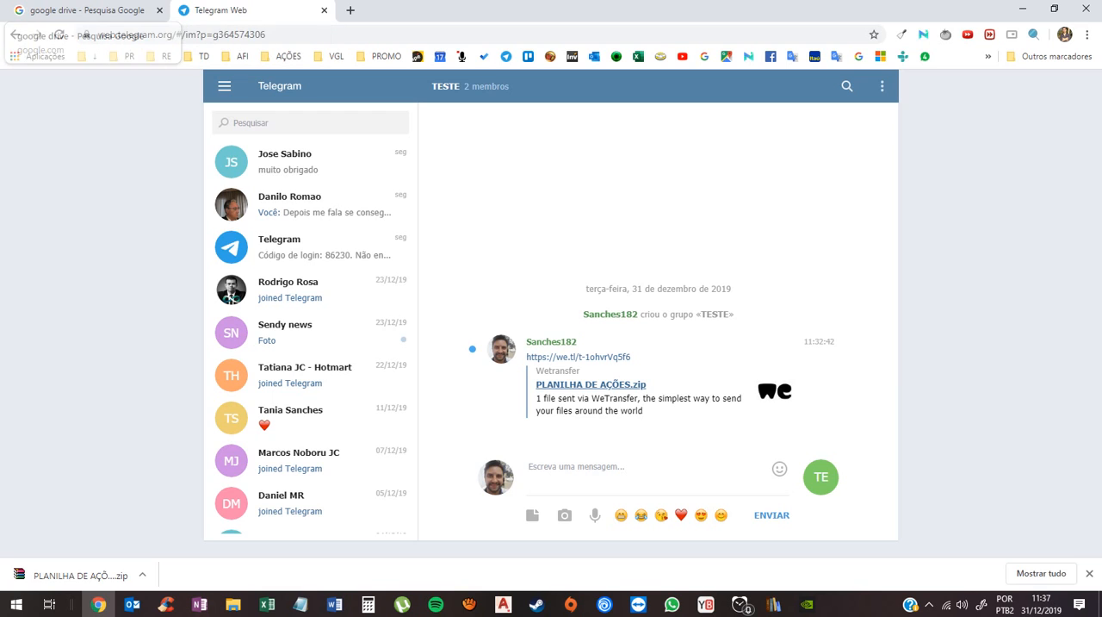
- Switch to File Explorer and extract the PLANILHA DE AÇÕES zip directly into Nova pasta
click(86, 11)
click(233, 604)
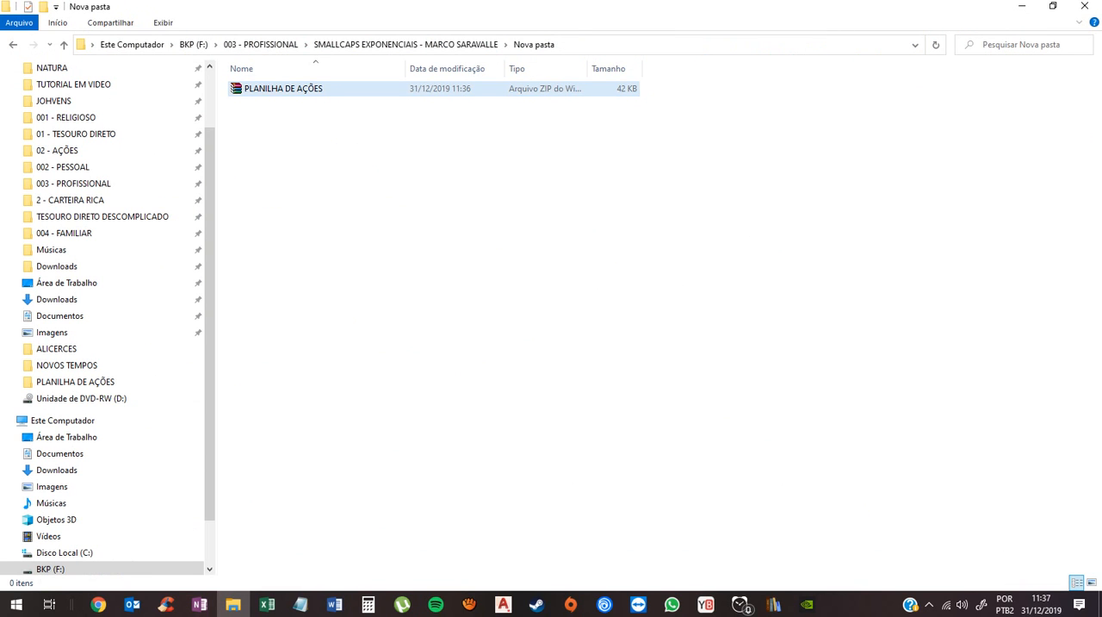
right_click(292, 89)
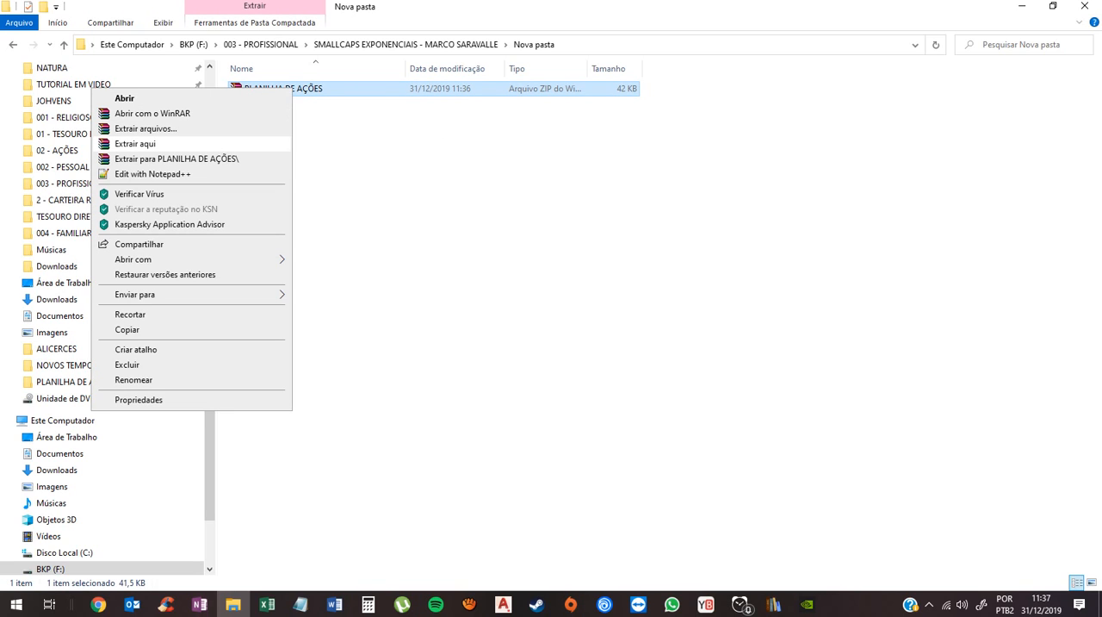
click(135, 144)
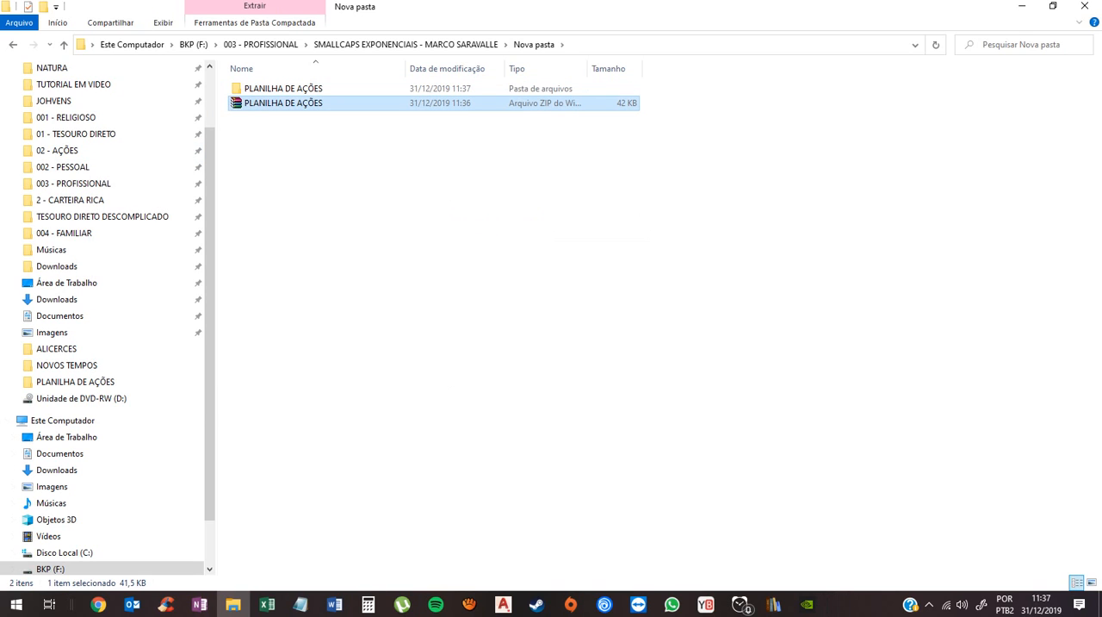
- Delete the PLANILHA DE AÇÕES zip archive from Nova pasta, keeping only the extracted folder
click(365, 164)
click(293, 103)
key(Delete)
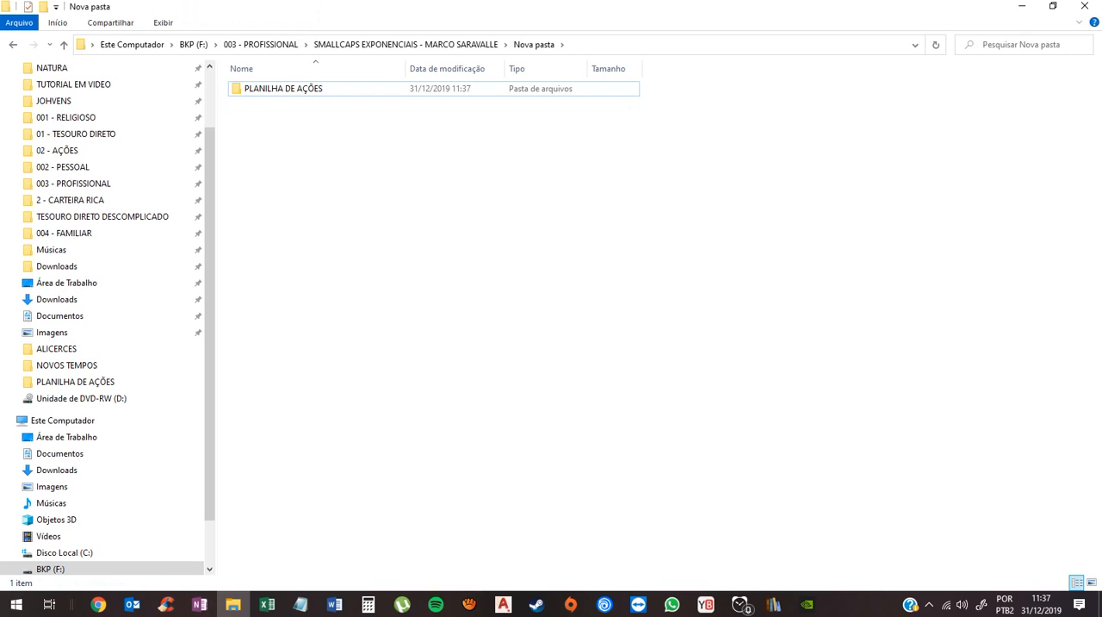
- Open the PLANILHA DE AÇÕES workbook from the extracted folder and examine the R$ COMPRA formula in K6, leaving editing disabled
double_click(284, 88)
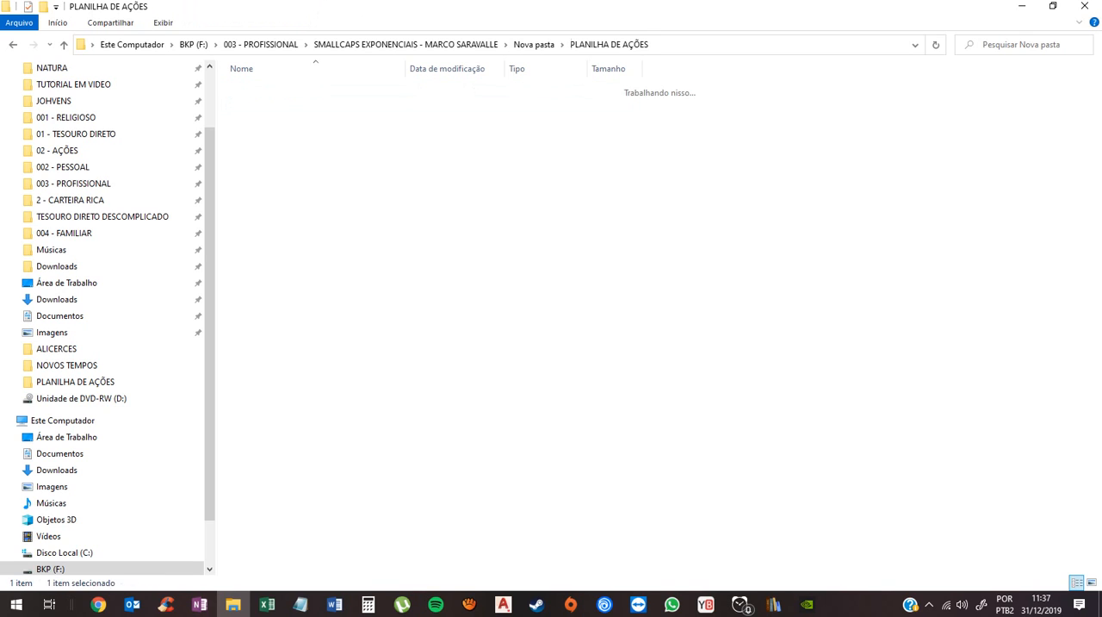
click(284, 88)
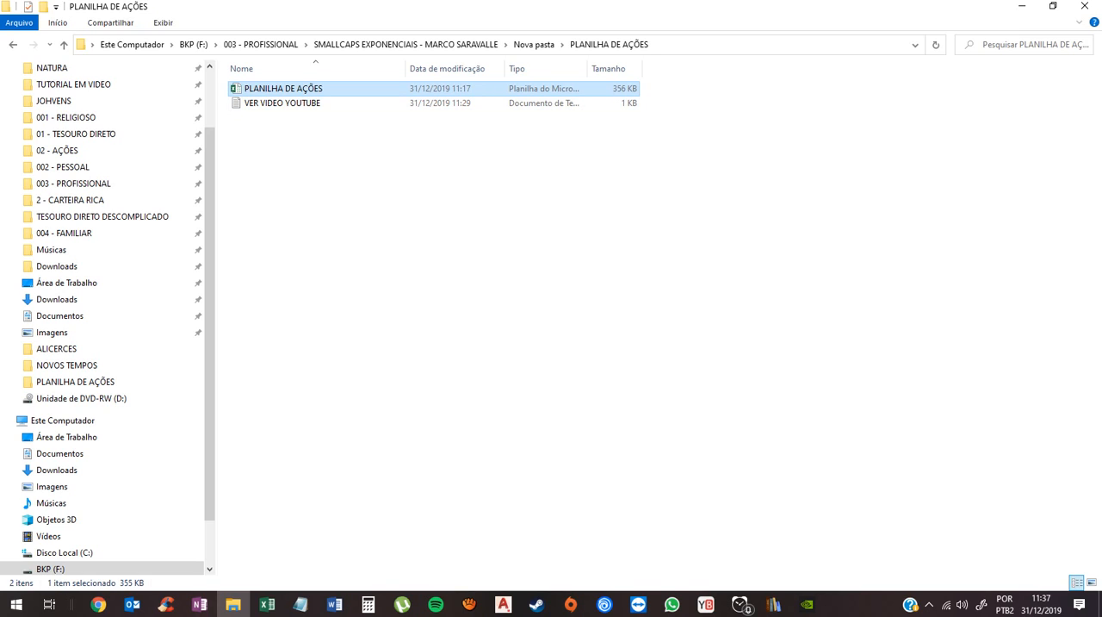
double_click(289, 89)
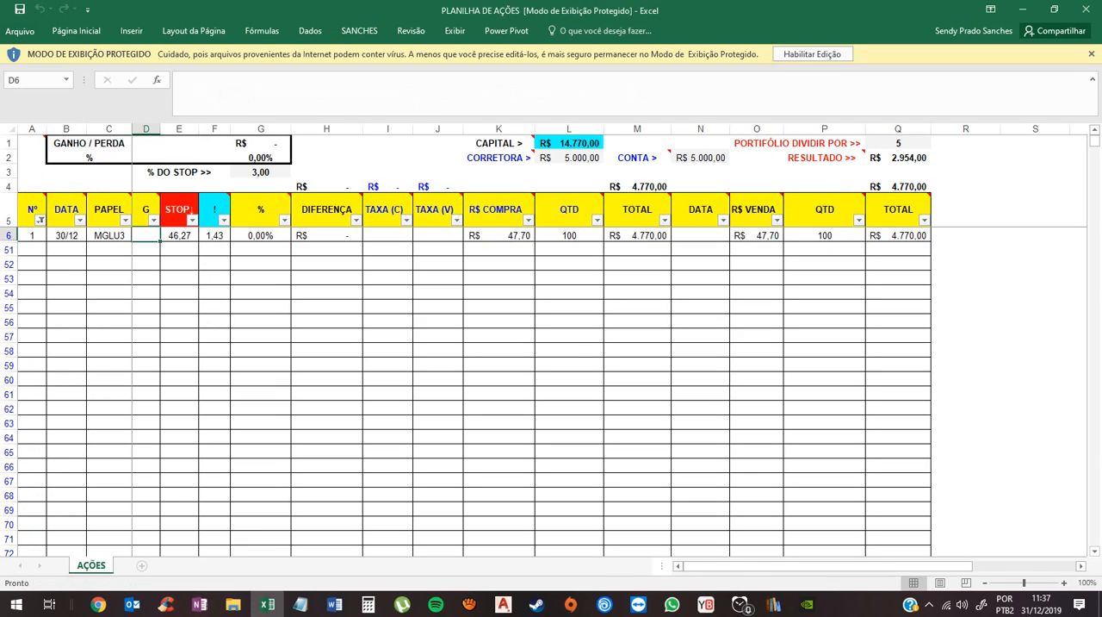
click(556, 340)
click(499, 235)
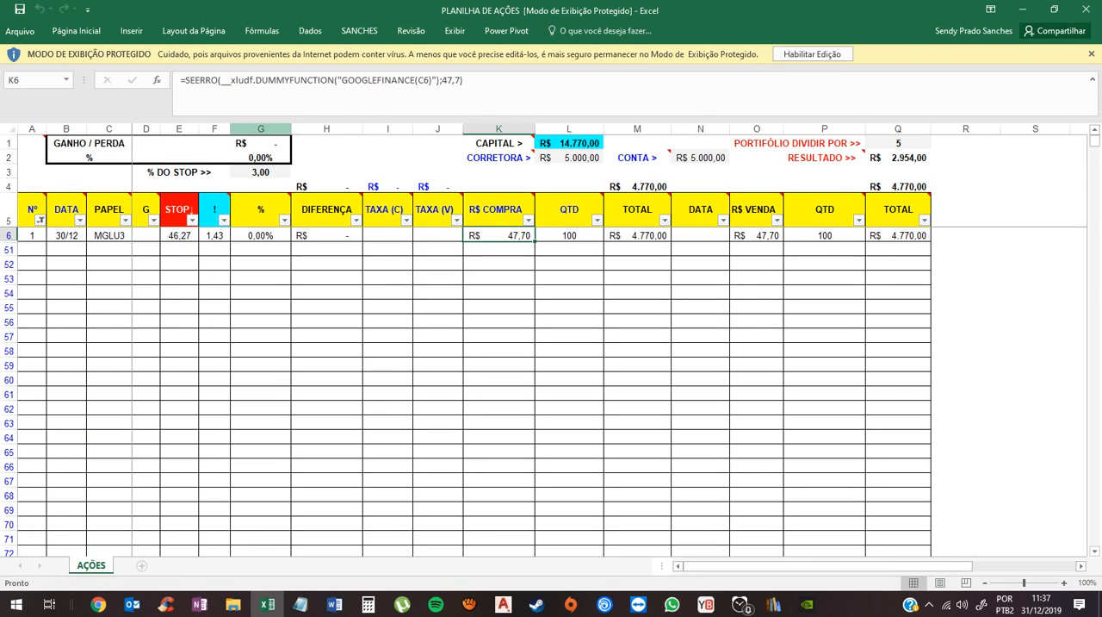
click(185, 103)
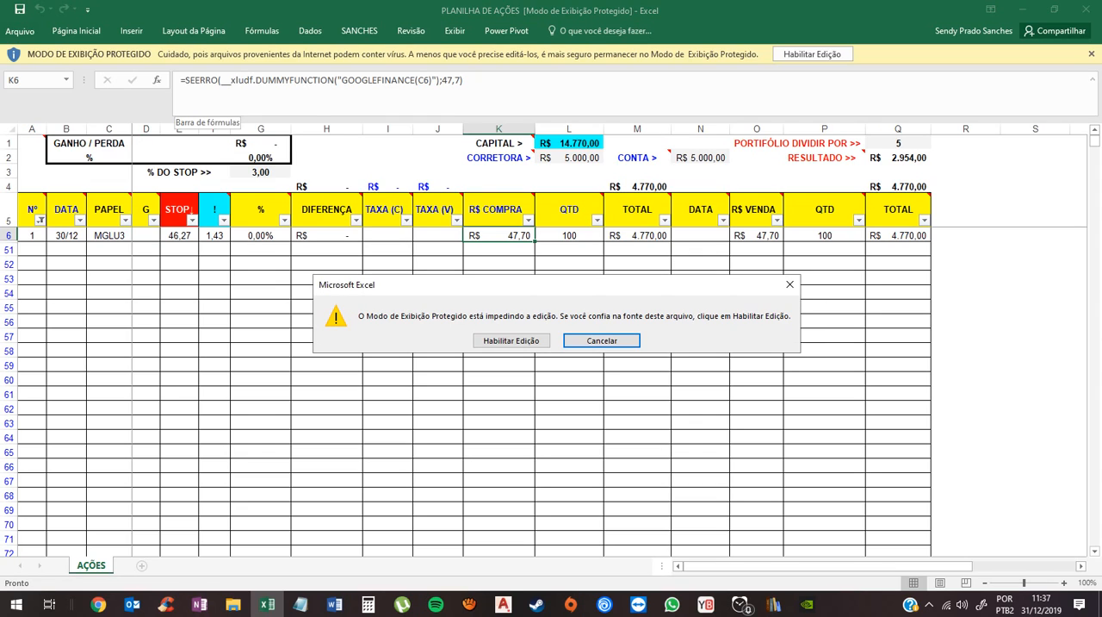
click(602, 340)
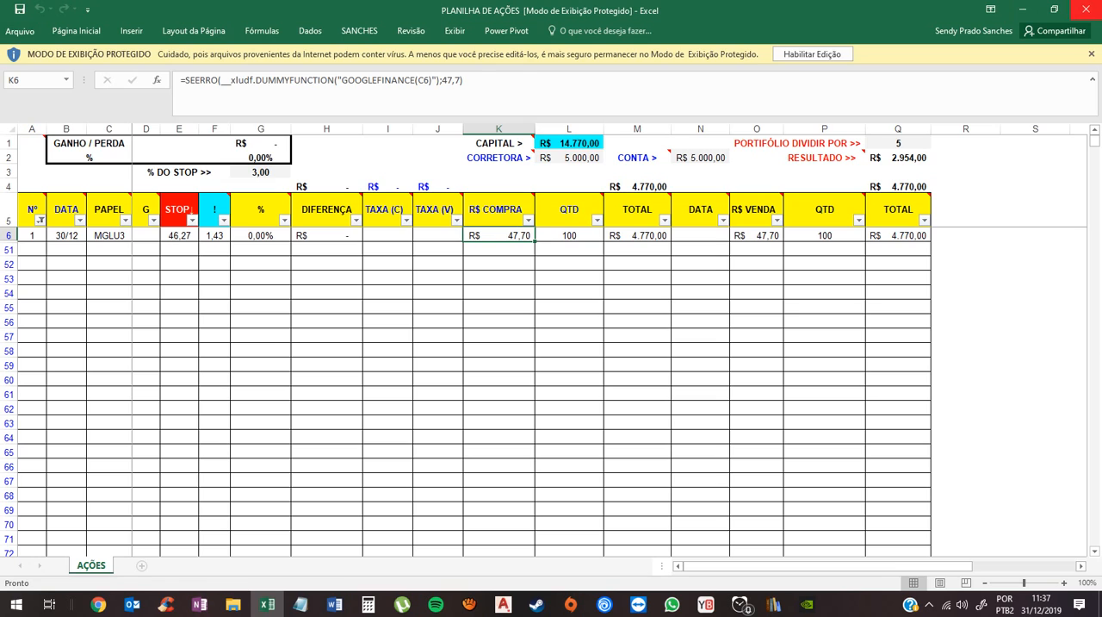
key(alt+Tab)
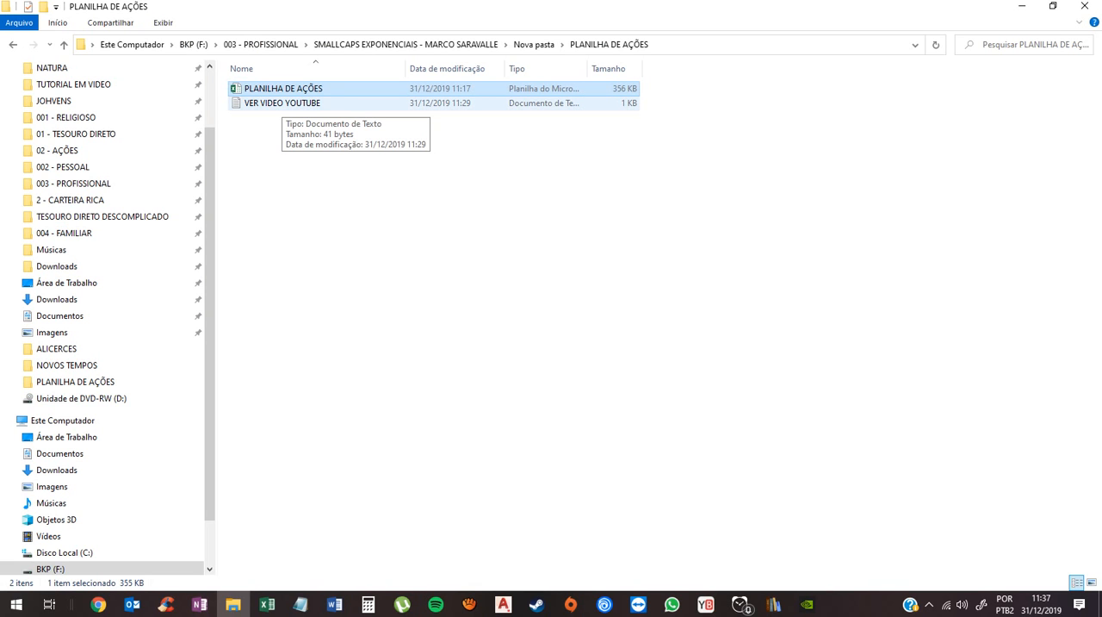
- Open the VER VIDEO YOUTUBE text file, check the explanatory video's LINK line, and close the file
double_click(282, 102)
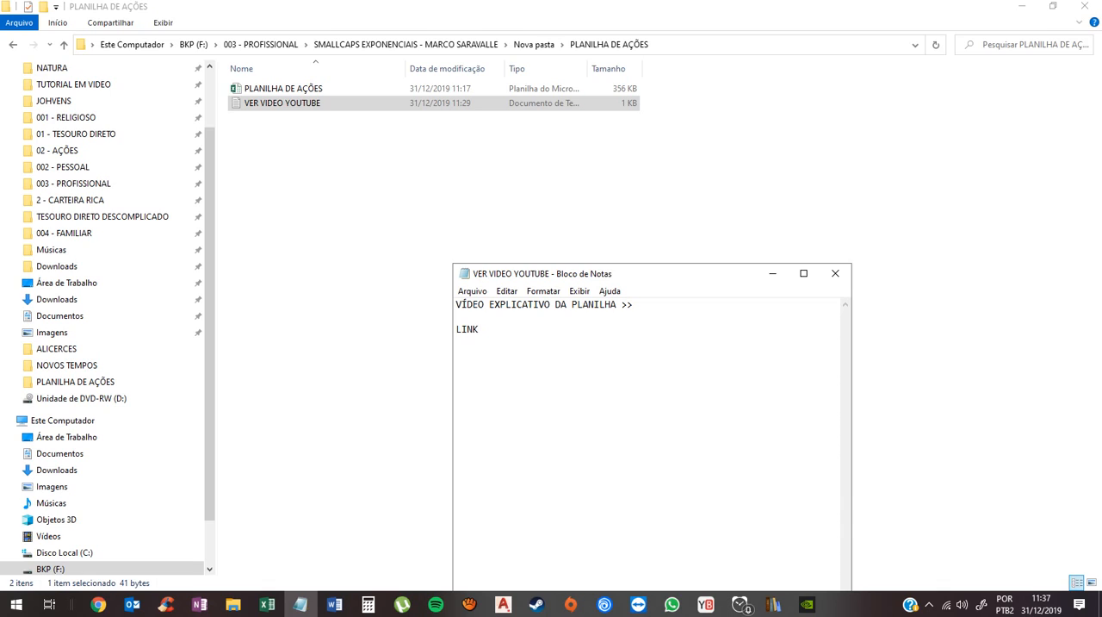
drag(480, 329, 457, 329)
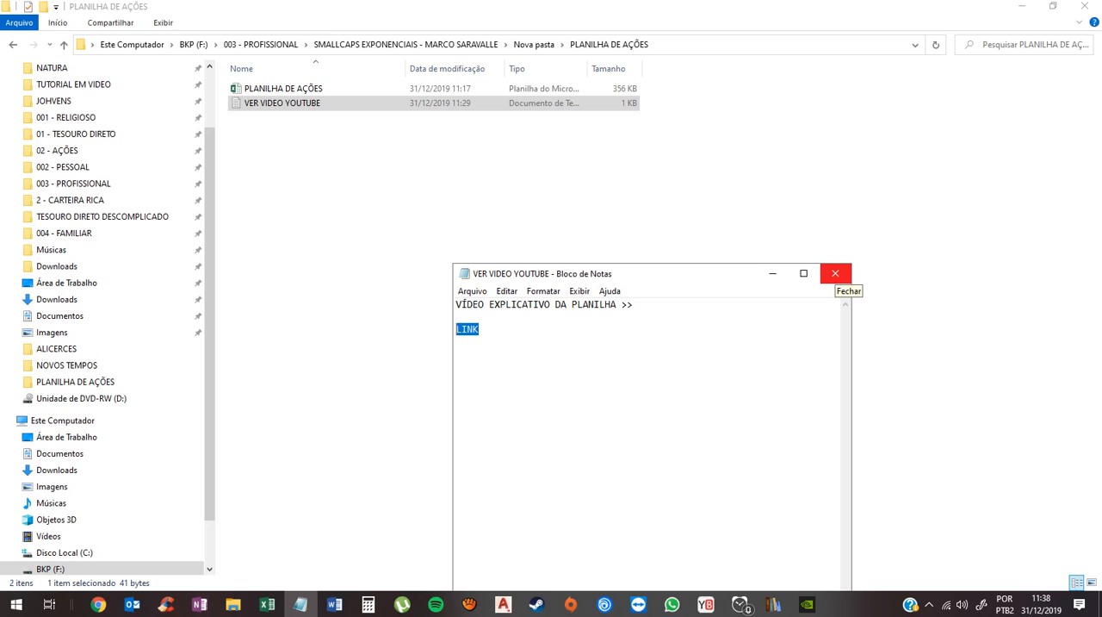
click(834, 273)
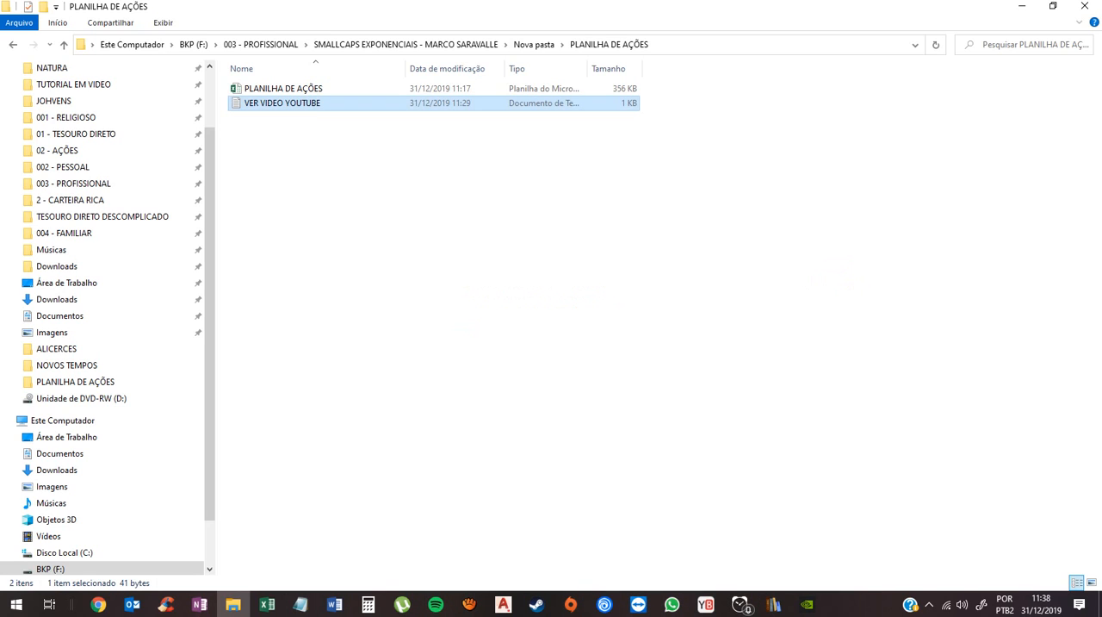
click(831, 276)
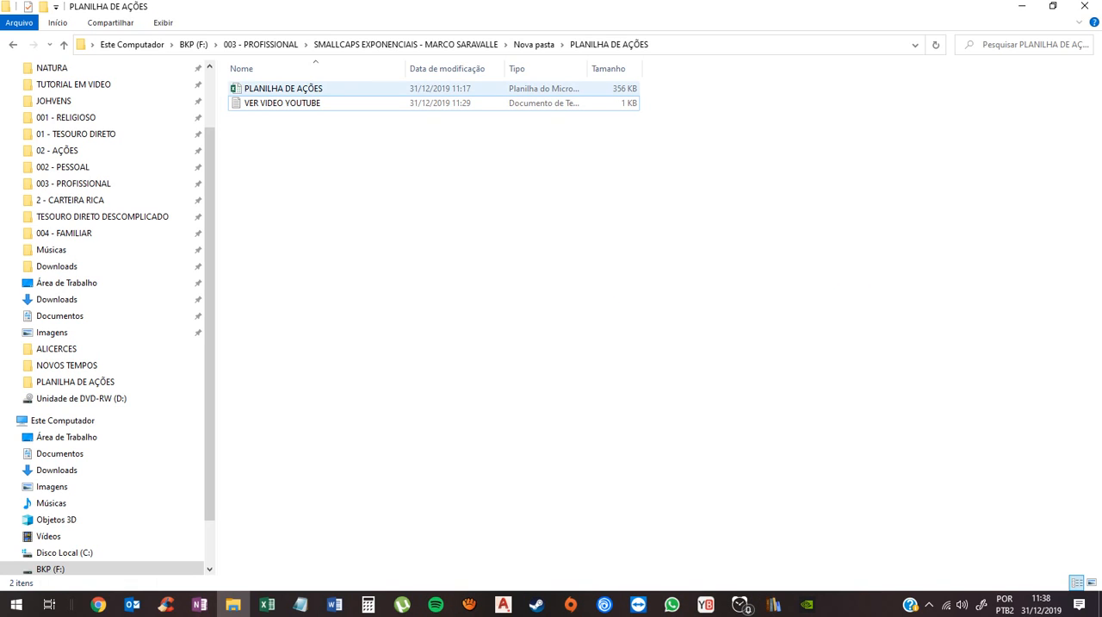
- Check the full folder path where the extracted PLANILHA DE AÇÕES workbook is stored
click(283, 88)
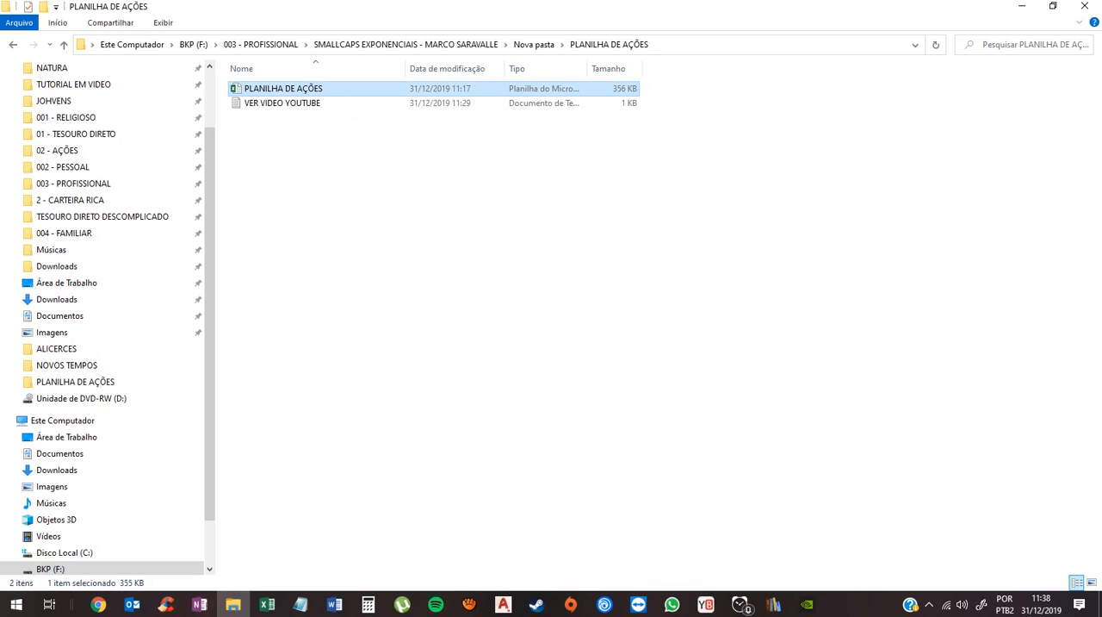
click(708, 45)
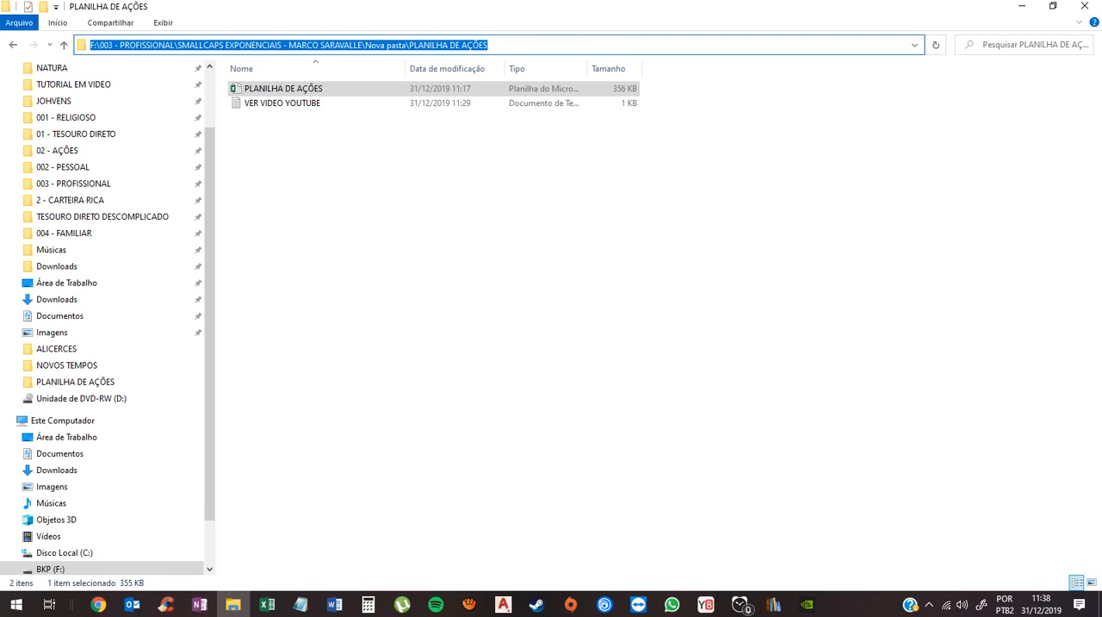
click(508, 259)
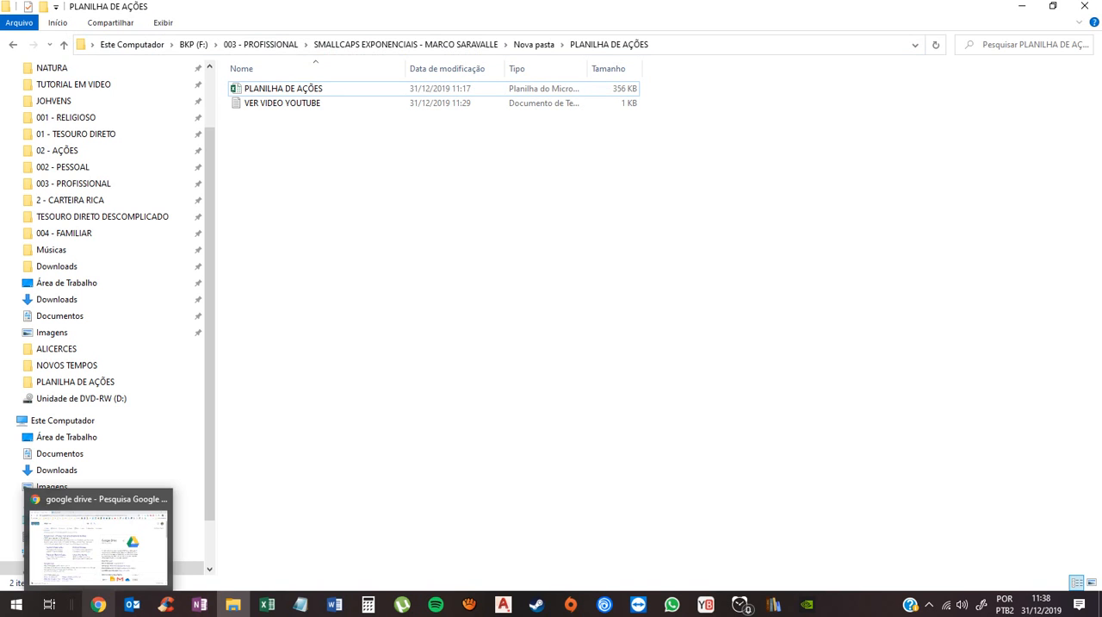
- Switch to Chrome and search Google for "GOOGLE DRIVE"
click(99, 605)
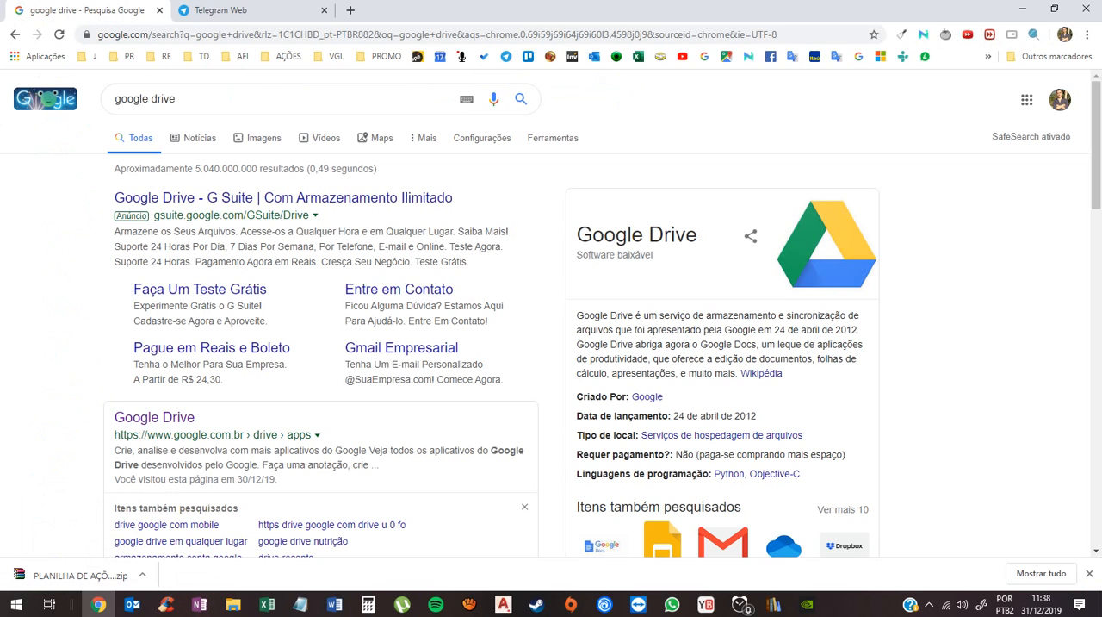
click(154, 35)
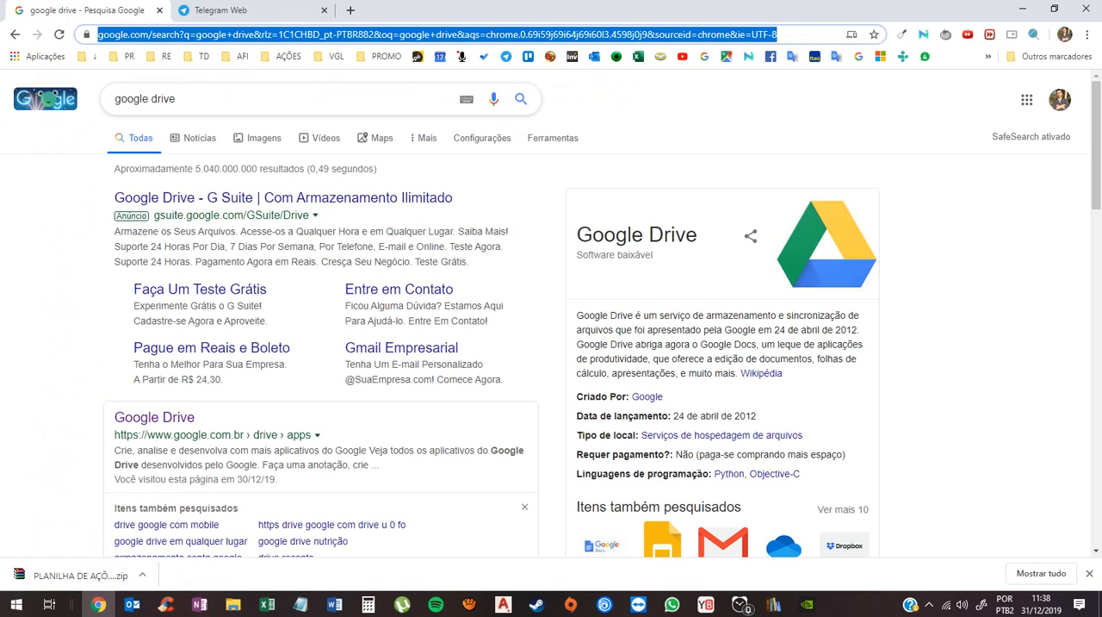
text(GOOGLE D)
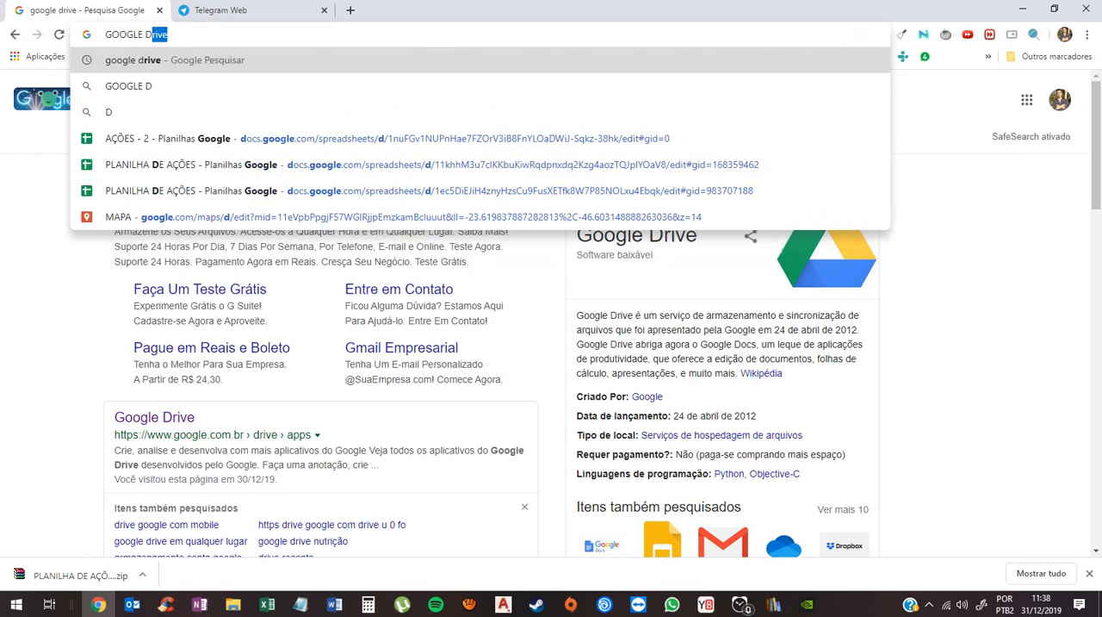
text(RIVE)
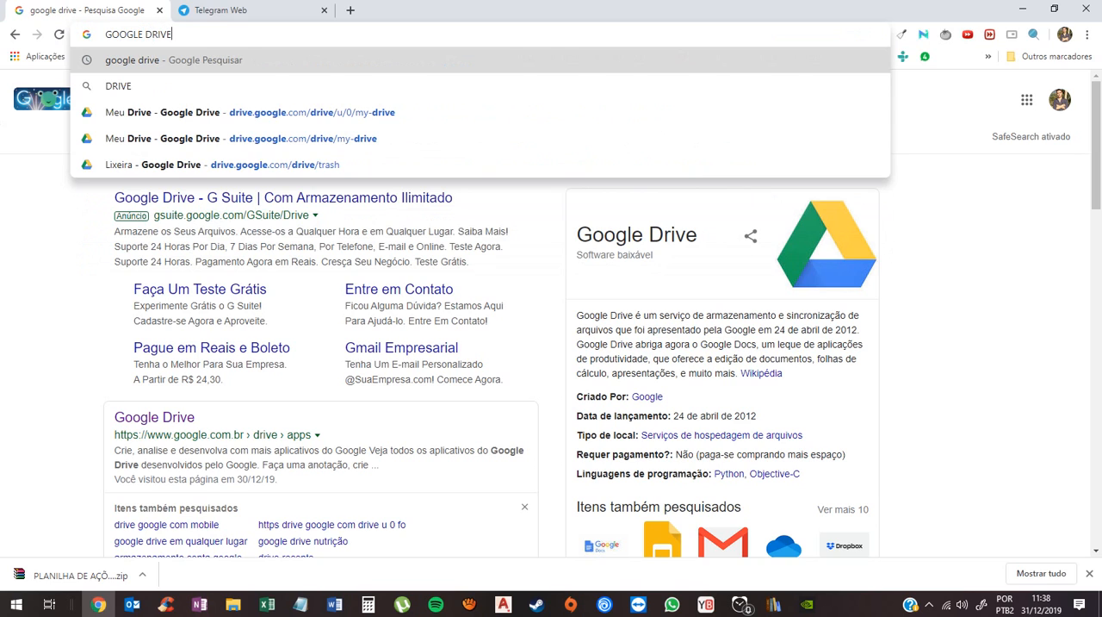
key(Return)
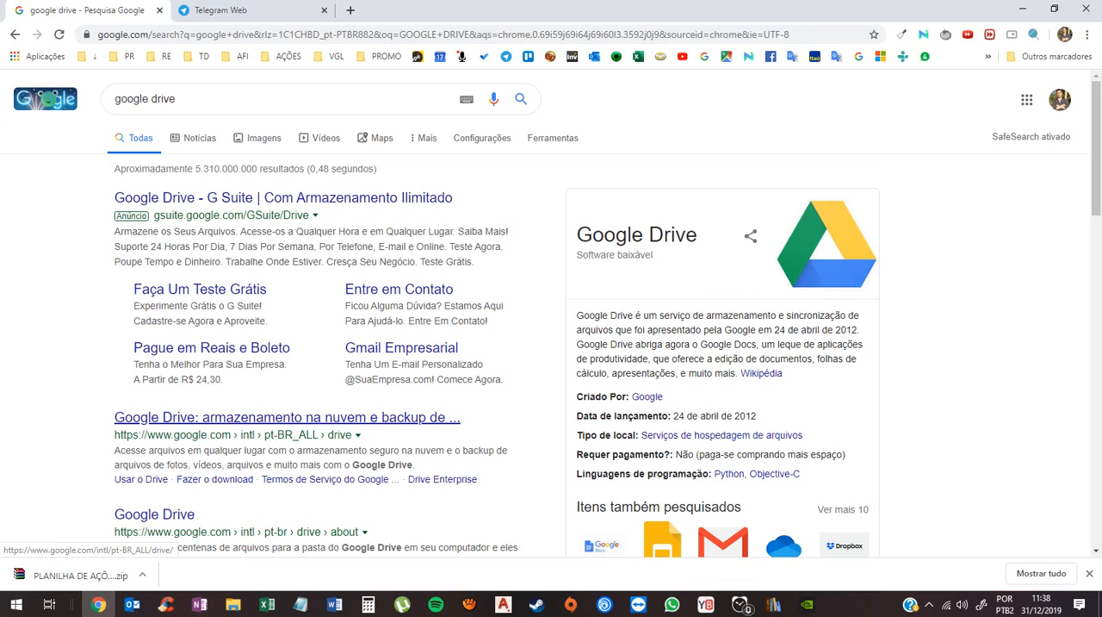
- Open the Google Drive cloud storage result, access the personal Drive, and look through the Meu Drive file list
click(287, 417)
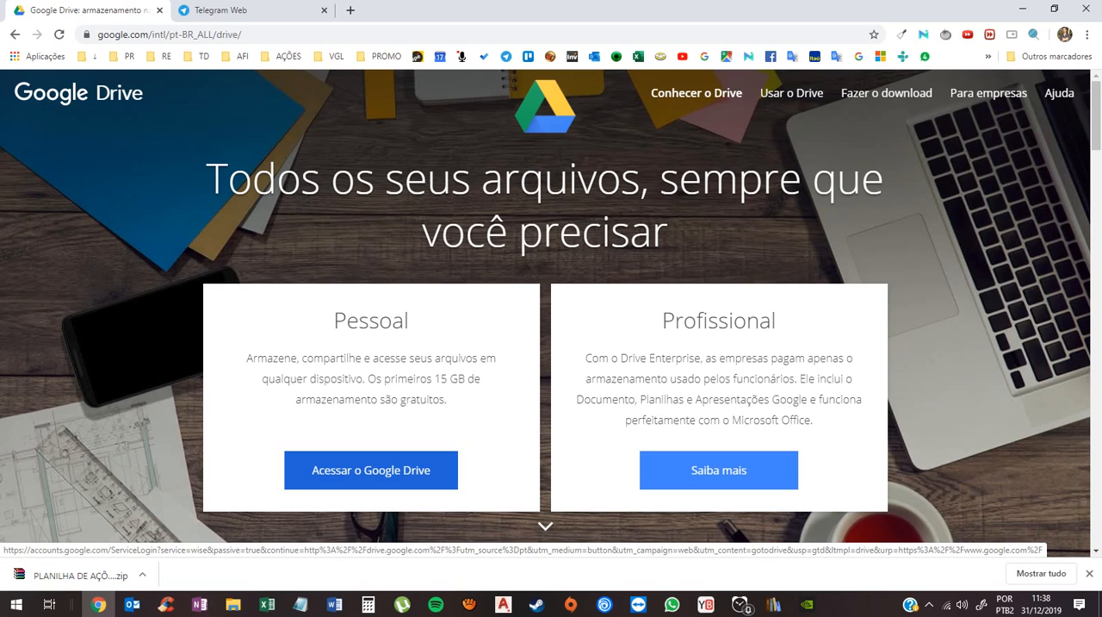
click(371, 469)
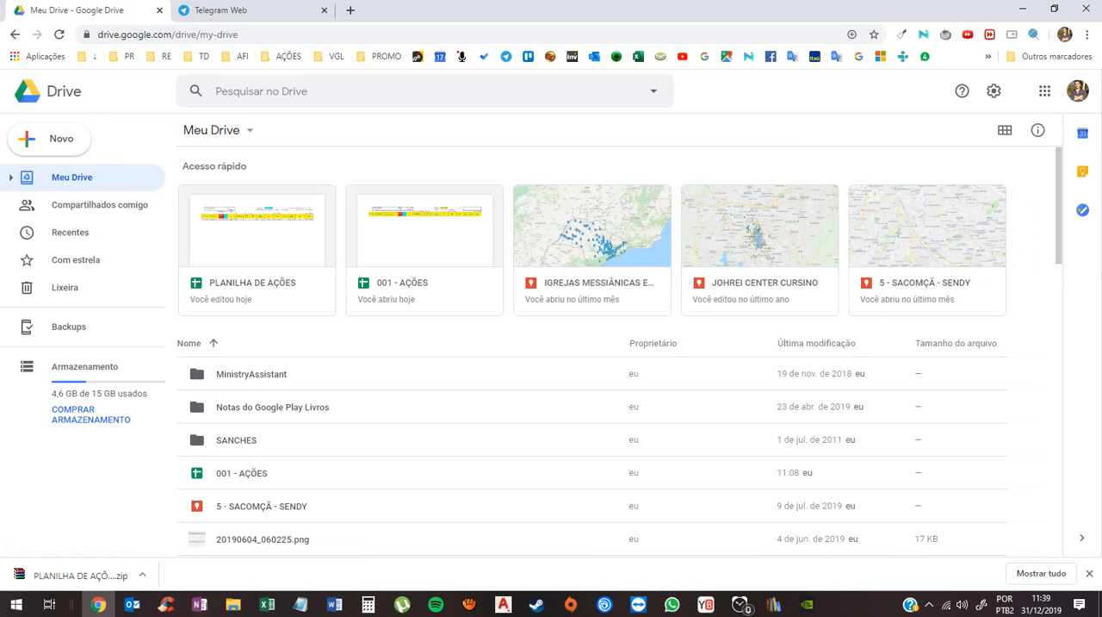
scroll(593, 362, down, 2)
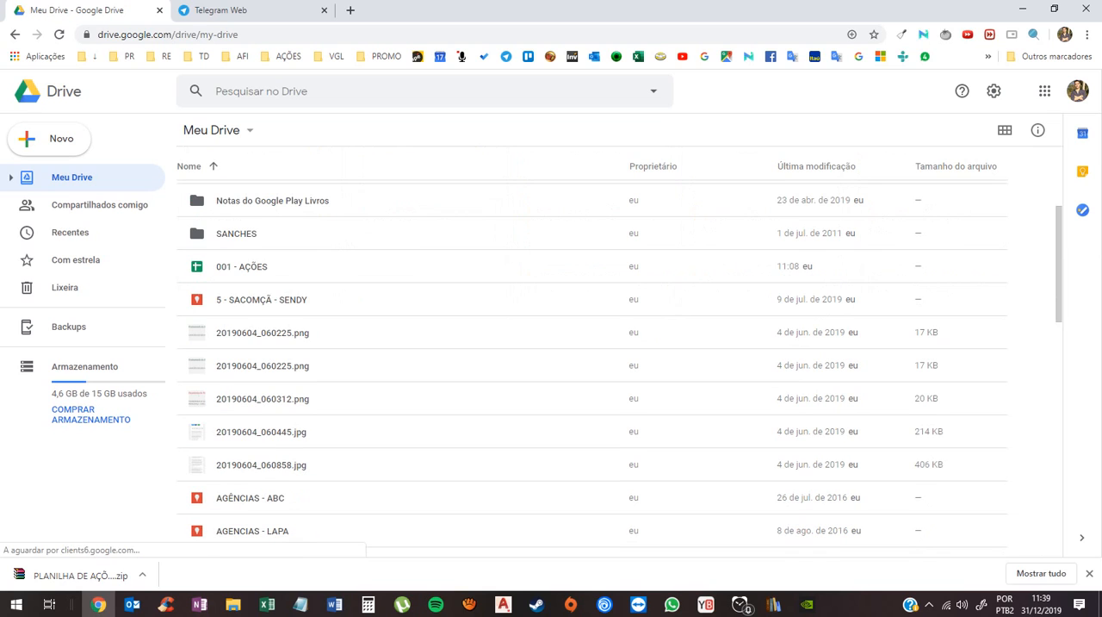
- Delete the existing PLANILHA DE AÇÕES spreadsheet from Meu Drive and reload the Drive file list
scroll(593, 370, down, 3)
scroll(602, 366, down, 5)
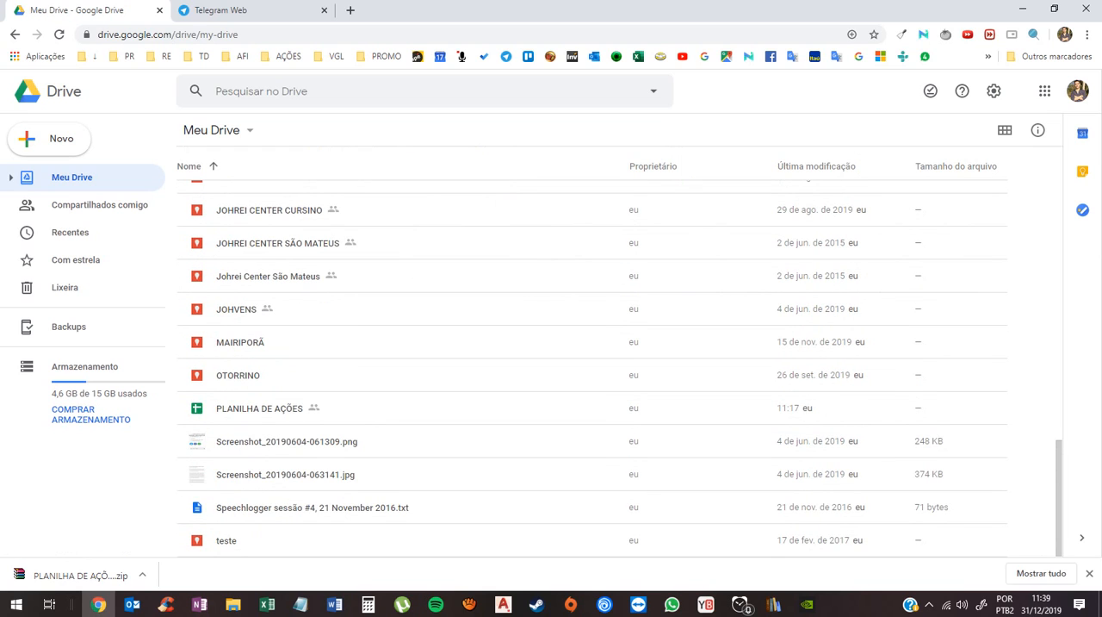
click(260, 408)
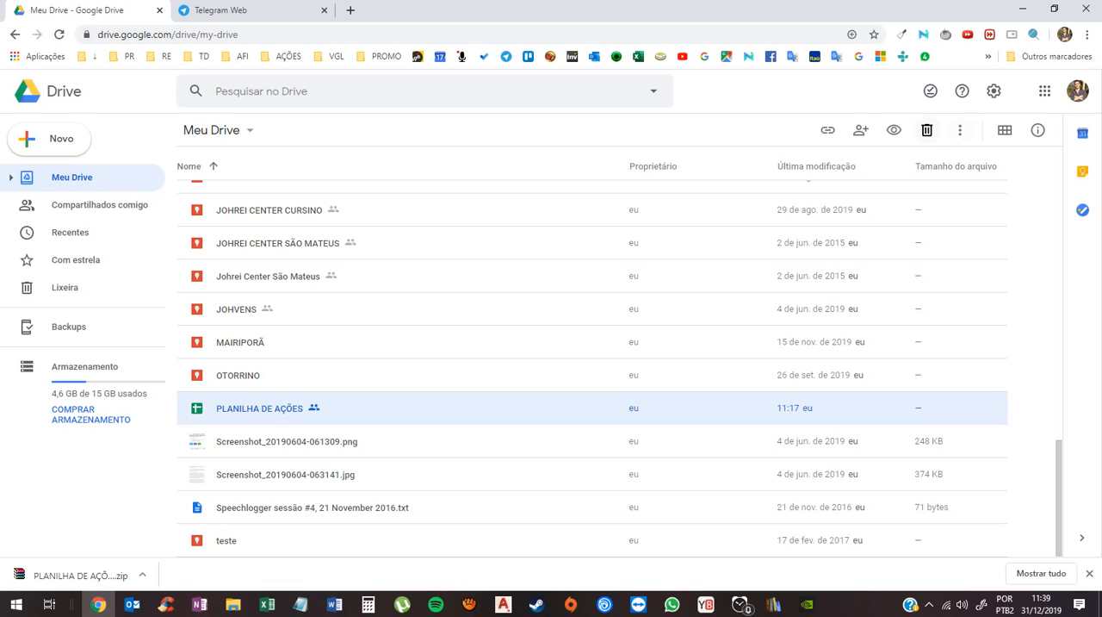
click(927, 130)
scroll(592, 362, up, 10)
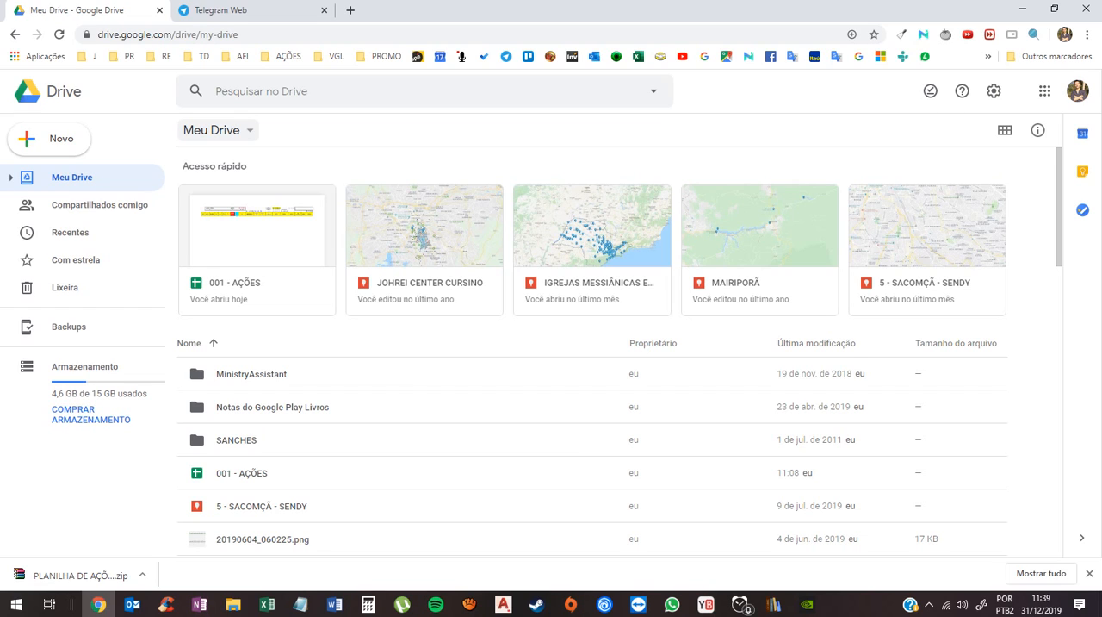
click(64, 92)
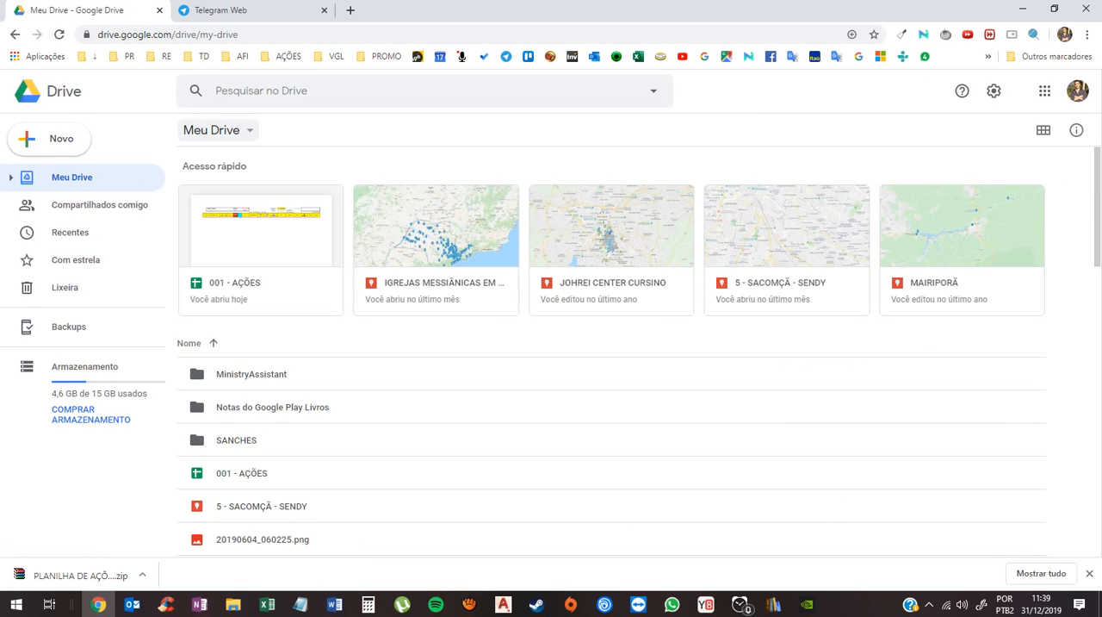
- Upload the PLANILHA DE AÇÕES workbook from the extracted PLANILHA DE AÇÕES folder to Meu Drive and dismiss the upload notice
click(211, 130)
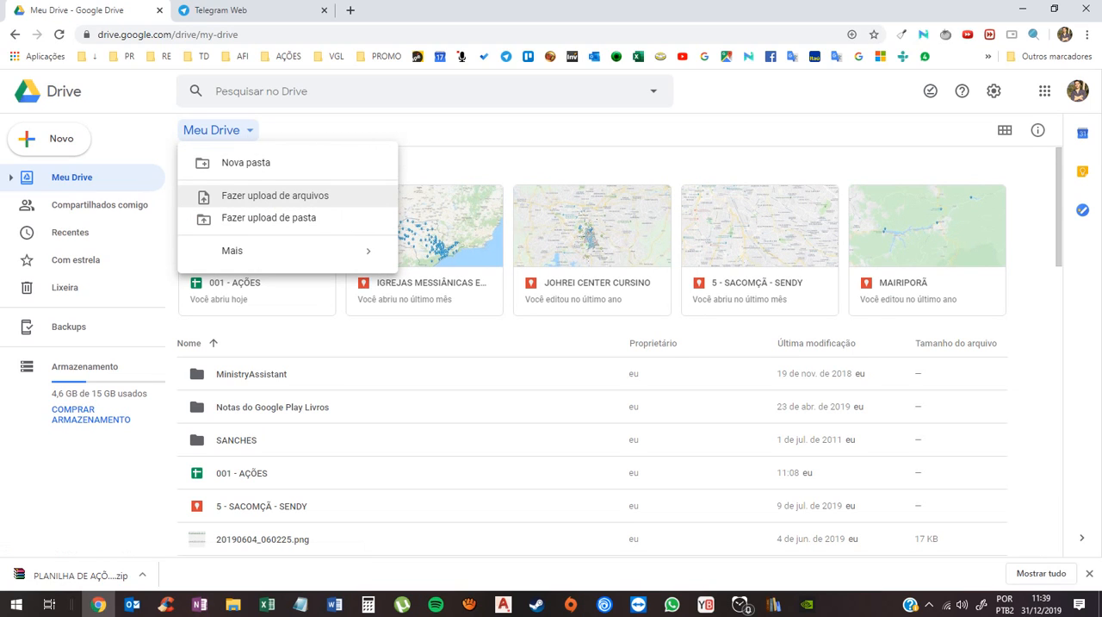
click(274, 196)
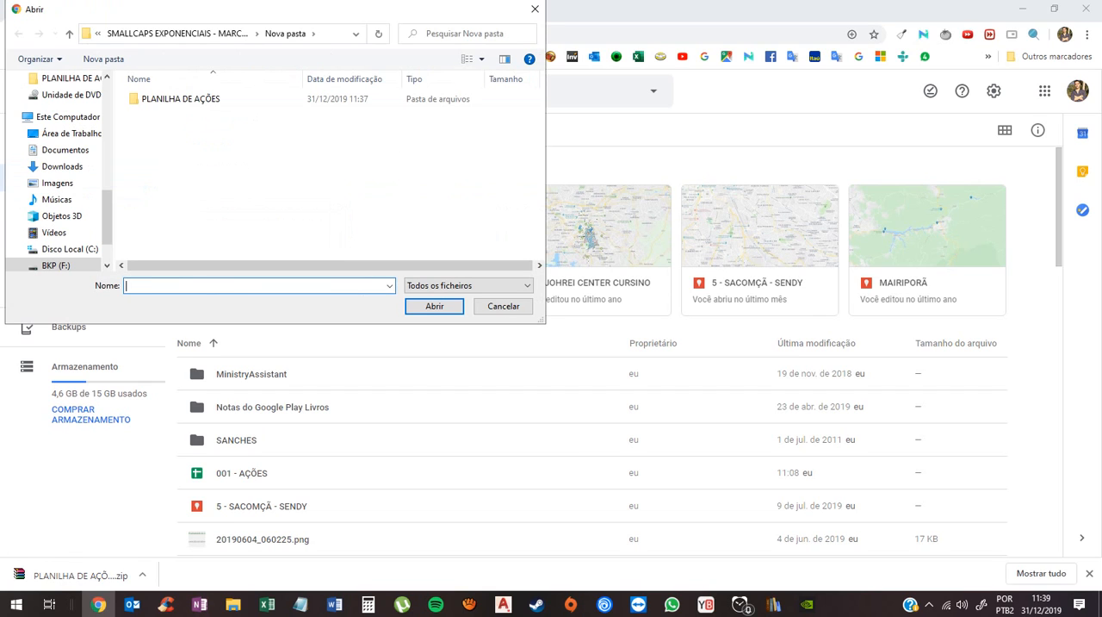
key(ctrl+v)
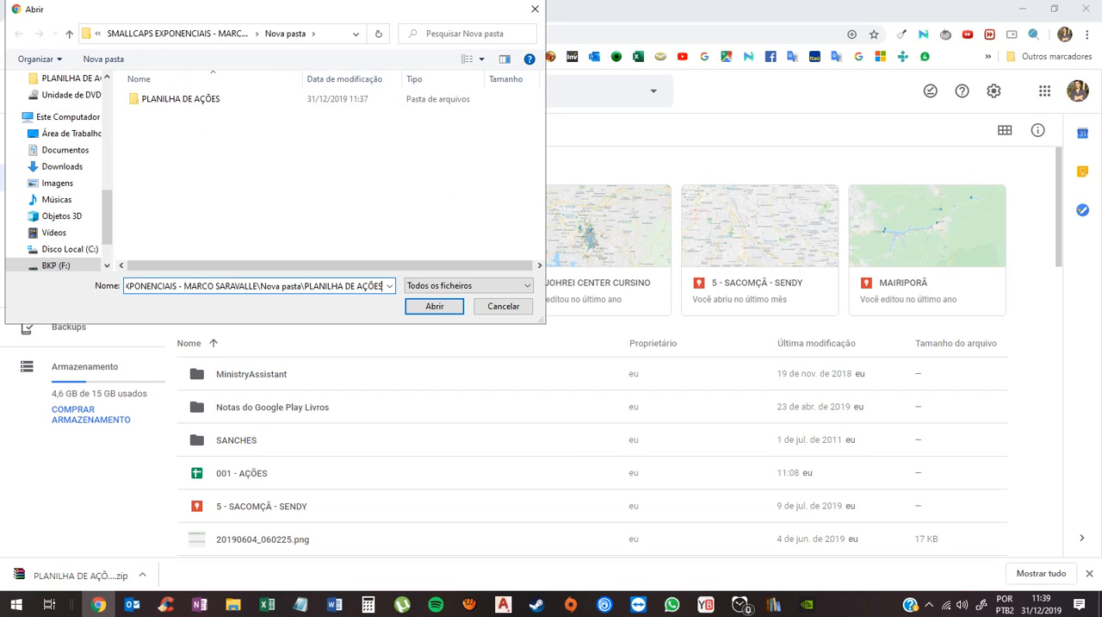
key(Return)
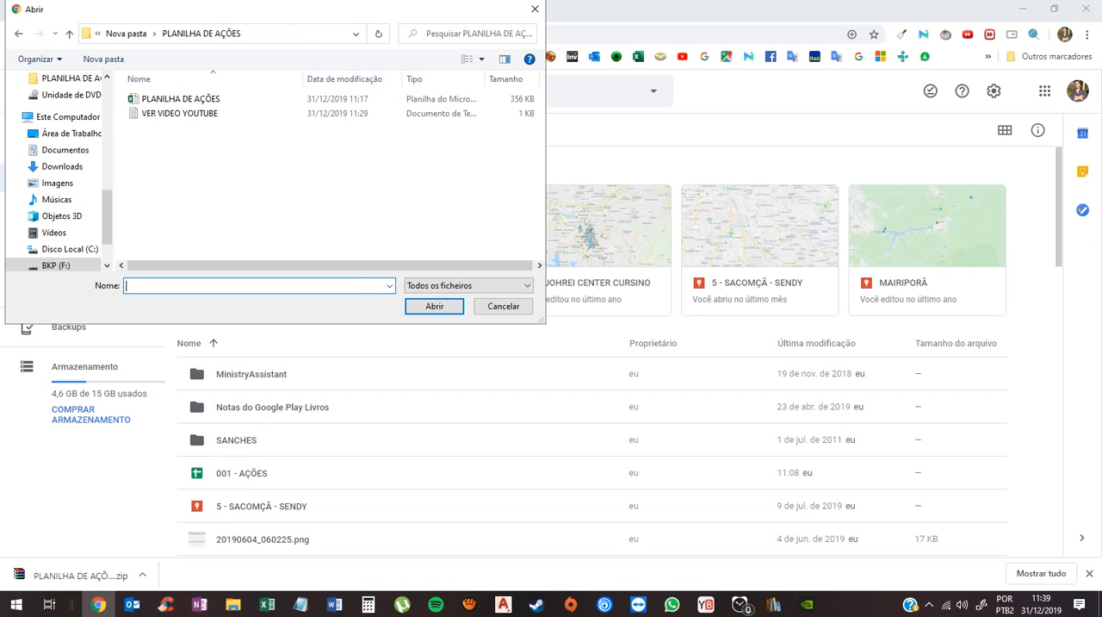
double_click(181, 98)
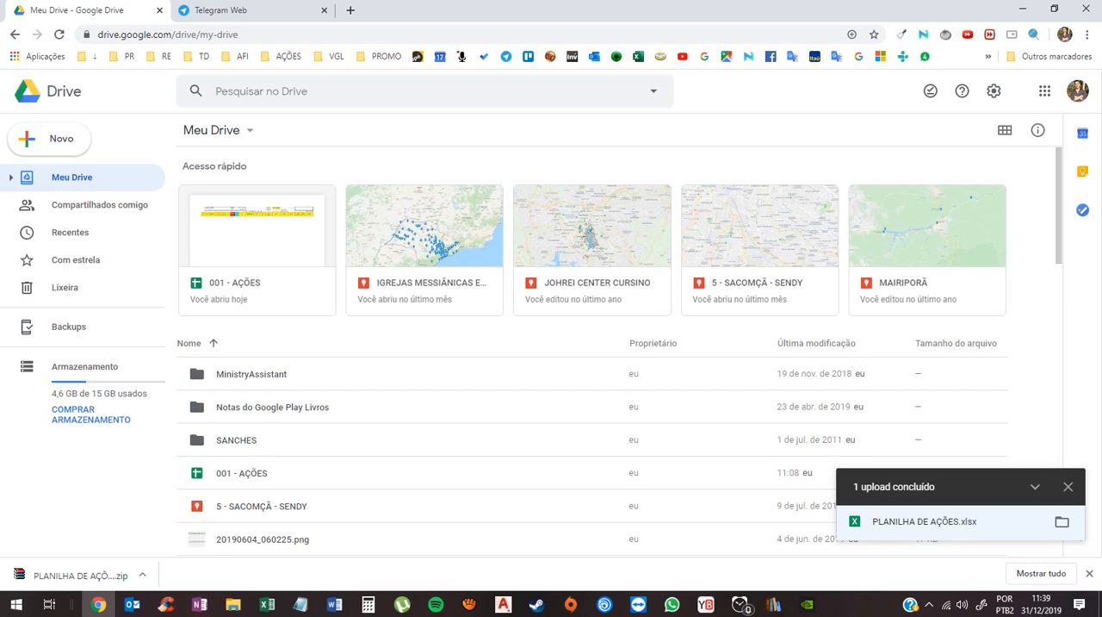
click(1068, 486)
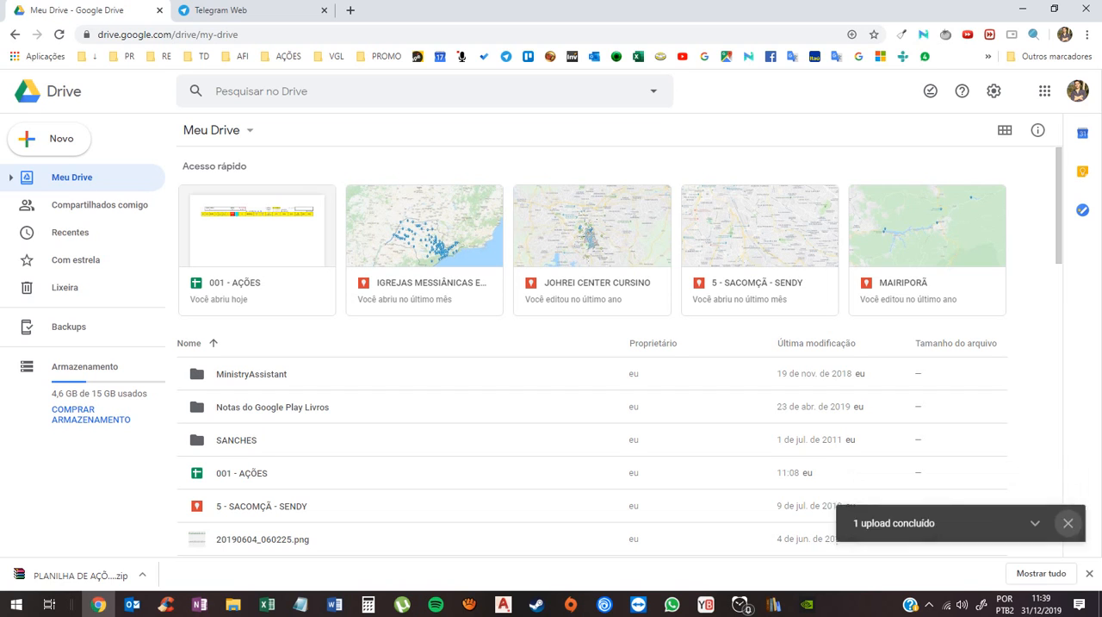
- Open the uploaded PLANILHA DE AÇÕES in Google Sheets and close the browser's downloads bar
scroll(592, 371, down, 9)
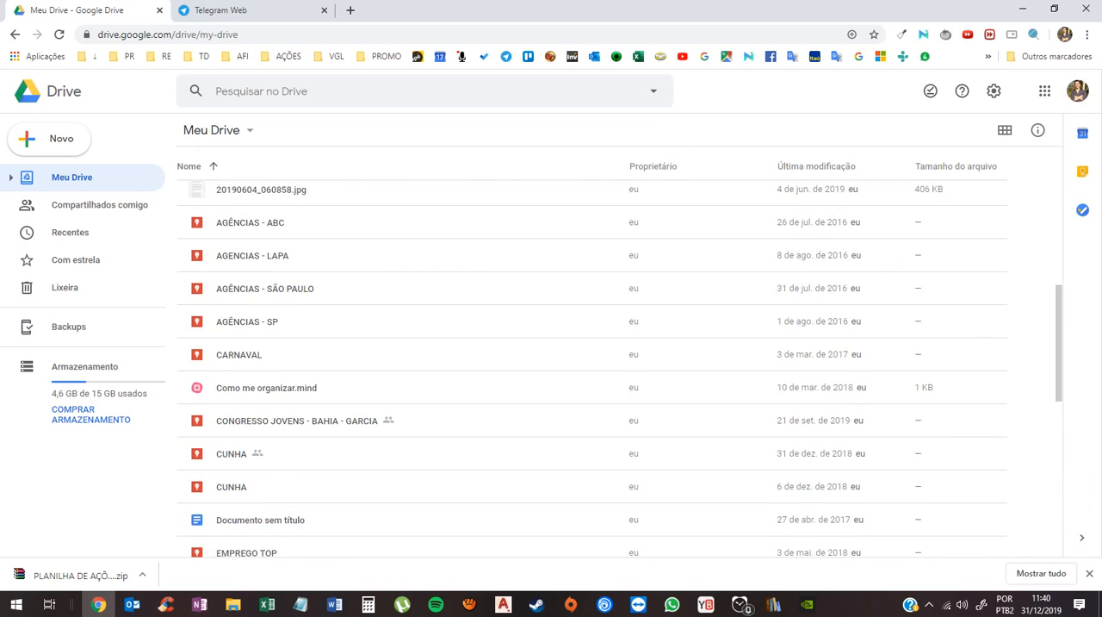
scroll(592, 370, down, 3)
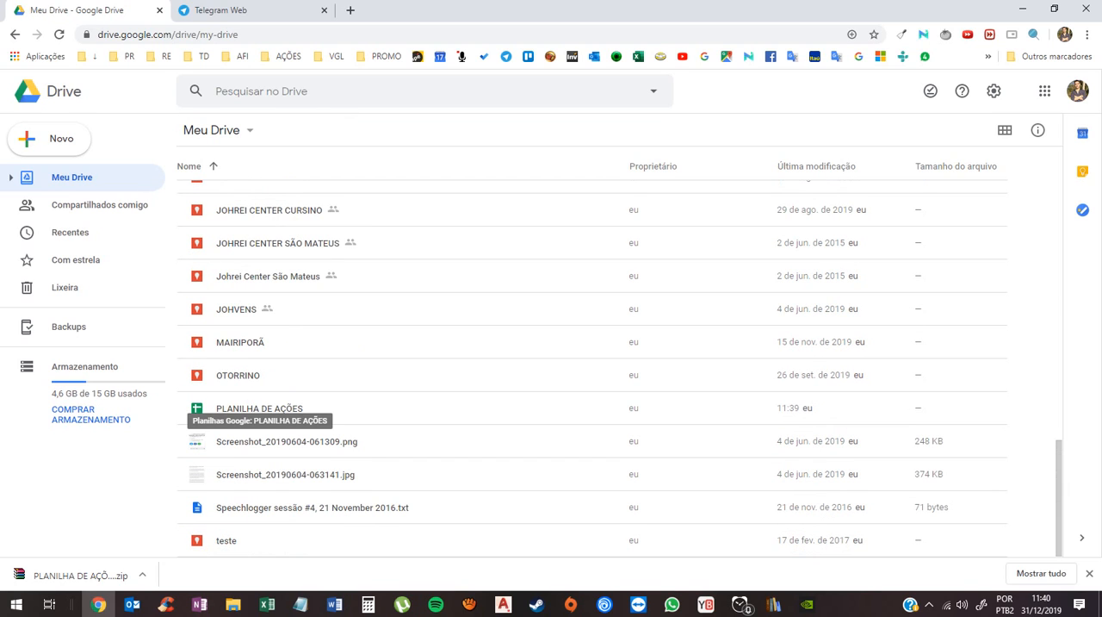
double_click(197, 407)
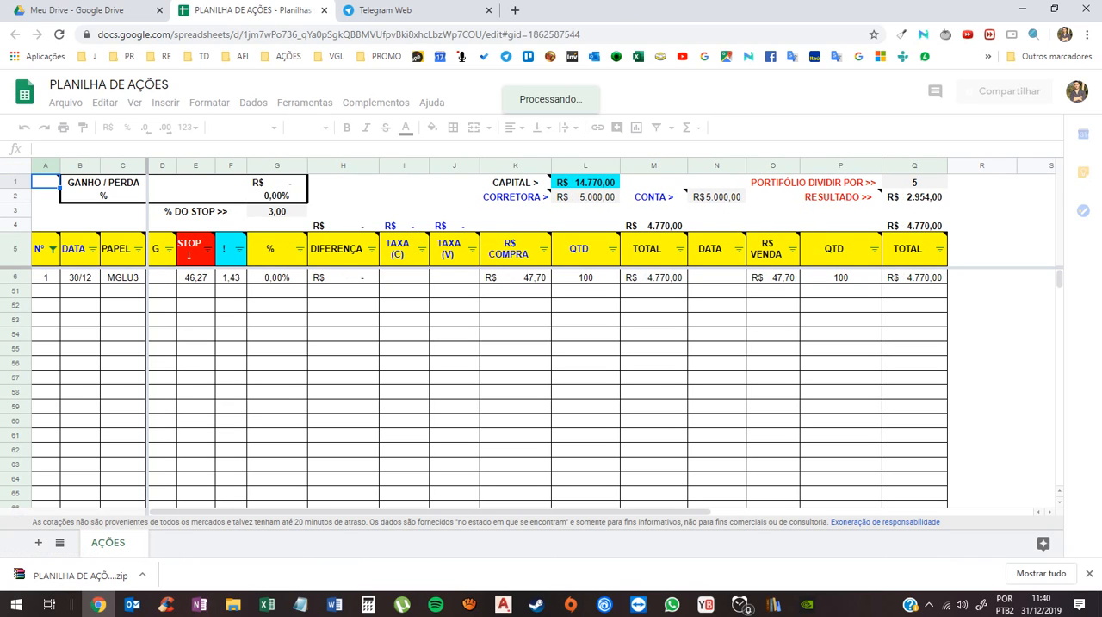
click(1089, 573)
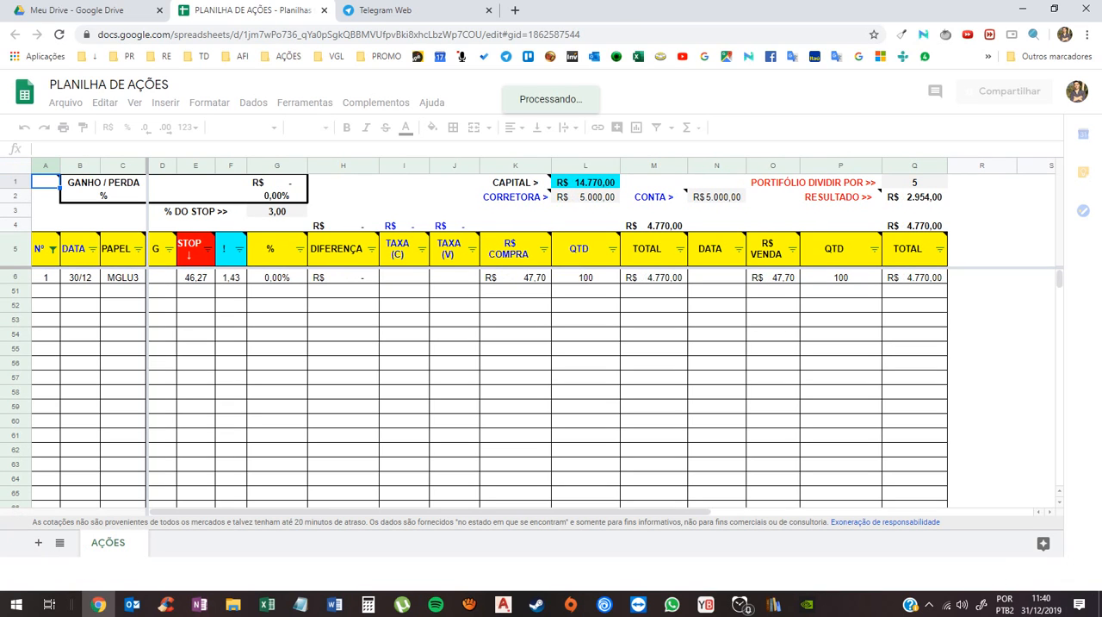
- Review the tax columns and the N°, DATA, PAPEL, R$ COMPRA and QTD entries of the MGLU3 row
click(404, 349)
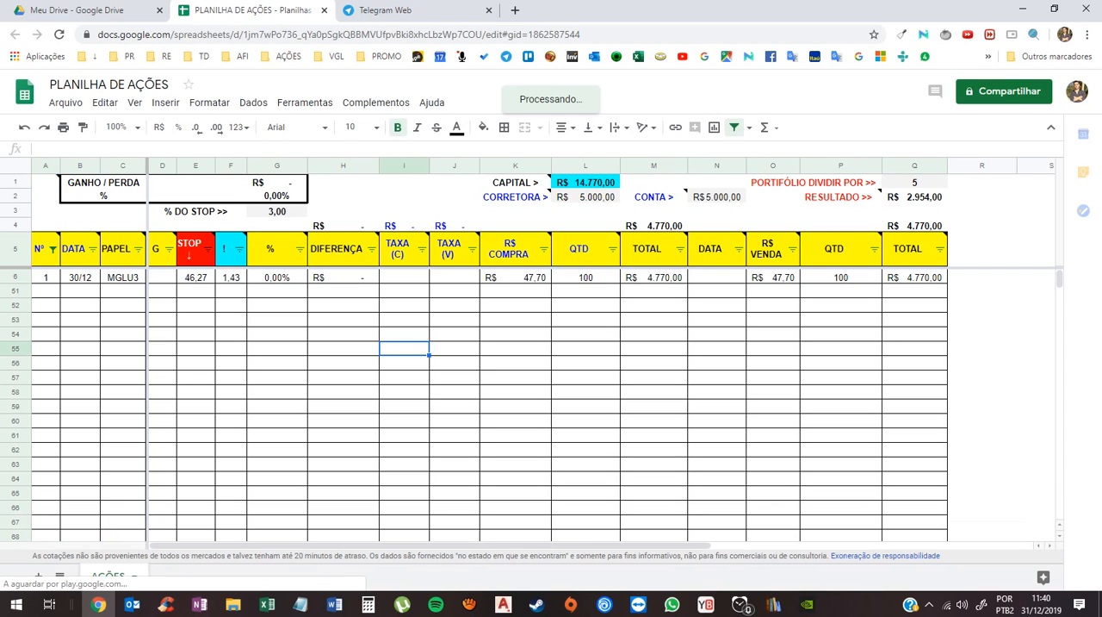
click(403, 291)
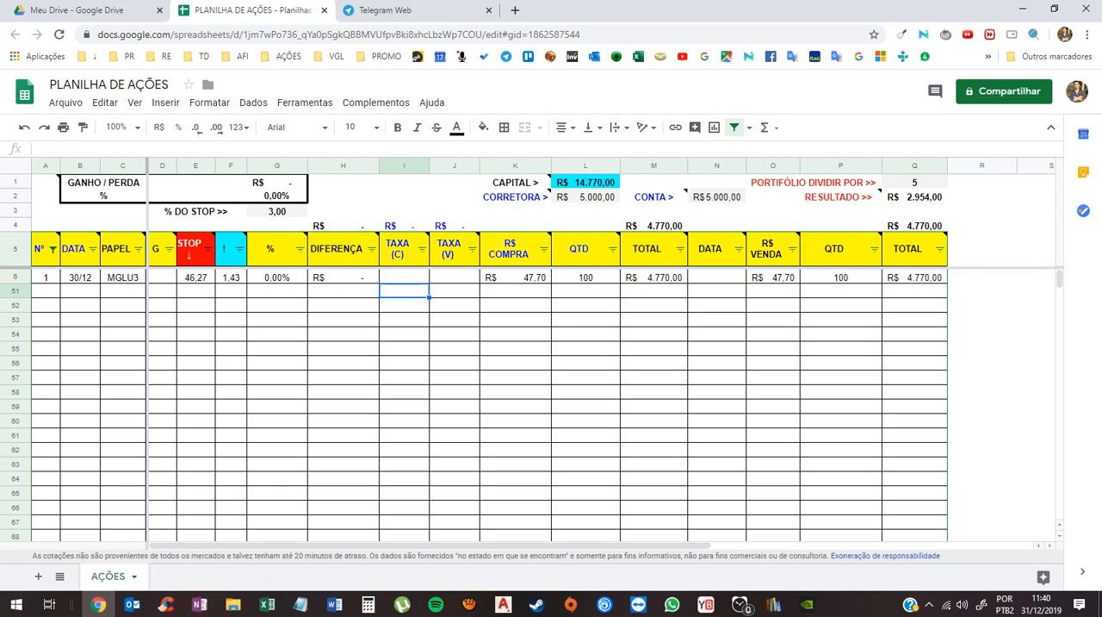
click(455, 291)
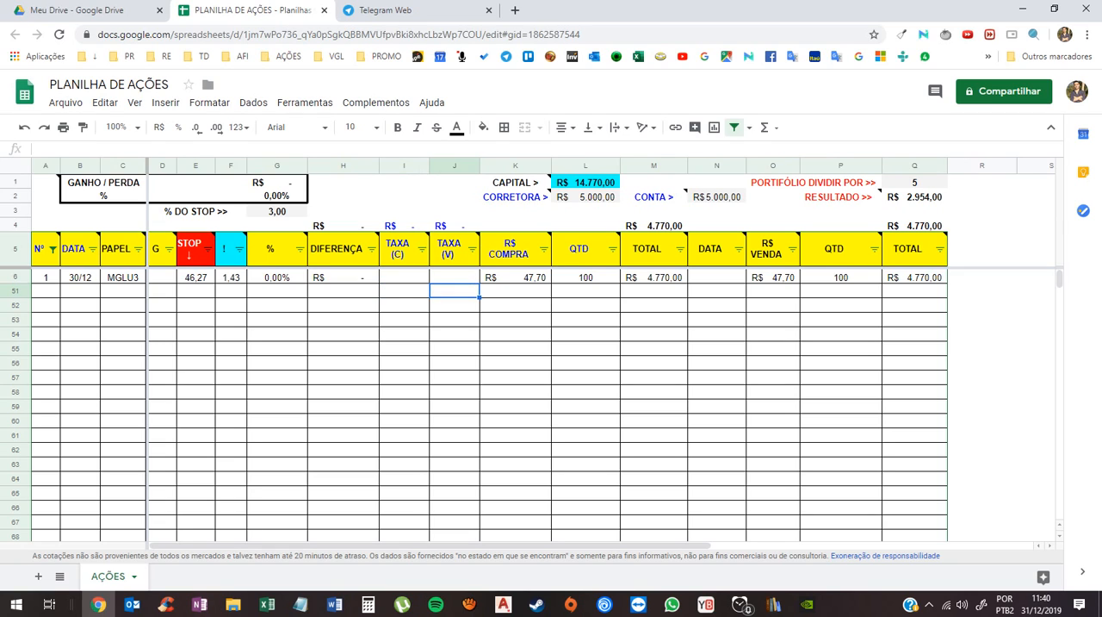
click(46, 277)
click(80, 277)
click(122, 278)
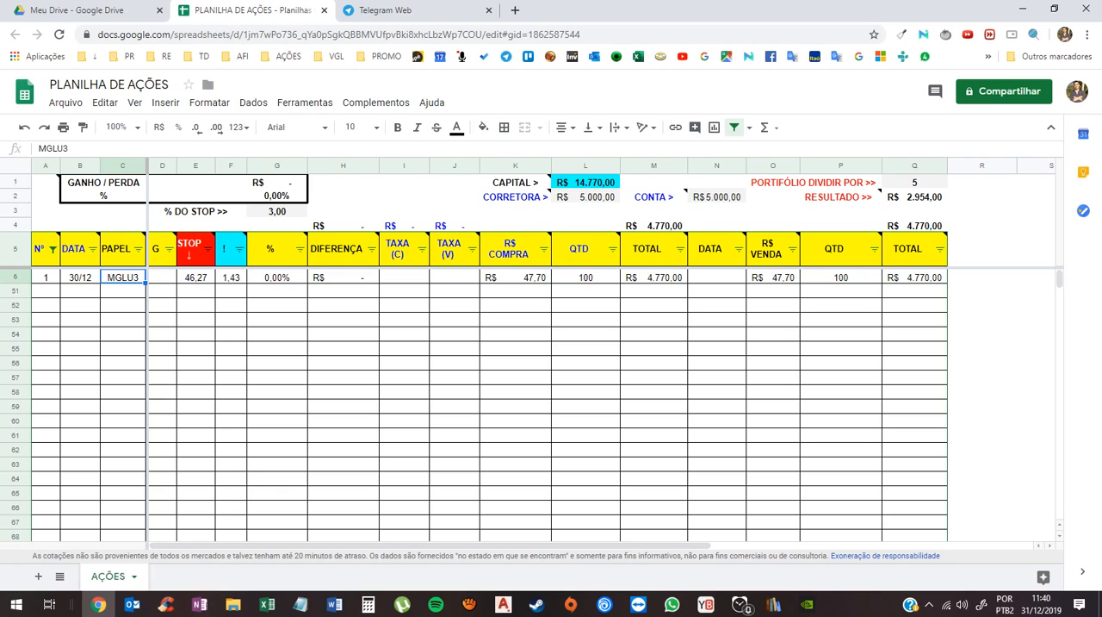
click(515, 277)
click(586, 278)
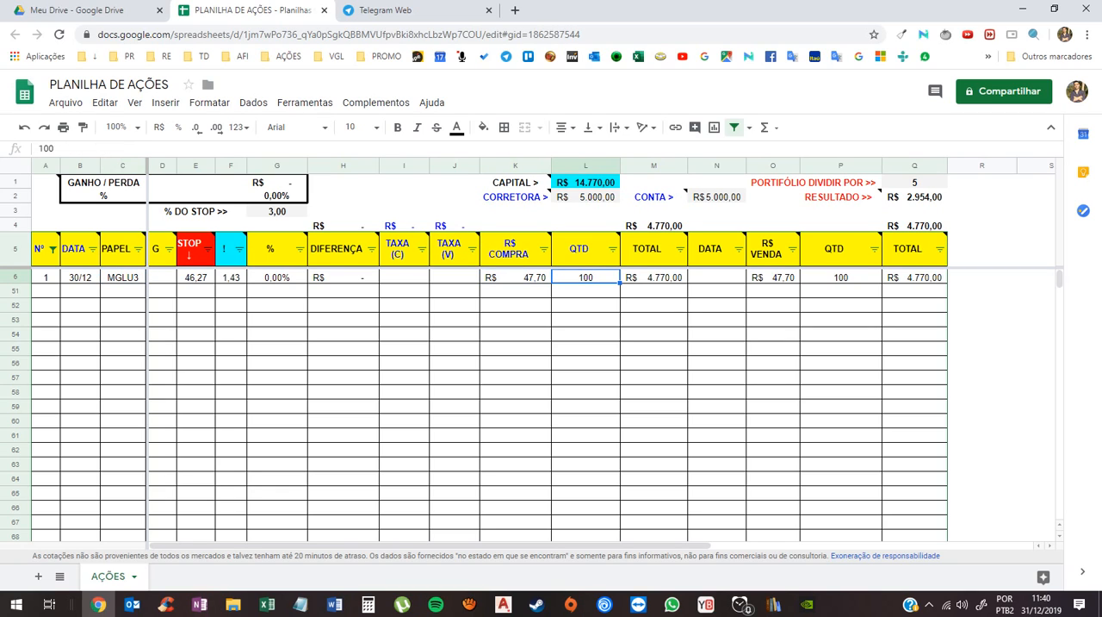
click(80, 277)
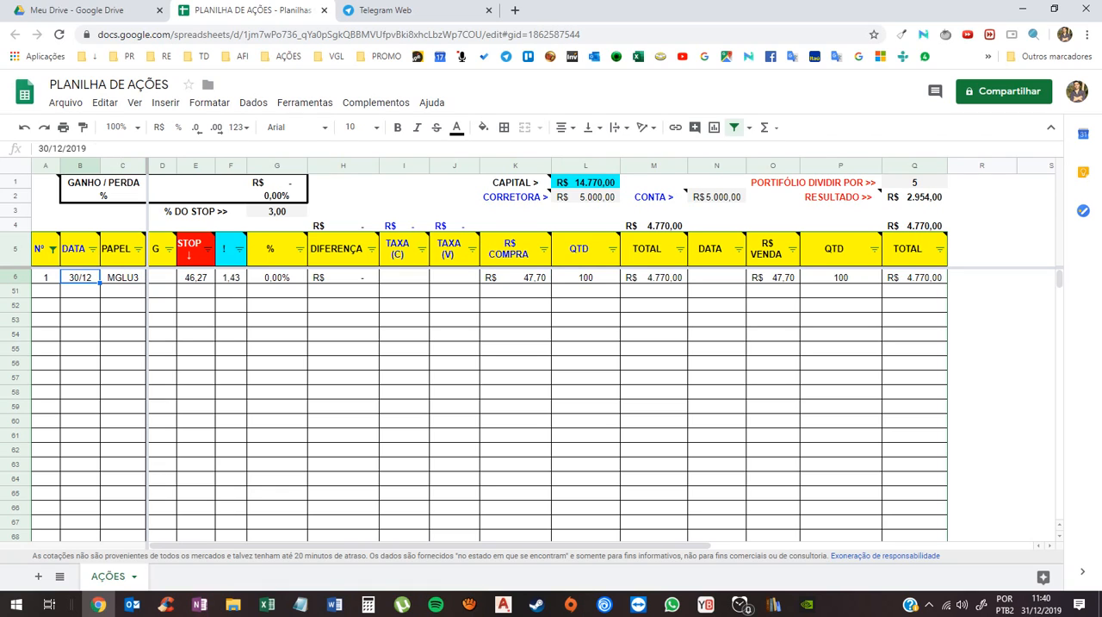
click(46, 278)
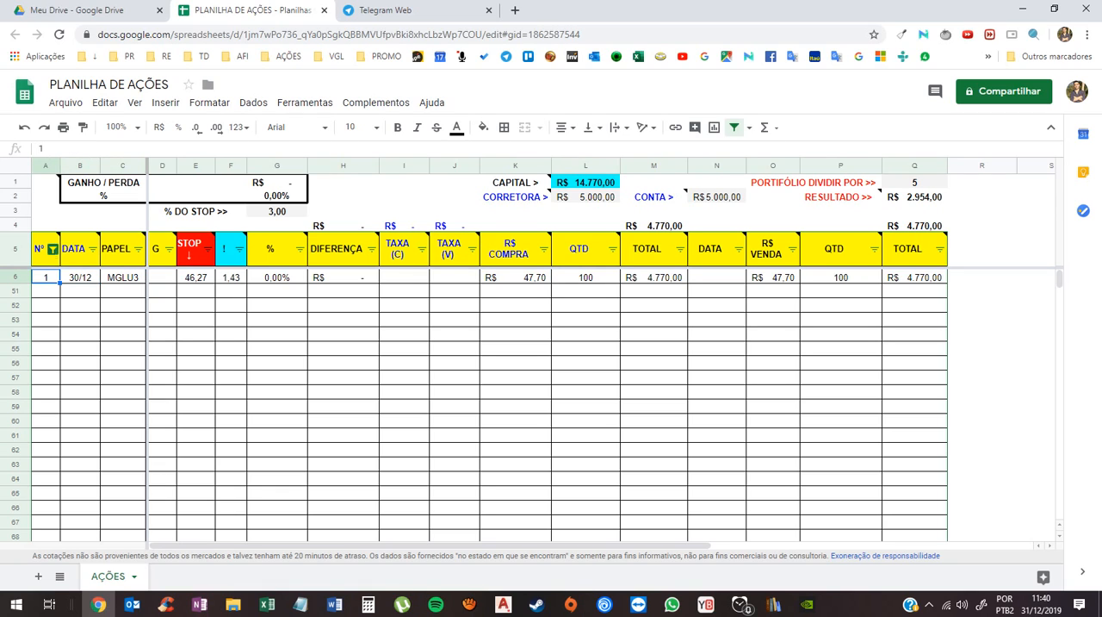
click(80, 278)
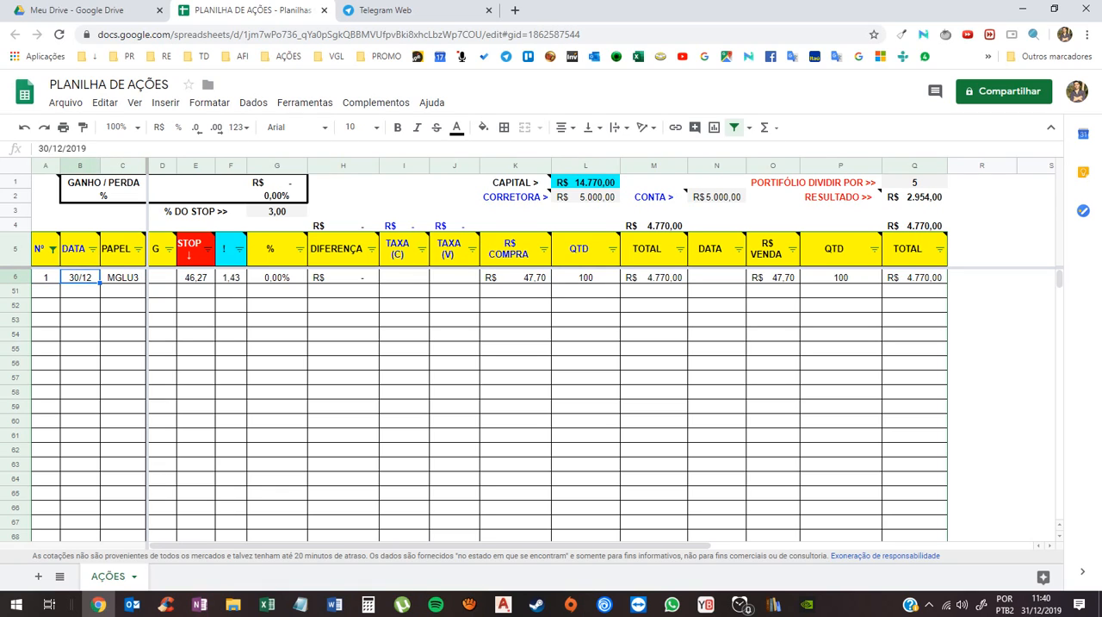
click(46, 277)
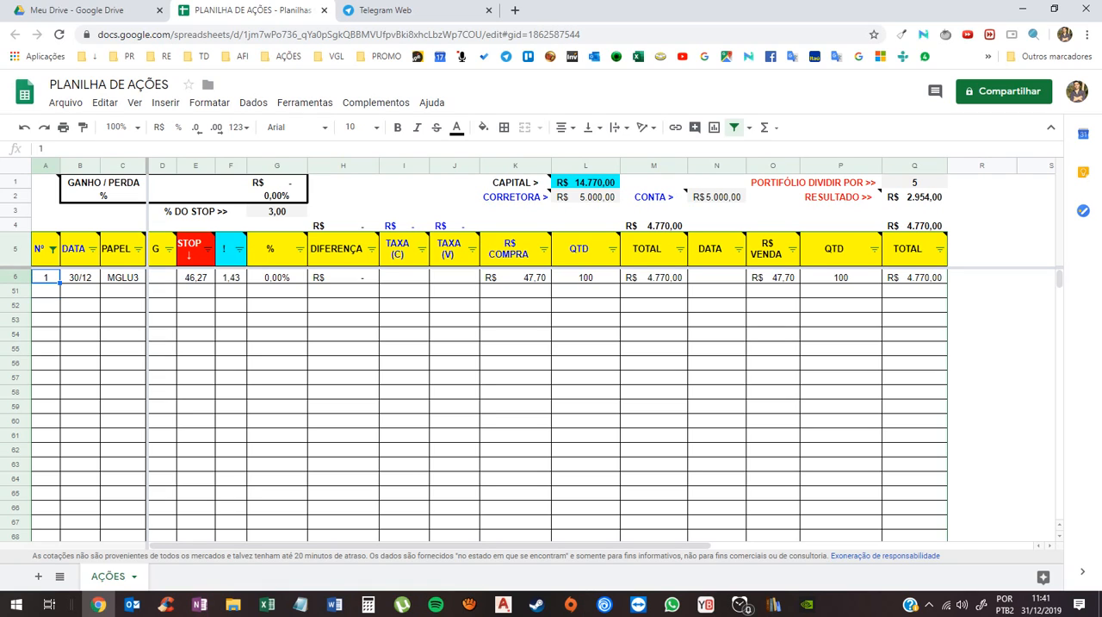
- Enter 1 in the N° cell of the MGLU3 row
key(Down)
key(Up)
text(1)
key(Return)
key(Up)
- Check the formulas that sum the purchase and sale TOTAL columns in cells M4 and Q4
click(654, 225)
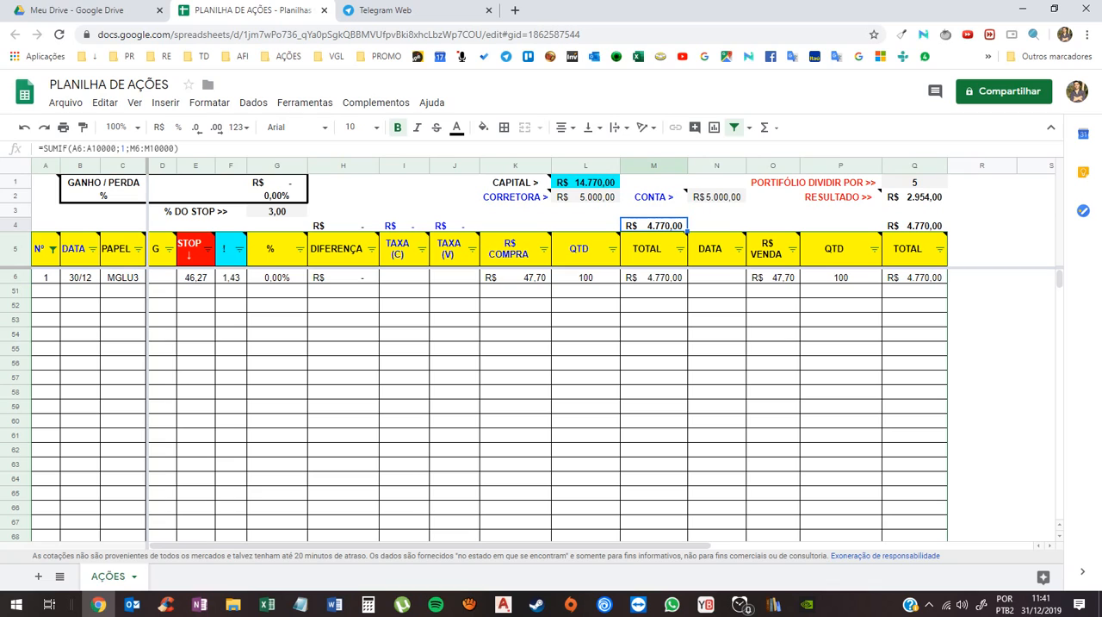
click(915, 226)
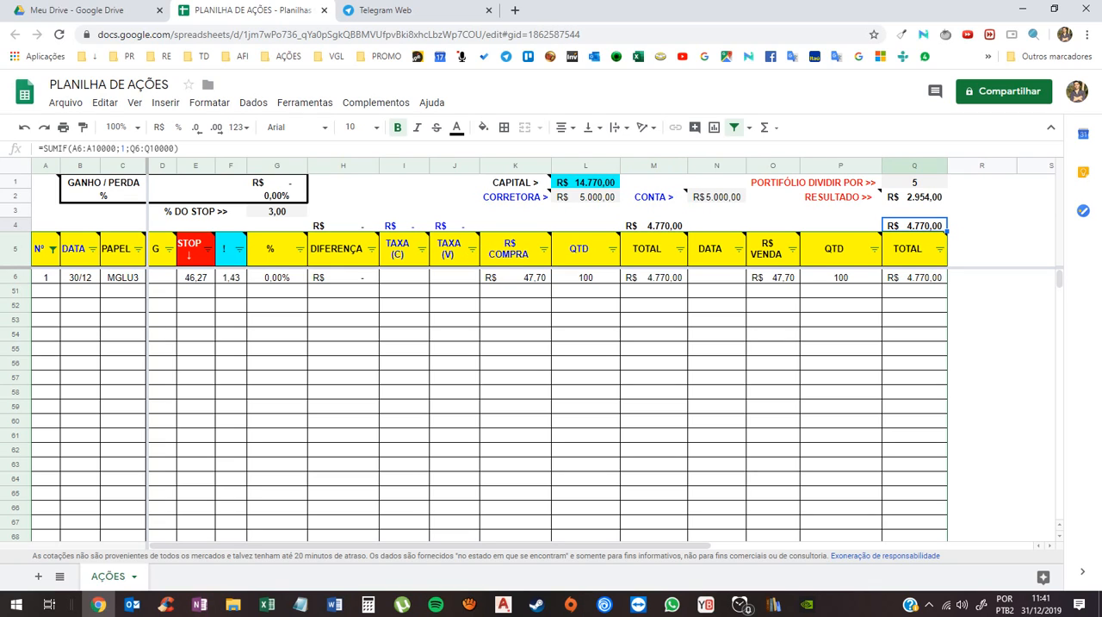
click(80, 291)
- Test the MGLU3 row's N° with the value 5 and set it back to 1
click(46, 278)
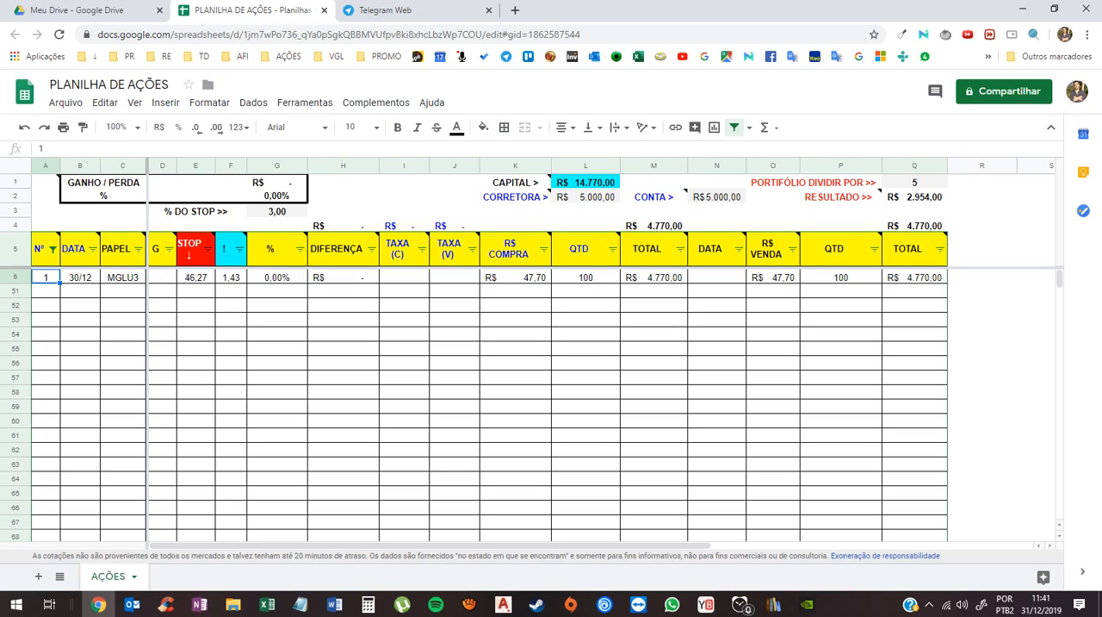
text(5)
key(Return)
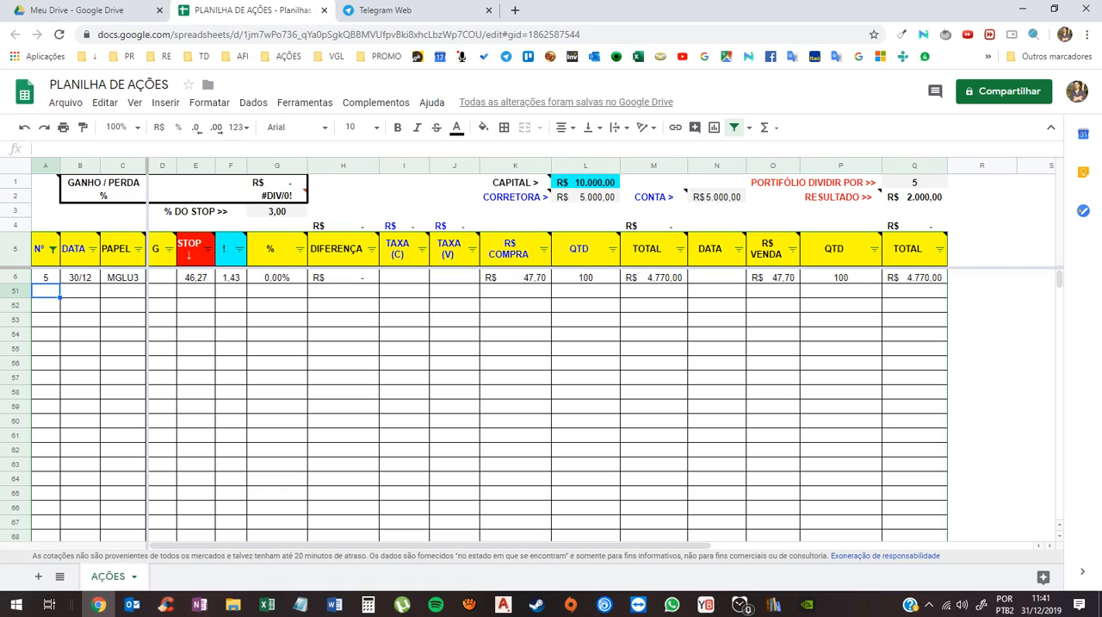
click(45, 277)
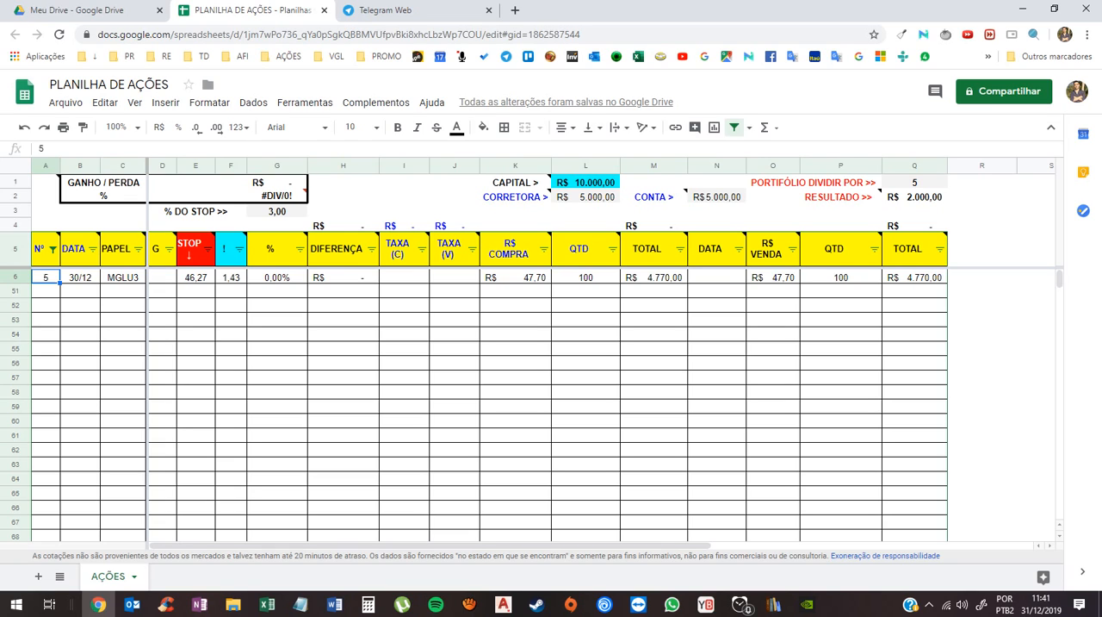
text(1)
key(Return)
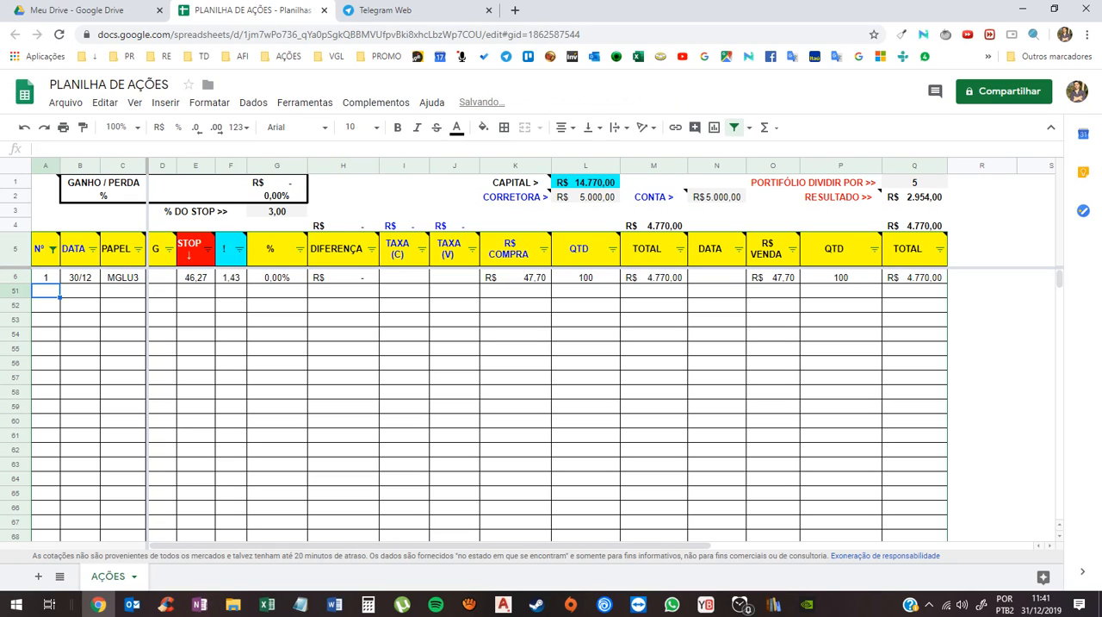
- Set the purchase DATA of the MGLU3 row to 31/12 and select its PAPEL cell
click(80, 277)
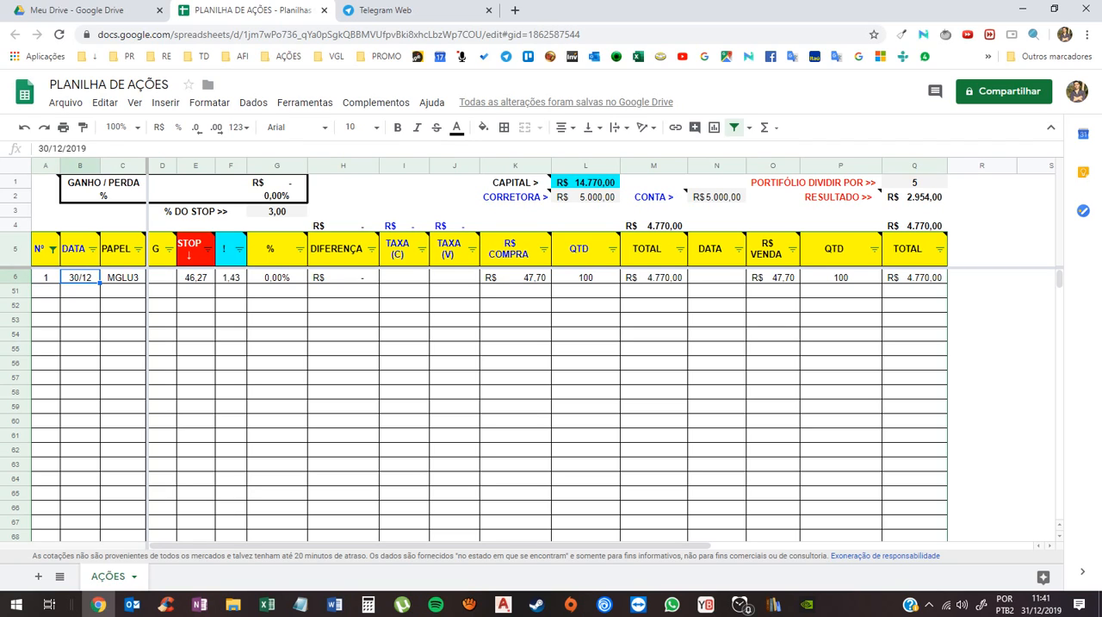
click(81, 291)
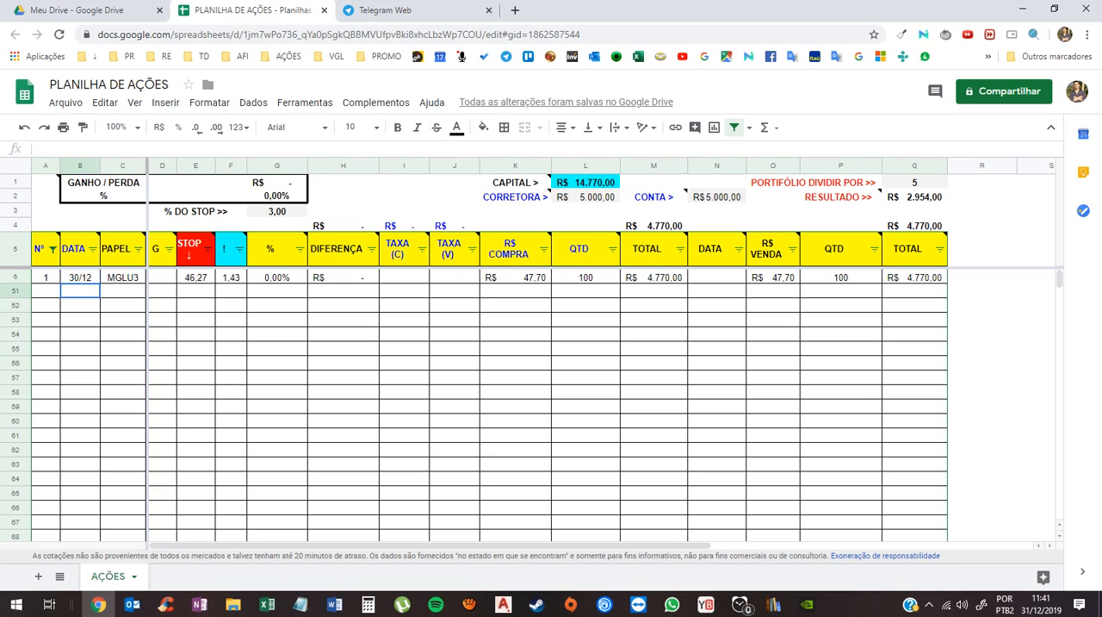
click(80, 277)
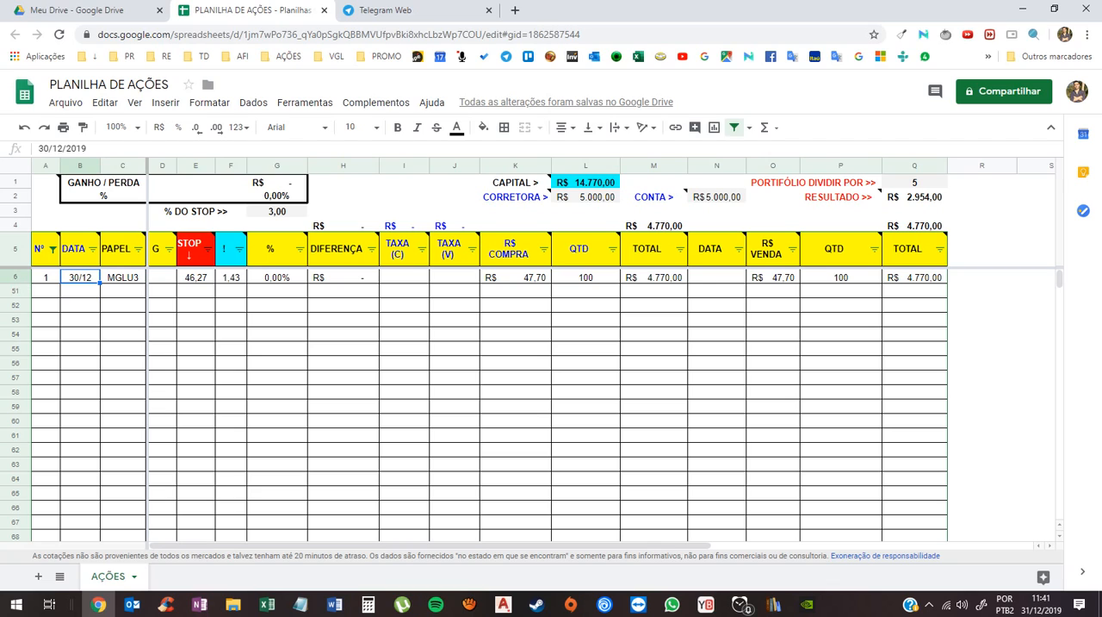
text(31/12)
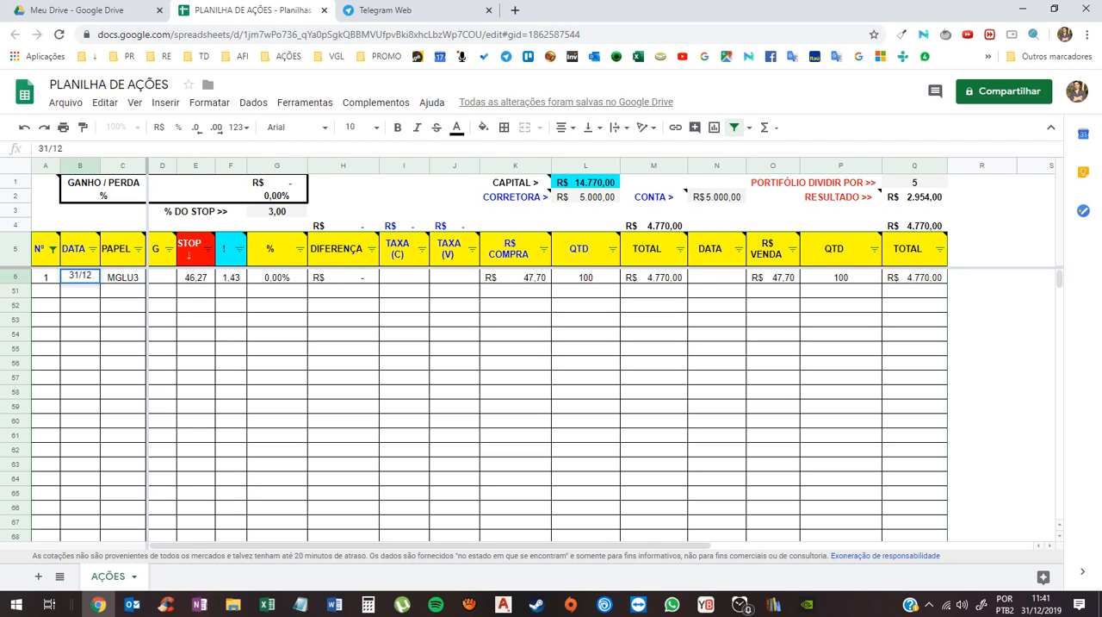
key(Return)
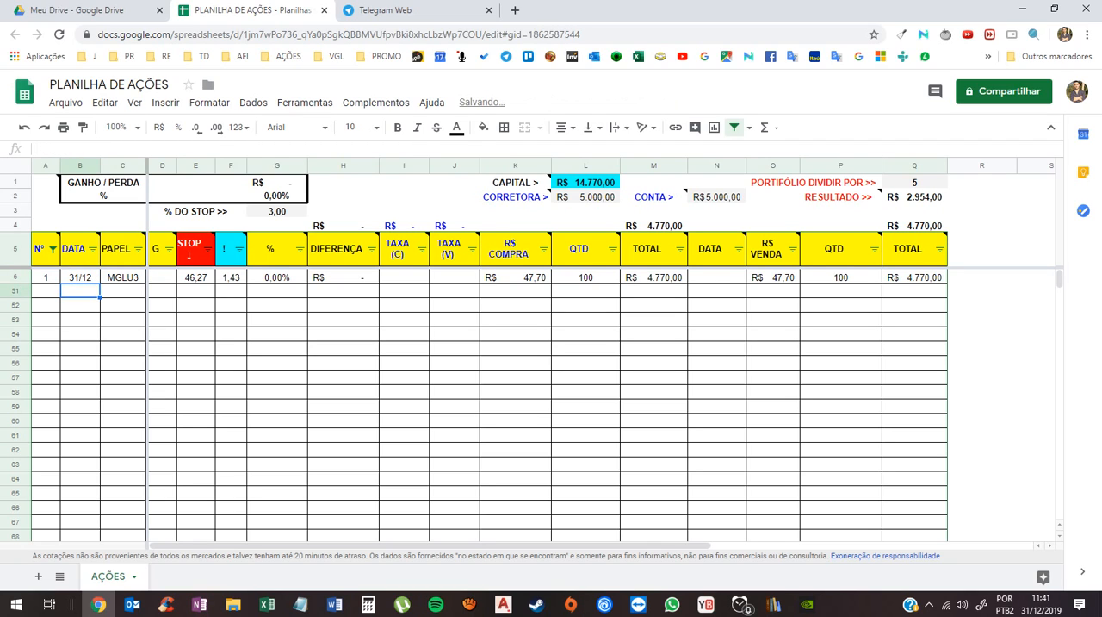
click(123, 278)
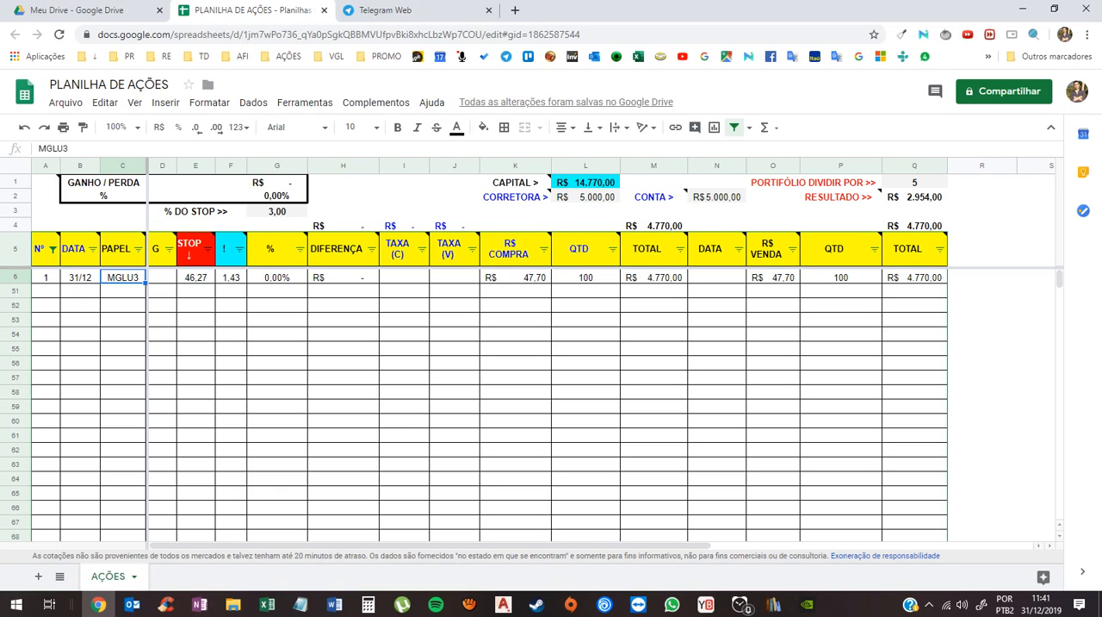
- Replace the ticker in the MGLU3 row's PAPEL cell with PETR4 and check its R$ COMPRA cell
click(516, 278)
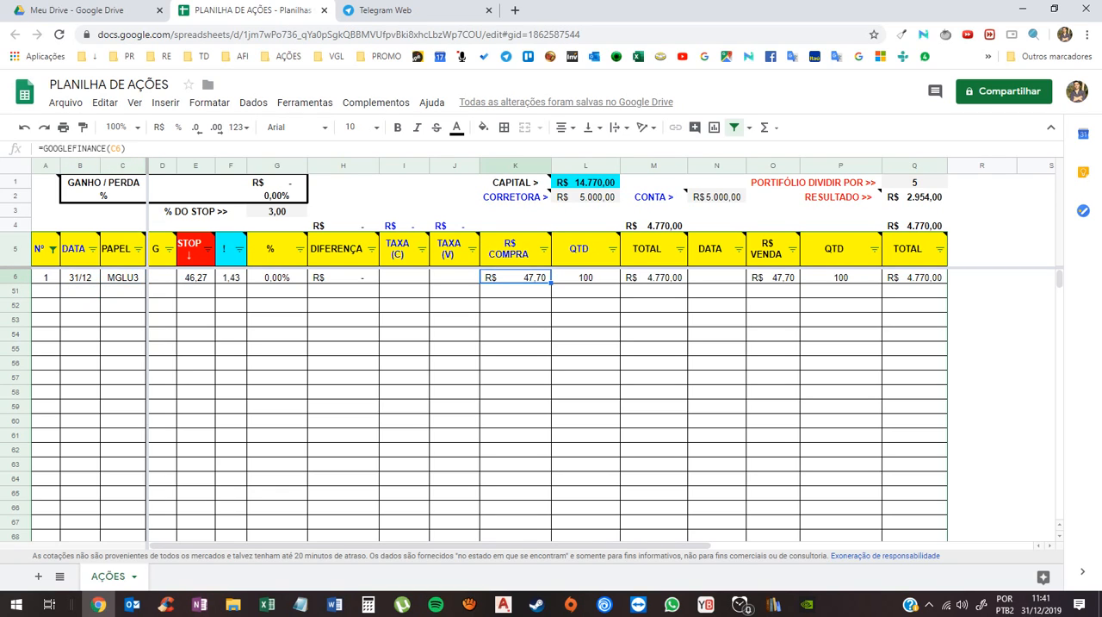
click(196, 277)
click(124, 277)
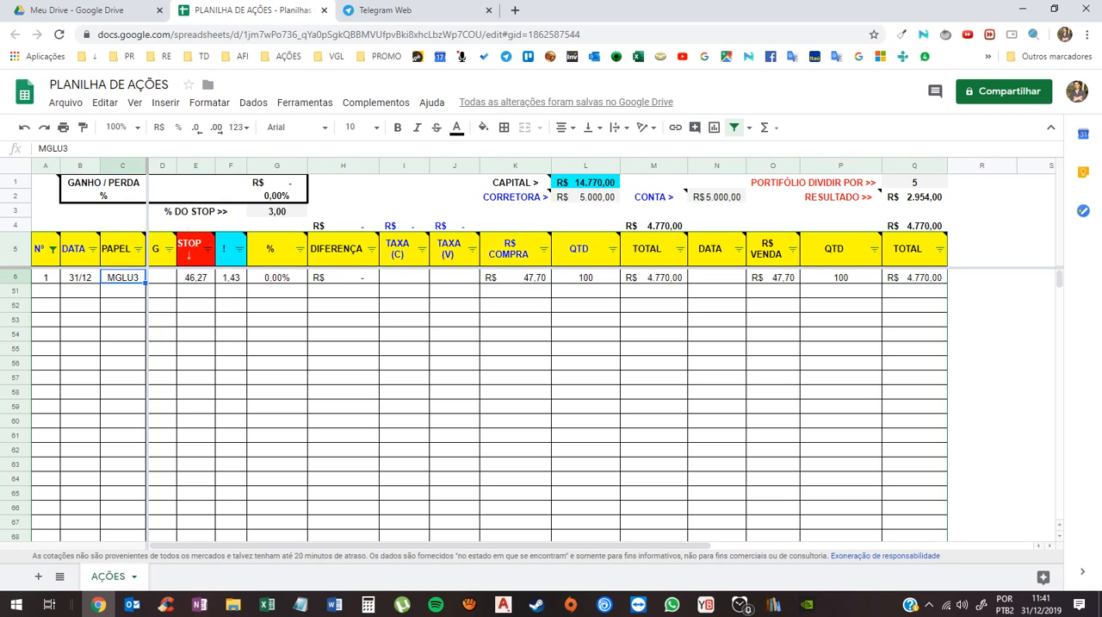
text(PETR4)
key(Return)
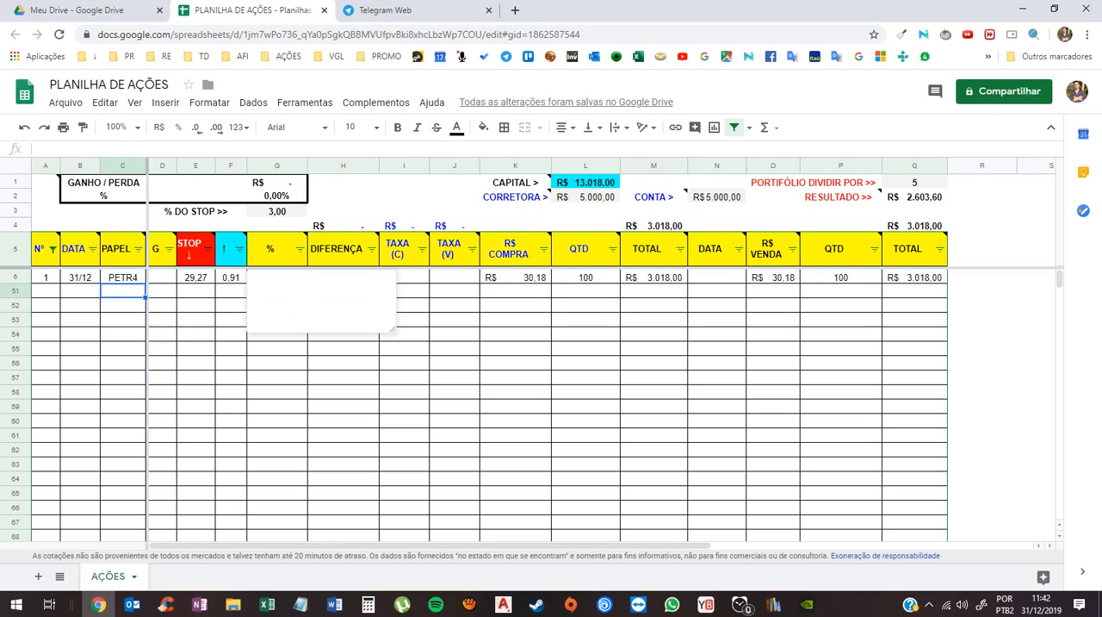
click(515, 277)
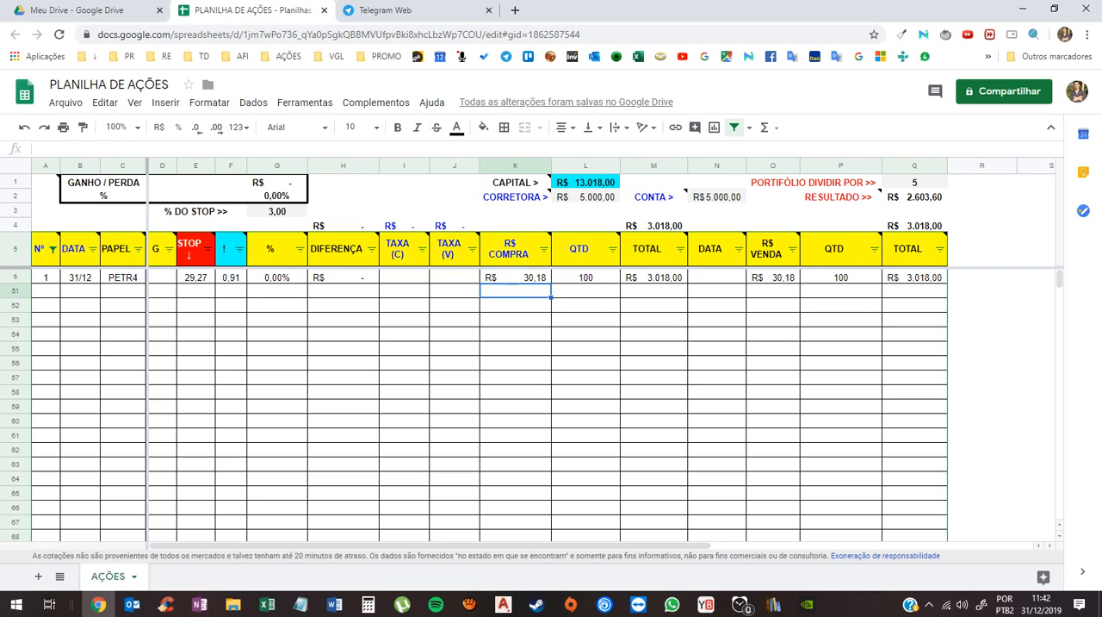
- Test the ticker WEGE3 in the PAPEL cell of row 6 and check the R$ COMPRA formula
click(123, 277)
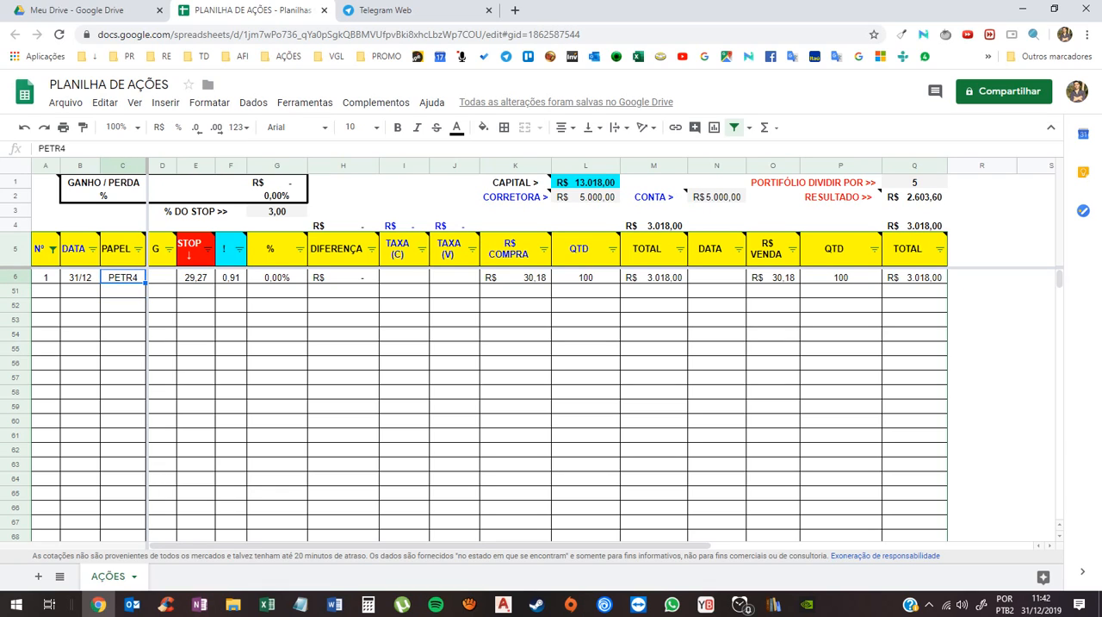
text(WEGE3)
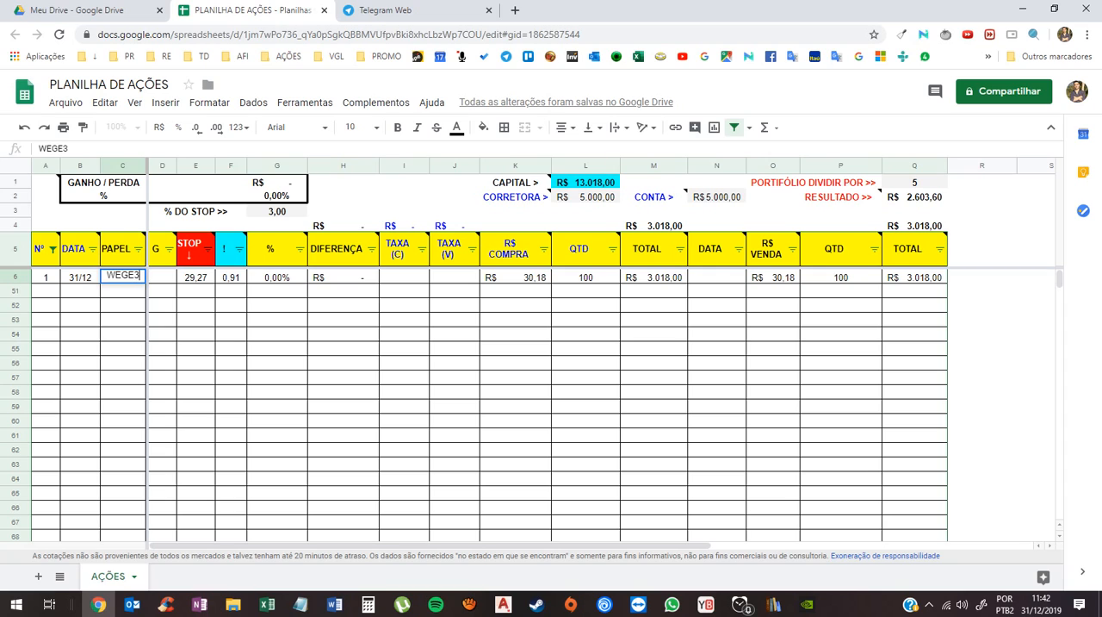
key(Return)
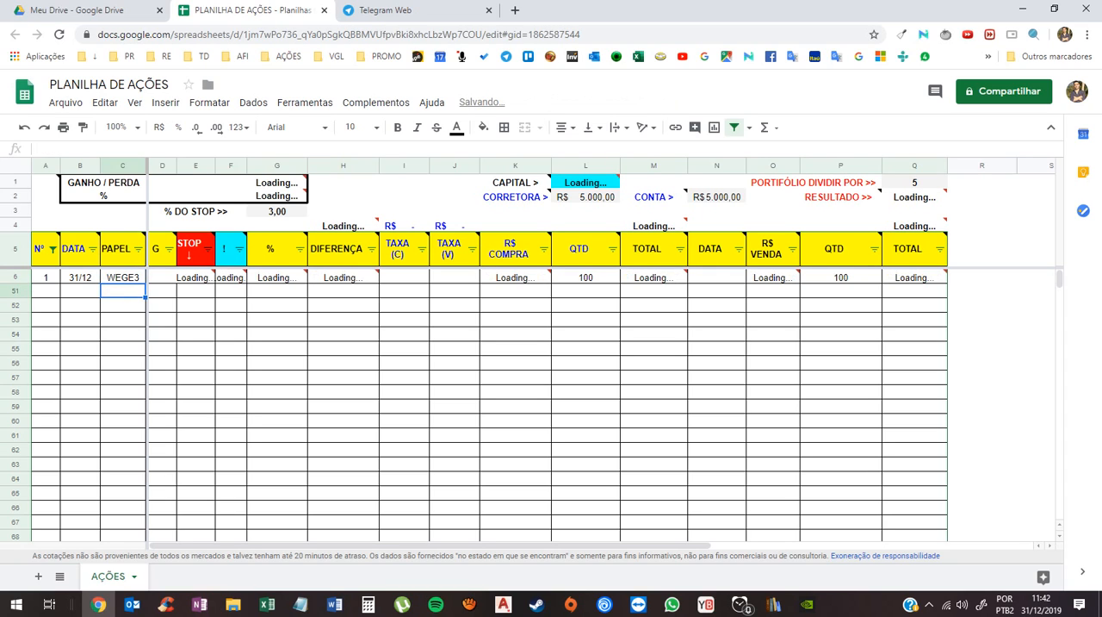
click(515, 277)
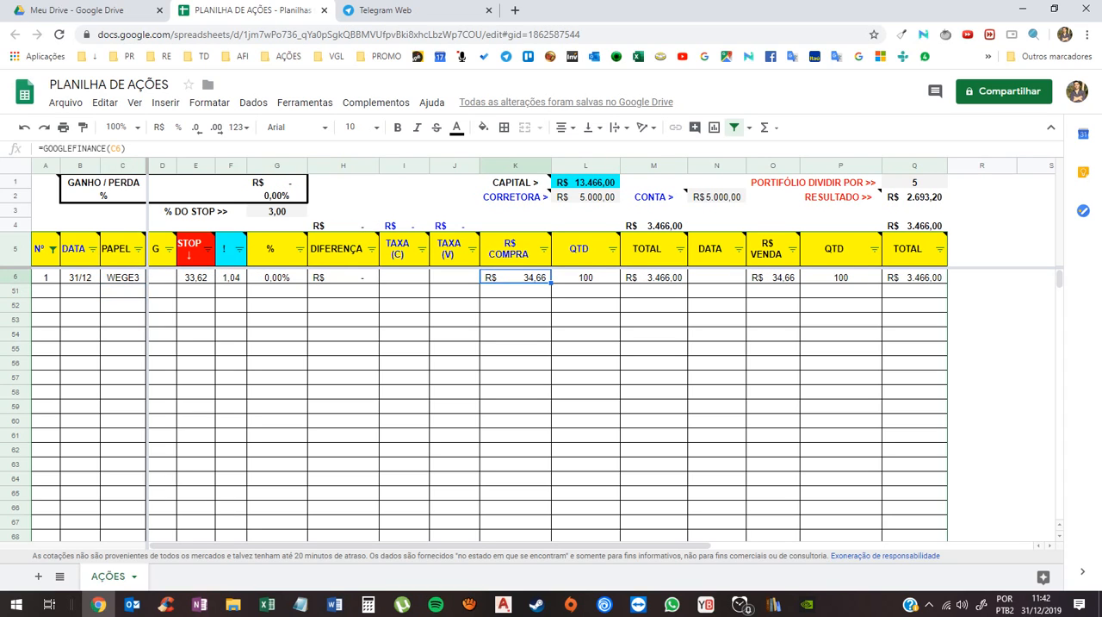
click(515, 291)
click(515, 277)
- Set the PAPEL cell of row 6 back to PETR4
click(123, 277)
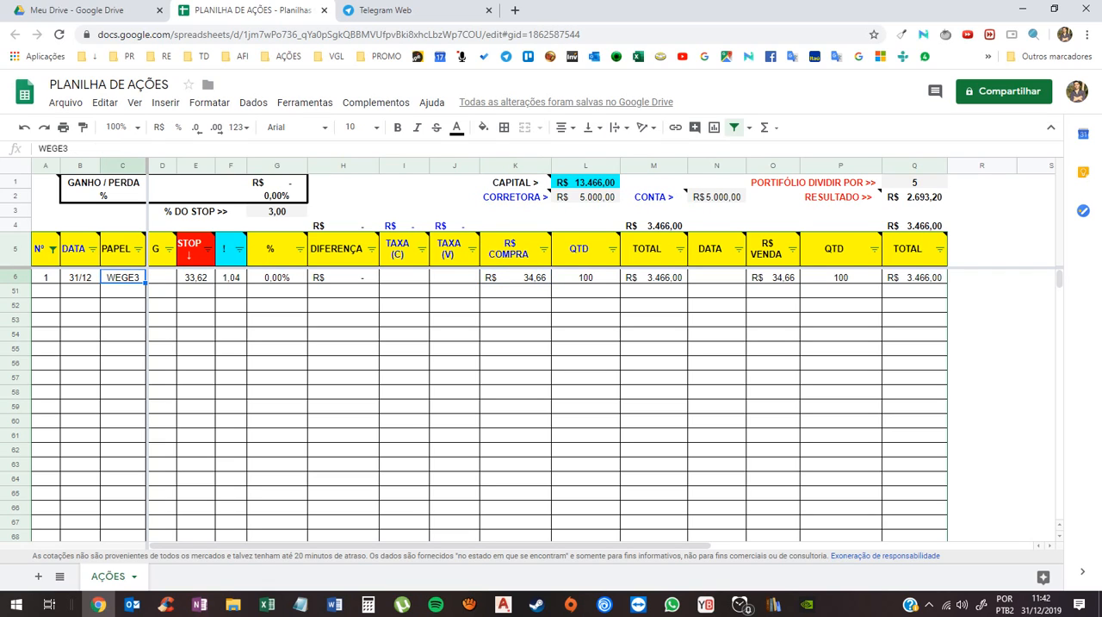
text(PETR4)
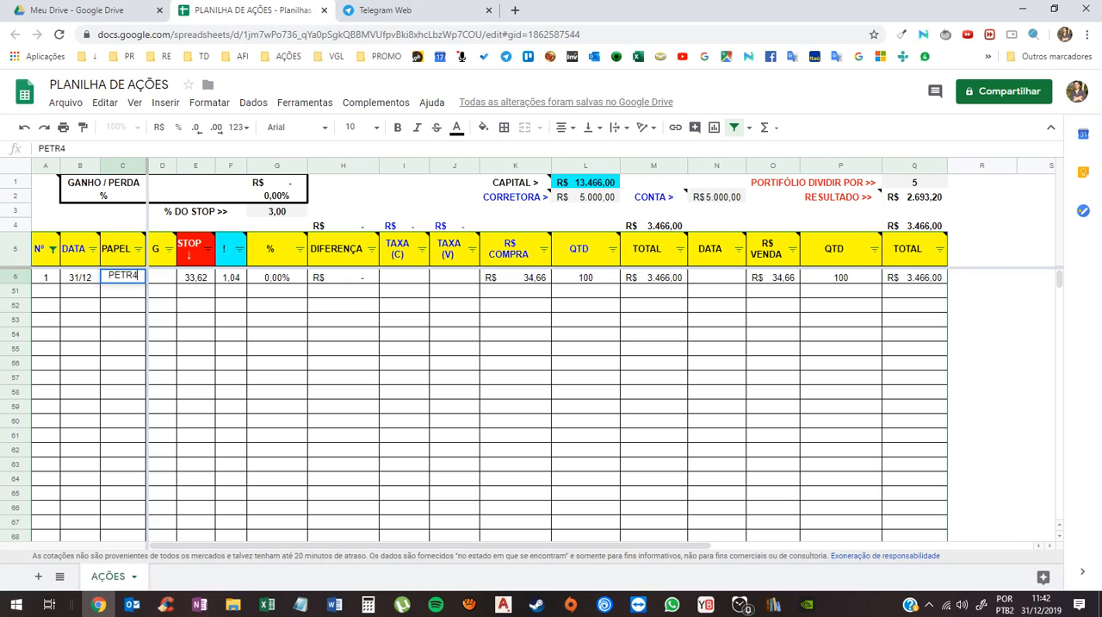
key(Return)
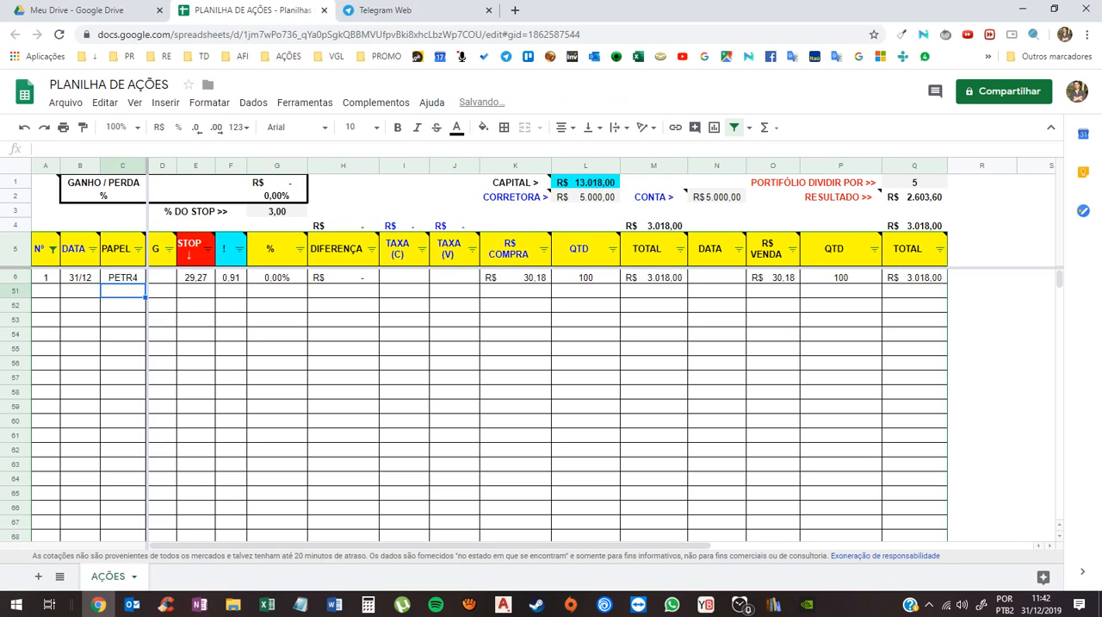
- Read the N° column note and inspect the STOP, ! and R$ COMPRA formulas of the PETR4 row
mouse_move(49, 249)
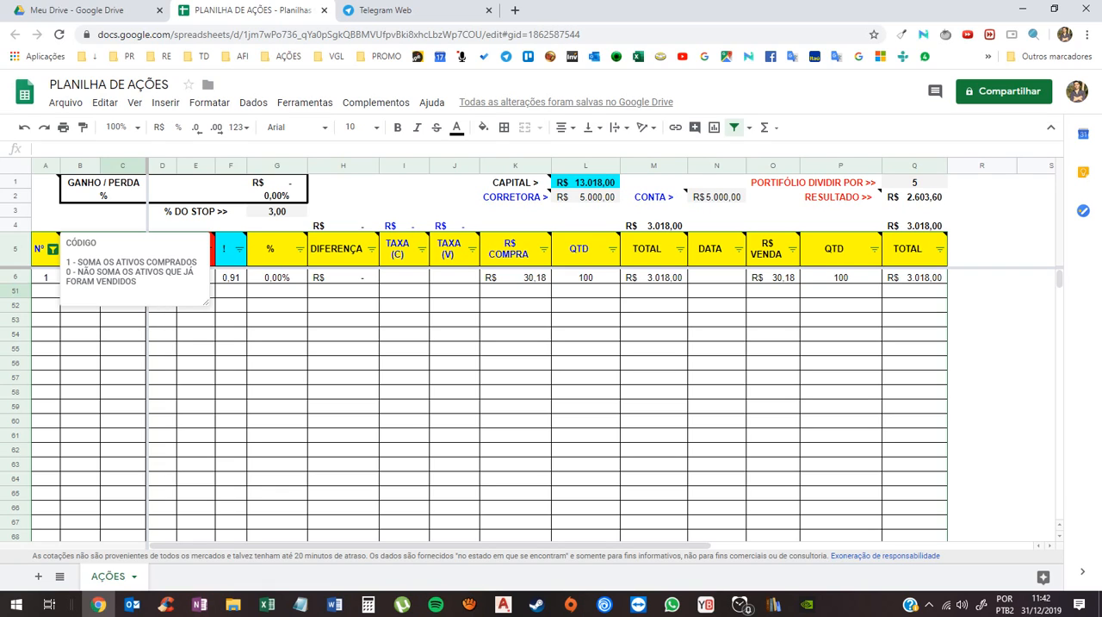
click(80, 319)
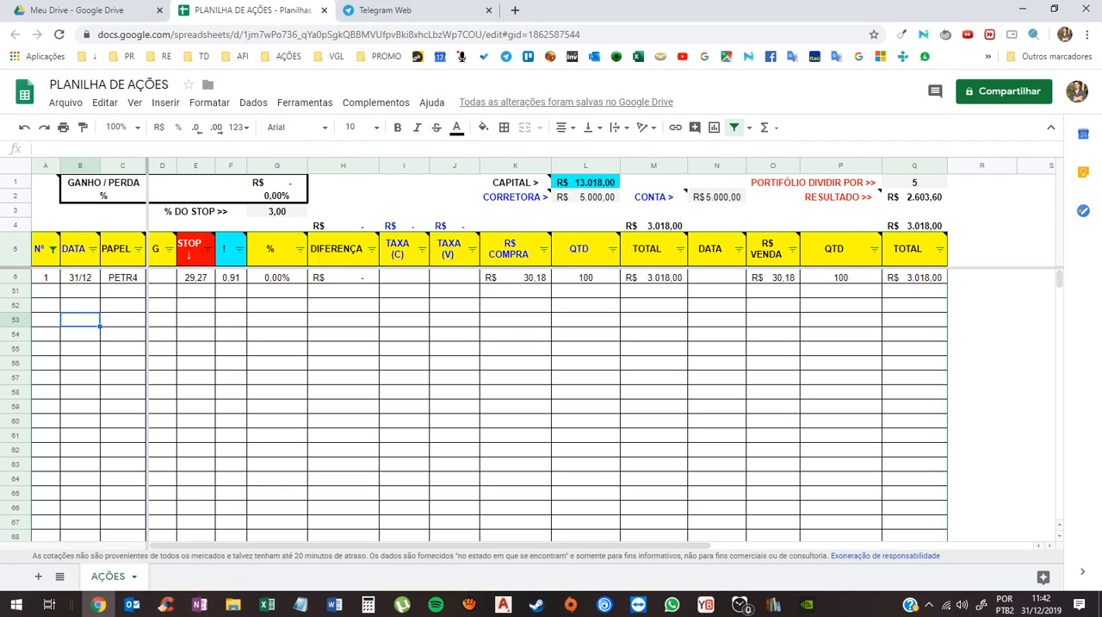
click(196, 277)
click(231, 277)
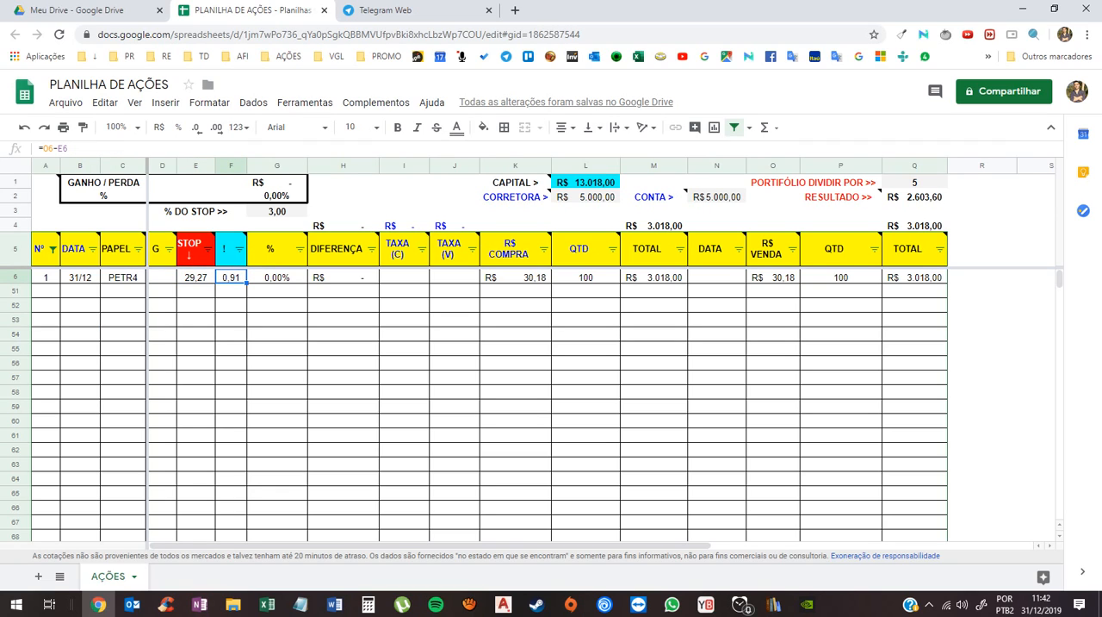
click(516, 277)
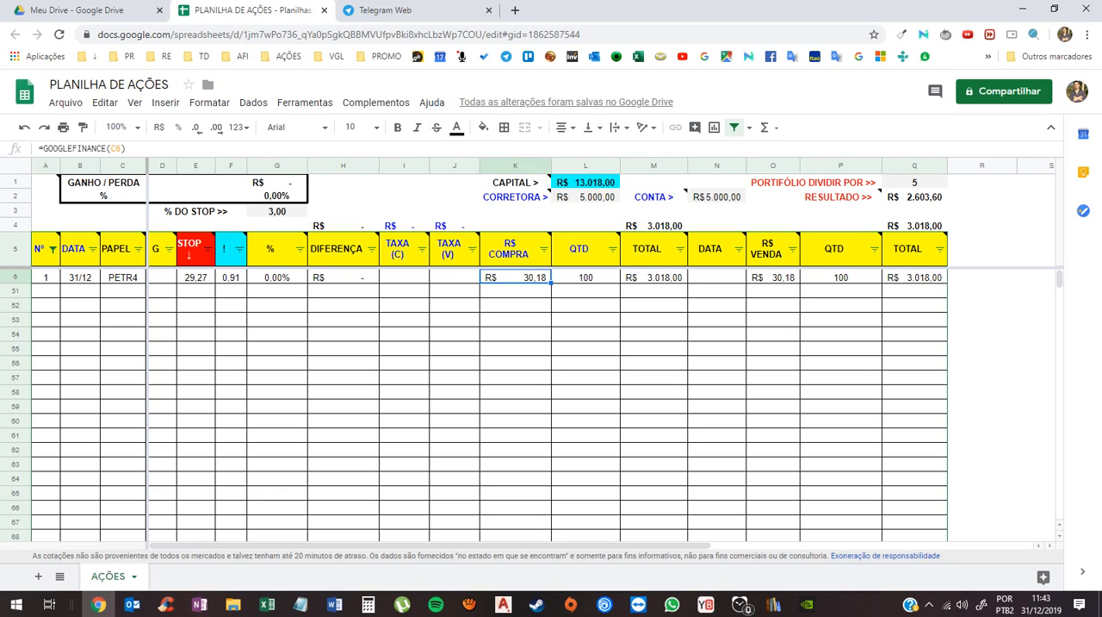
click(123, 277)
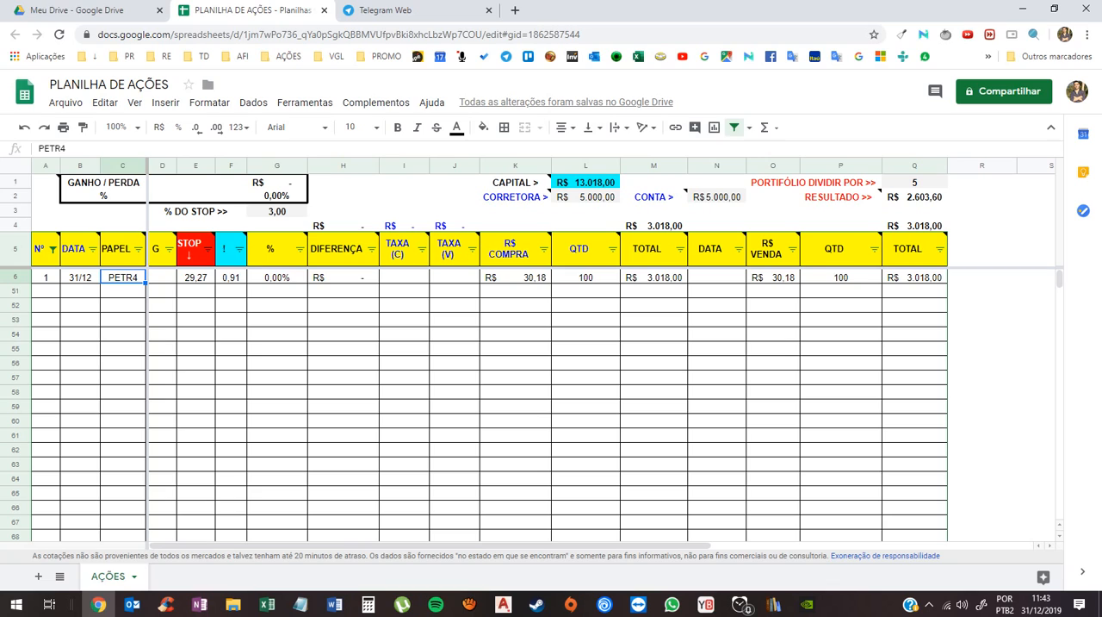
click(516, 277)
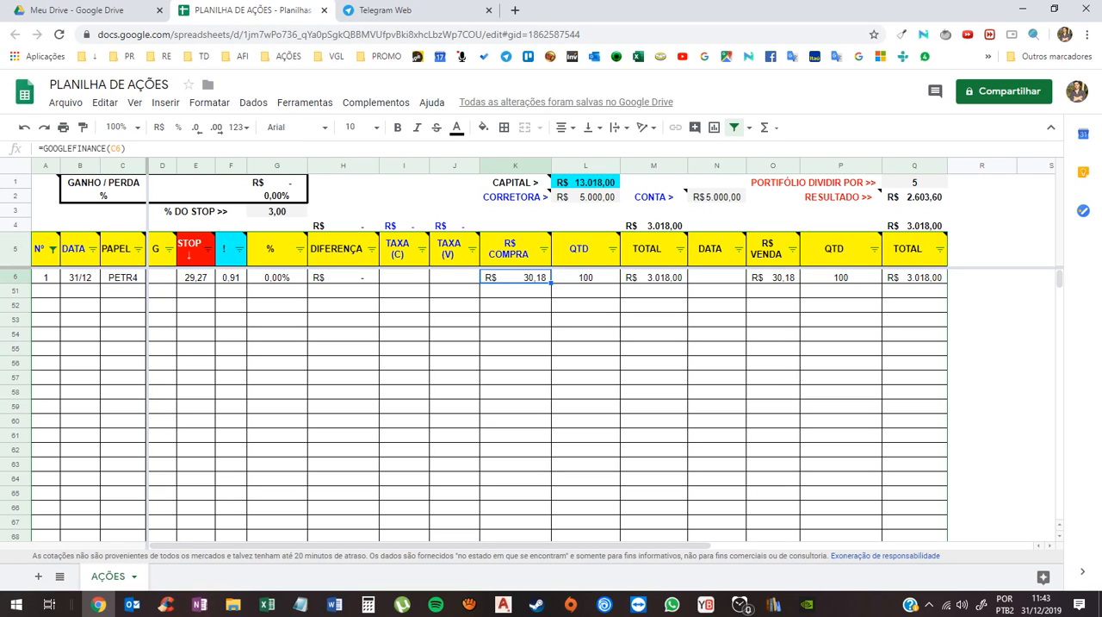
double_click(516, 278)
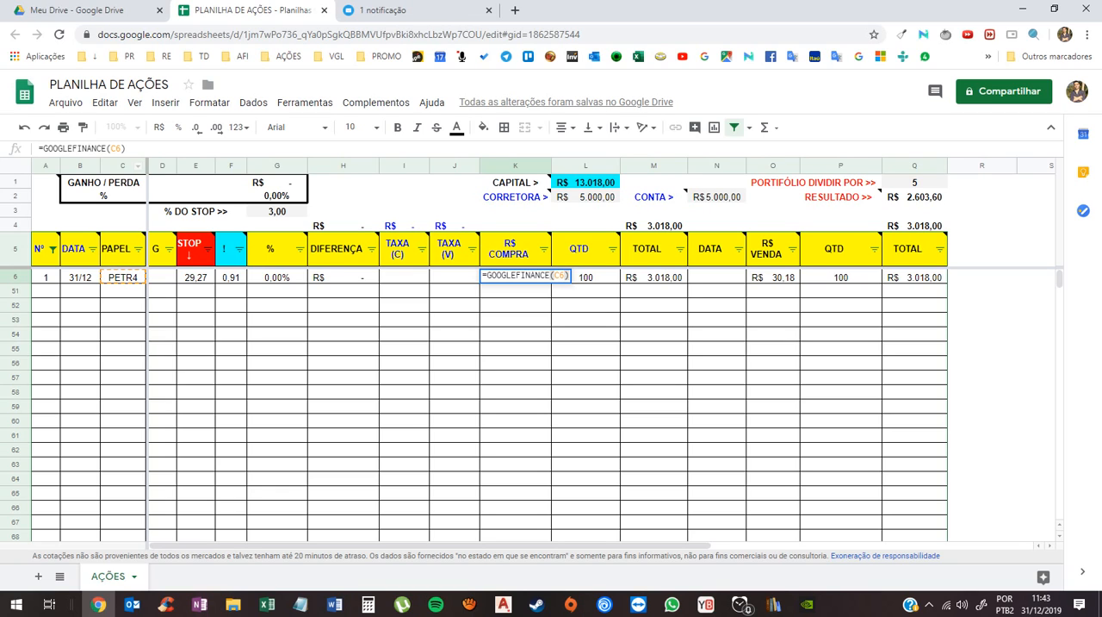
key(Escape)
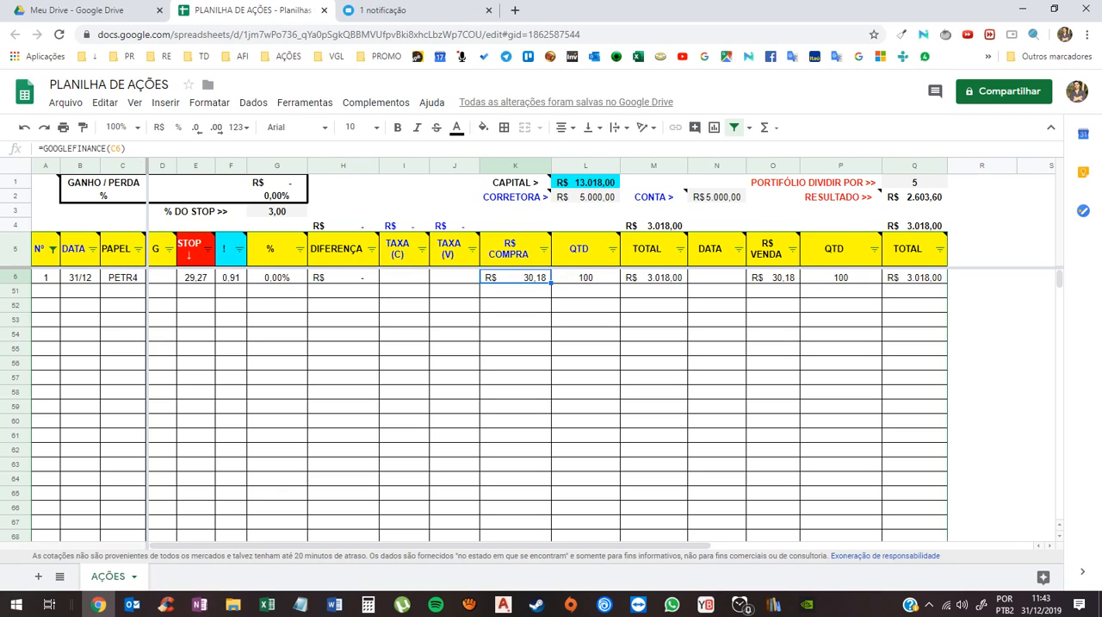
- Set the purchase QTD of the PETR4 row to 200 and check the purchase TOTAL formula
key(Down)
key(Up)
key(Right)
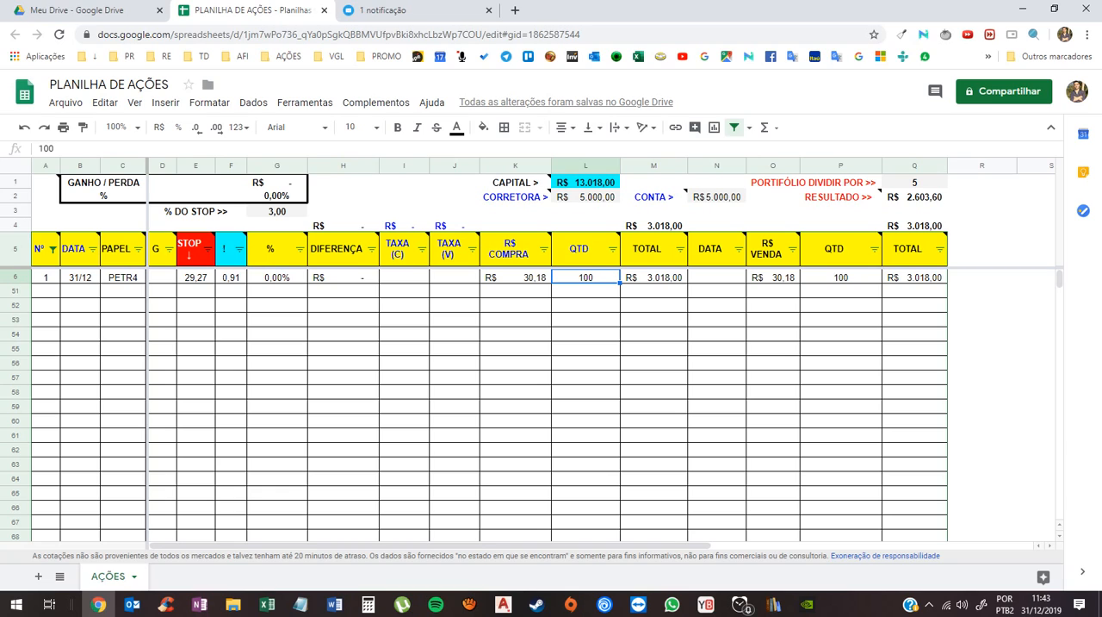
text(200)
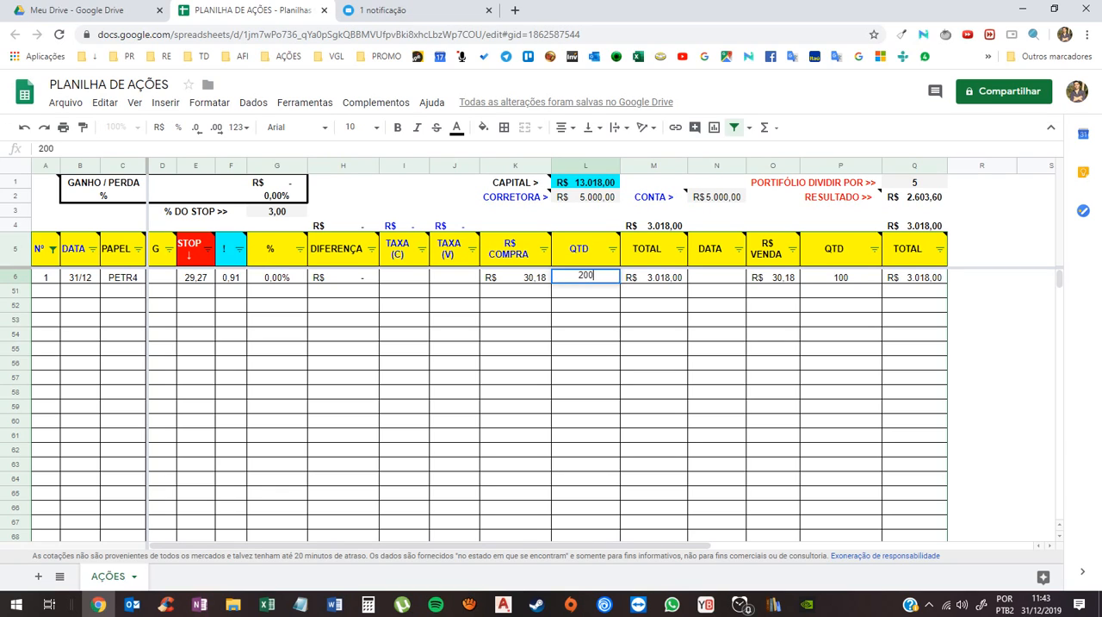
key(Return)
click(653, 277)
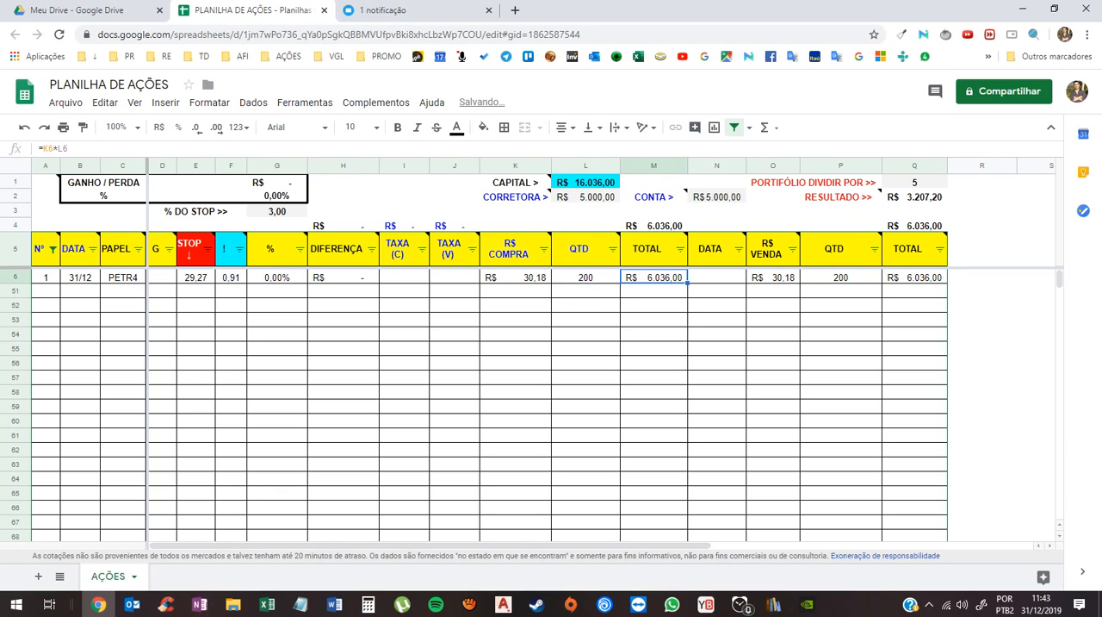
- Set the purchase QTD of the PETR4 row to 500 and check its purchase TOTAL
click(585, 278)
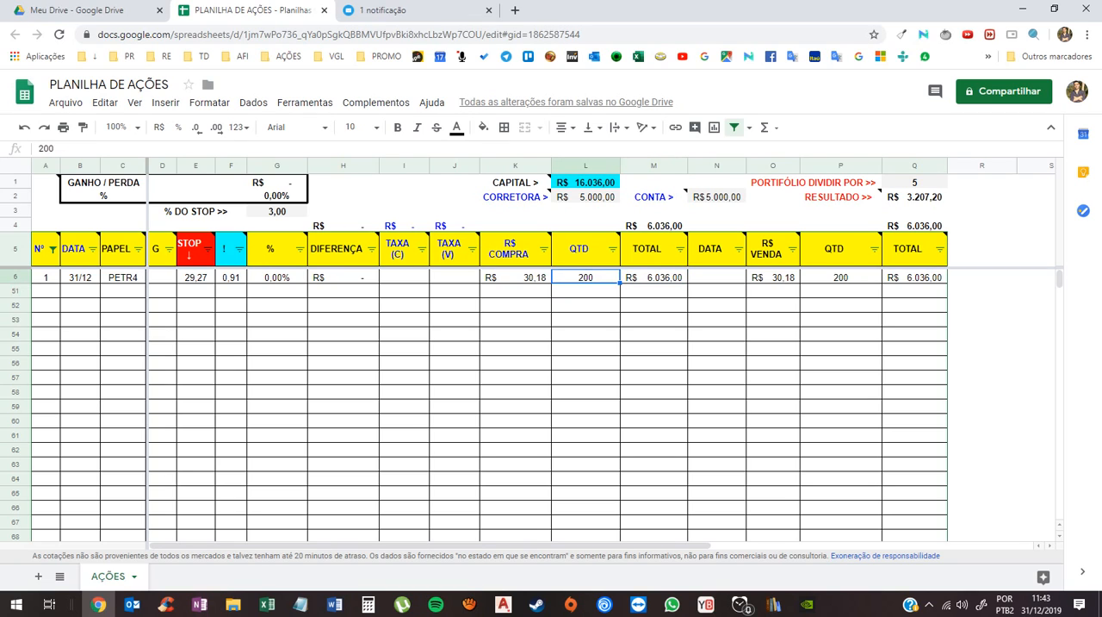
text(500)
key(Return)
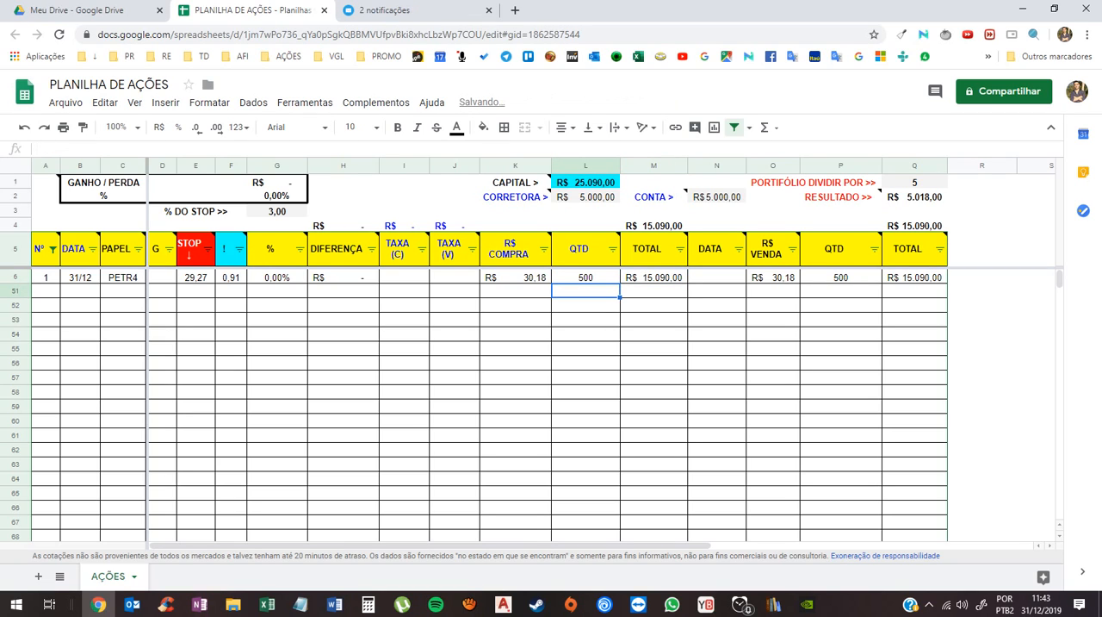
click(653, 277)
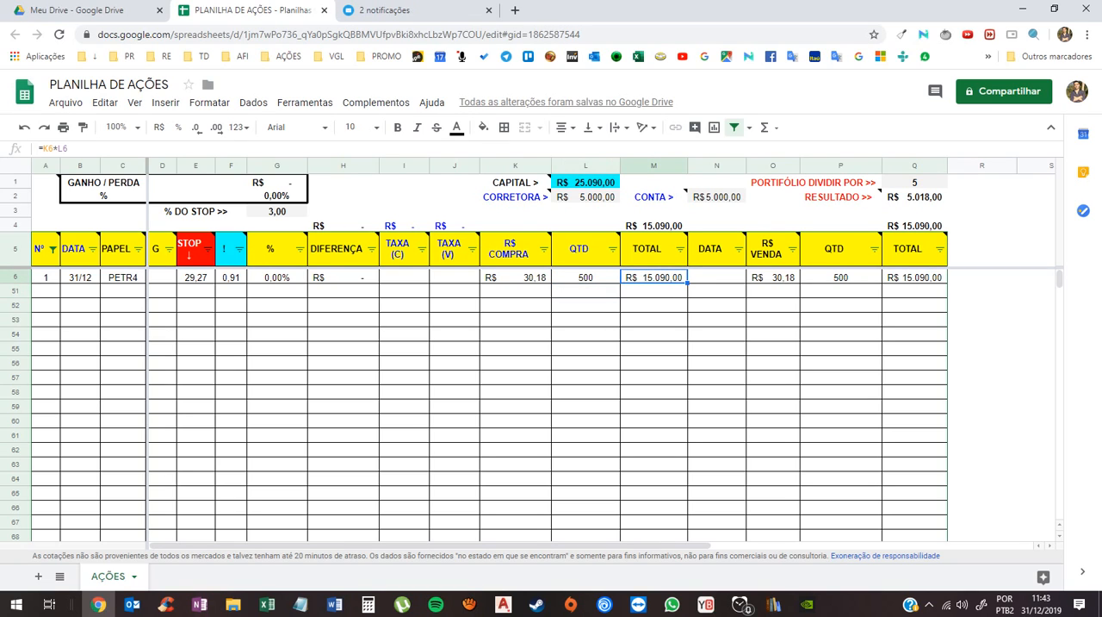
- Replace the quote formula in the PETR4 row's R$ COMPRA cell with the fixed purchase price 30,10
click(585, 277)
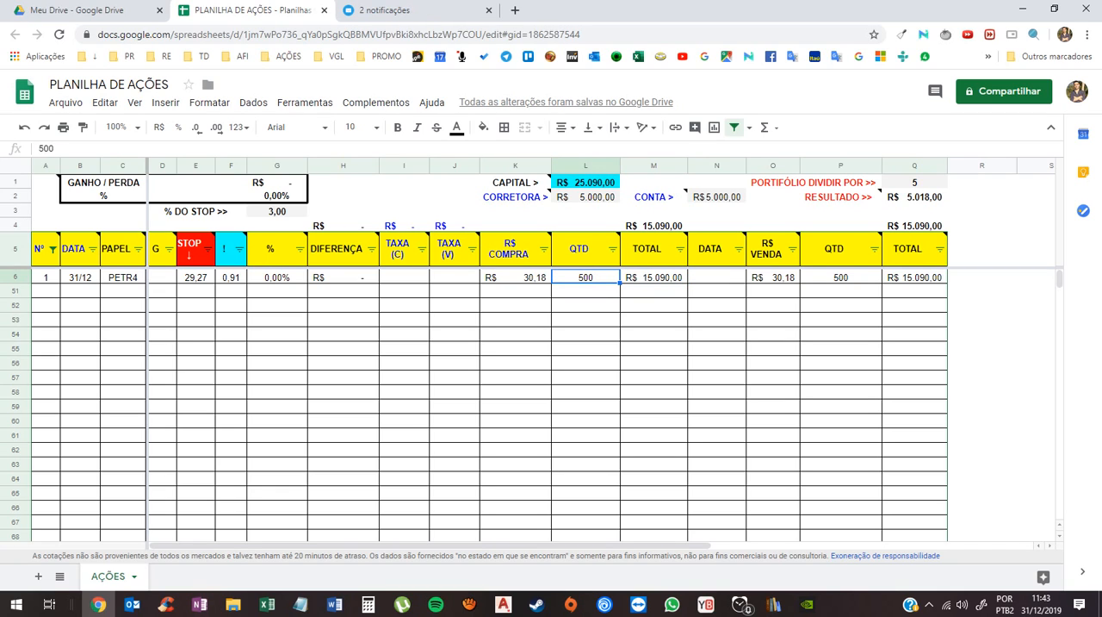
click(516, 278)
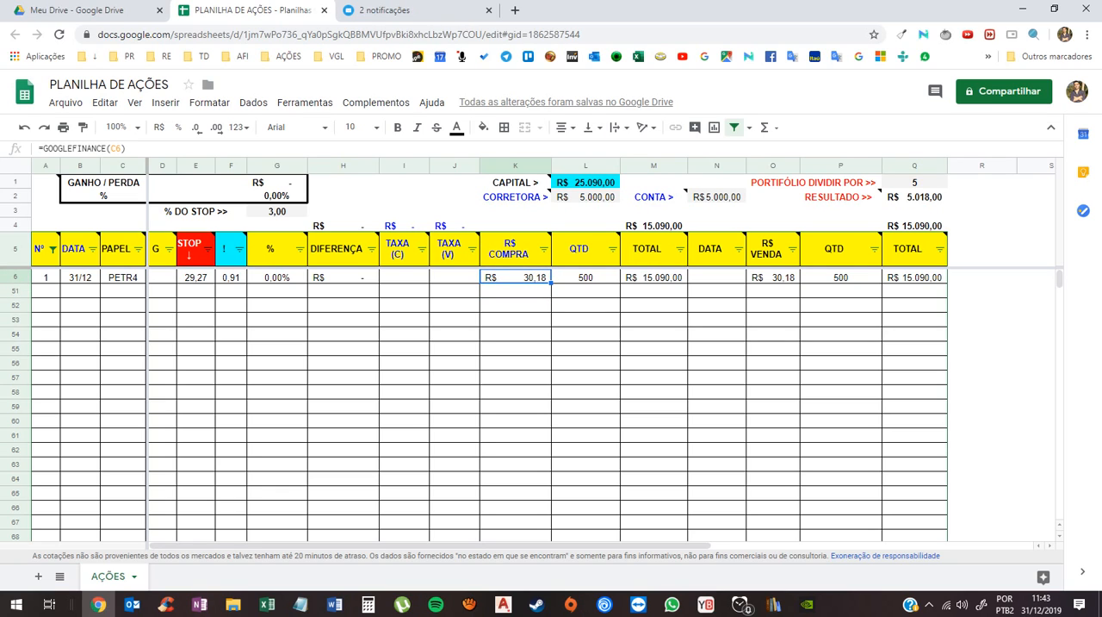
text(30,10)
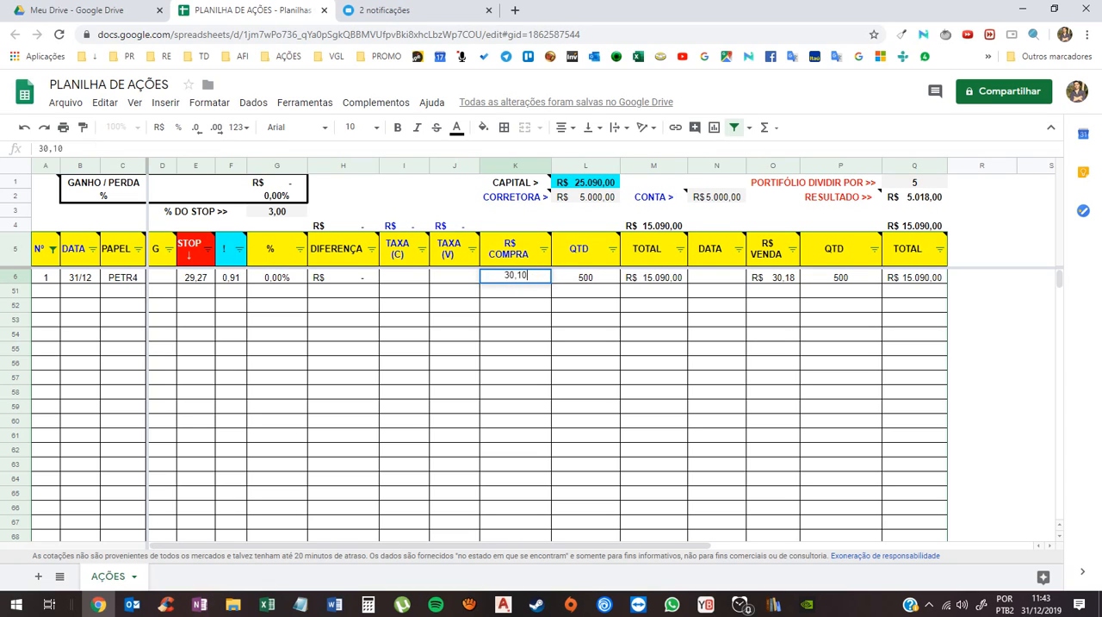
key(Return)
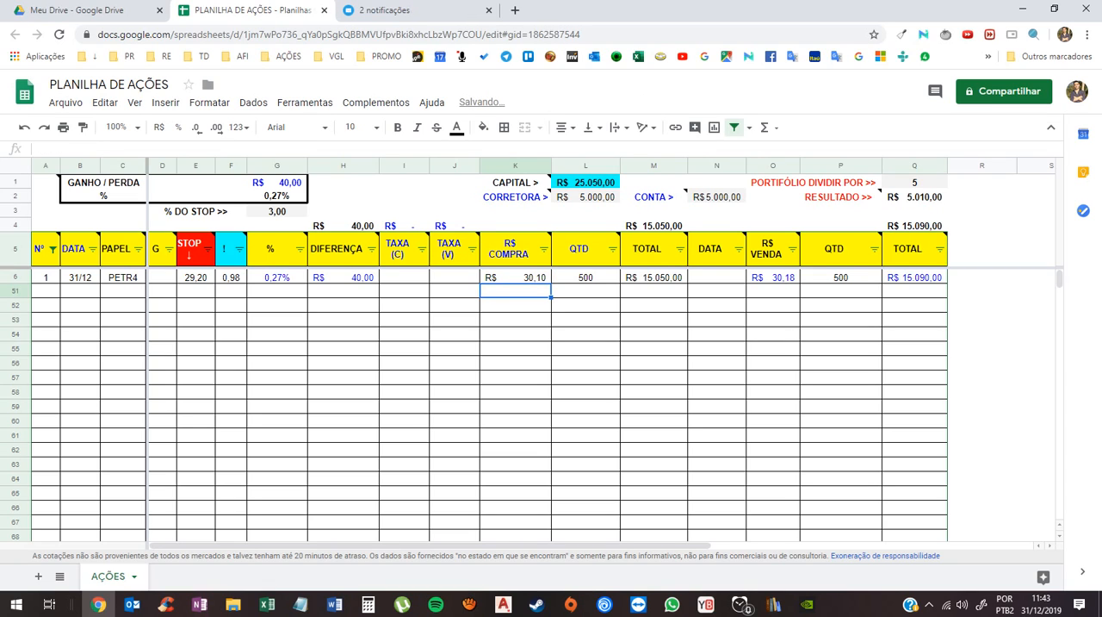
key(Up)
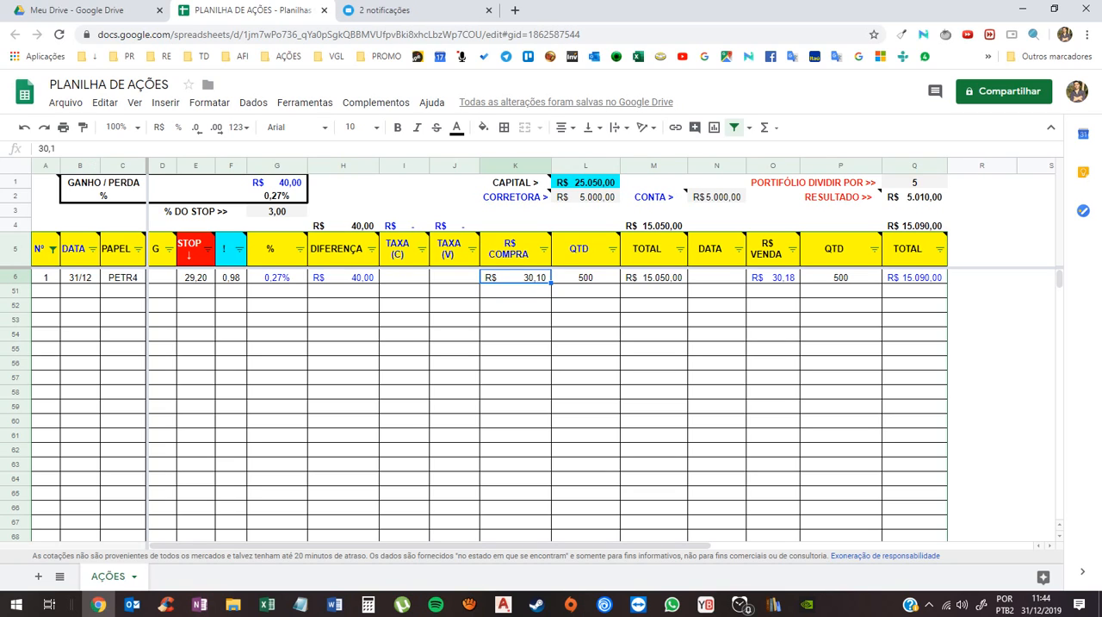
- Enter 10/01/2020 as the sale DATA of the PETR4 row
click(586, 278)
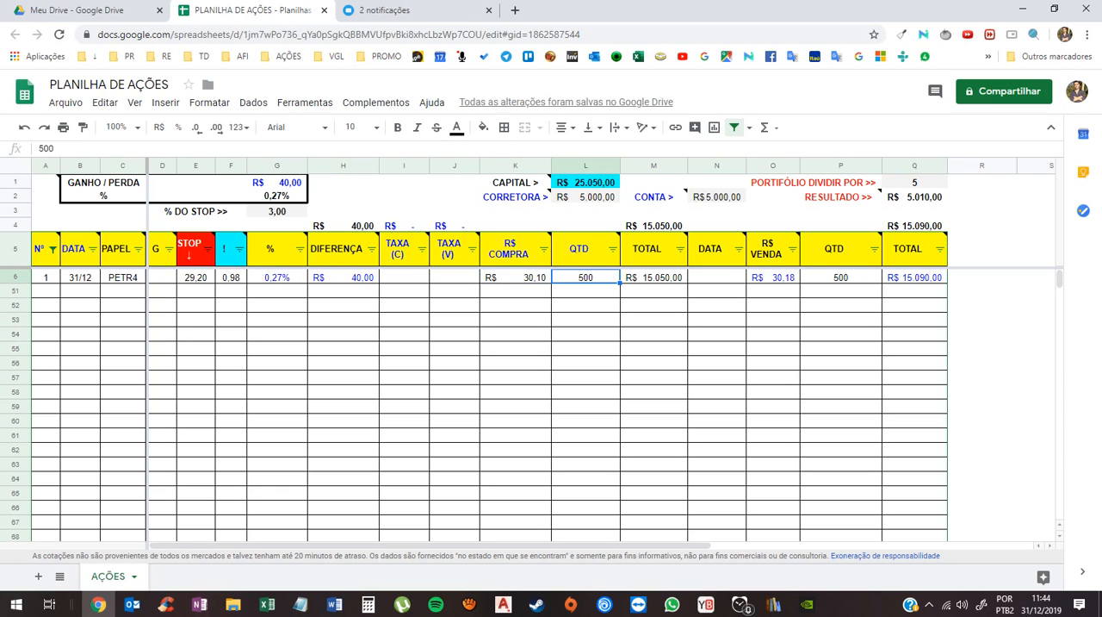
click(717, 278)
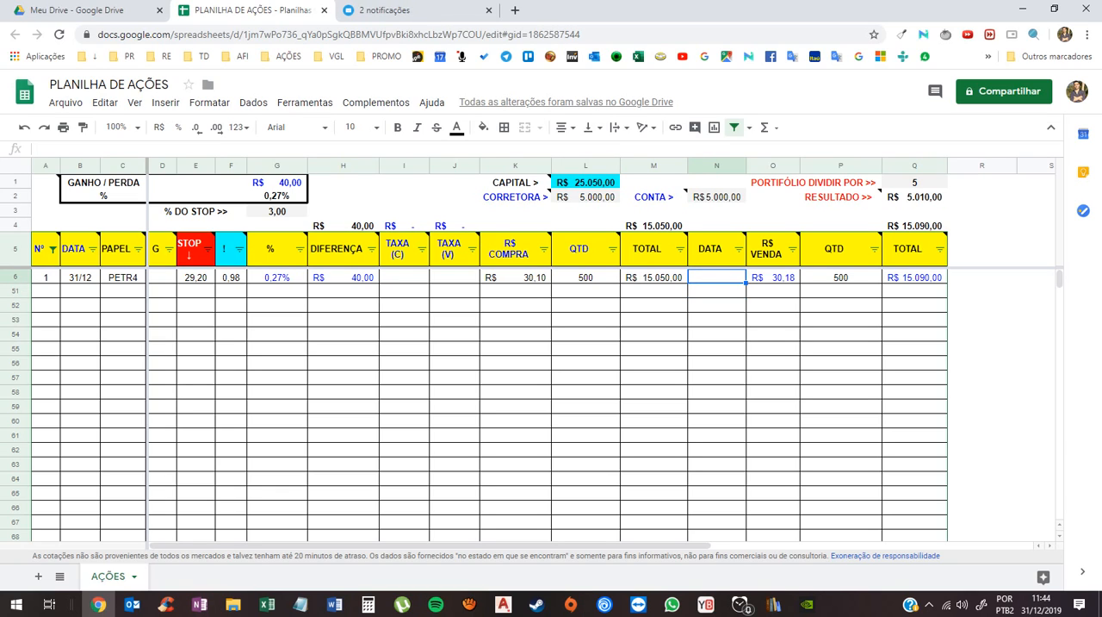
text(10/01/2020)
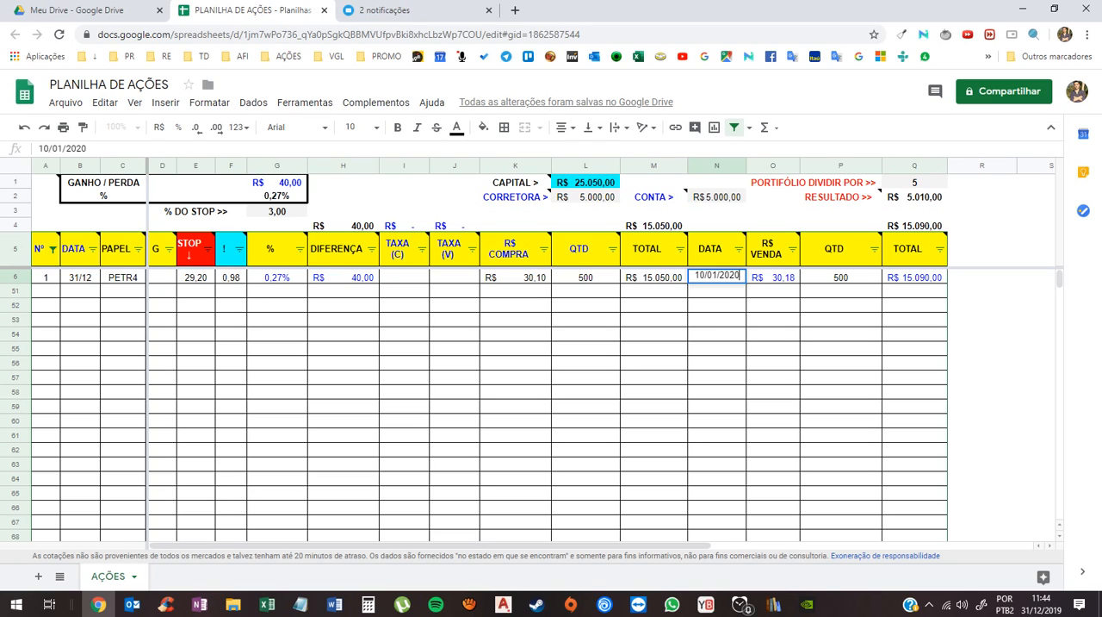
key(Return)
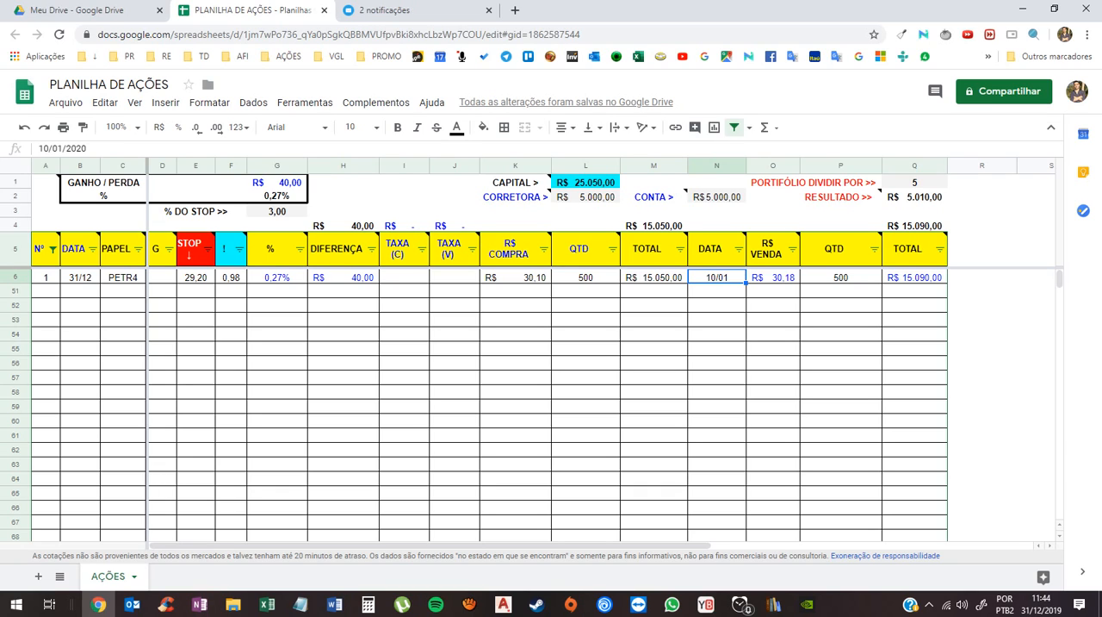
click(717, 291)
click(717, 278)
click(716, 291)
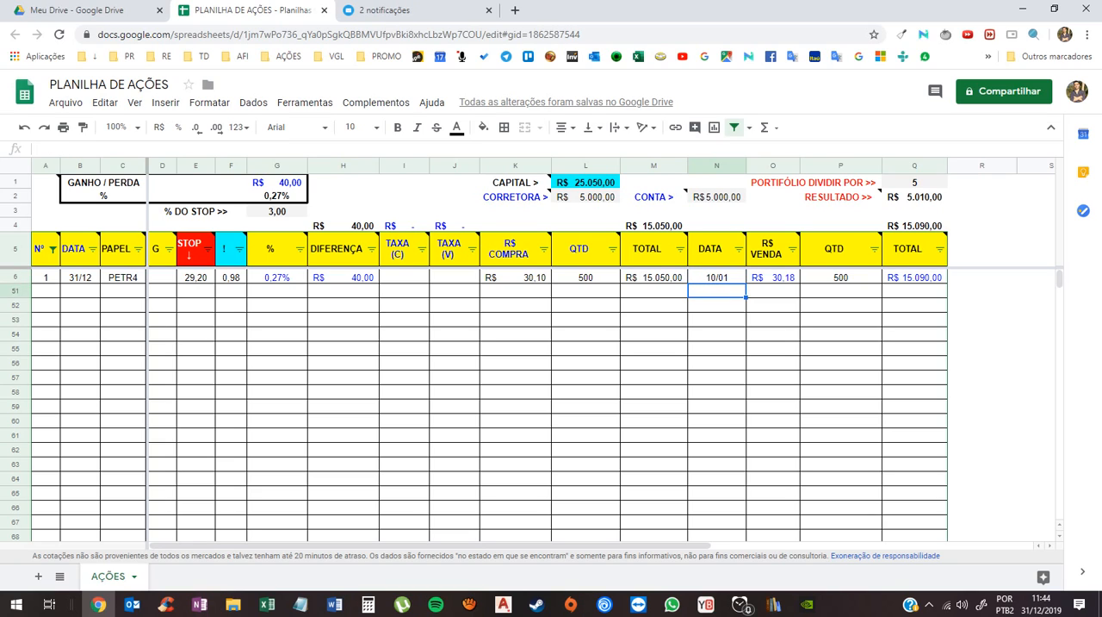
- Clear the sale DATA of the PETR4 row
click(717, 278)
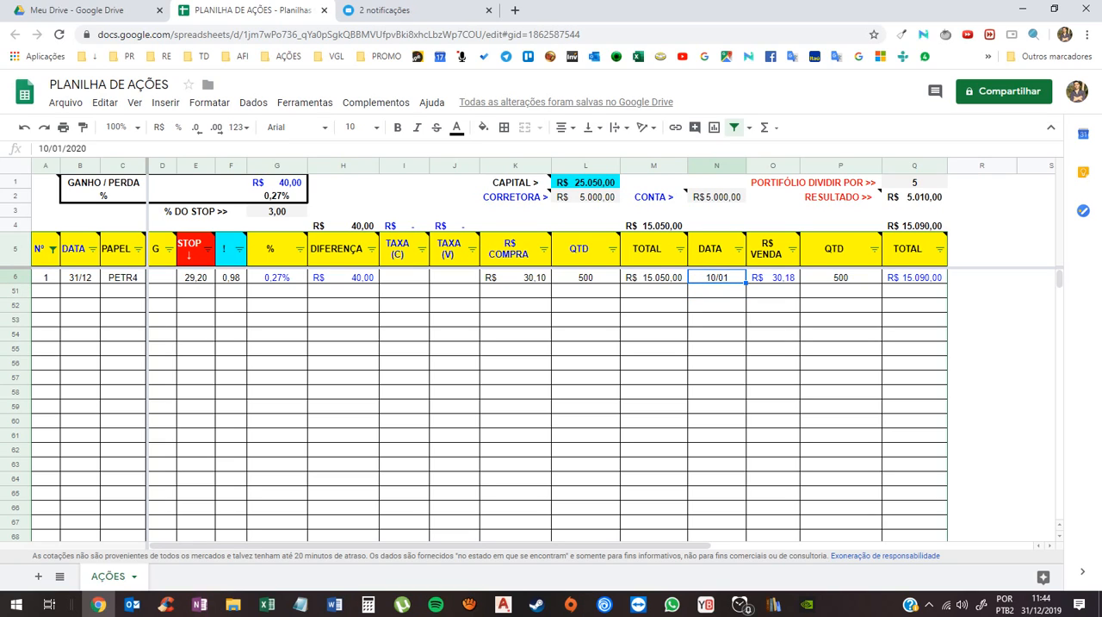
click(716, 291)
click(717, 277)
click(716, 291)
click(716, 277)
key(Delete)
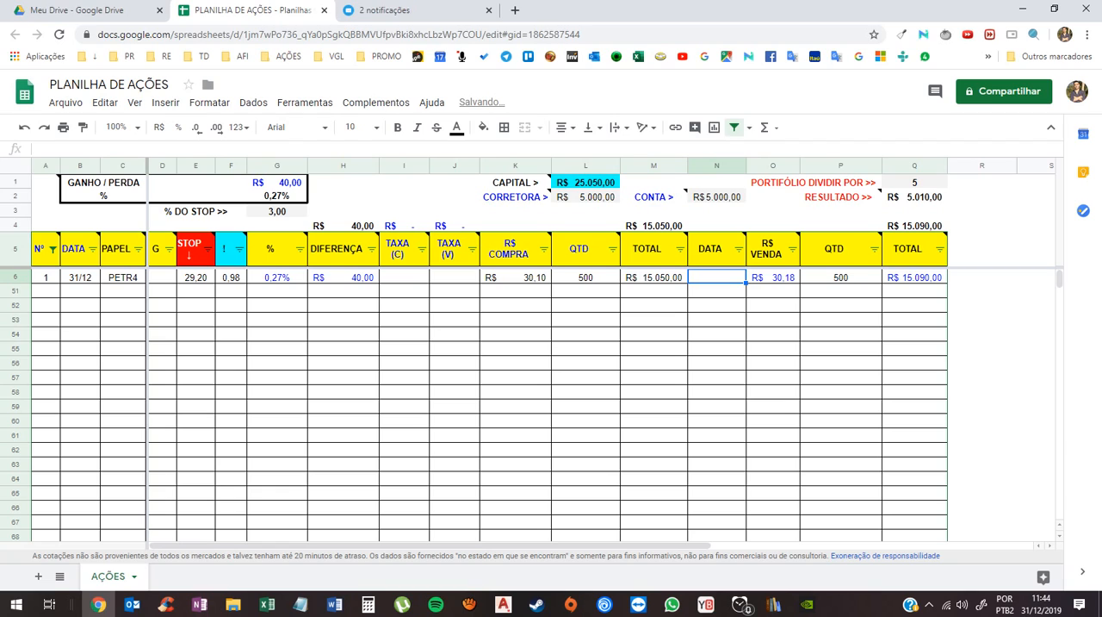
- Check the quote formula in the PETR4 row's R$ VENDA cell without changing it
click(773, 277)
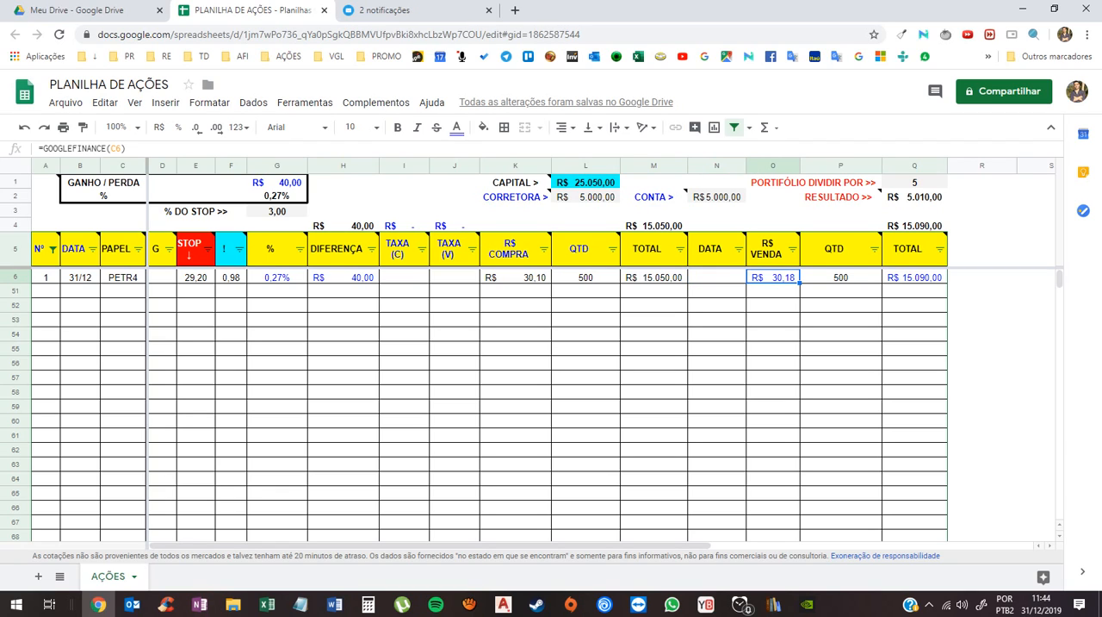
key(F2)
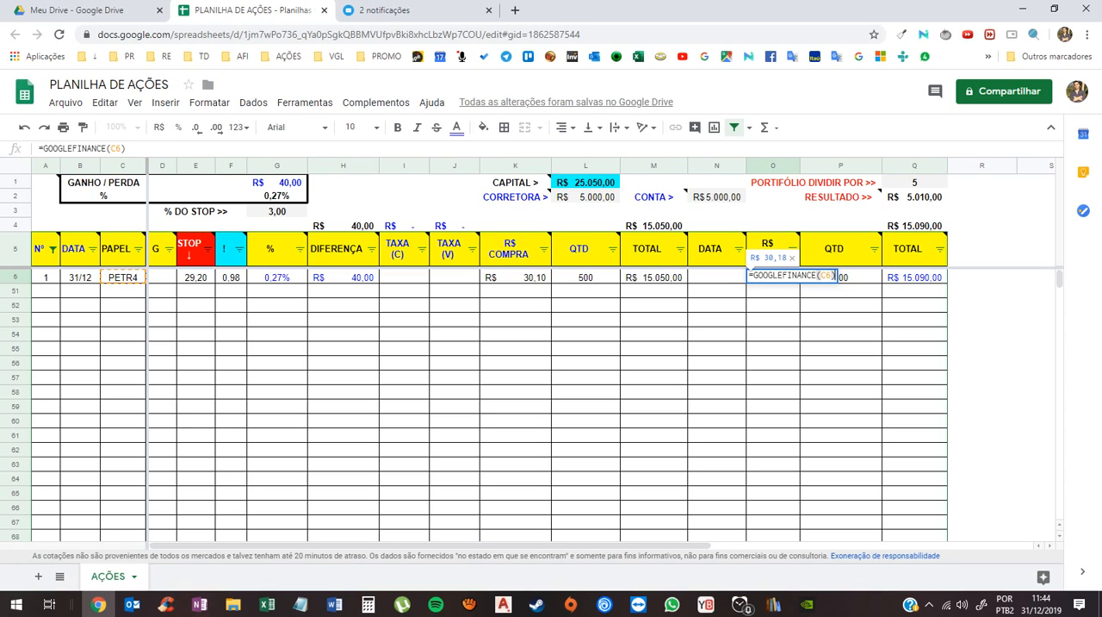
key(Escape)
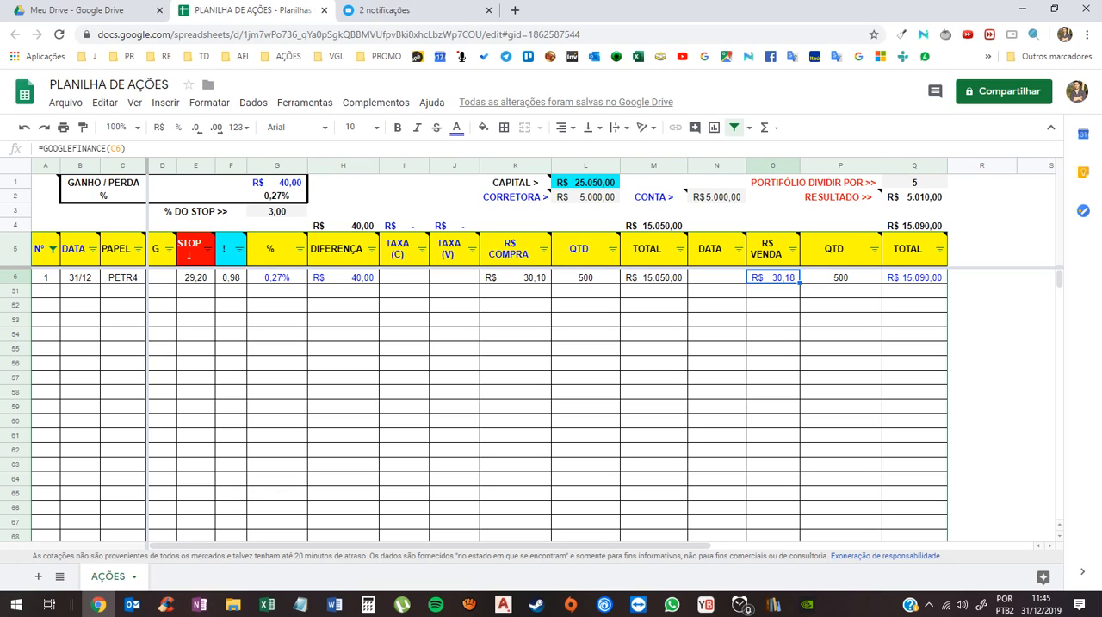
- Review the PETR4 row's purchase price, QTD and TOTAL, plus the overall purchase total formula above the TOTAL header
click(516, 278)
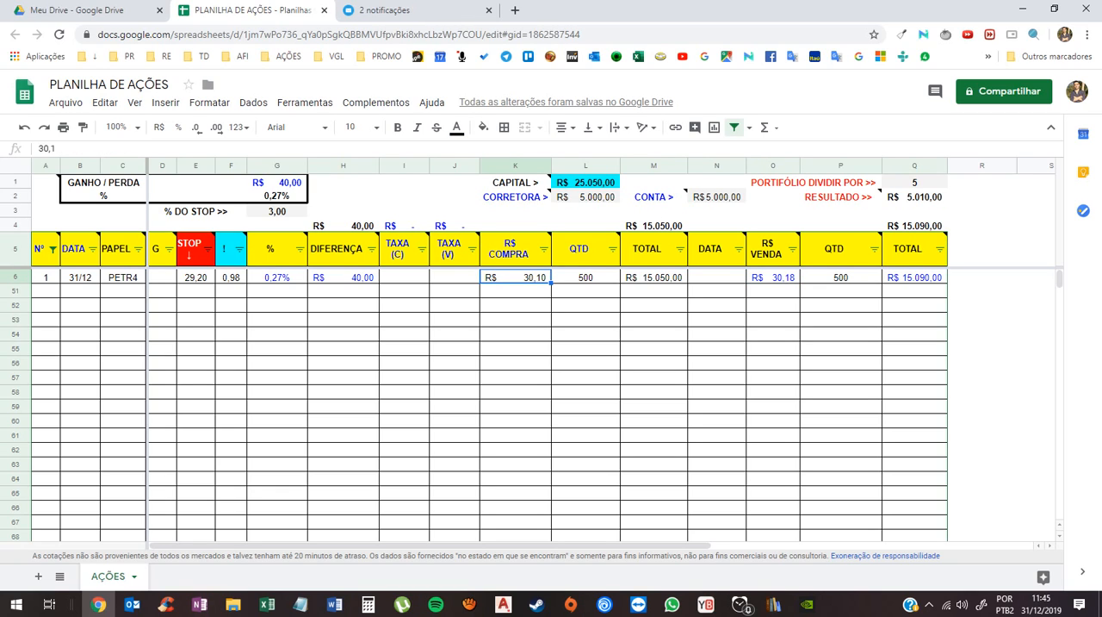
click(586, 278)
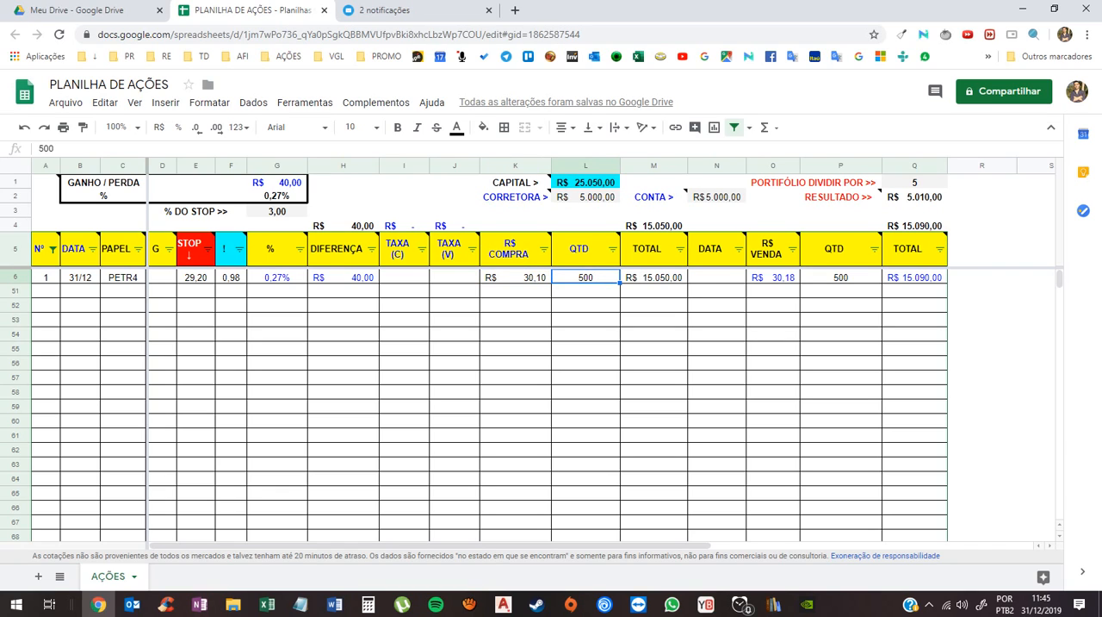
click(653, 277)
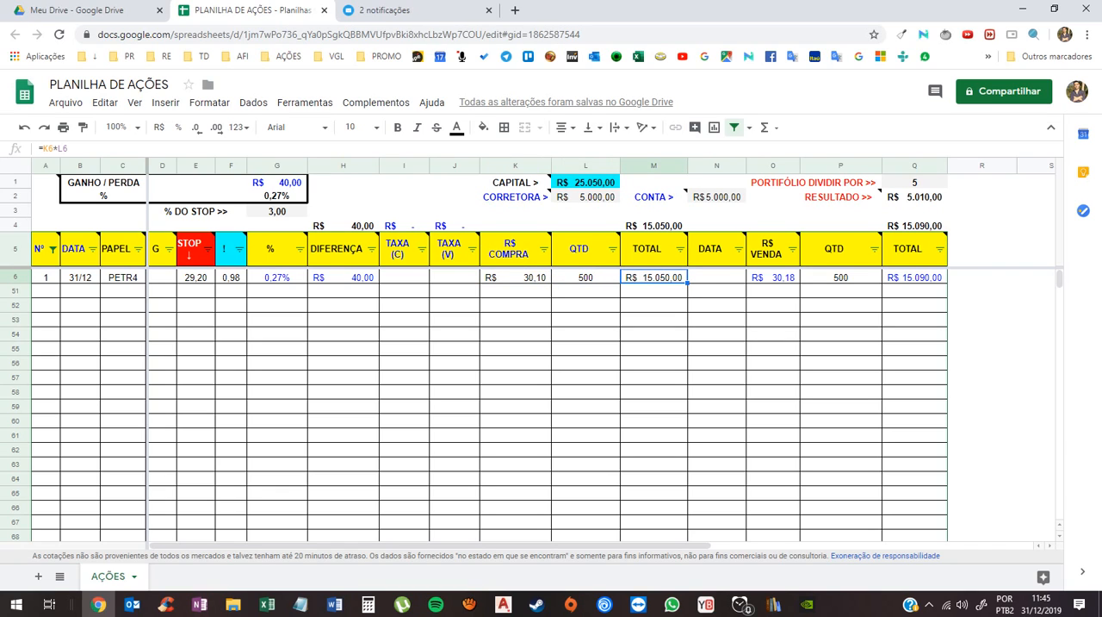
click(653, 226)
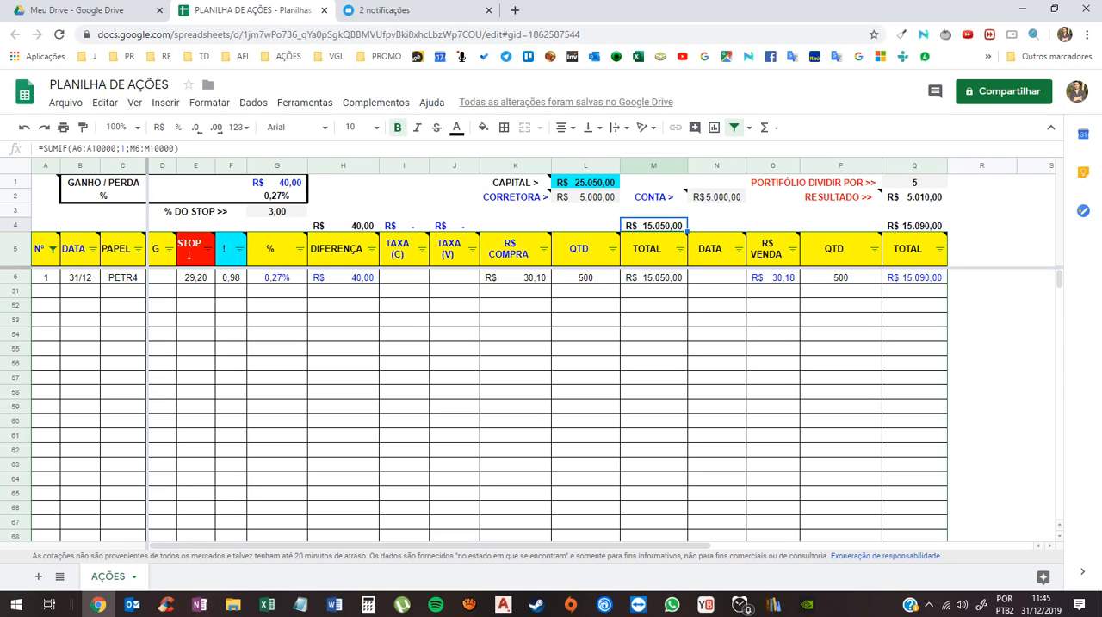
- Copy the whole PETR4 row into the empty row 51 directly below it
drag(45, 277, 915, 278)
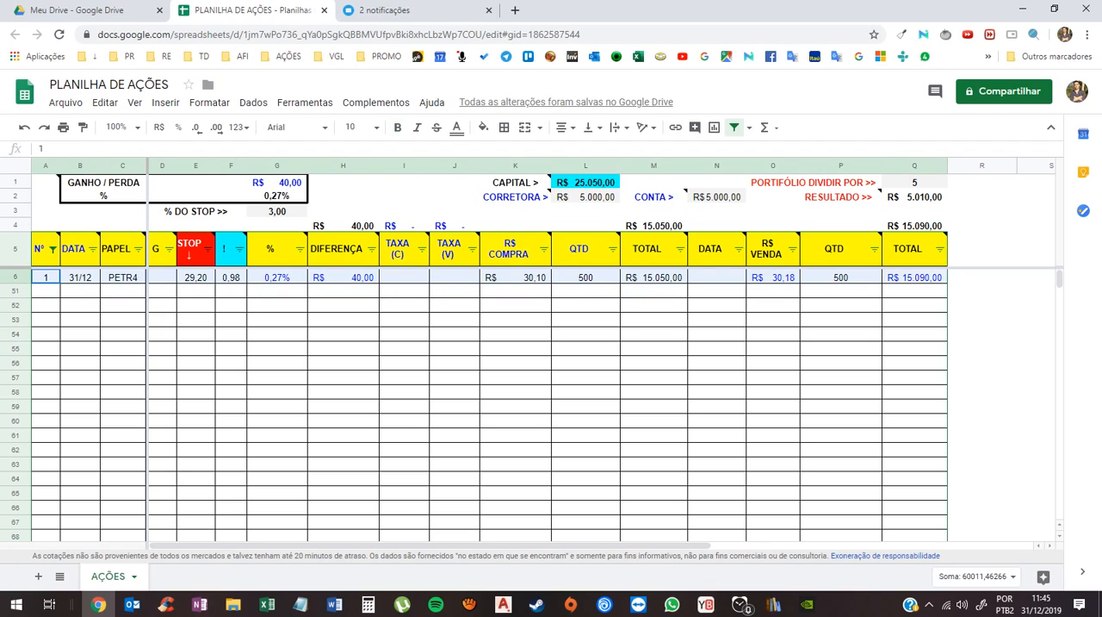
key(ctrl+c)
click(46, 291)
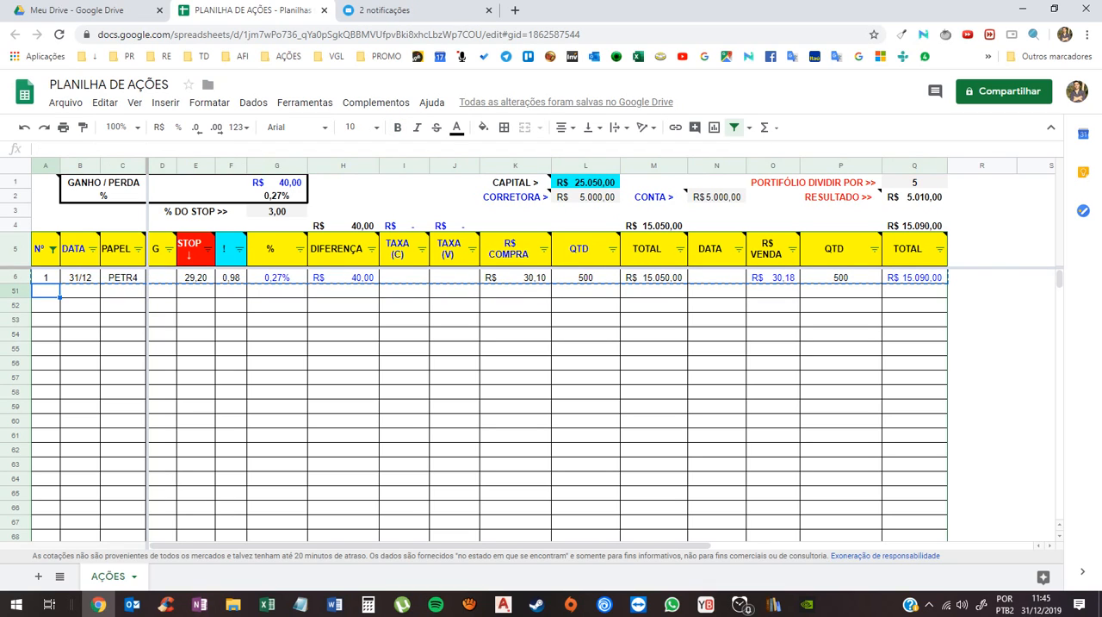
key(ctrl+v)
click(122, 292)
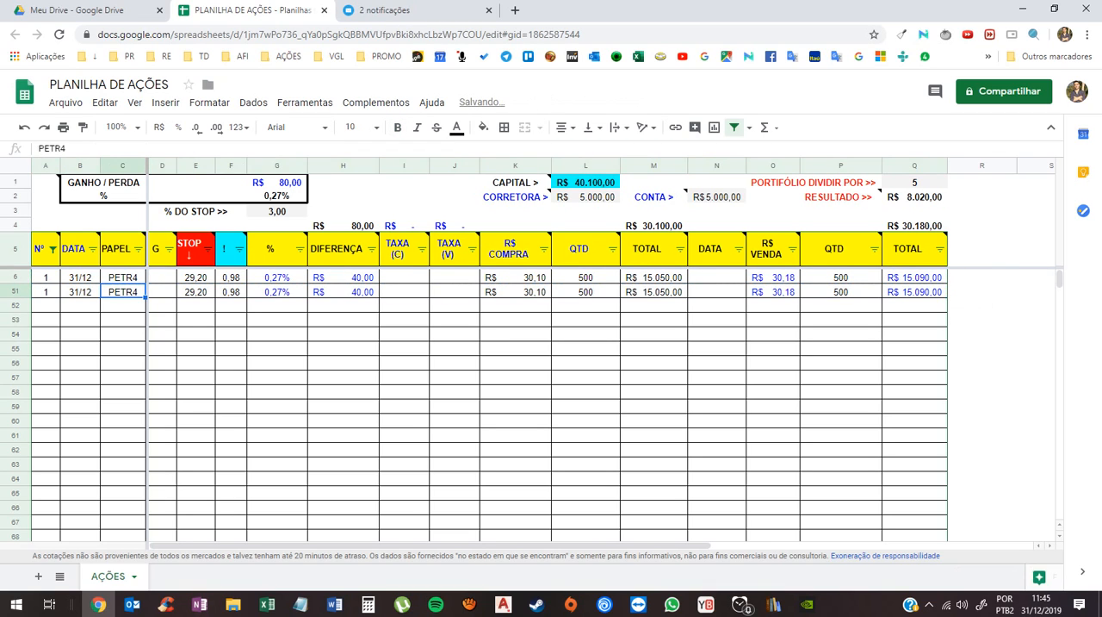
text(MLGU3)
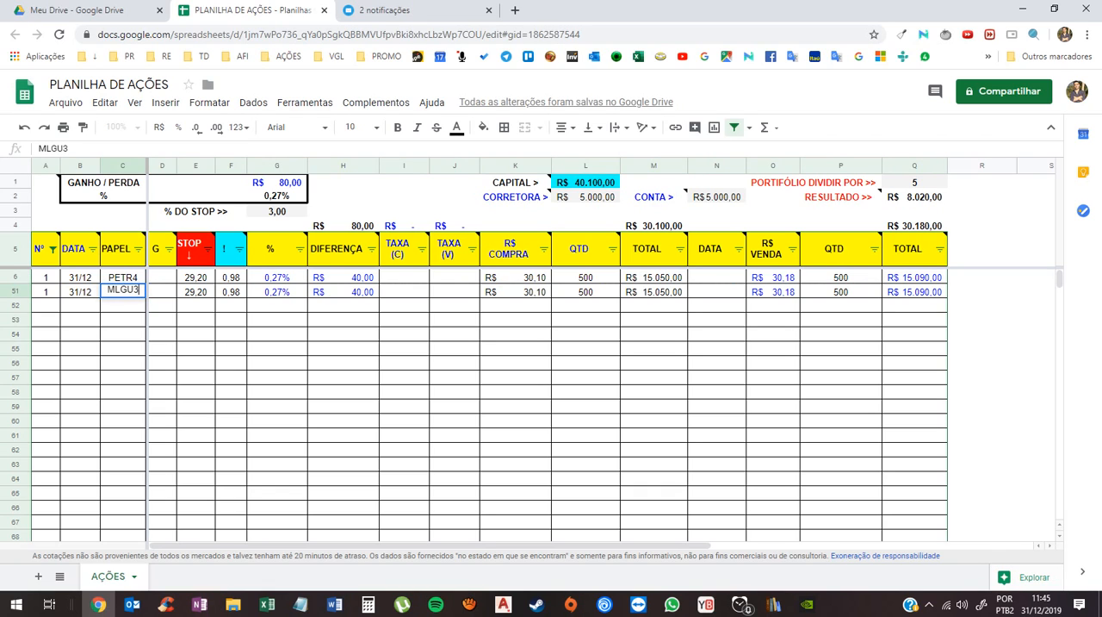
key(Return)
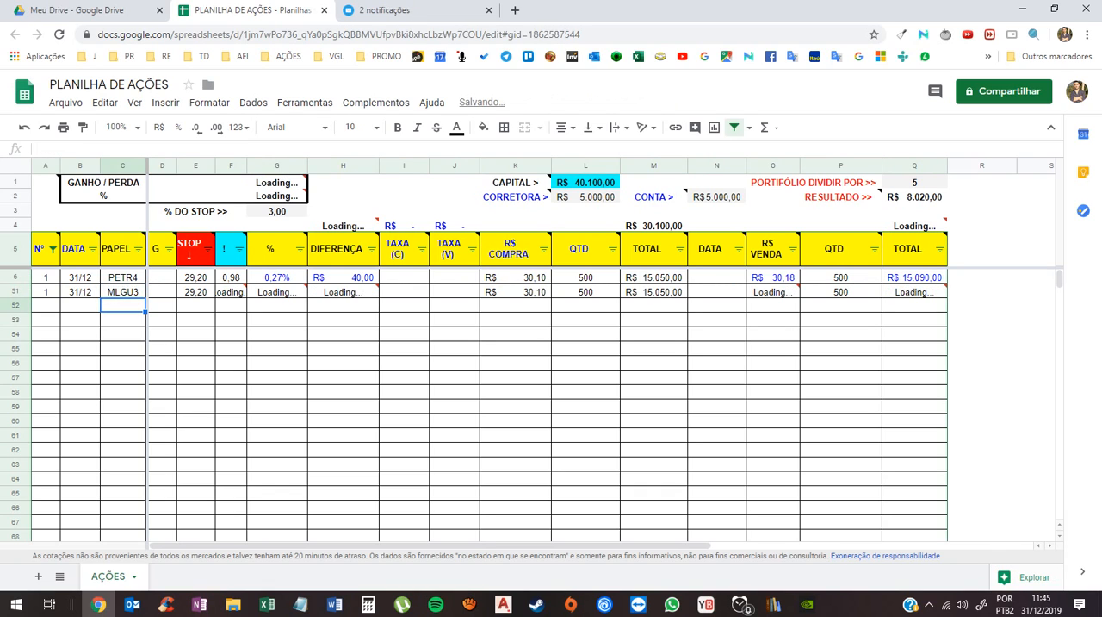
click(516, 292)
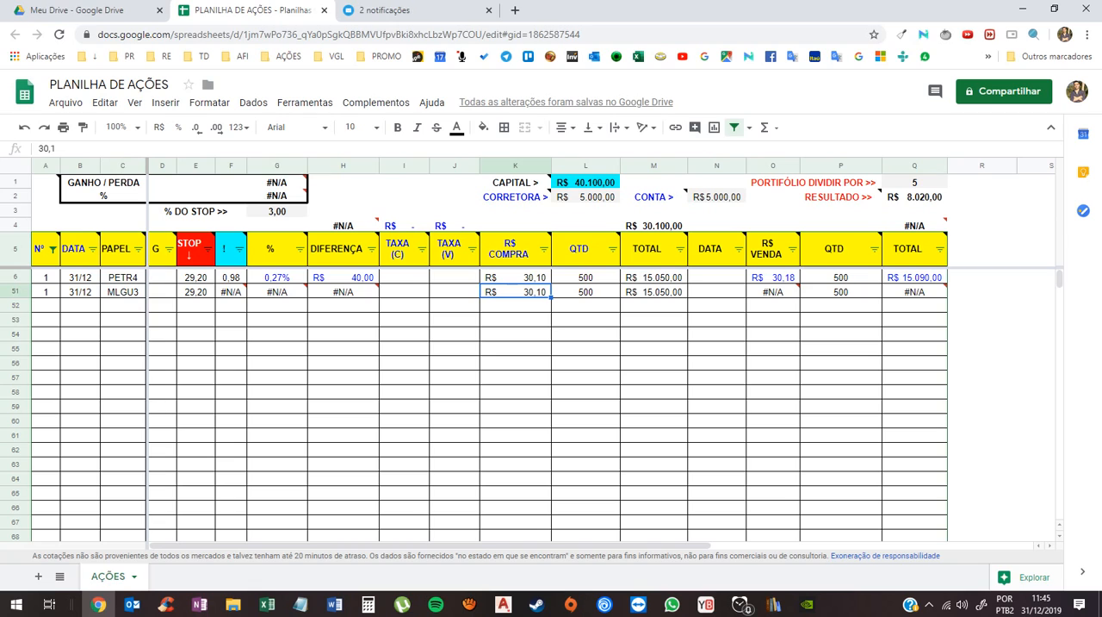
- Set the PAPEL of row 51 to MGLU3
click(123, 292)
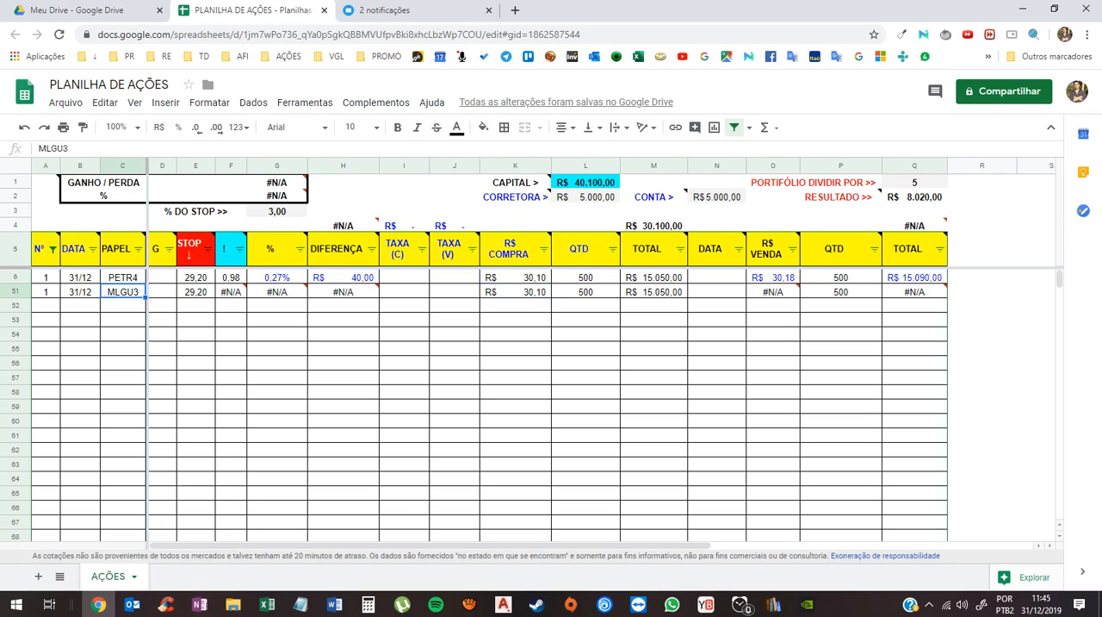
text(MGLU3)
key(Return)
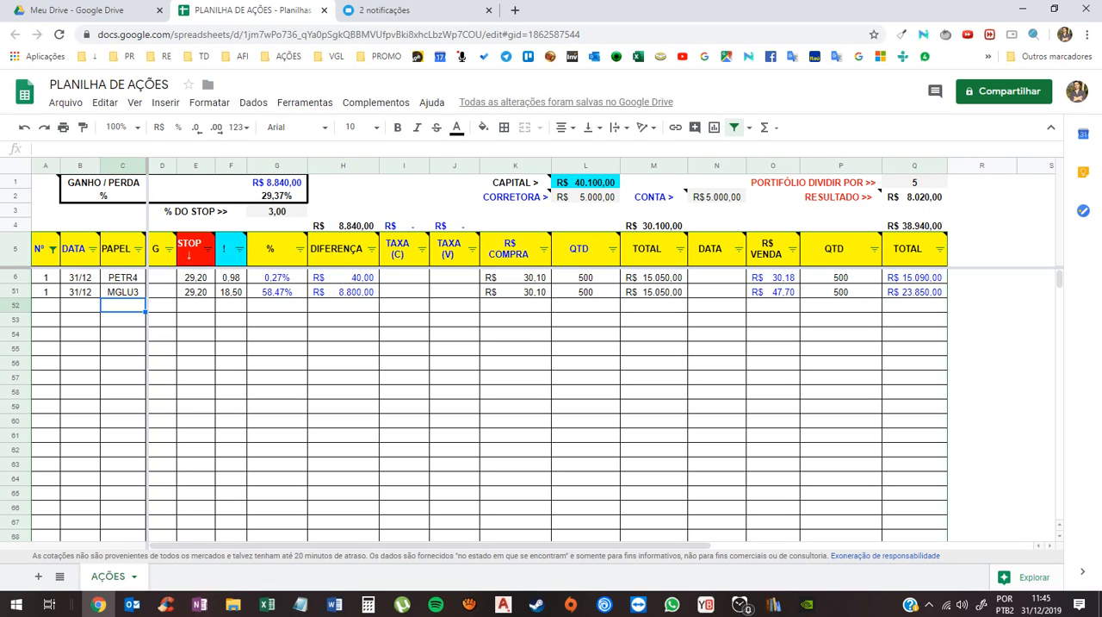
- Set the R$ COMPRA of the MGLU3 row to 47 and check its purchase QTD
click(515, 292)
text(47)
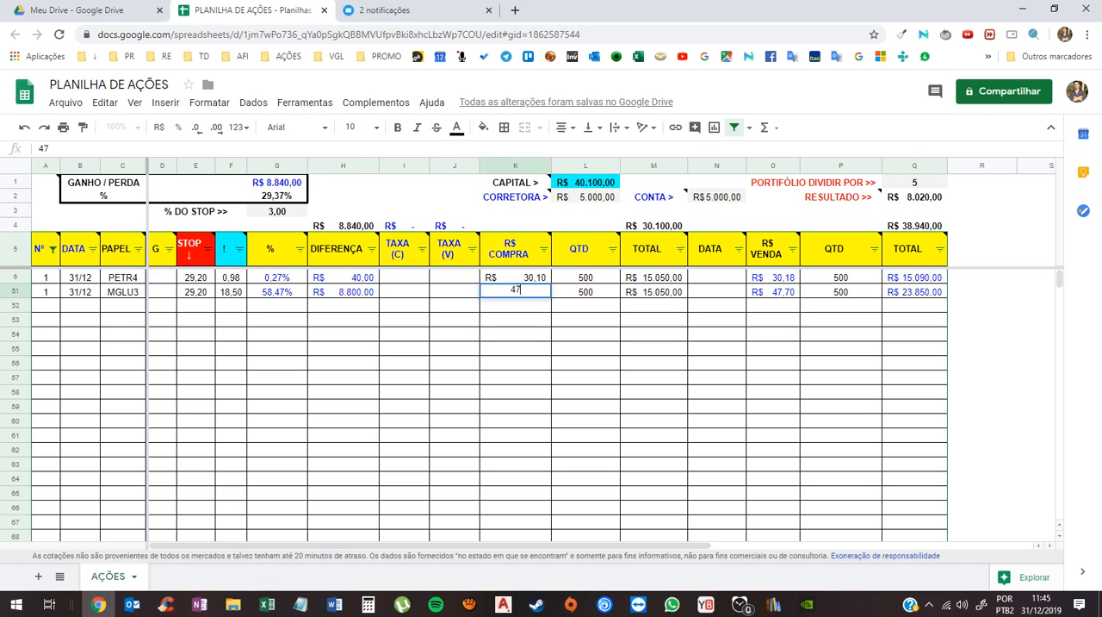
key(Return)
key(Up)
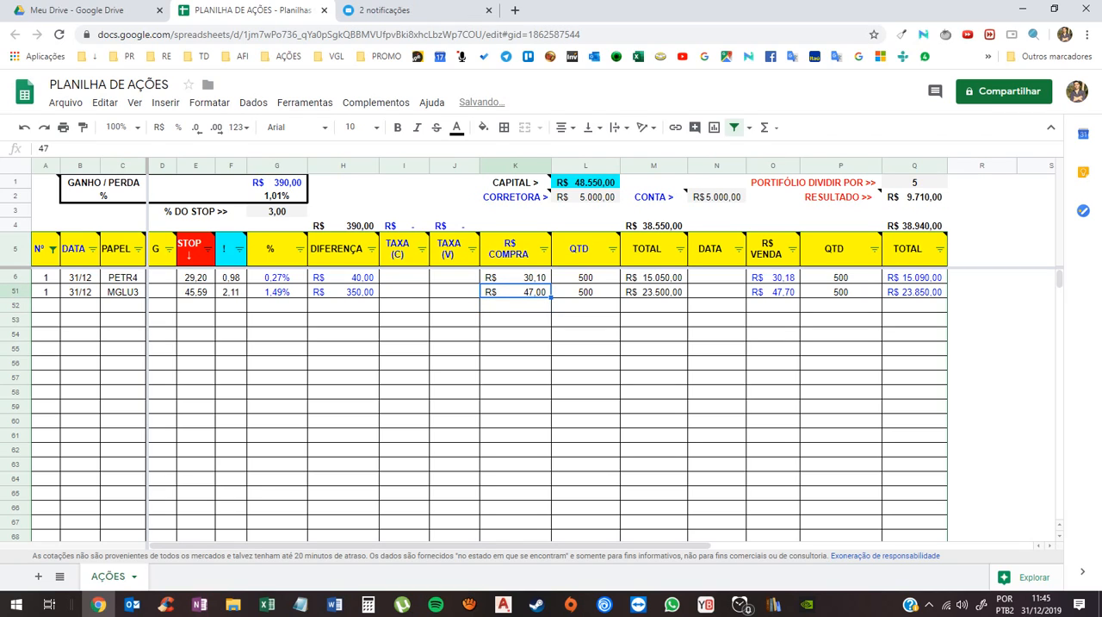
key(Right)
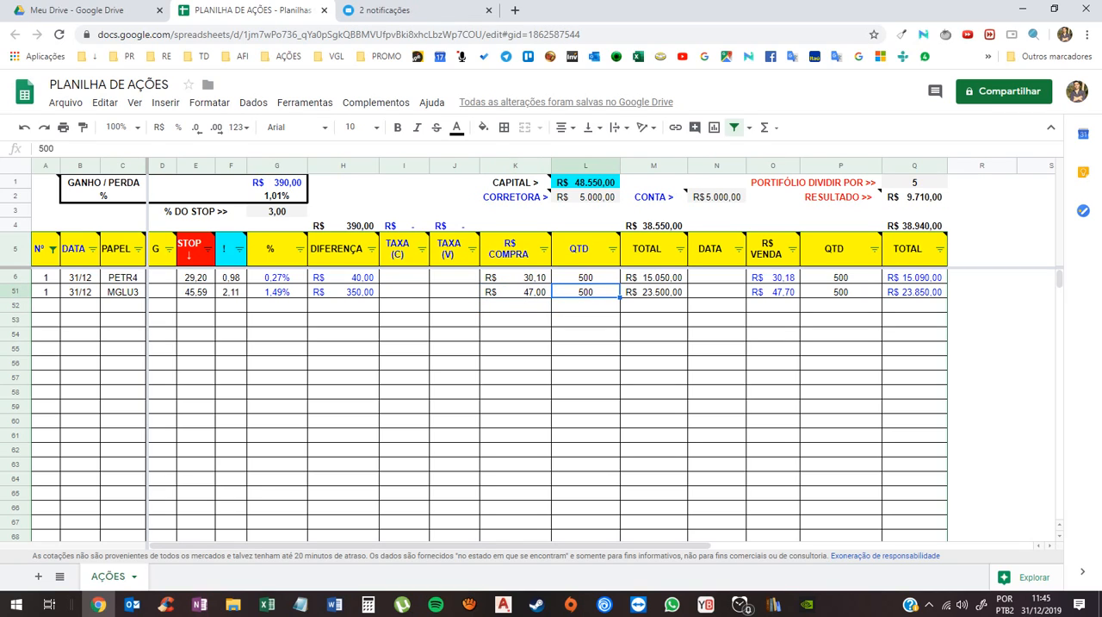
- Examine the SUMIF formula of the overall purchase total and the Nº and TOTAL cells it uses in both stock rows
click(654, 225)
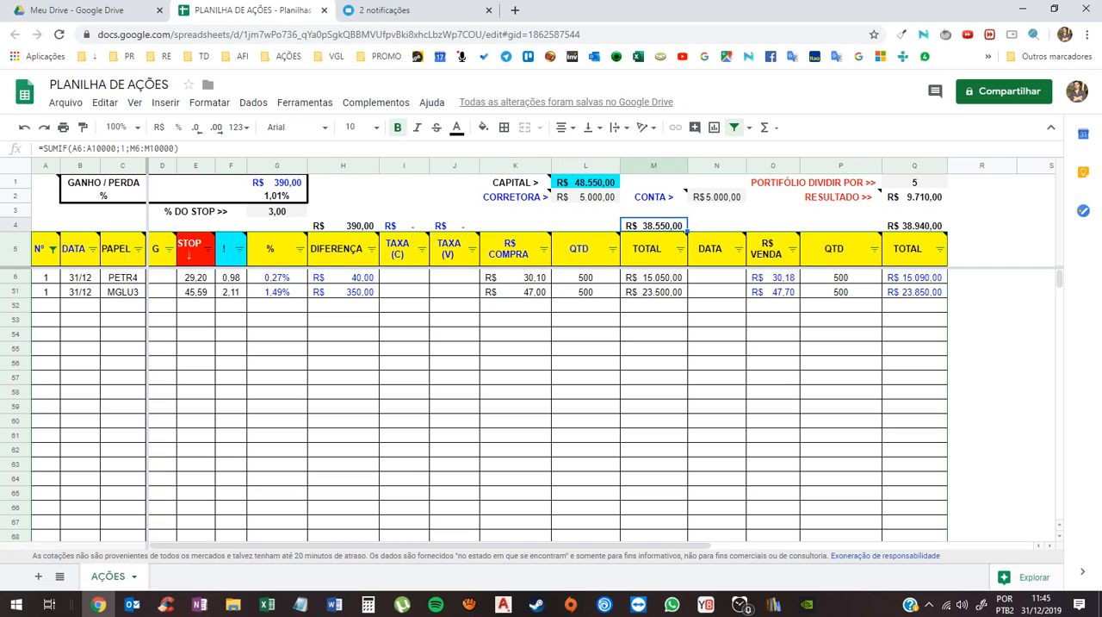
key(F2)
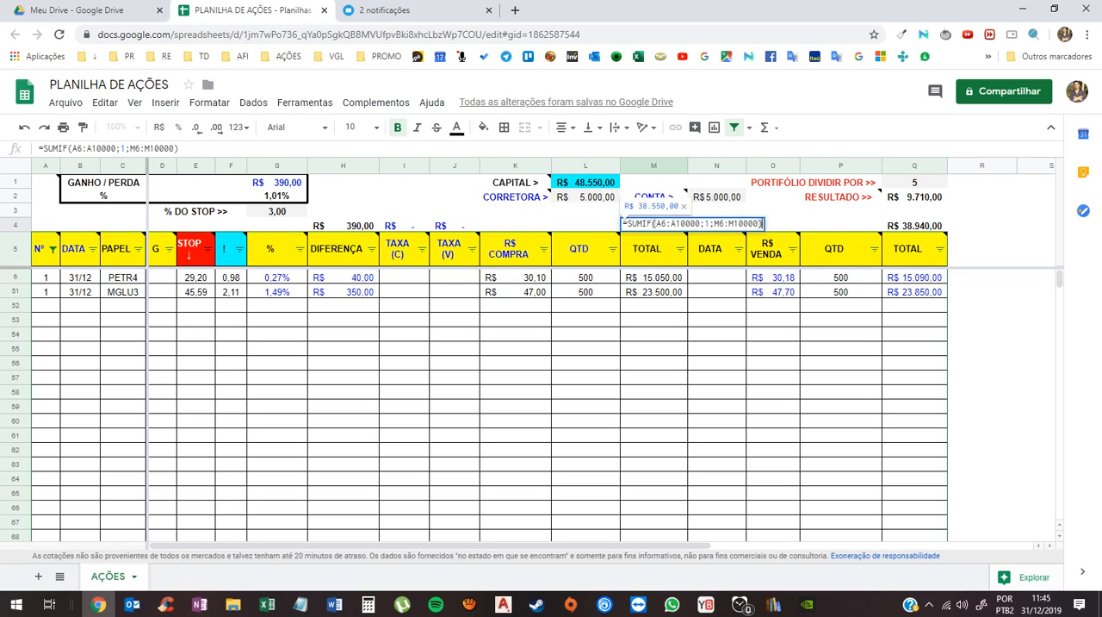
mouse_move(44, 249)
key(Return)
key(Down)
key(Down)
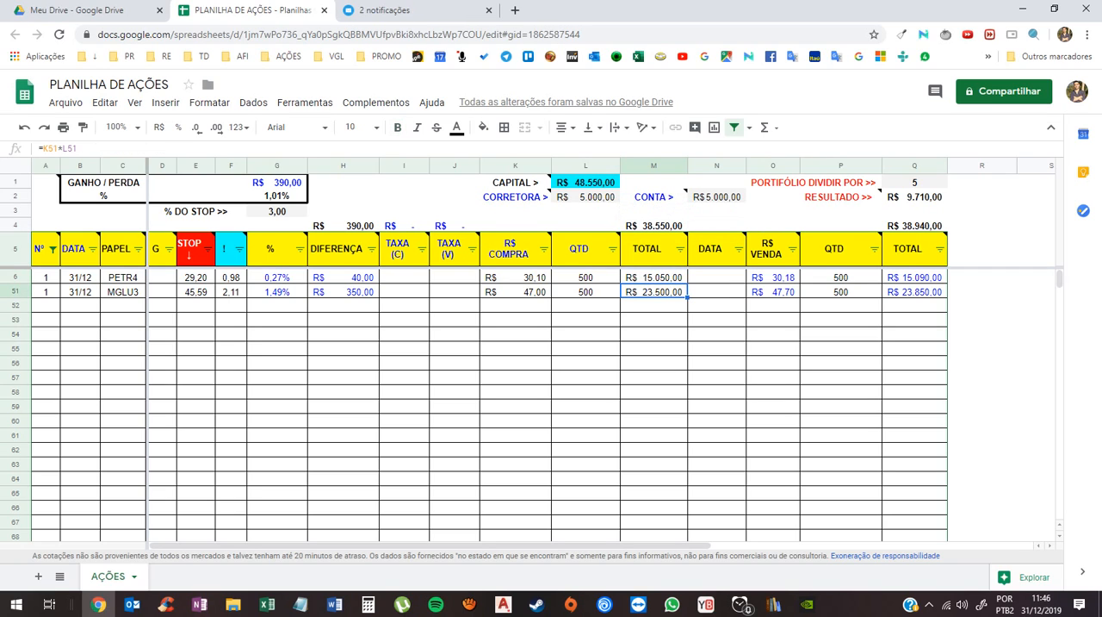
click(46, 278)
click(46, 292)
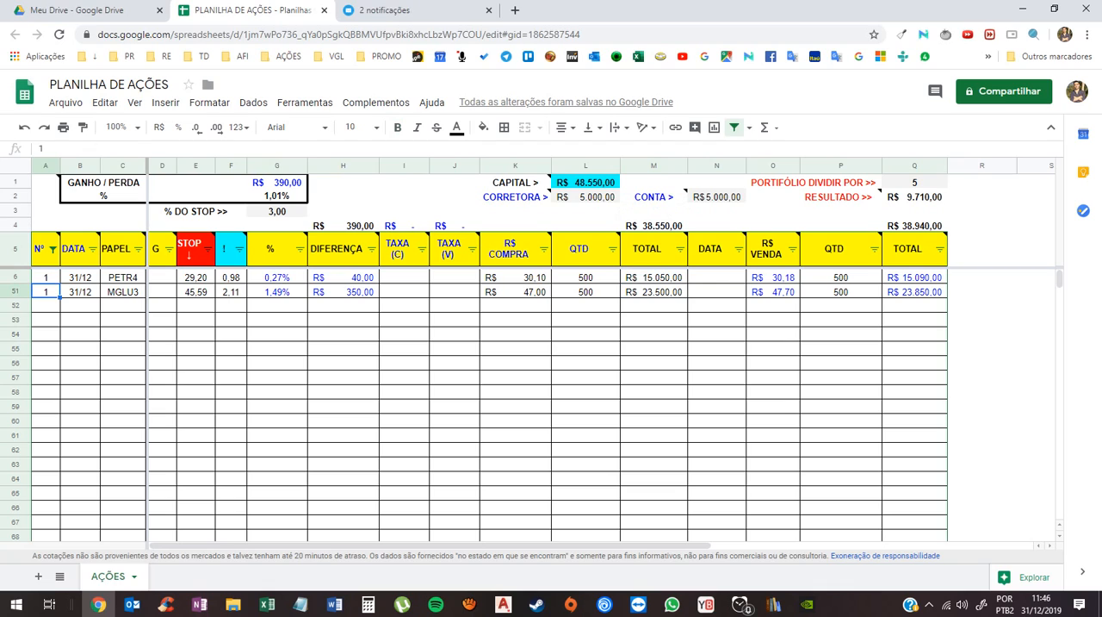
click(653, 277)
click(653, 292)
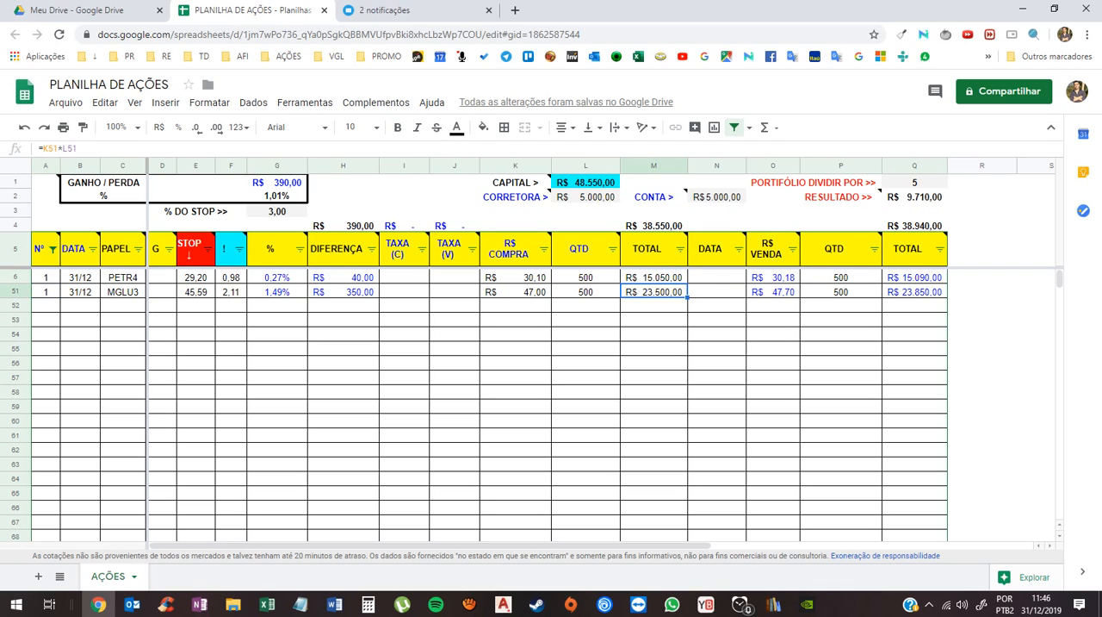
- Try Nº 5 on the MGLU3 row and check its effect on the overall purchase total
click(45, 292)
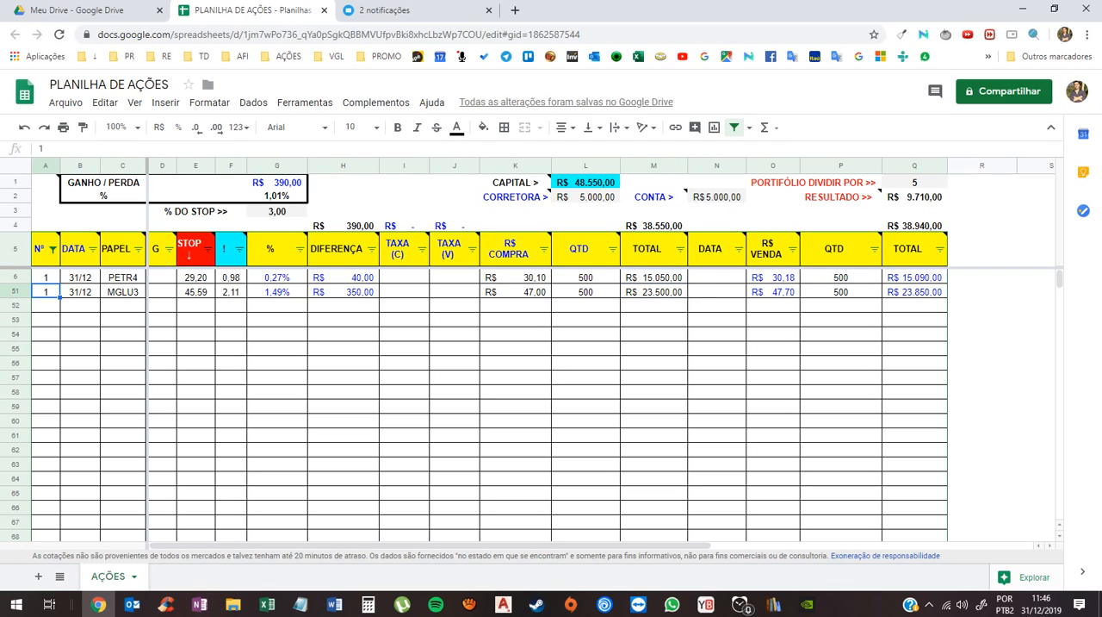
text(5)
key(Return)
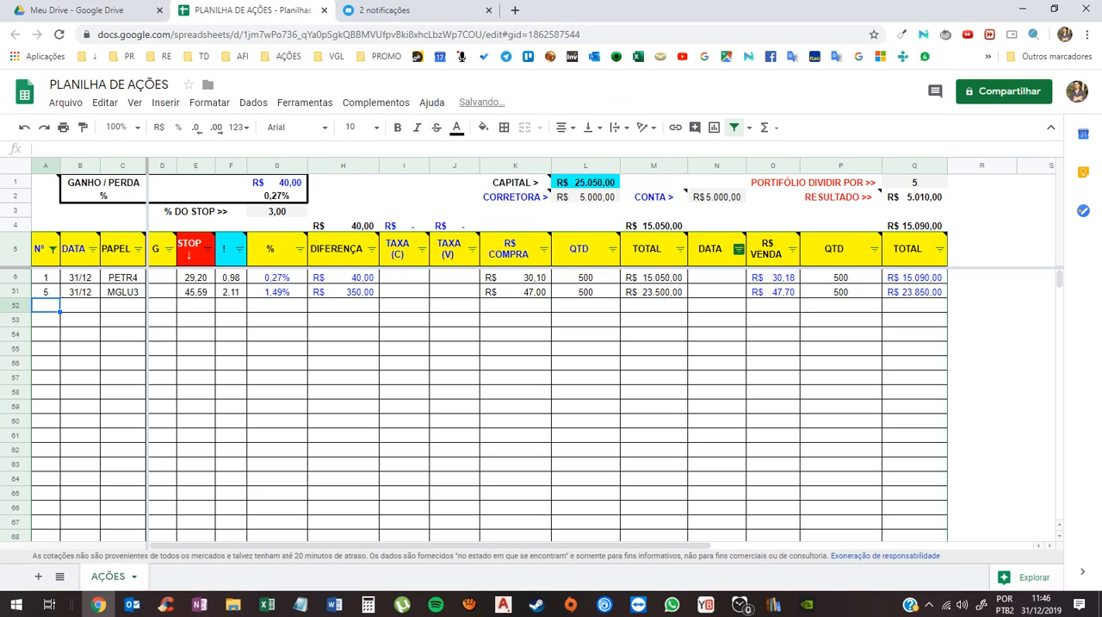
click(654, 226)
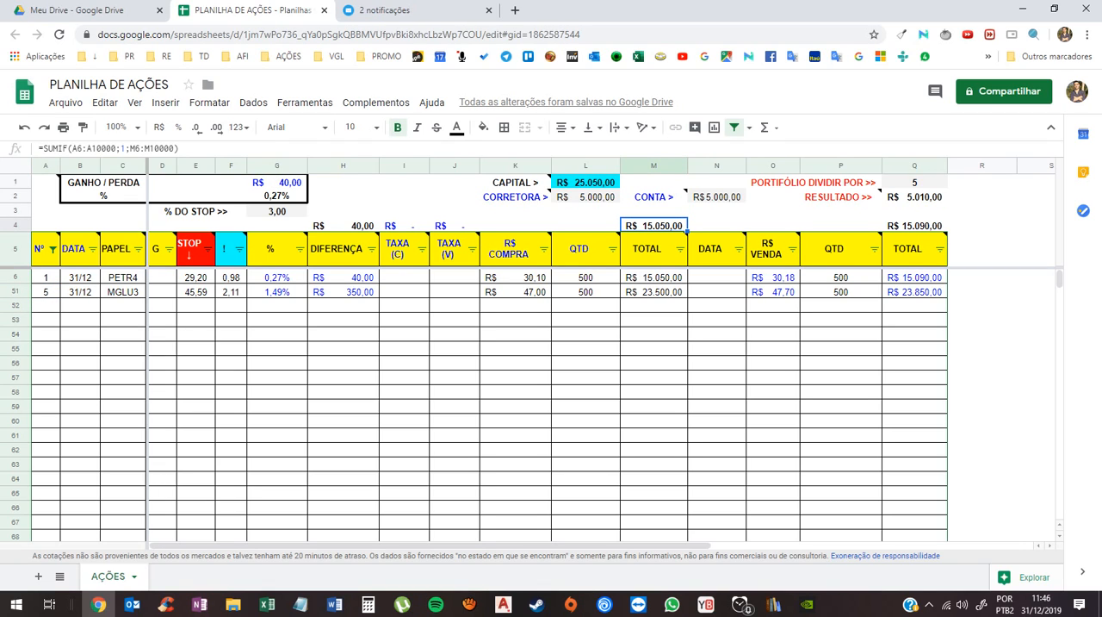
click(653, 278)
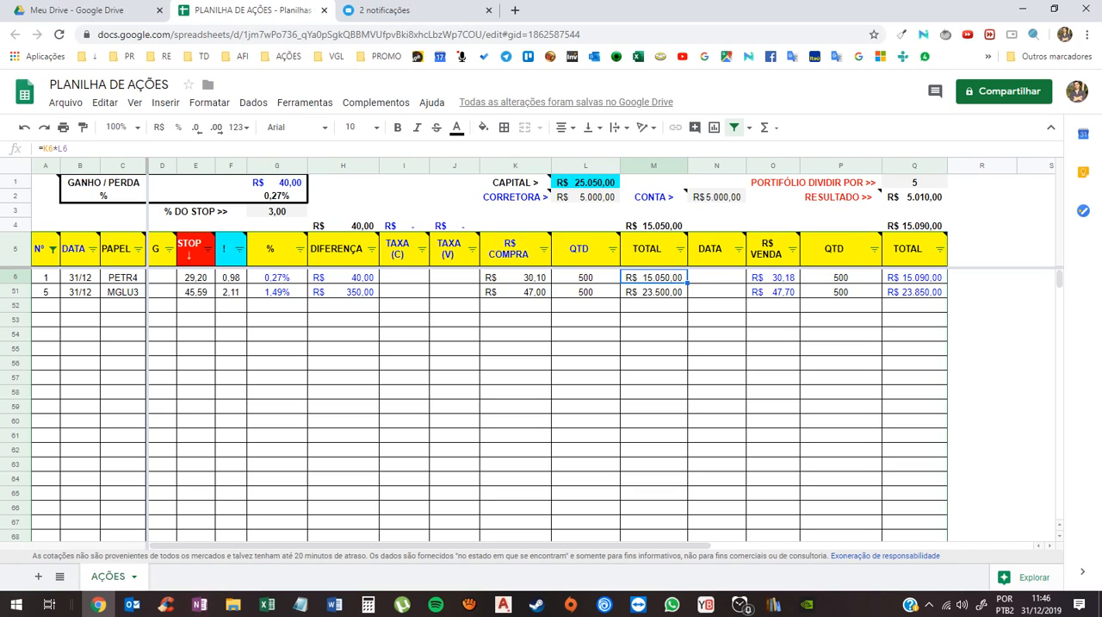
click(654, 292)
click(716, 292)
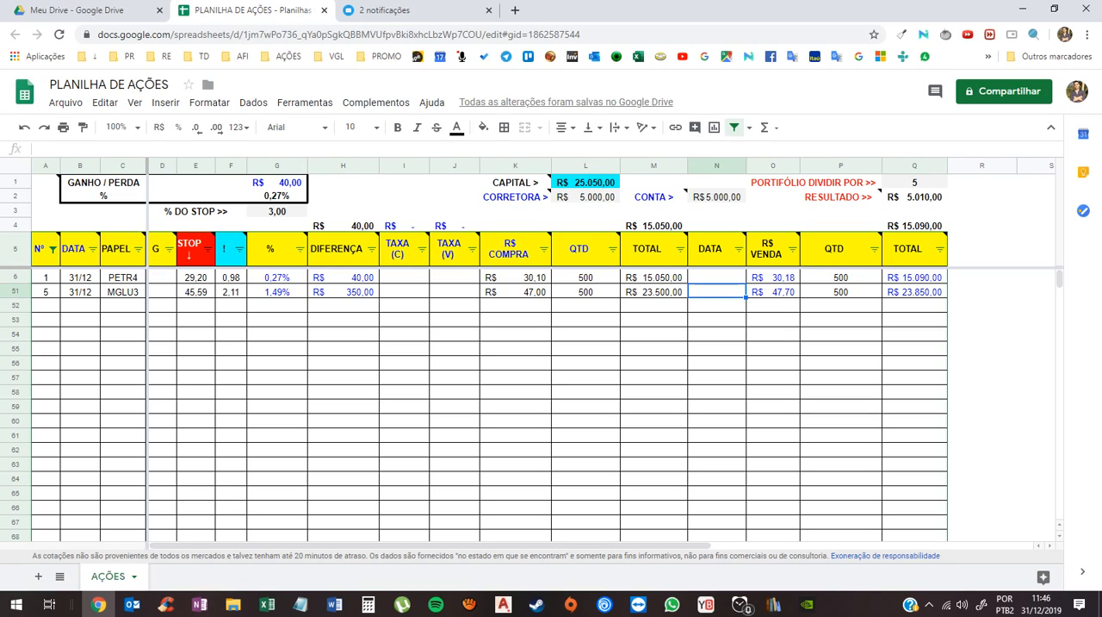
- Set the Nº of the MGLU3 row back to 1
click(45, 291)
text(1)
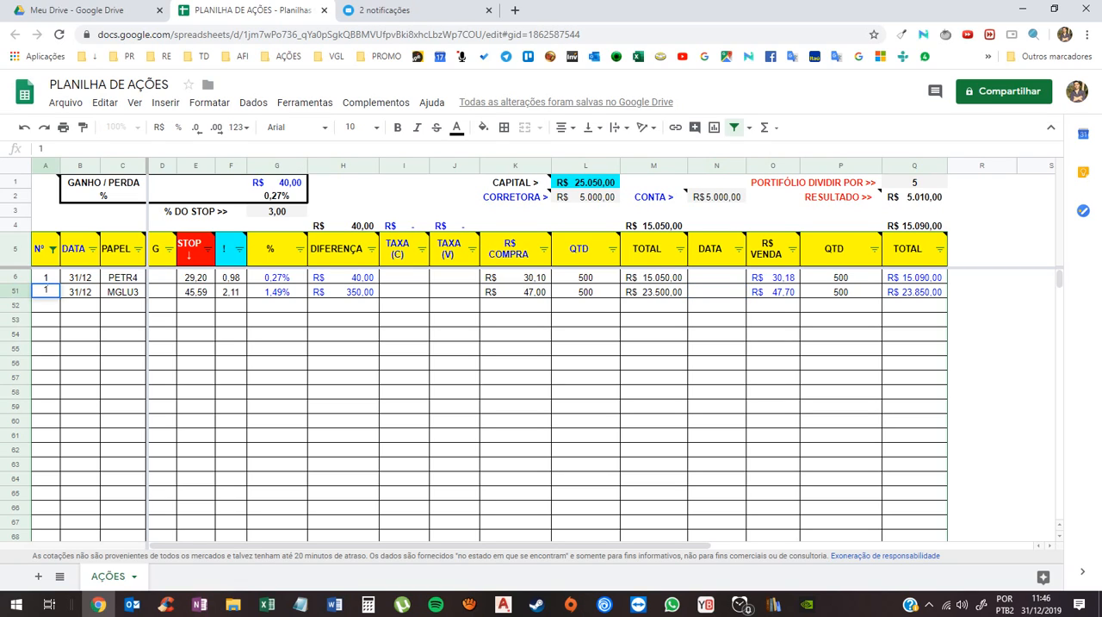
click(455, 407)
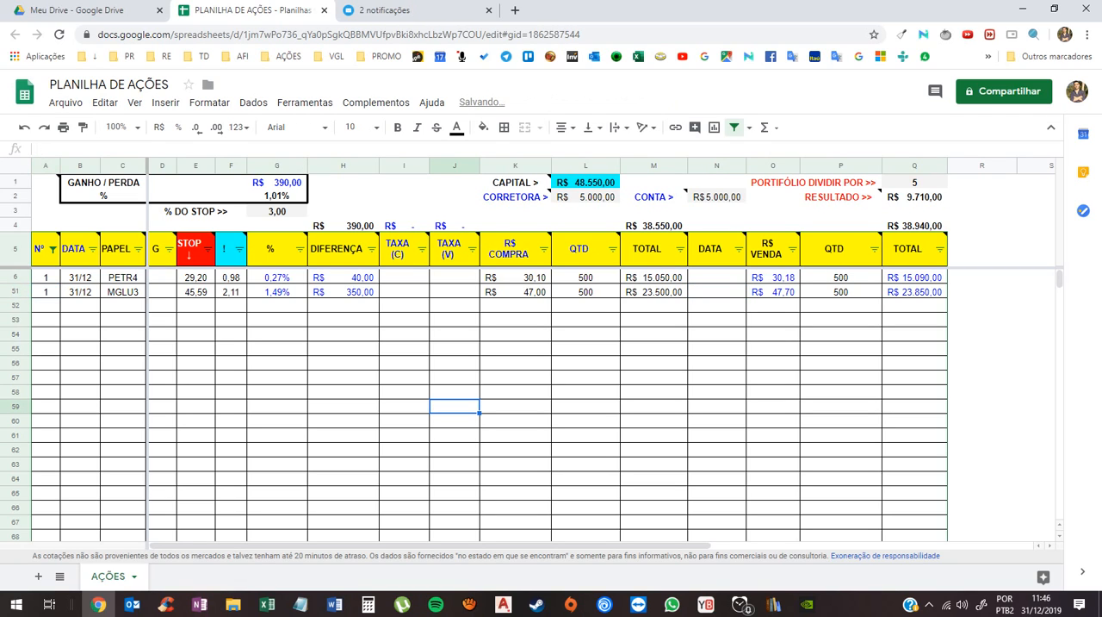
- Examine the R$ VENDA formulas of both stock rows and the sale QTD formula of the PETR4 row
click(773, 278)
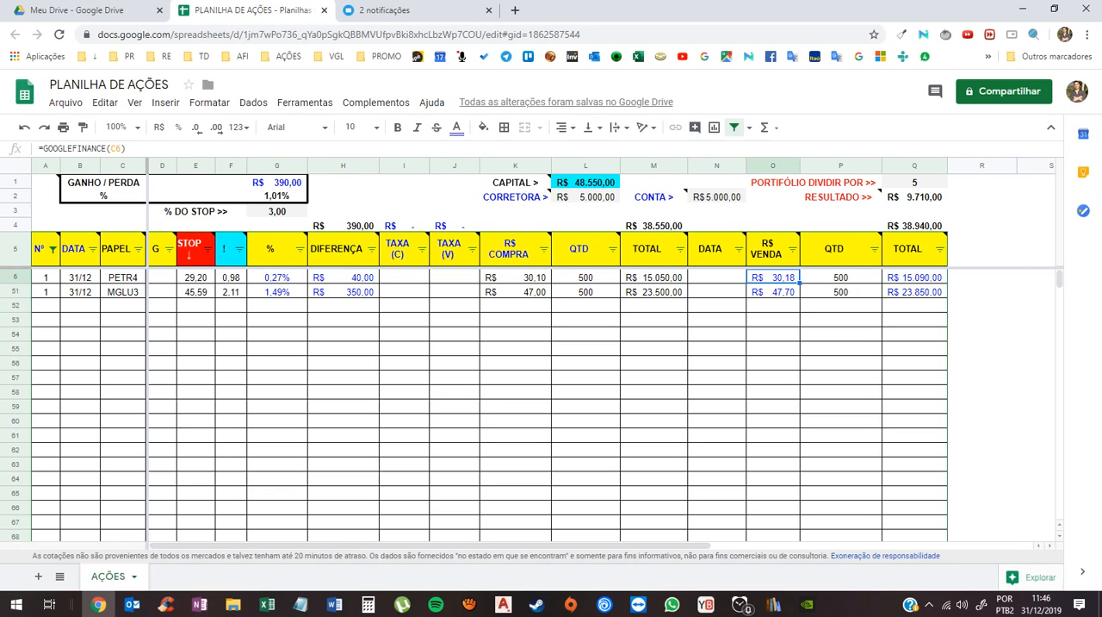
click(773, 291)
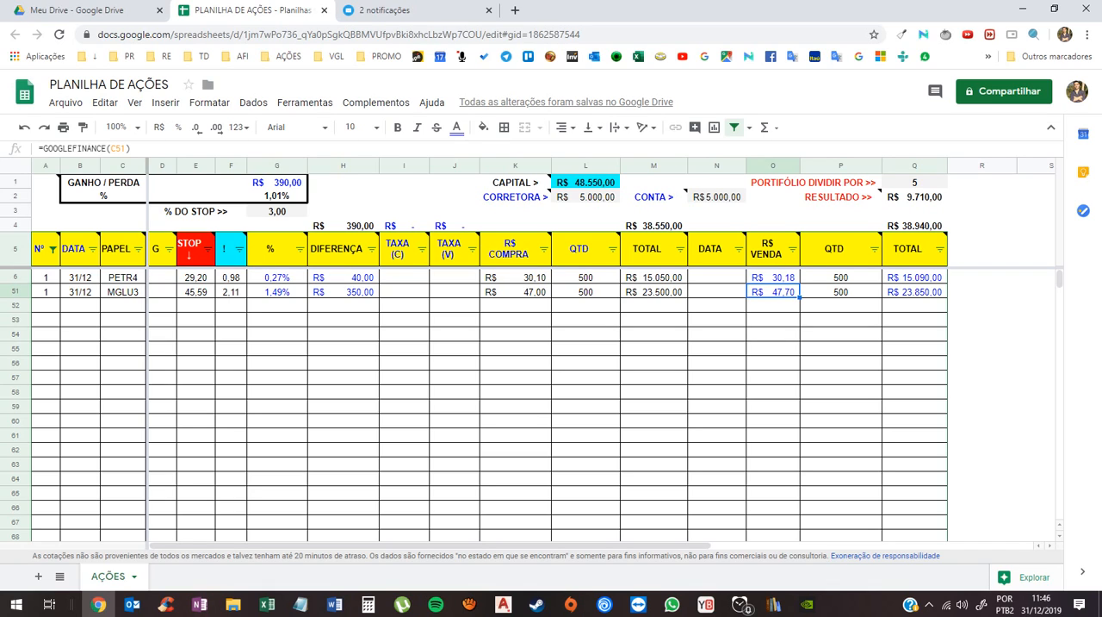
click(840, 278)
double_click(840, 277)
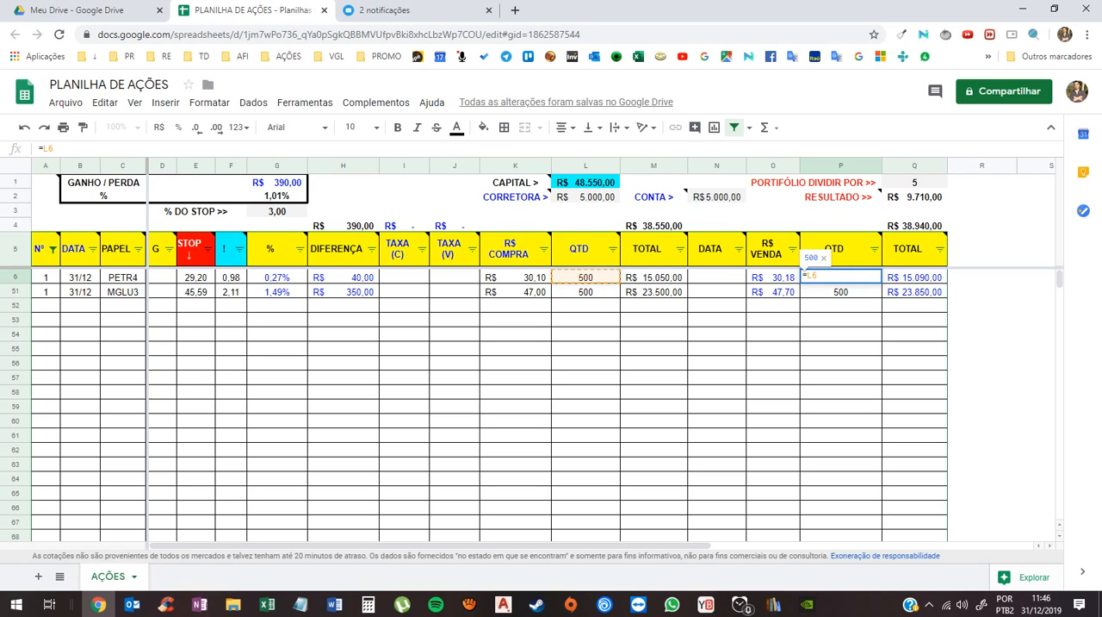
key(Return)
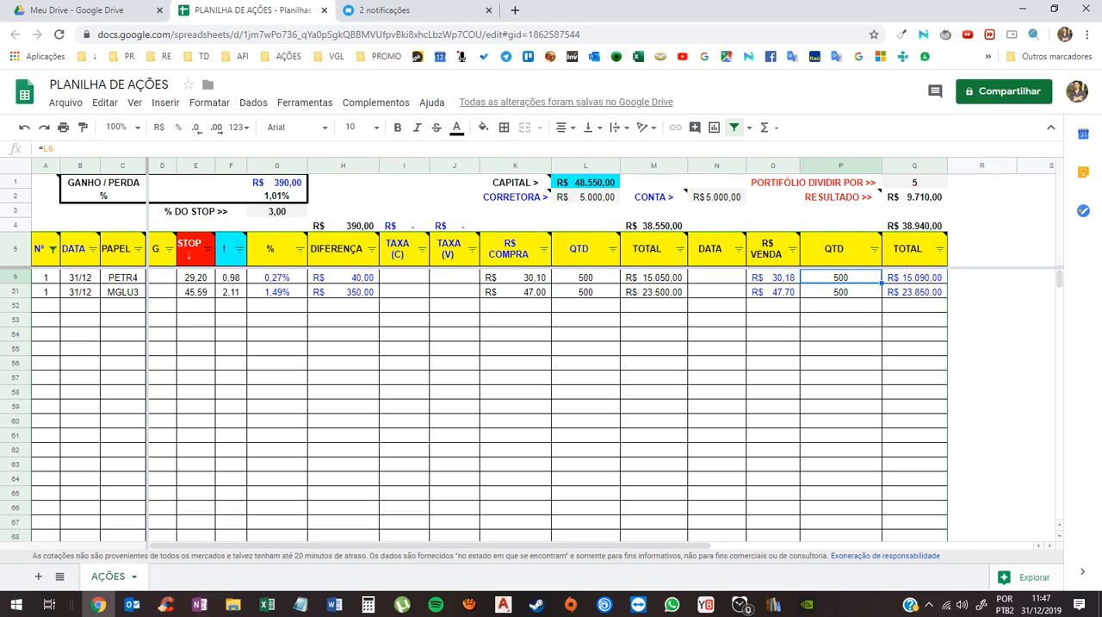
- Try a partial sale by setting the sale QTD of the PETR4 row to 300
text(300)
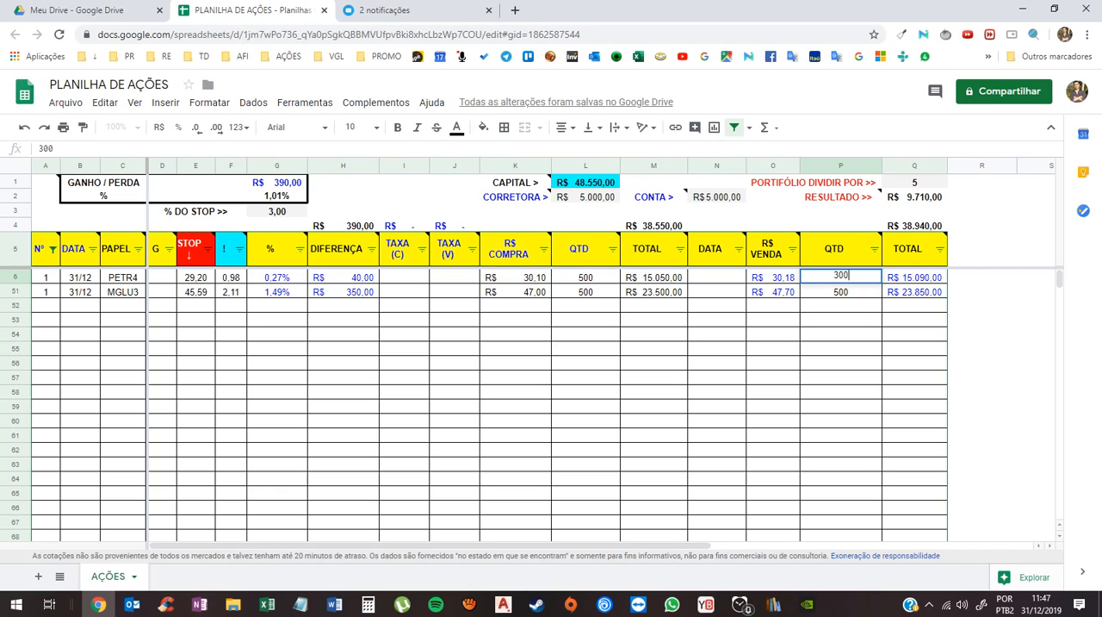
key(Return)
key(Up)
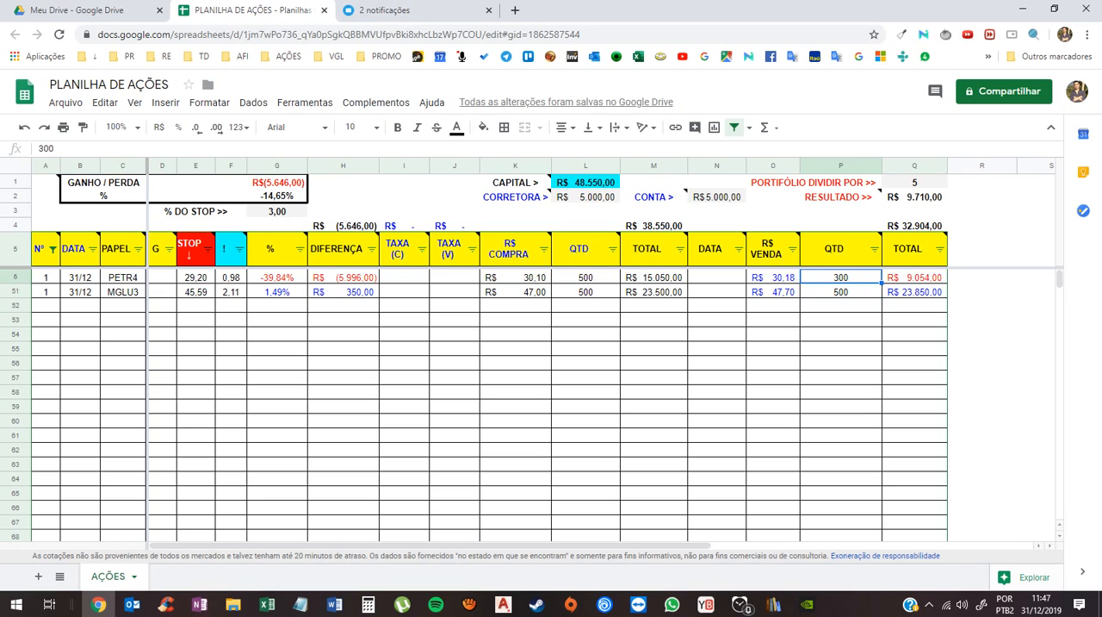
- Copy the entire PETR4 row from row 6 into the empty row 52
drag(46, 278, 585, 292)
drag(914, 292, 914, 278)
key(ctrl+c)
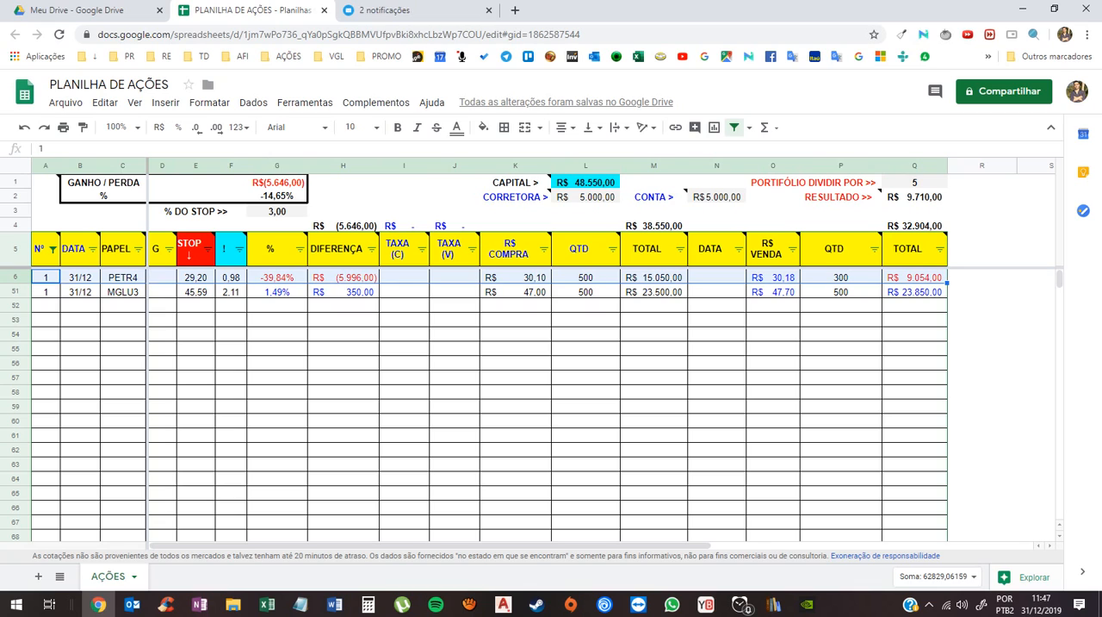
click(45, 307)
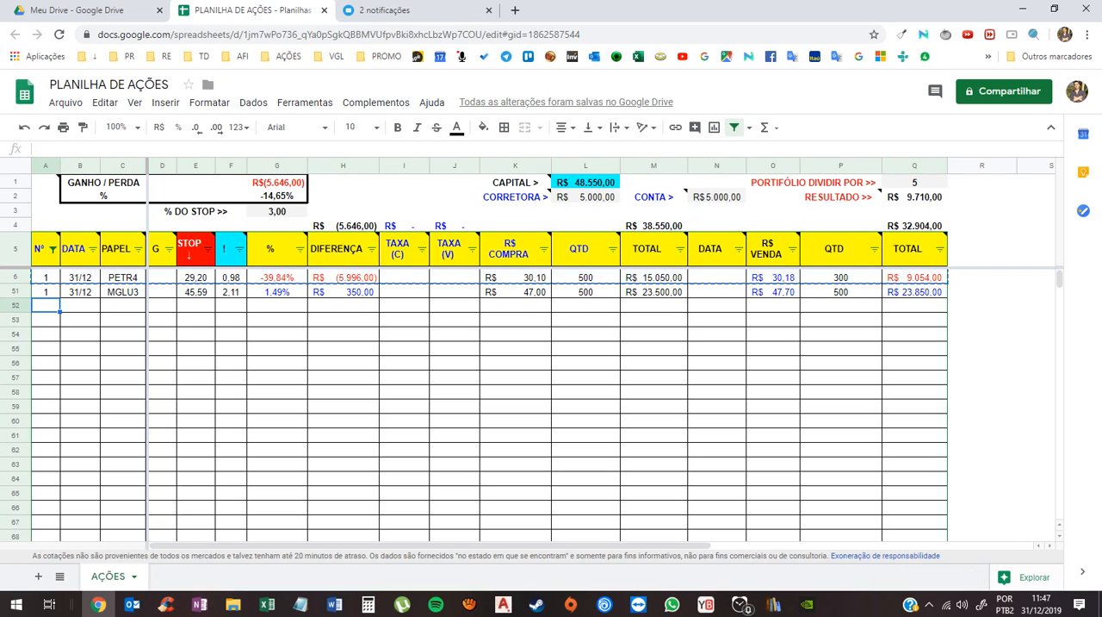
key(ctrl+v)
click(404, 349)
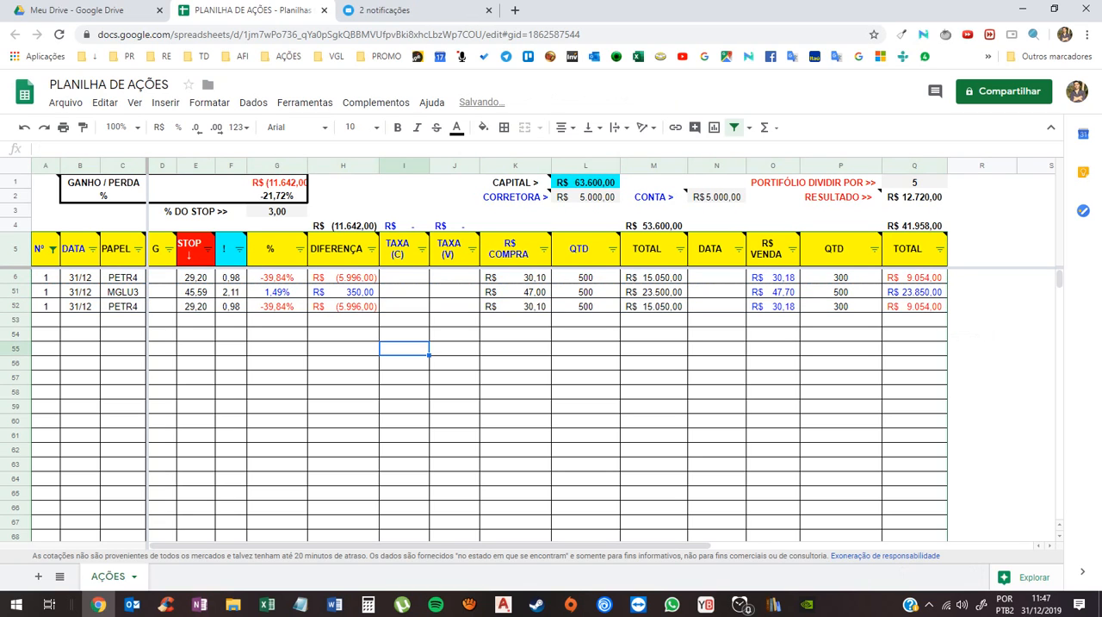
- Split the PETR4 purchase QTD into 300 in row 6 and 200 in row 52
click(585, 277)
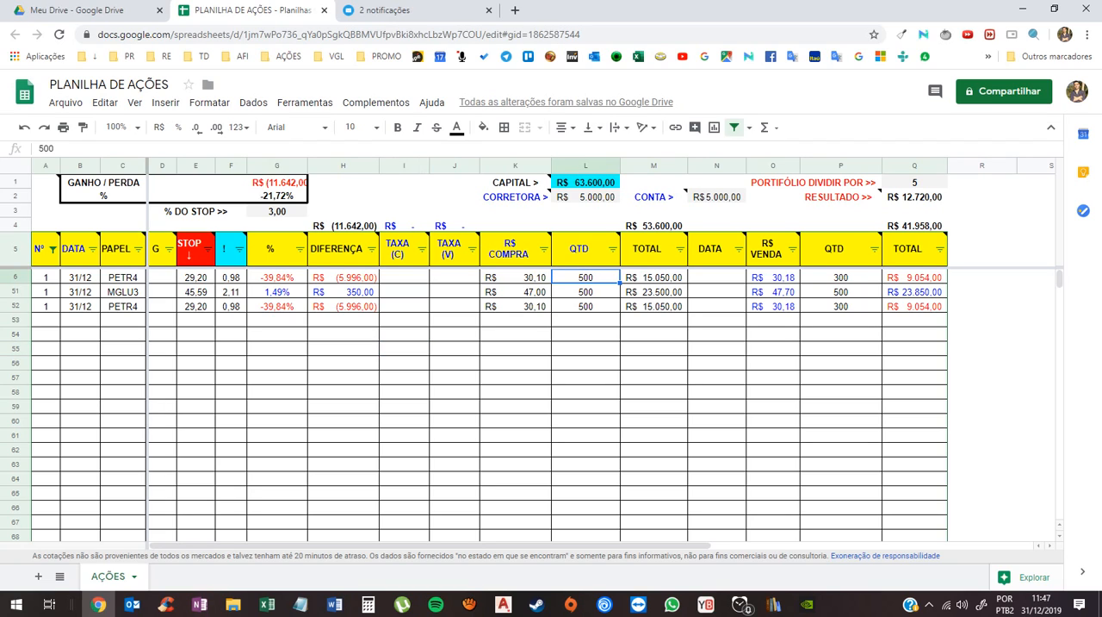
text(300)
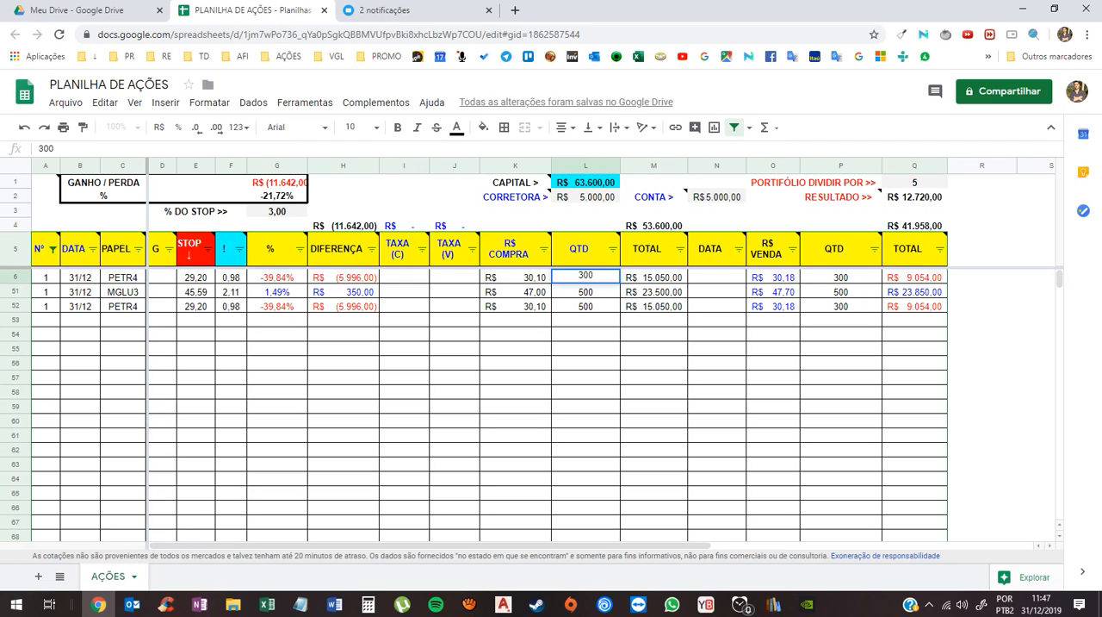
key(Return)
key(Down)
text(200)
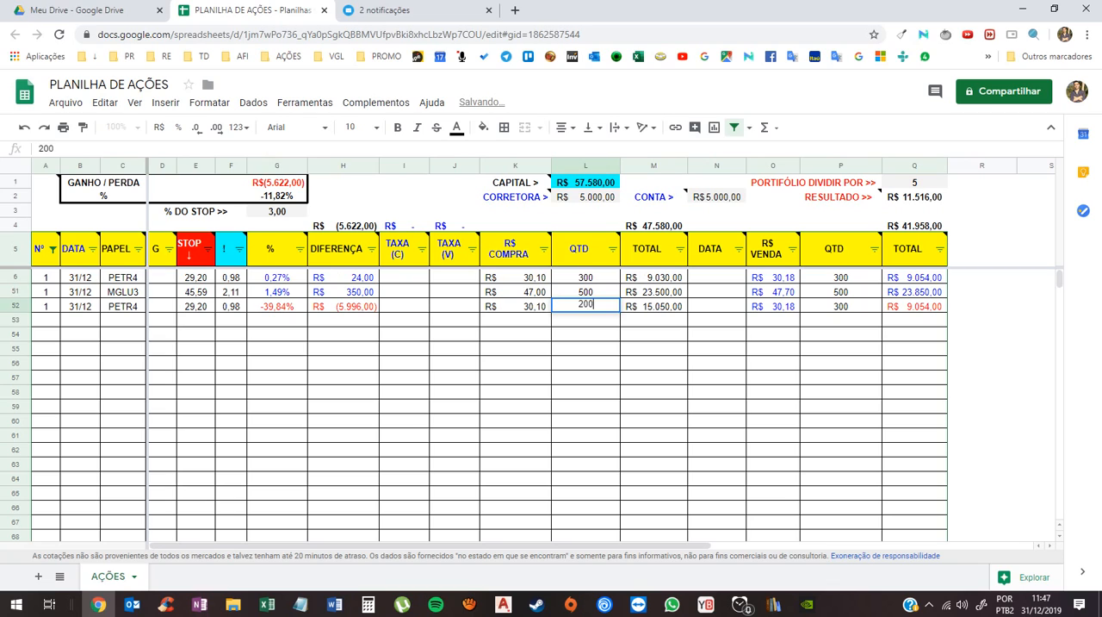
key(Return)
key(Up)
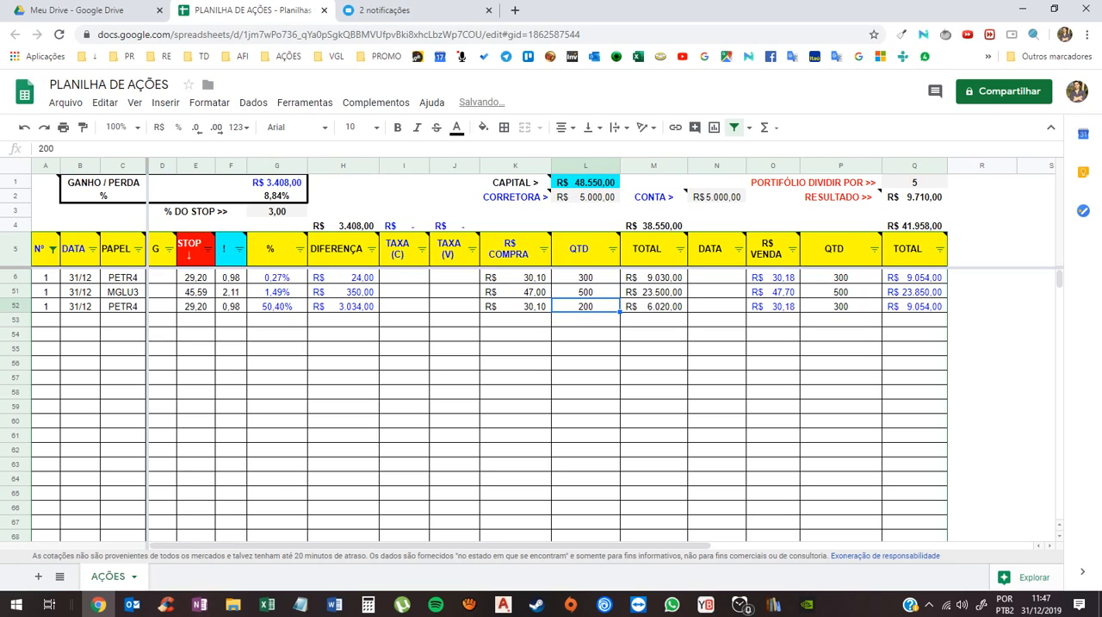
- Set the sale QTD of the copied PETR4 row 52 to 200
click(841, 305)
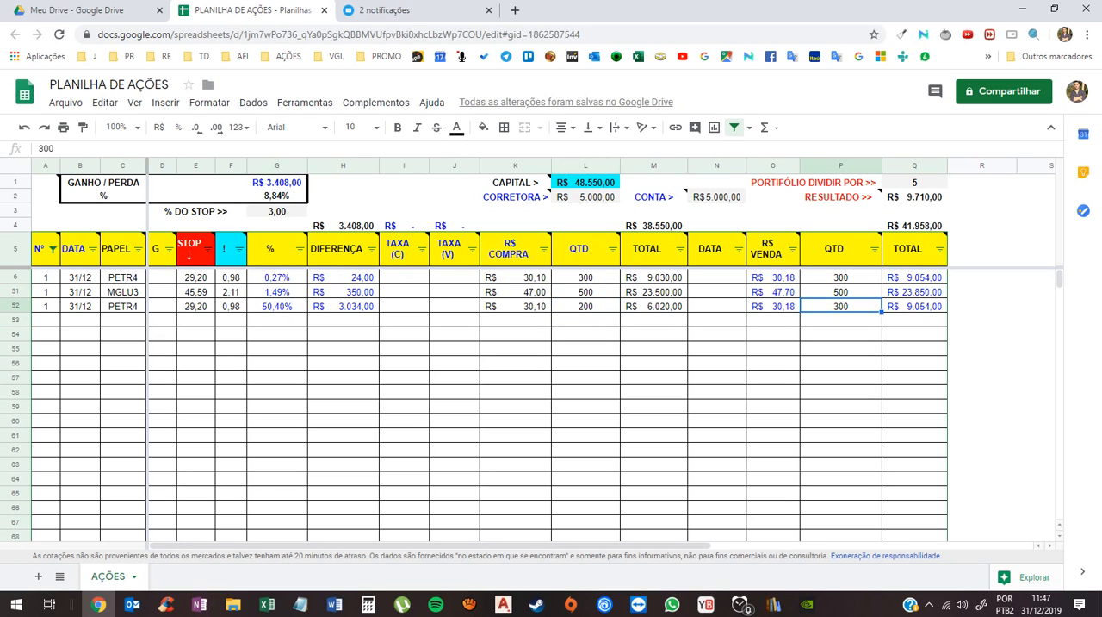
text(200)
key(Return)
key(Up)
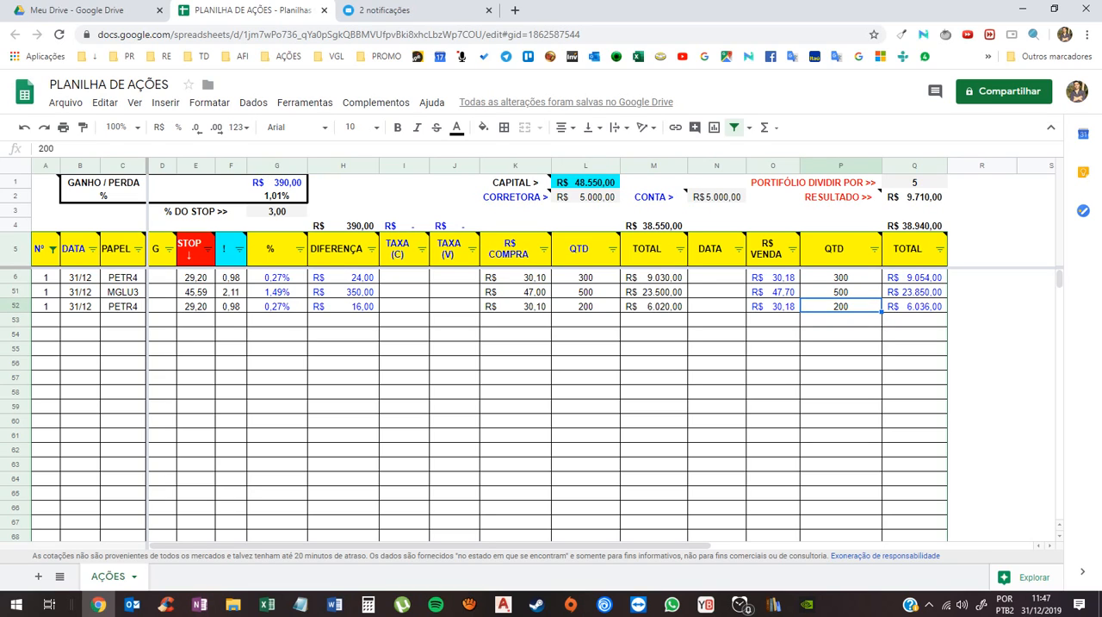
click(515, 277)
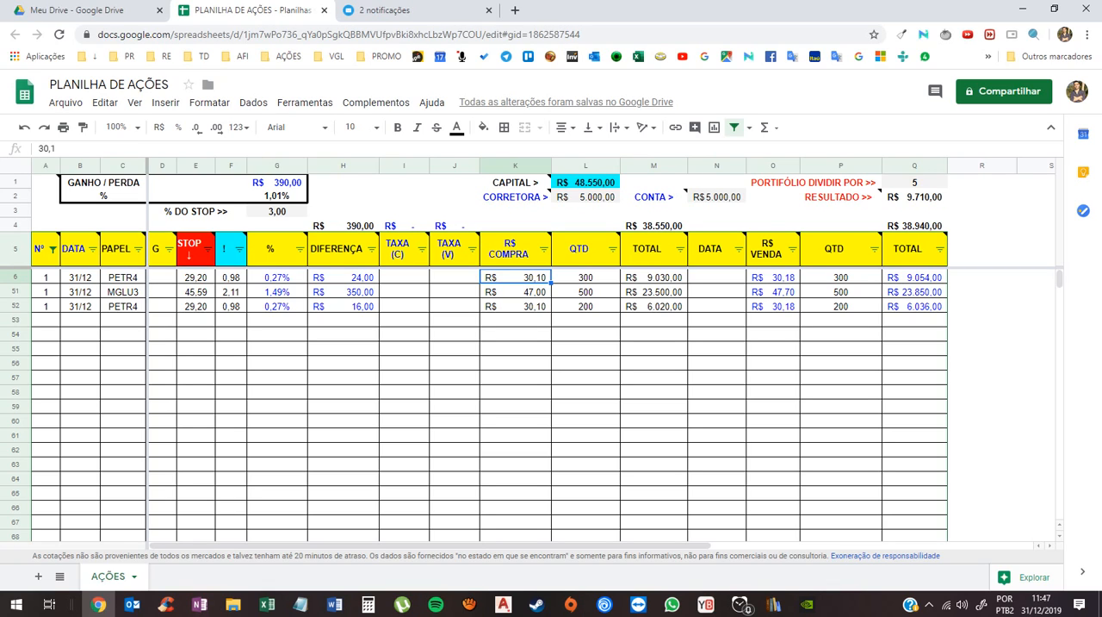
- Clear the contents of the copied PETR4 row 52
drag(46, 307, 914, 306)
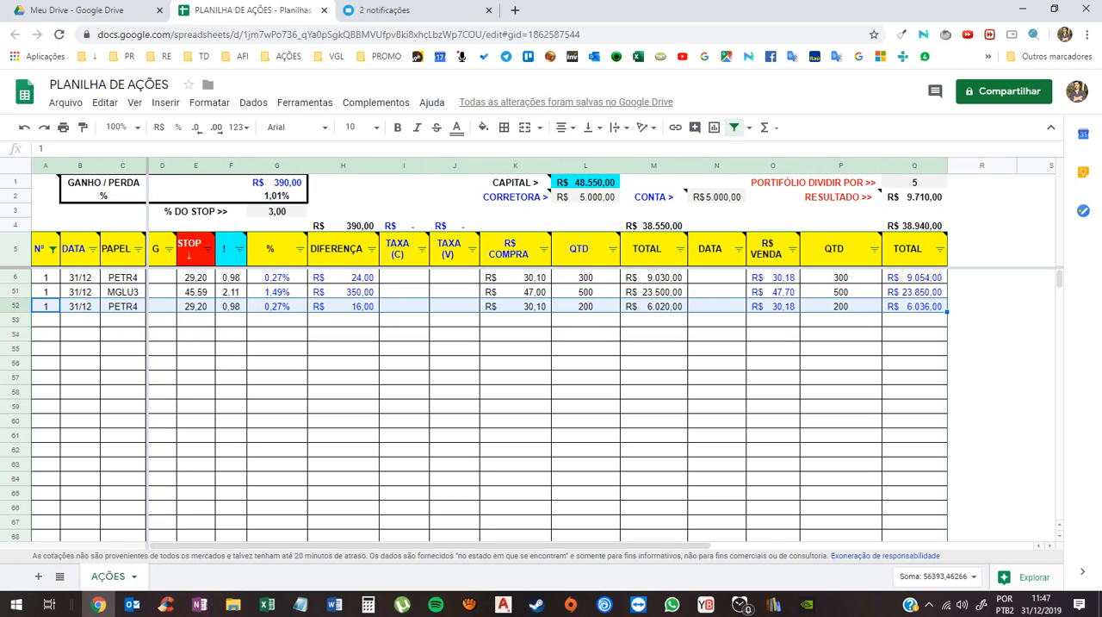
key(Delete)
click(716, 349)
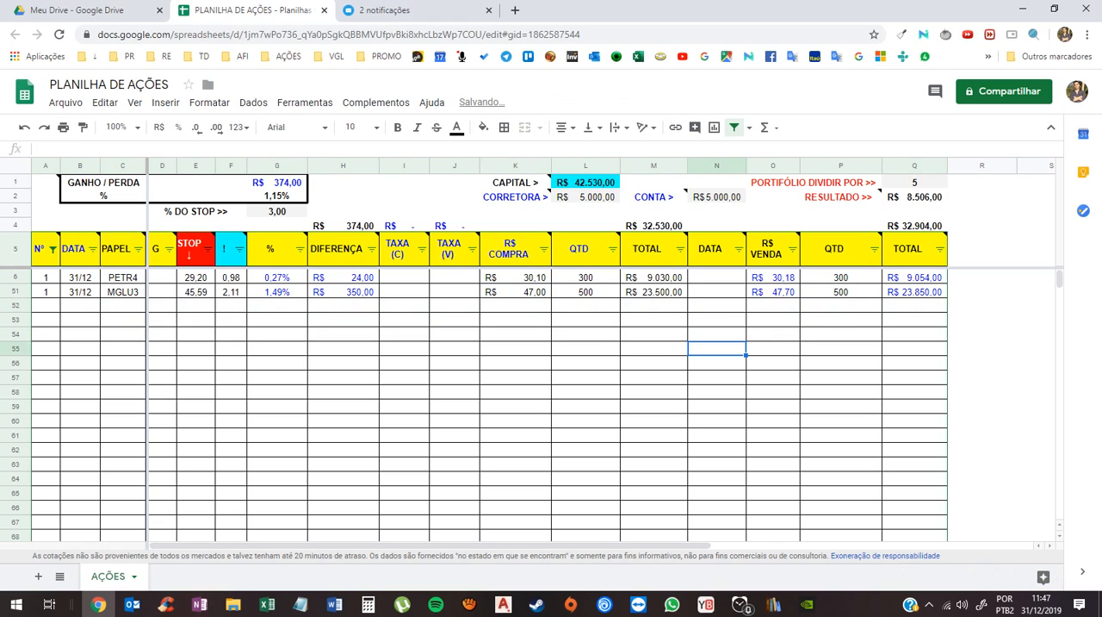
- Set the purchase QTD of the PETR4 row back to 500
click(585, 277)
text(500)
key(Return)
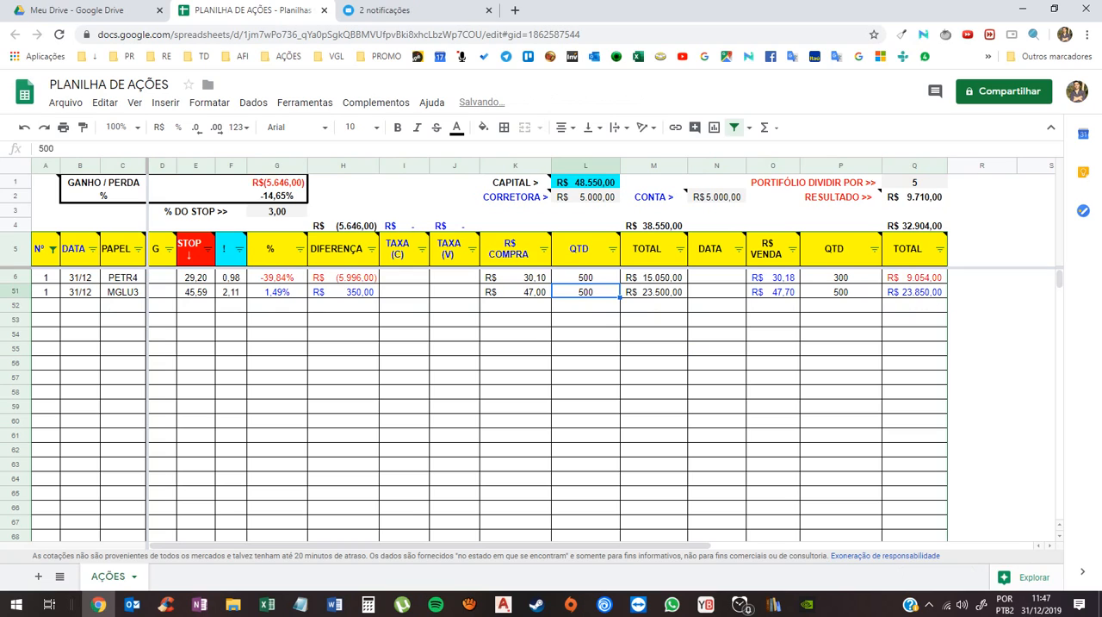
key(Up)
- Restore the PETR4 row's sale QTD as a formula that copies its purchase QTD in L6
click(841, 277)
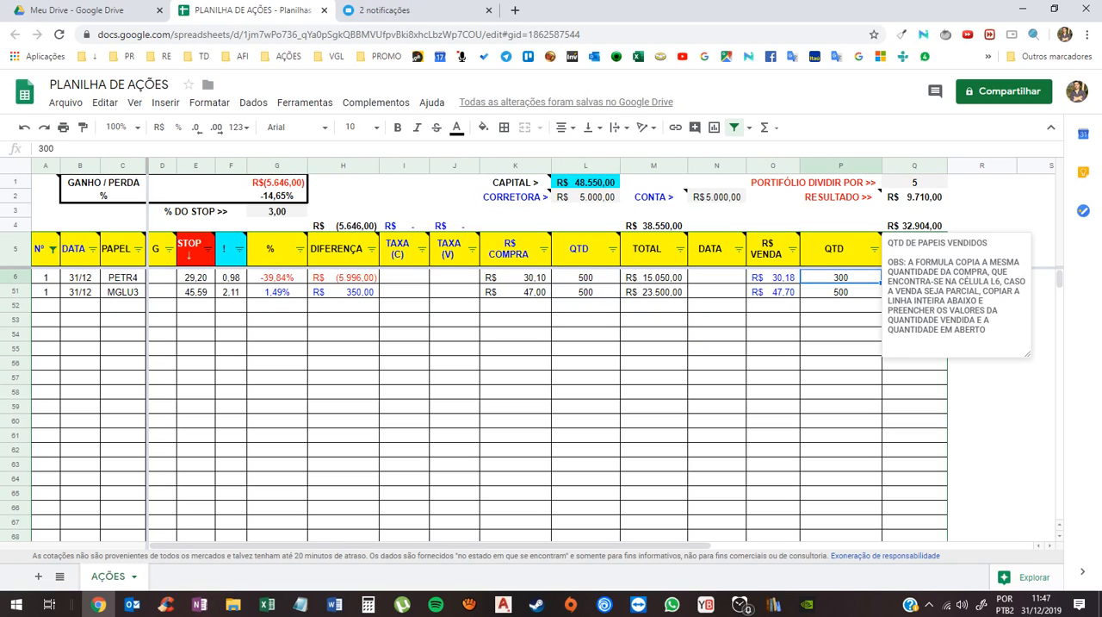
text(=)
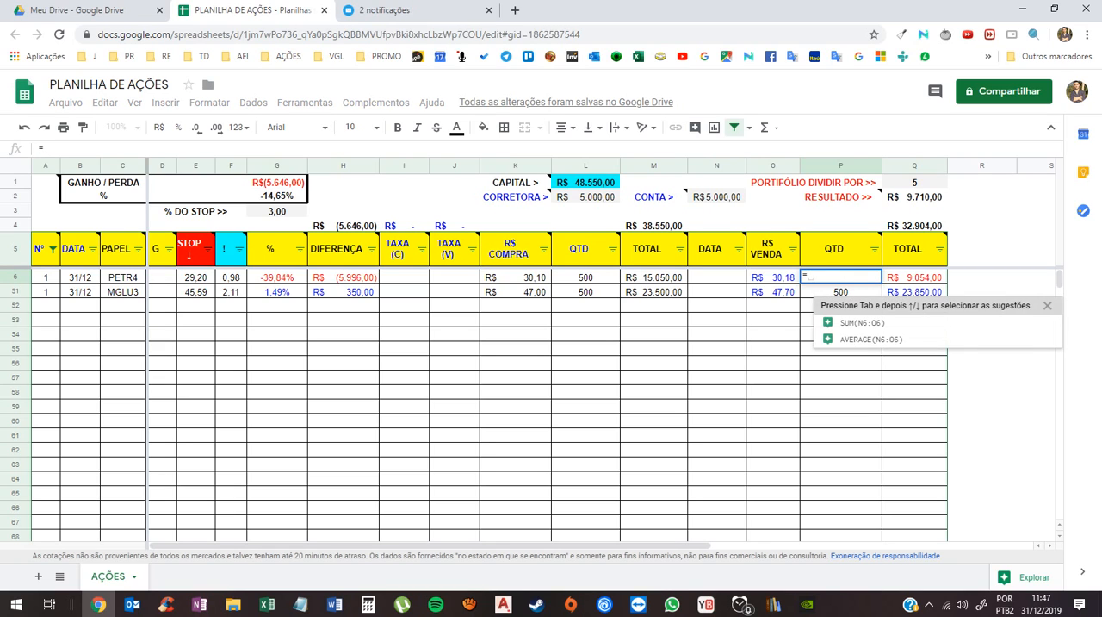
key(BackSpace)
key(Return)
click(654, 334)
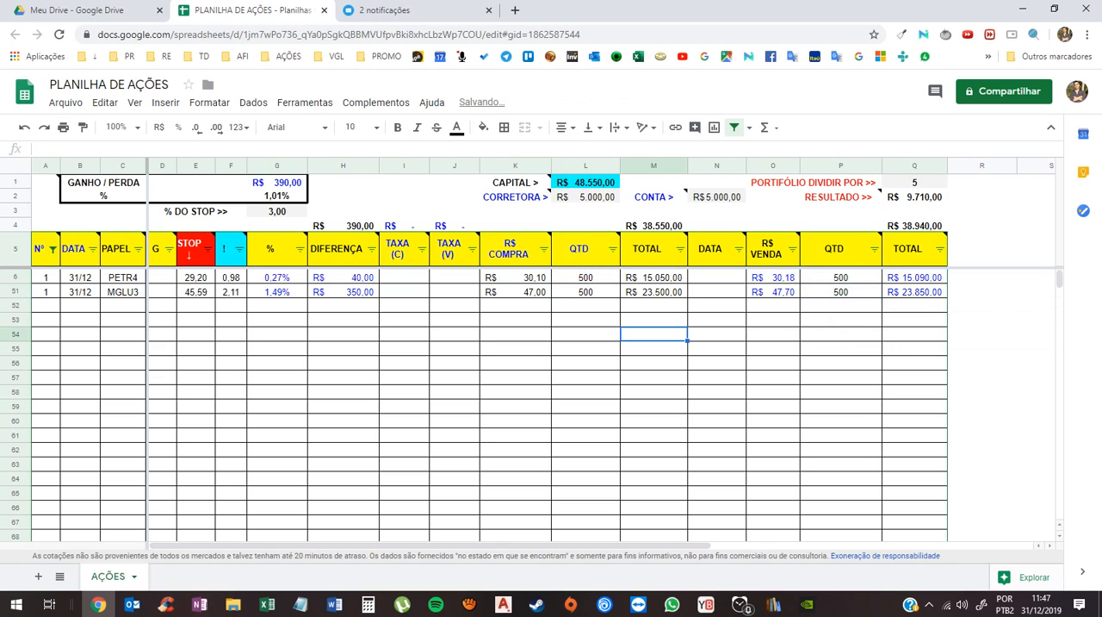
- Examine the PETR4 row's sale QTD and R$ VENDA and the sale TOTAL formulas of both stock rows
click(842, 278)
click(773, 277)
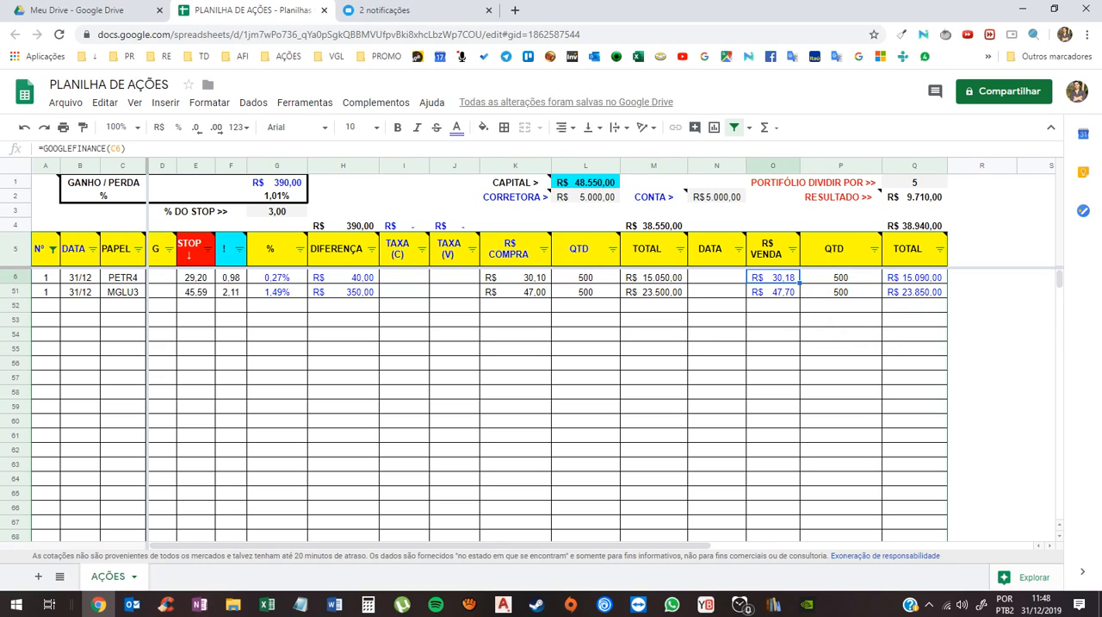
click(914, 278)
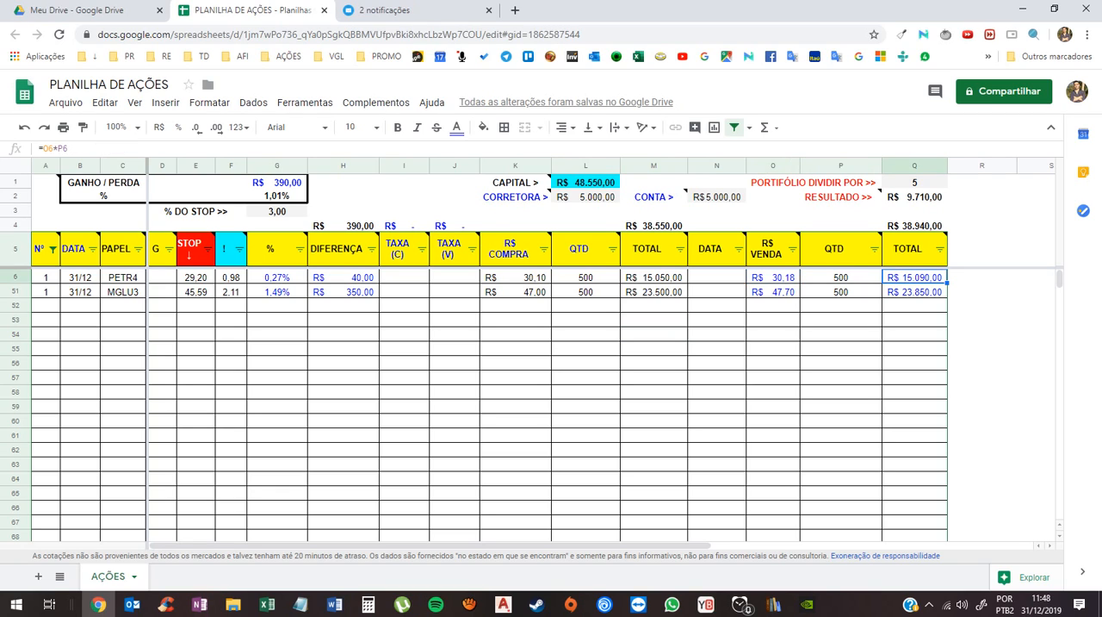
click(915, 292)
click(914, 277)
- Examine the SUMIF formula of the overall sale total and the formula of the GANHO / PERDA amount
click(278, 183)
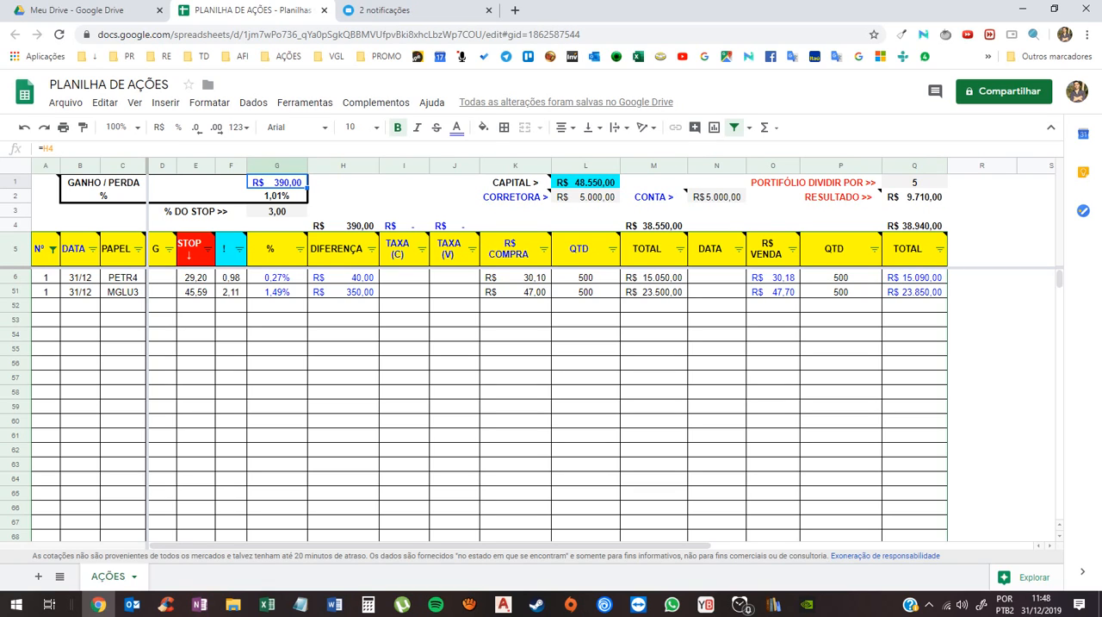
click(915, 224)
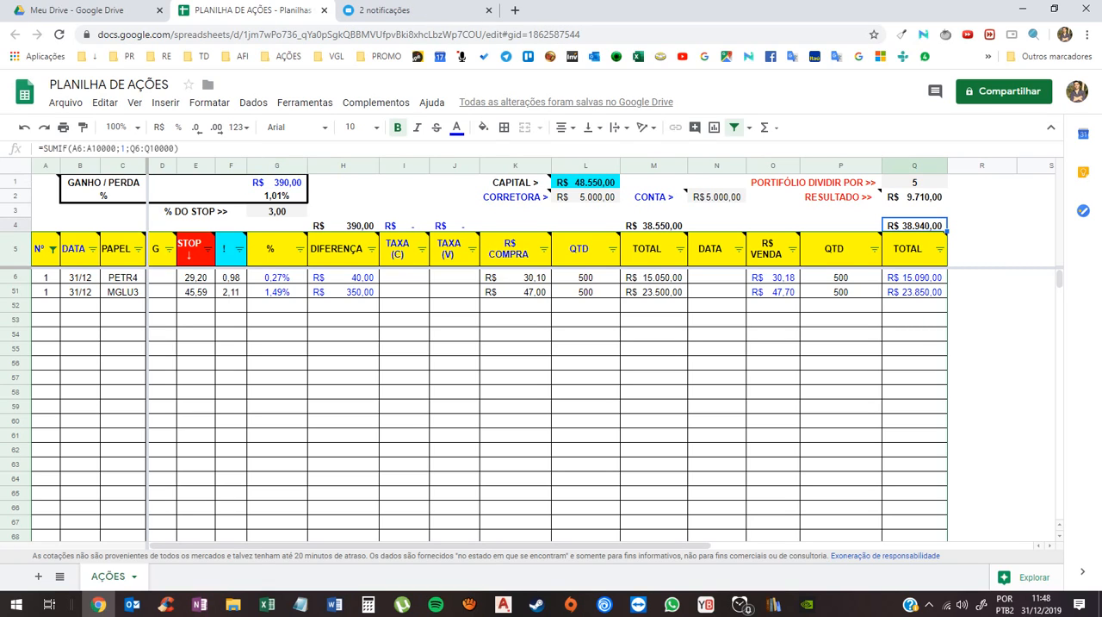
double_click(915, 225)
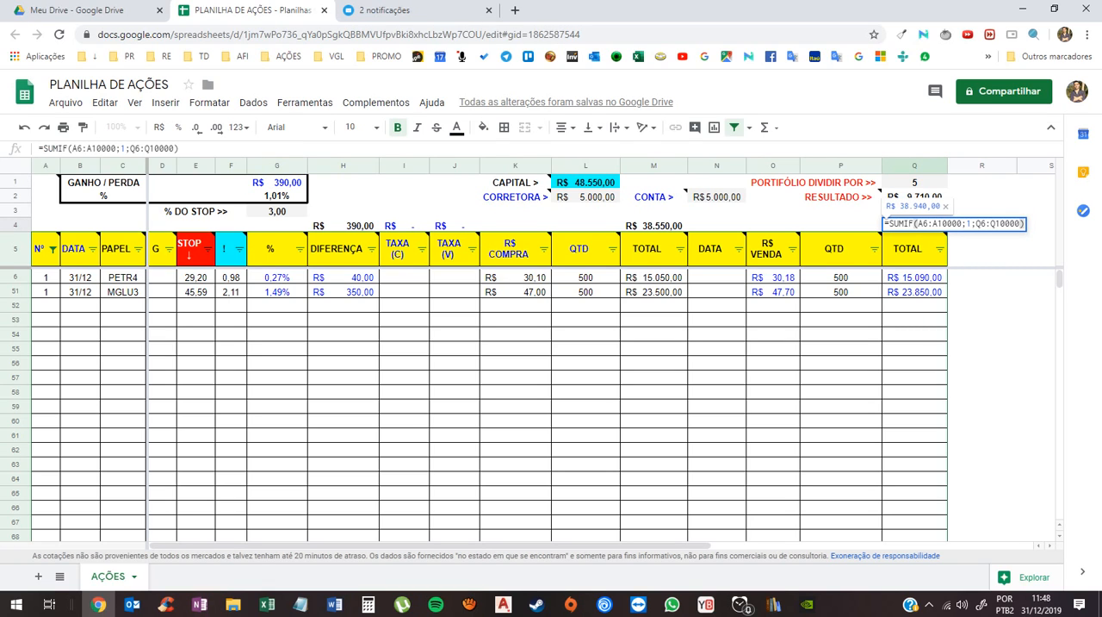
key(Escape)
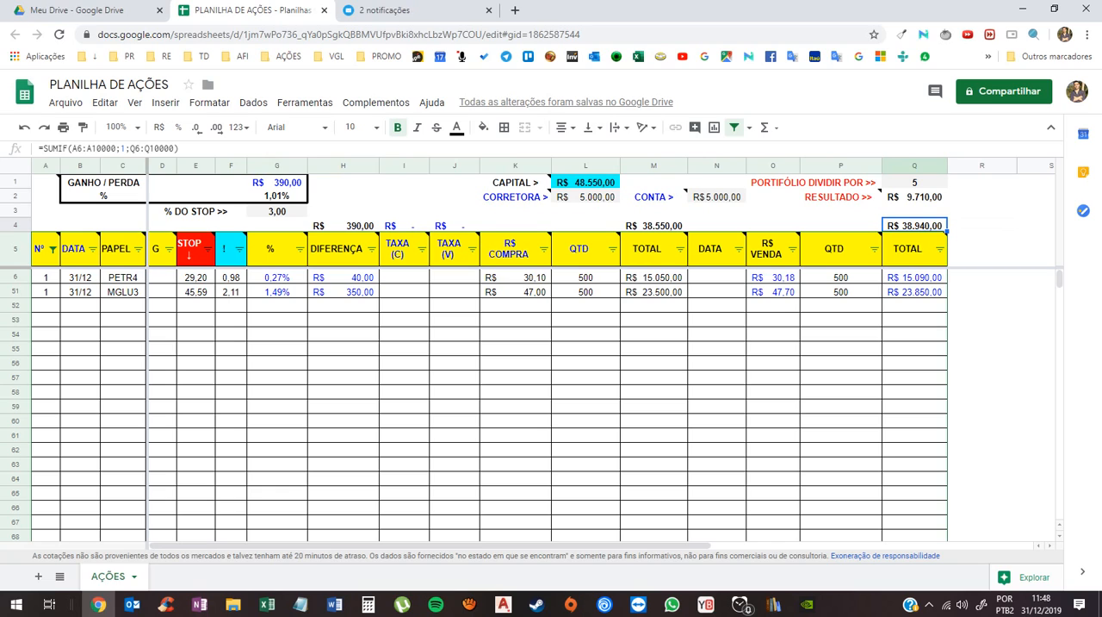
double_click(276, 182)
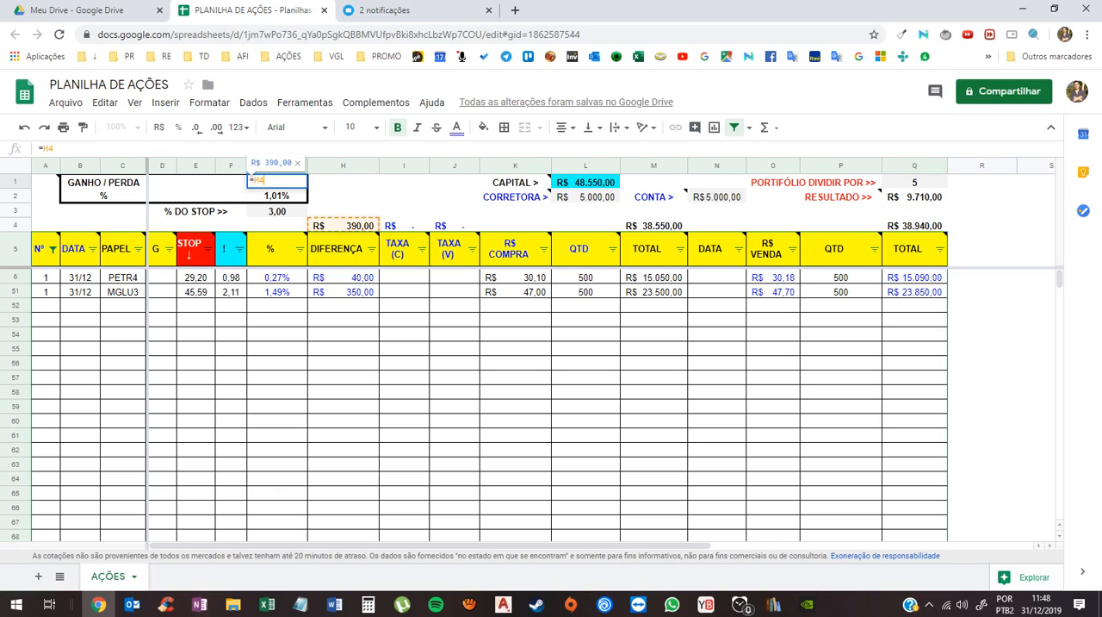
key(Escape)
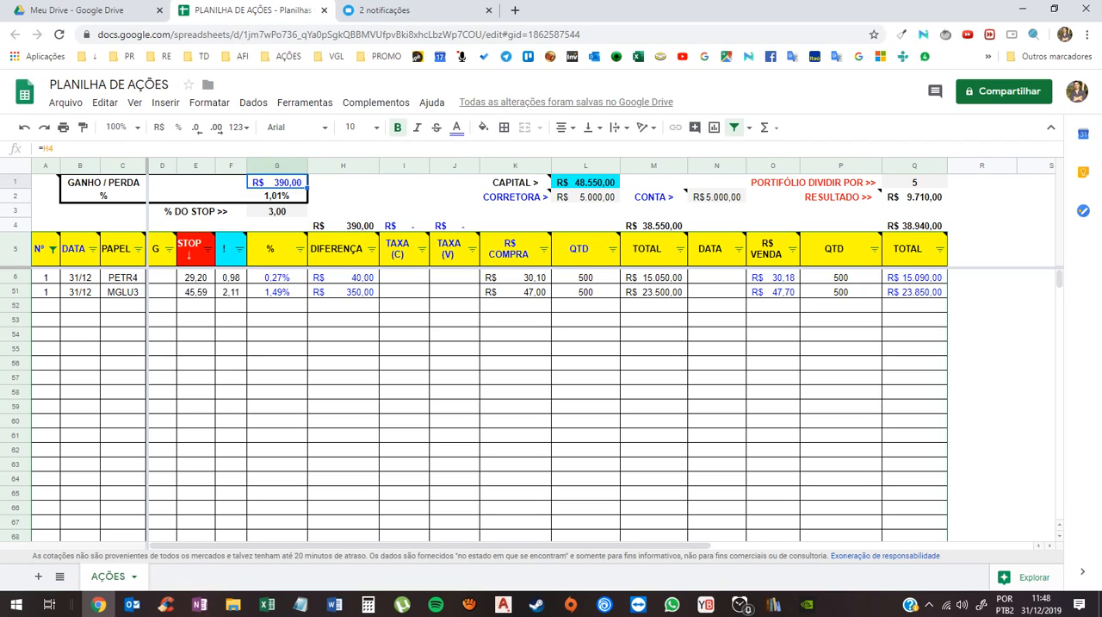
- Examine the overall DIFERENÇA total's formula and the cells used by the PETR4 row's DIFERENÇA, and check the GANHO / PERDA amount
click(343, 277)
click(343, 225)
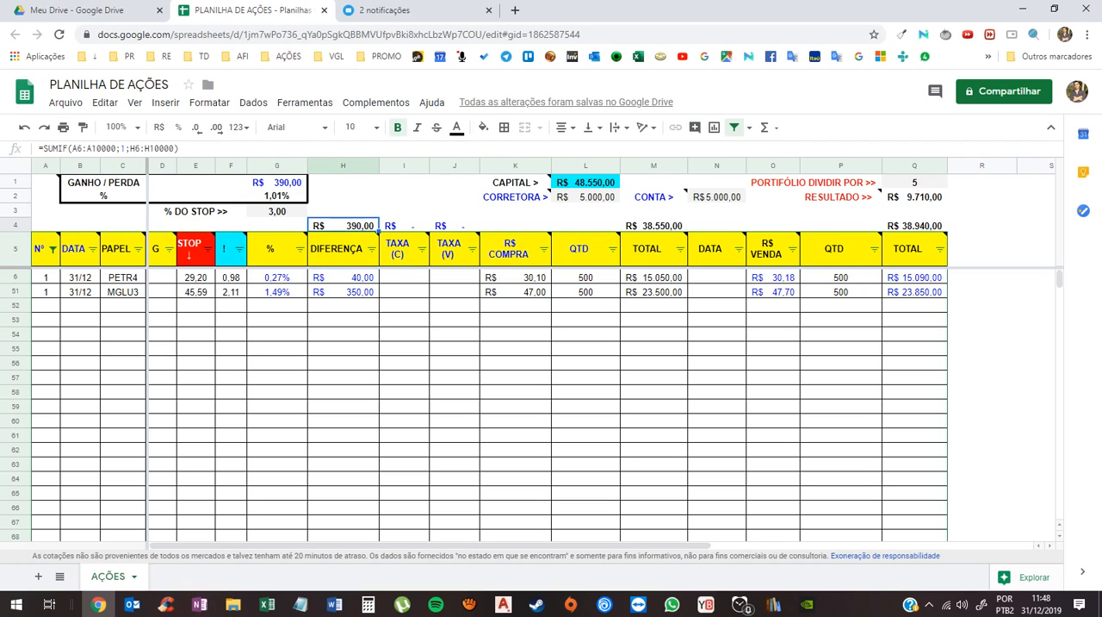
click(343, 277)
click(342, 226)
click(343, 277)
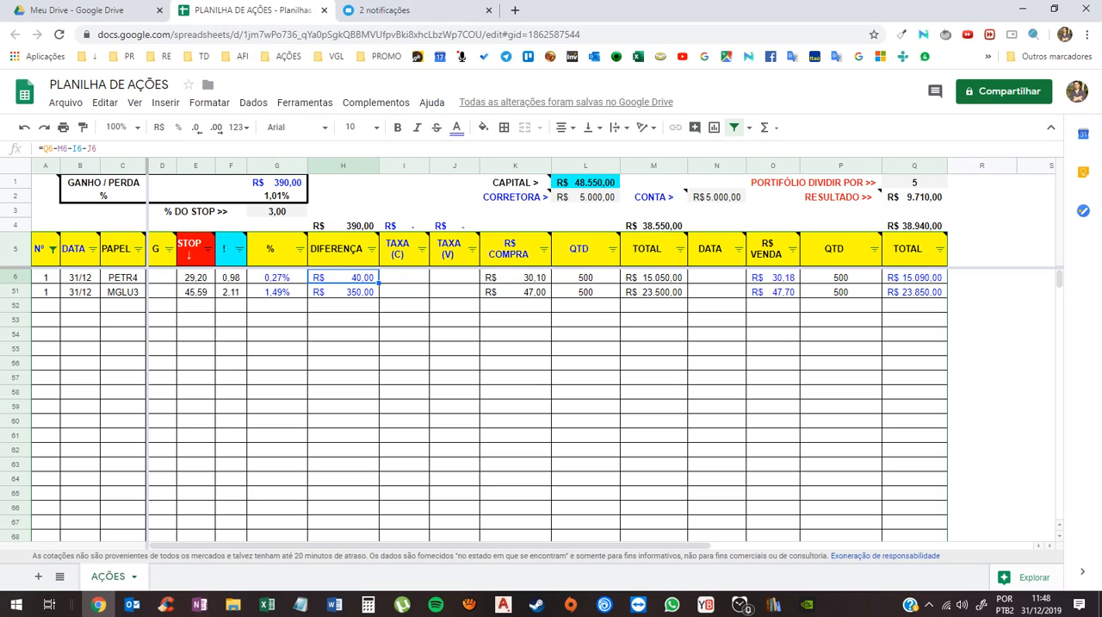
key(F2)
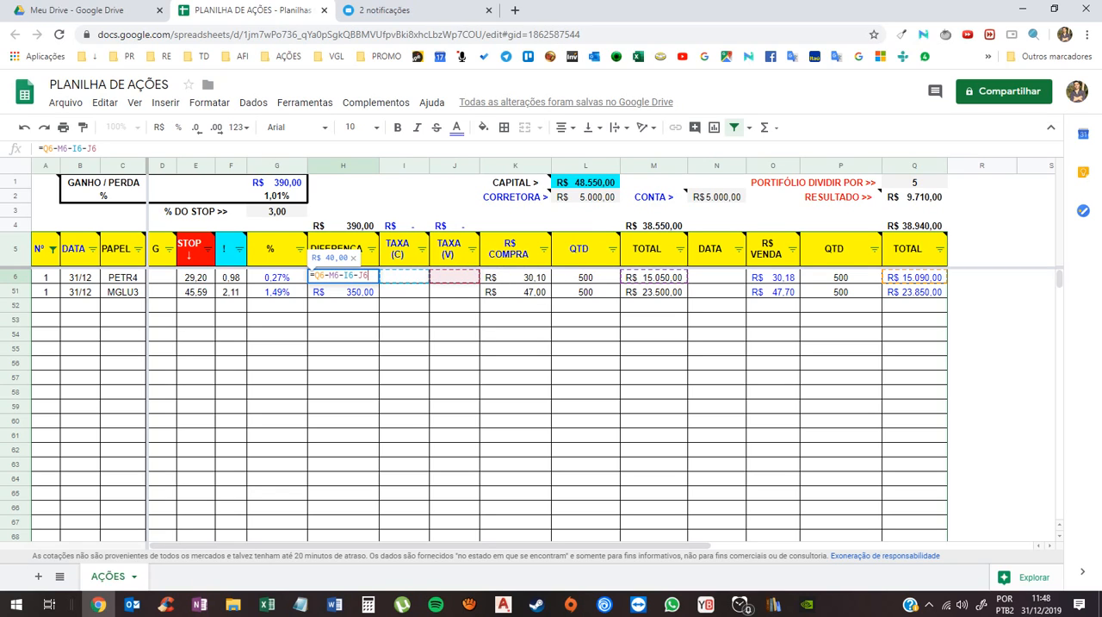
mouse_move(452, 250)
mouse_move(586, 248)
key(Escape)
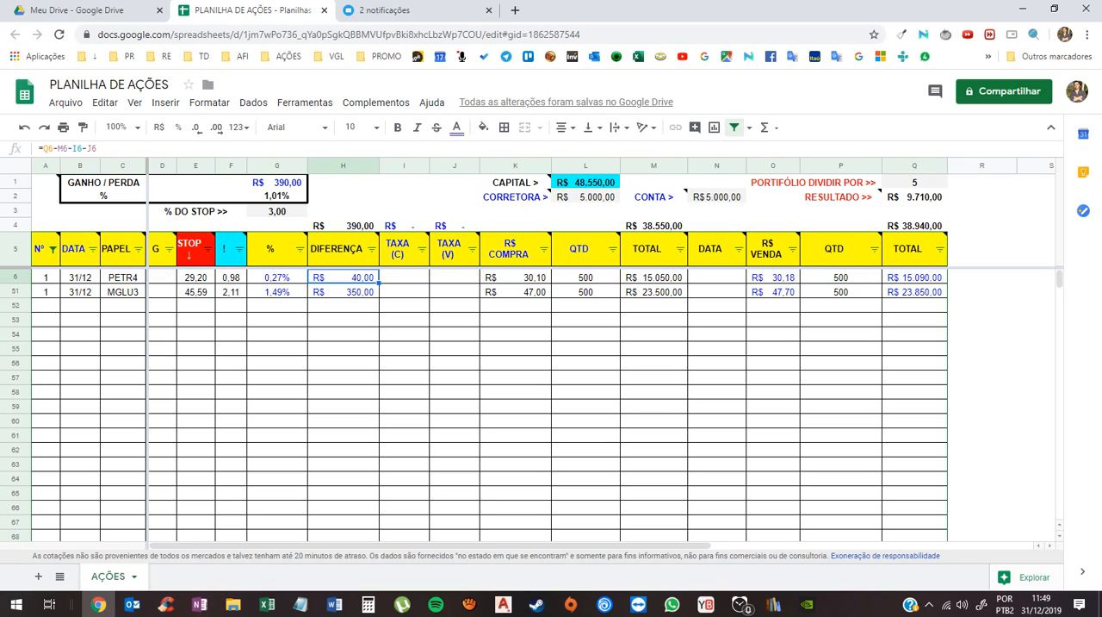
click(277, 183)
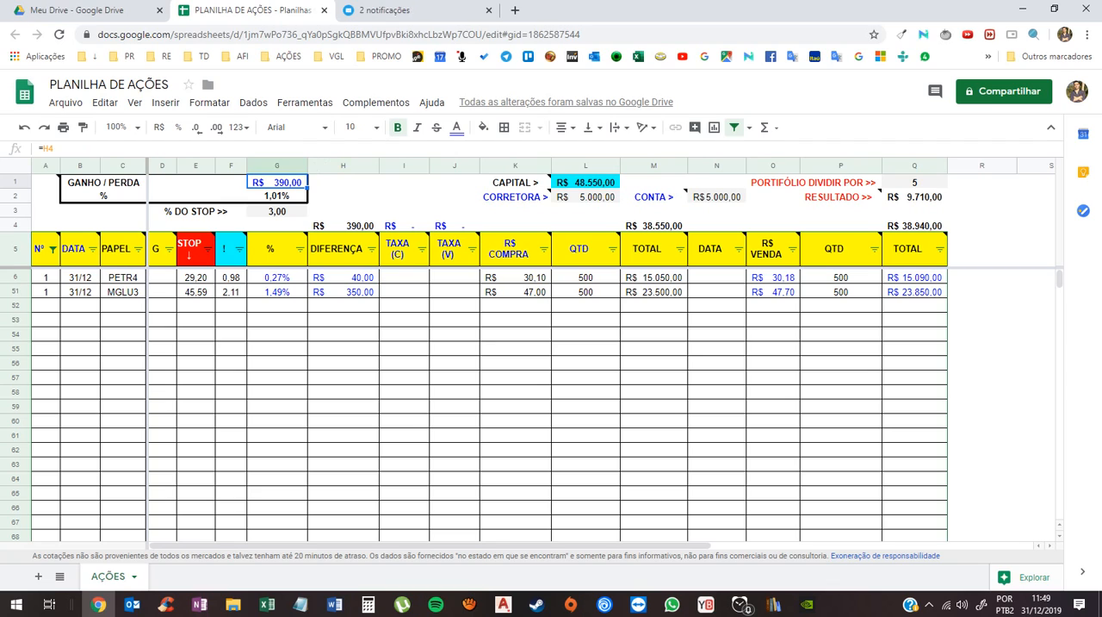
- Examine the sum of both DIFERENÇA values, the GANHO / PERDA percentage formula and the overall purchase and sale total formulas it uses
drag(343, 277, 343, 292)
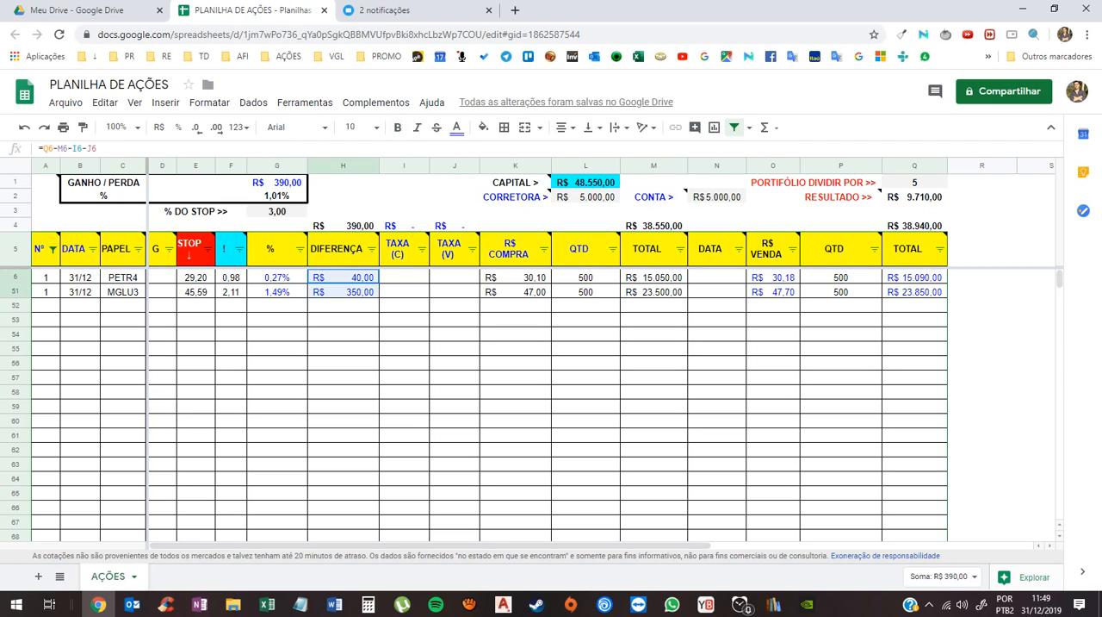
click(277, 197)
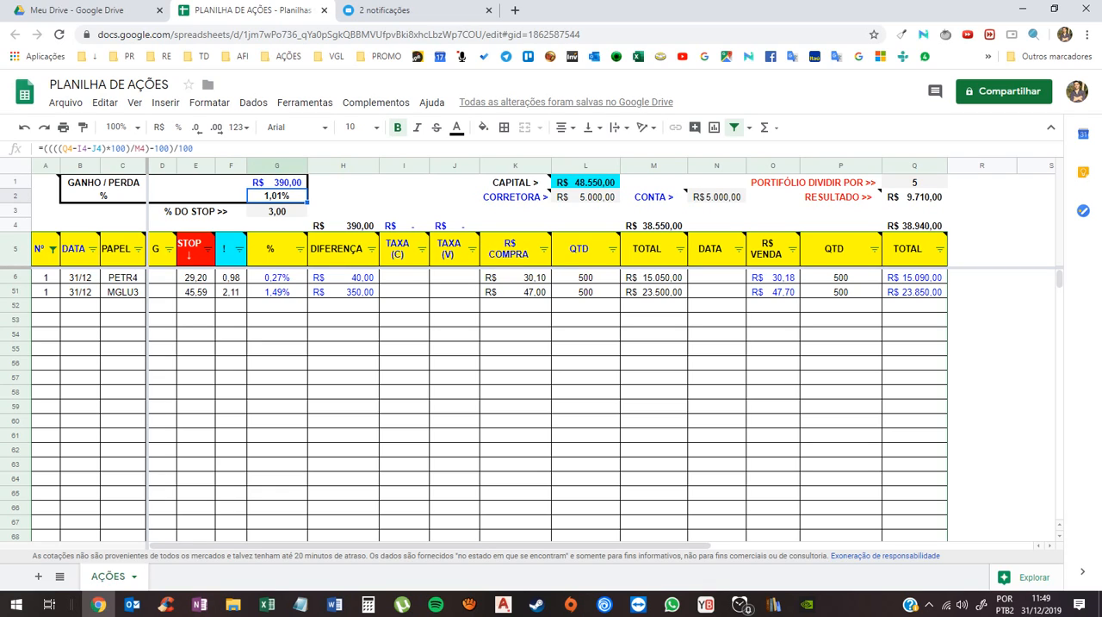
click(654, 225)
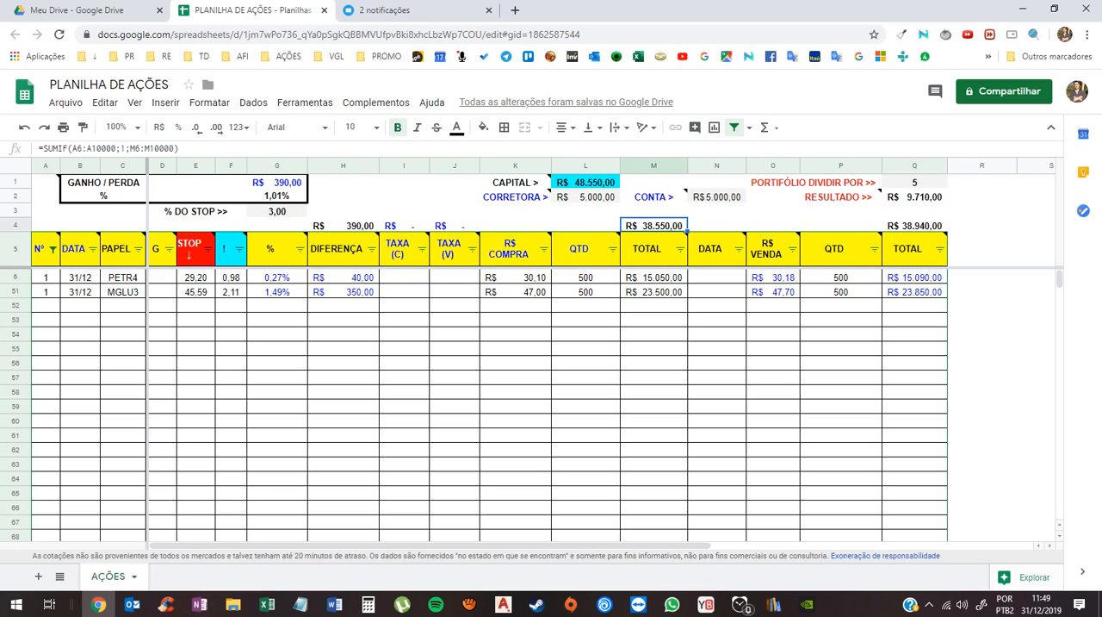
click(915, 226)
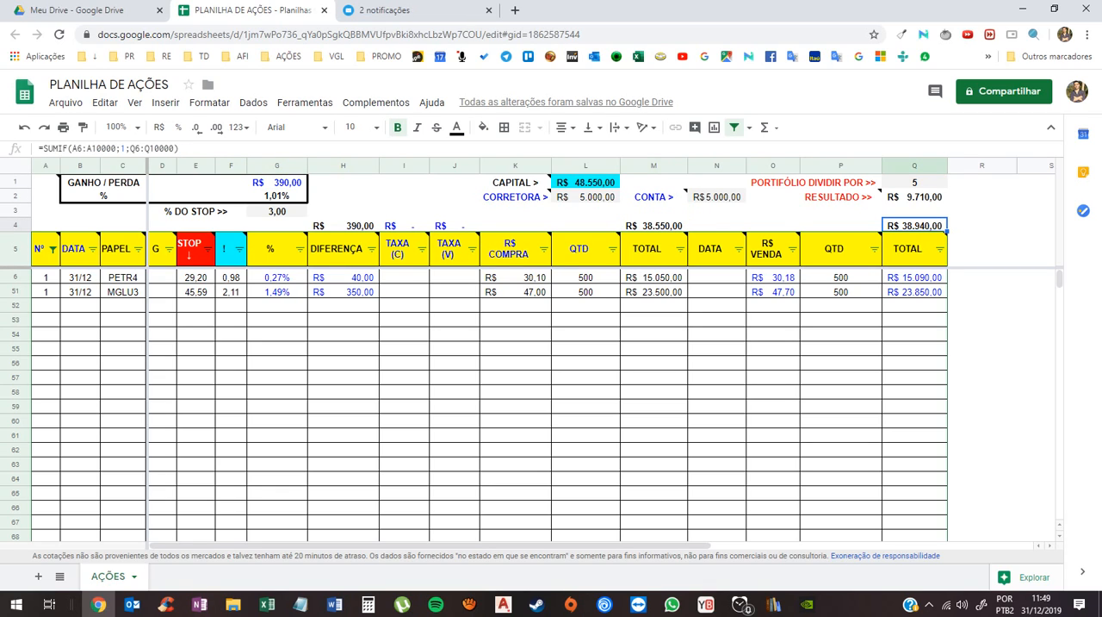
drag(103, 182, 275, 196)
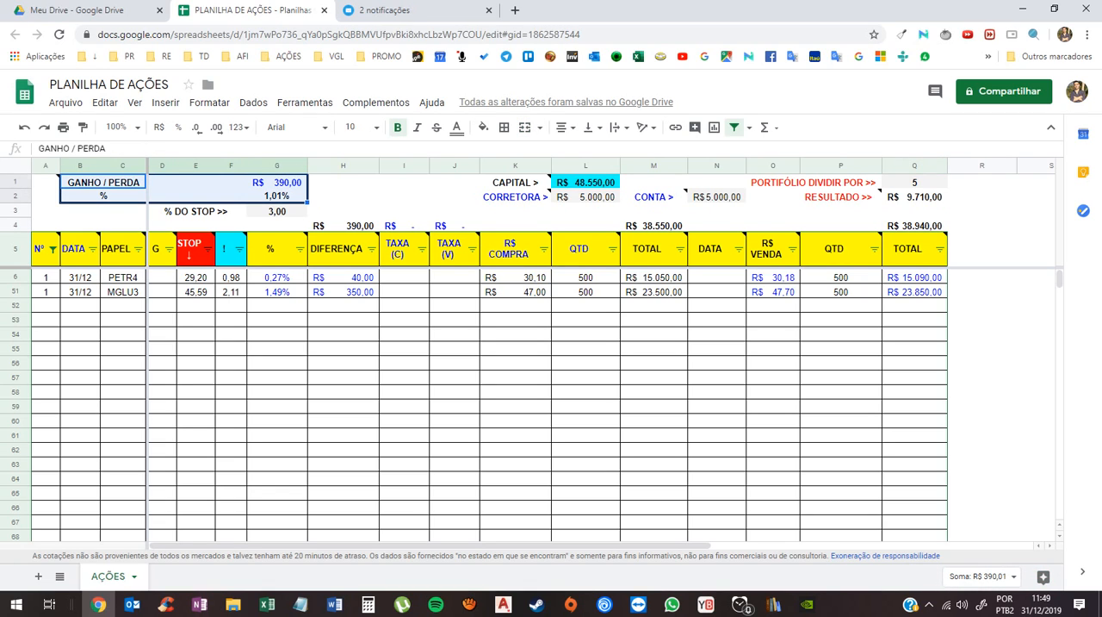
click(717, 363)
- Read the note on the CAPITAL label and review the block of capital and portfolio cells in K1:Q2
mouse_move(517, 182)
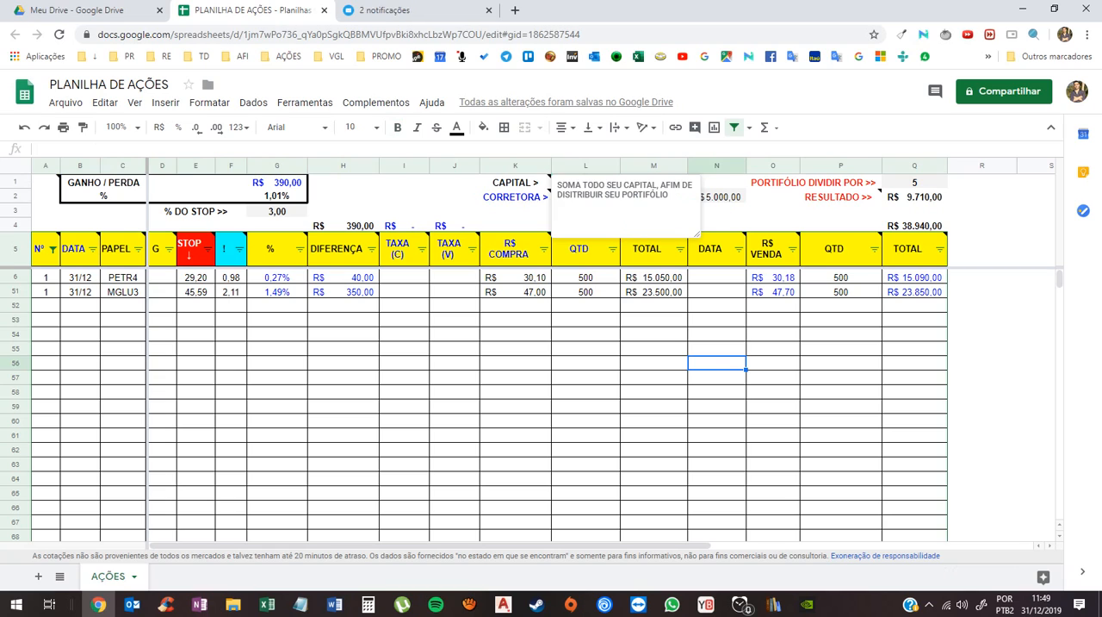
click(654, 363)
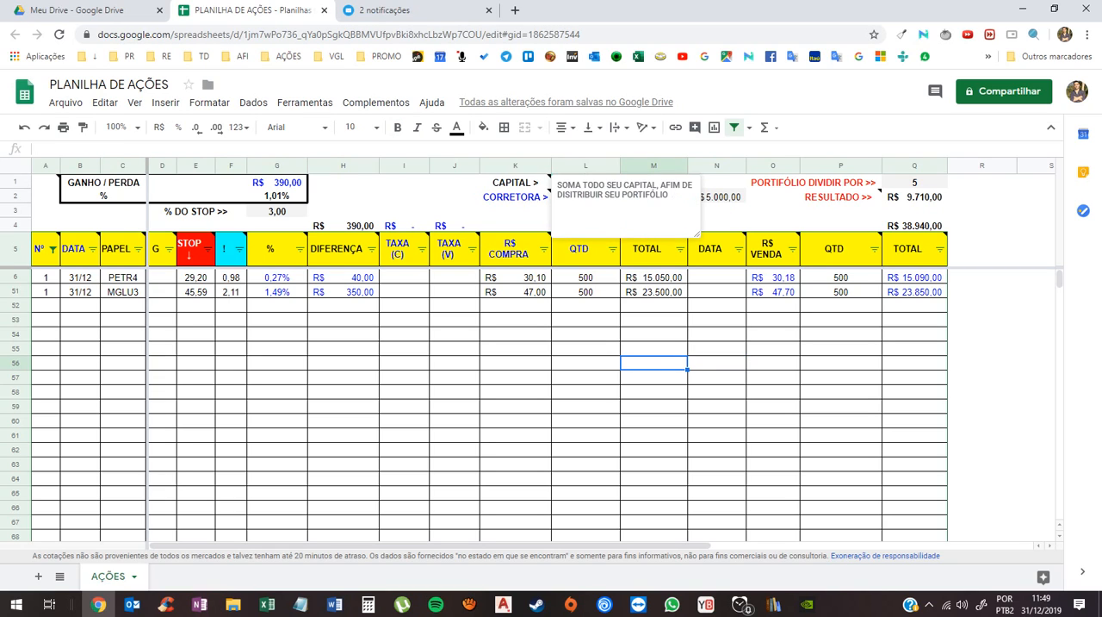
drag(517, 182, 915, 196)
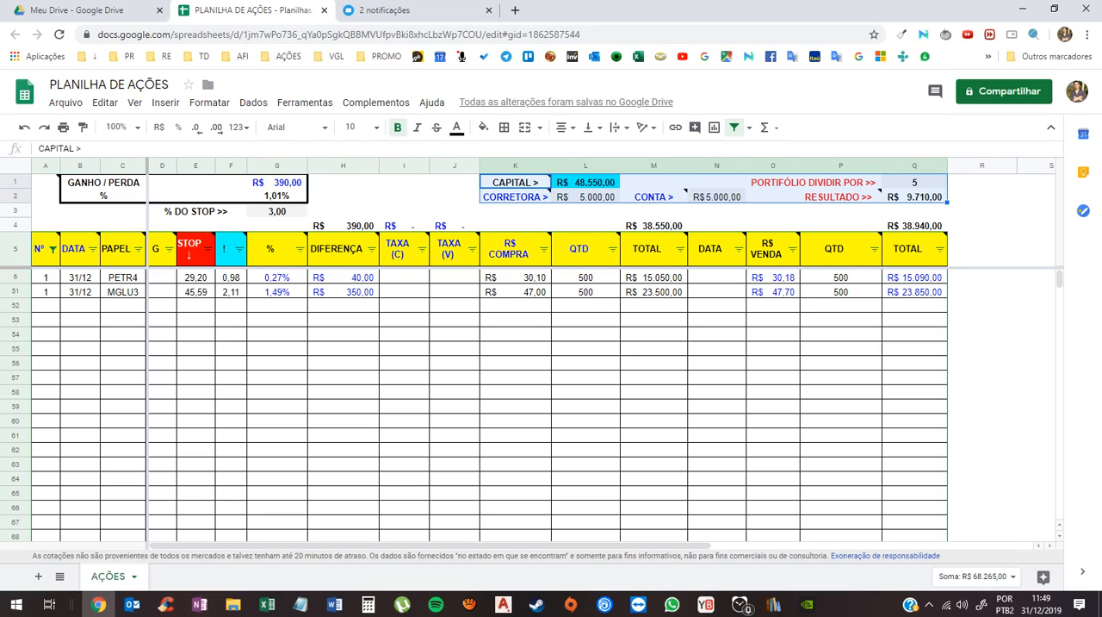
click(515, 392)
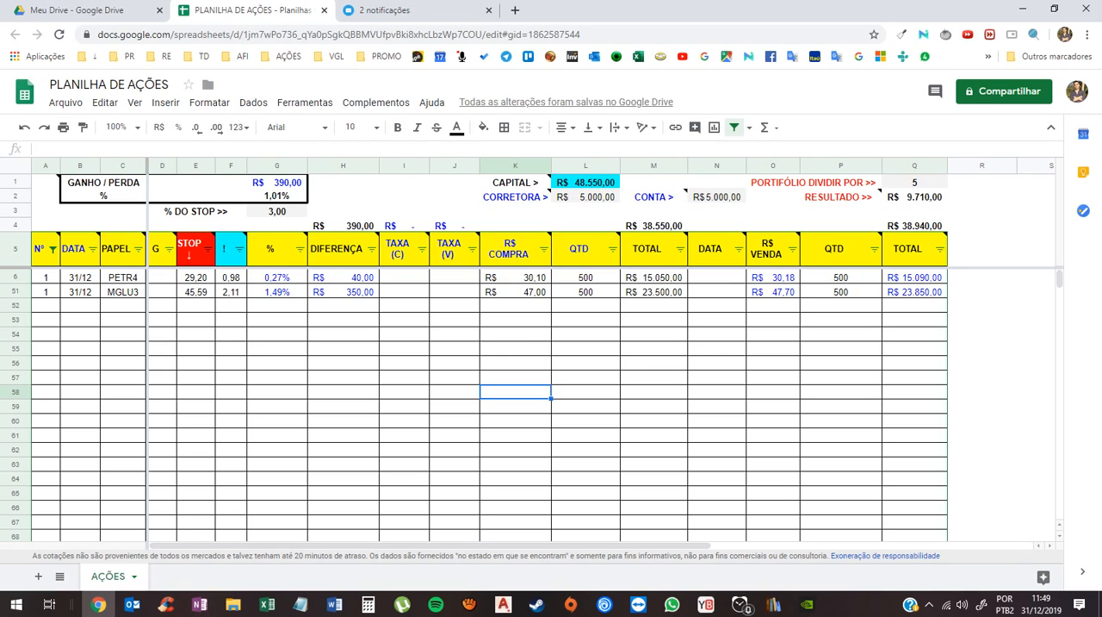
- Set the CORRETORA amount in L2 to 10000
click(586, 197)
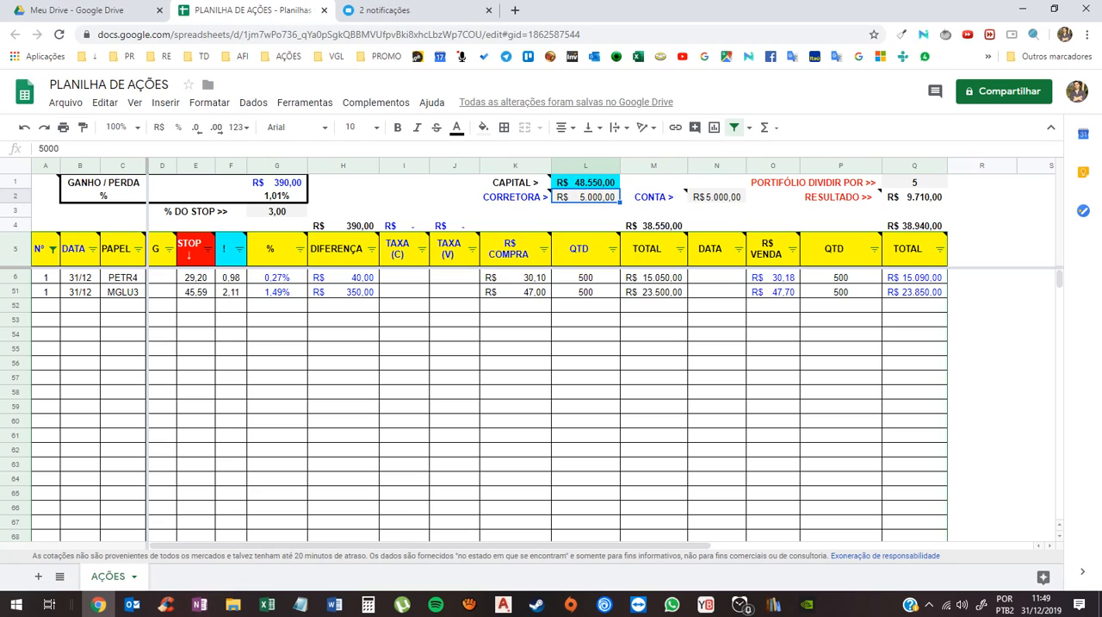
text(10000)
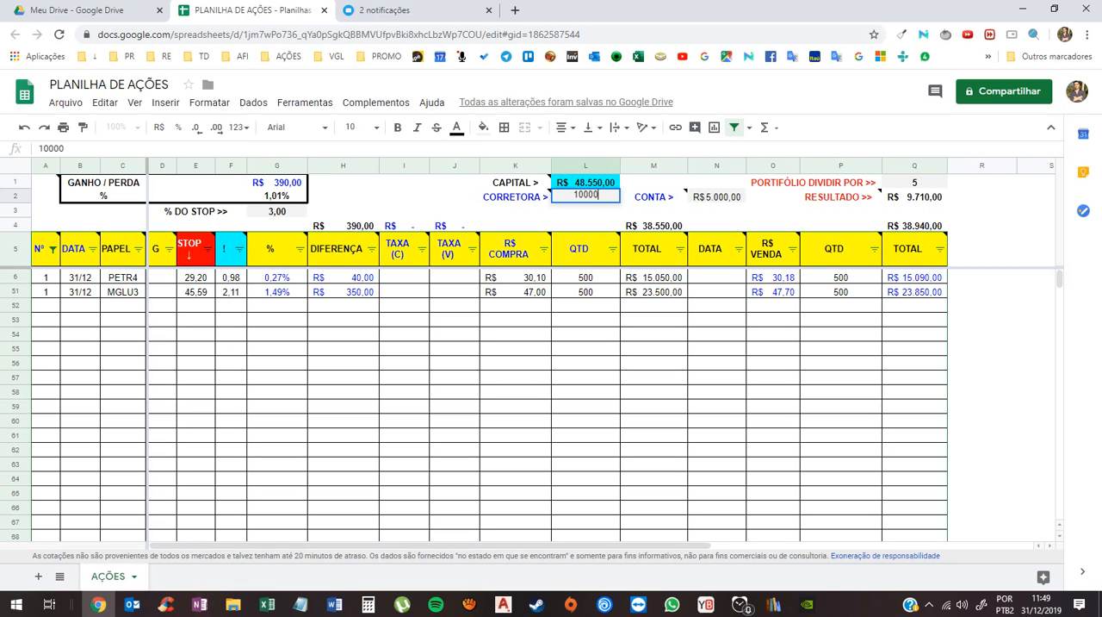
key(Return)
click(586, 197)
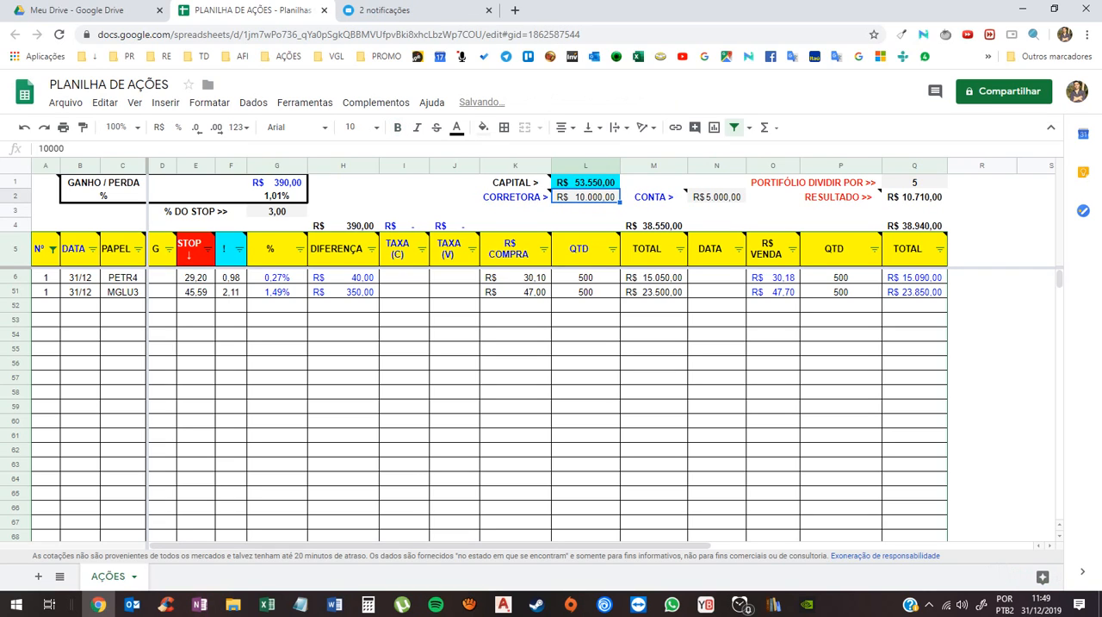
- Set the CONTA amount in N2 to 2000
click(717, 197)
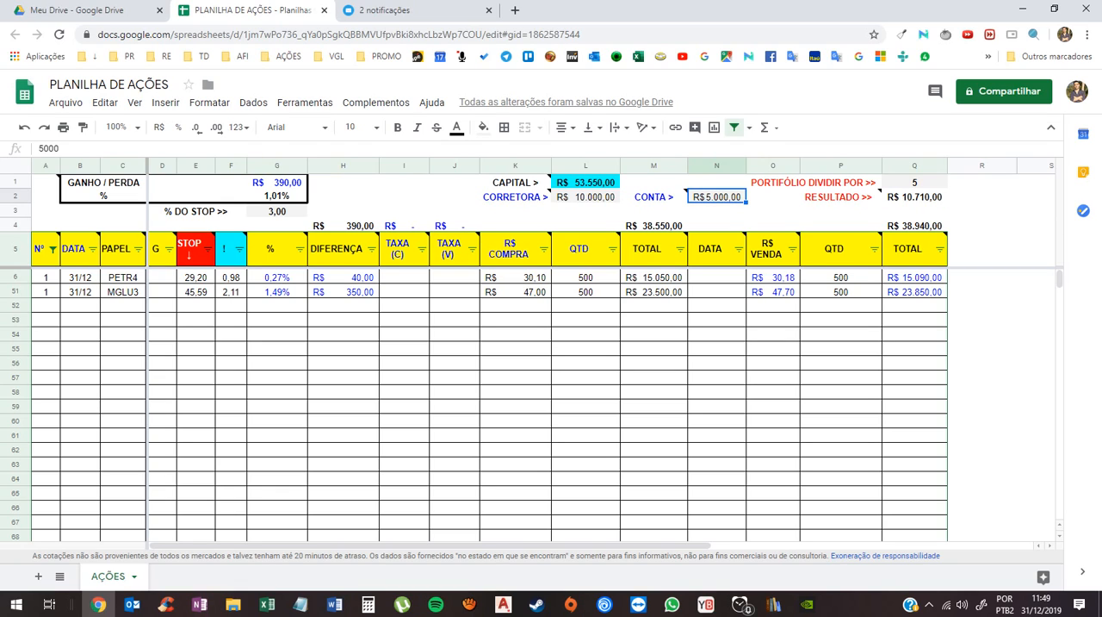
text(2000)
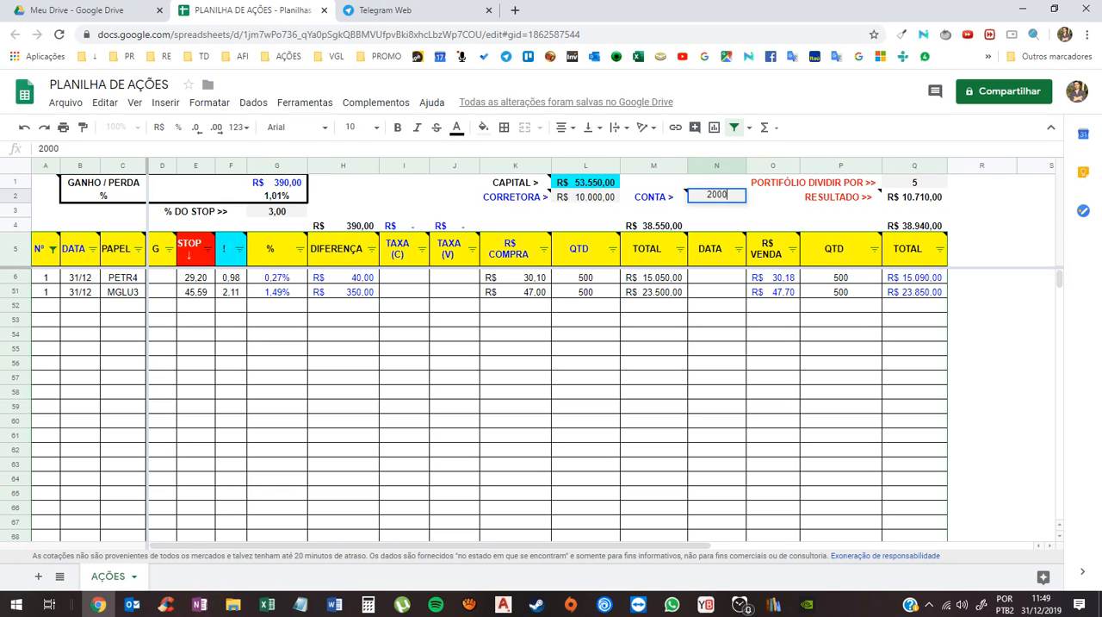
key(Return)
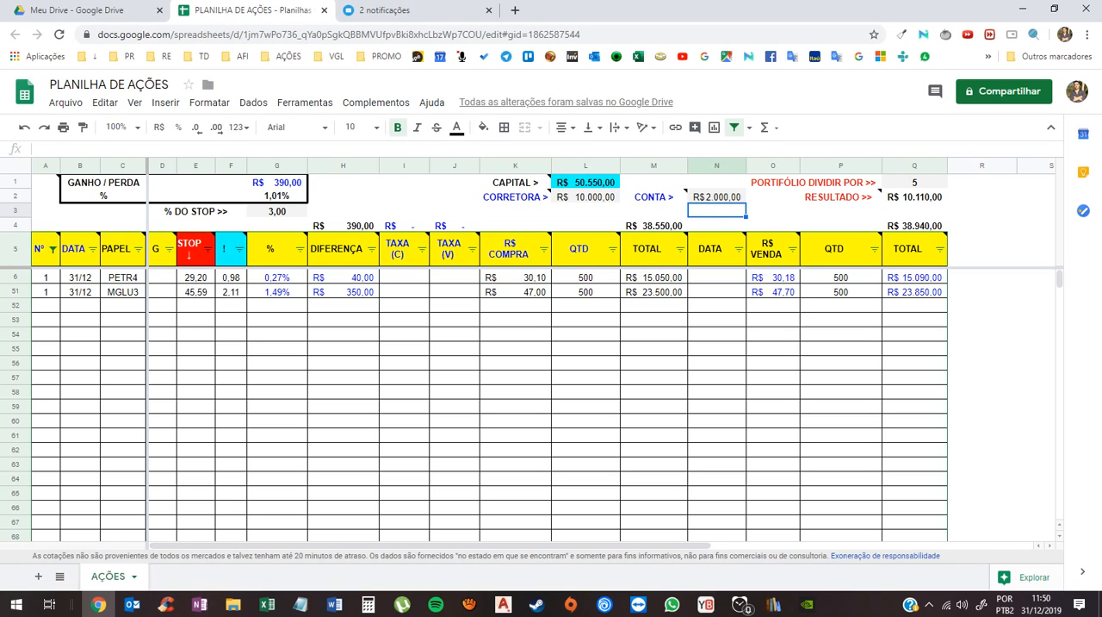
- Examine the CONTA and CORRETORA amounts and how the CAPITAL formula in L1 uses them
click(716, 197)
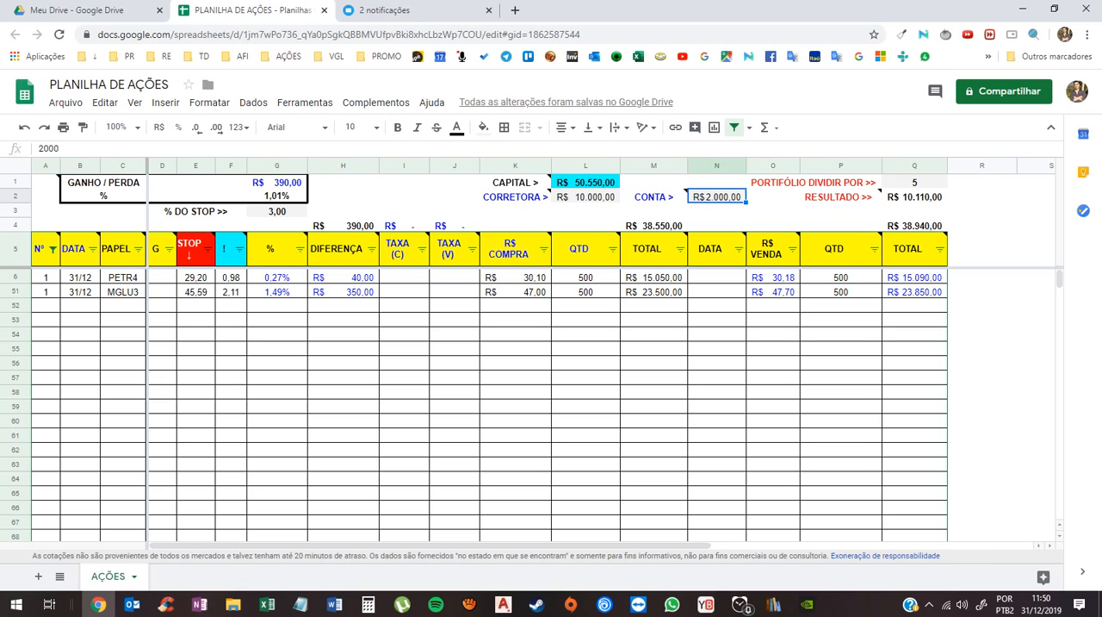
click(586, 198)
click(716, 197)
double_click(585, 182)
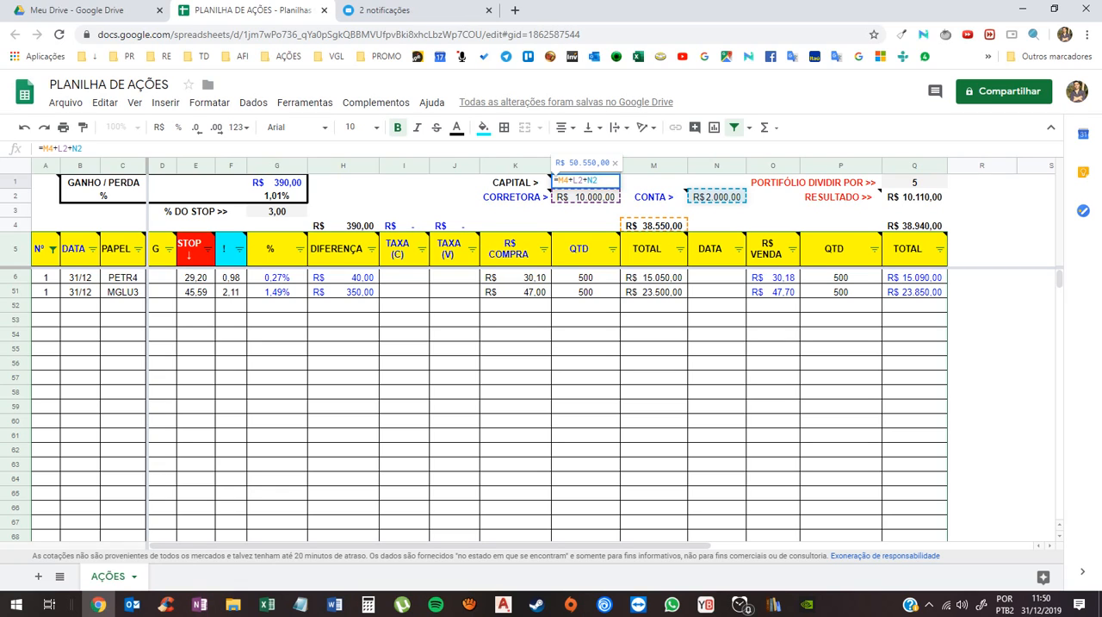
key(Escape)
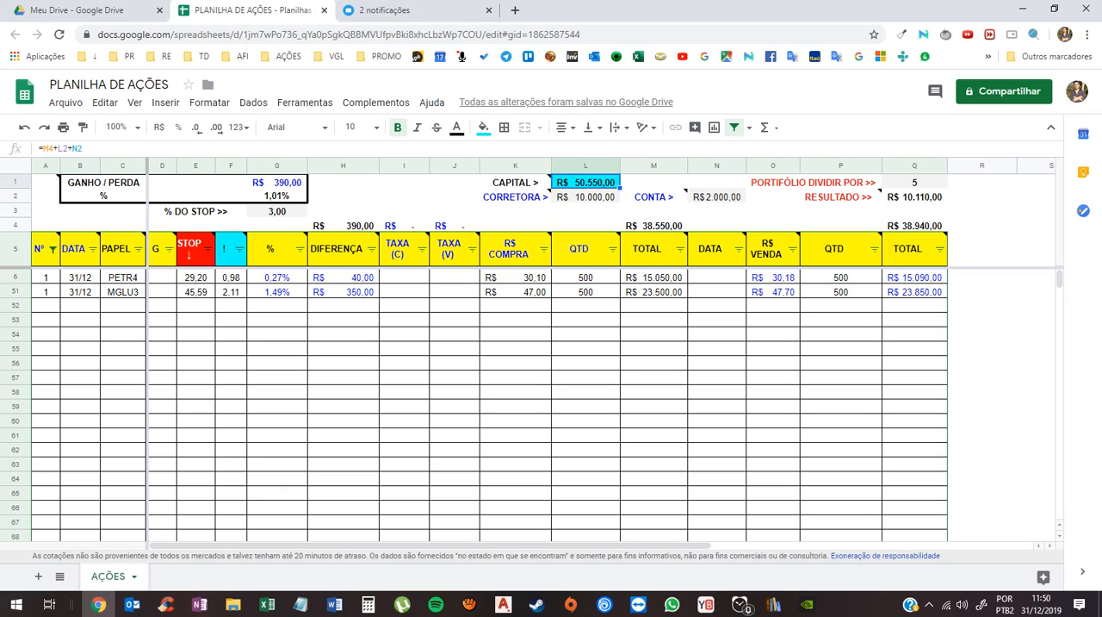
- Enter 5 as the PORTIFÓLIO DIVIDIR POR value in Q1
click(915, 183)
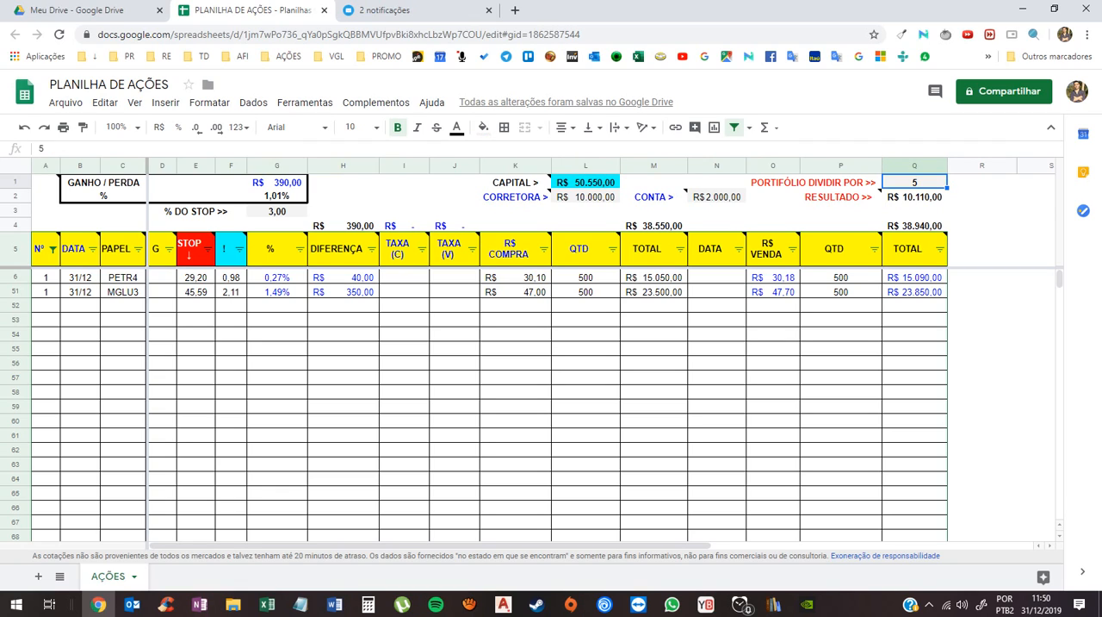
text(5)
key(Return)
- Examine the RESULTADO formula in Q2 and the cells it uses, and read the note on its label
click(915, 182)
key(Down)
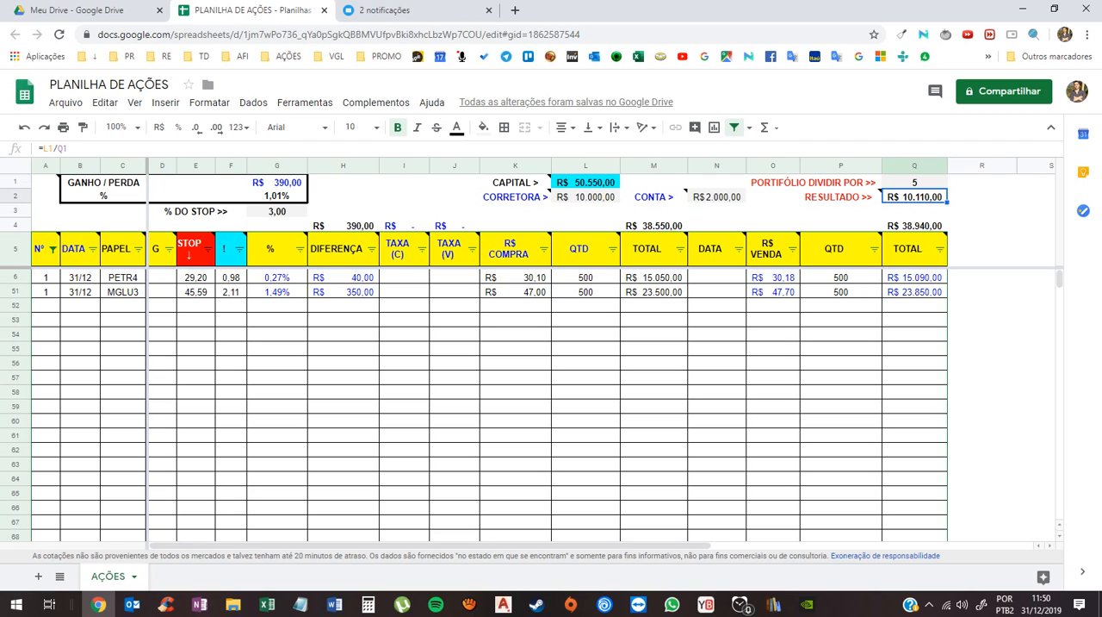
key(Return)
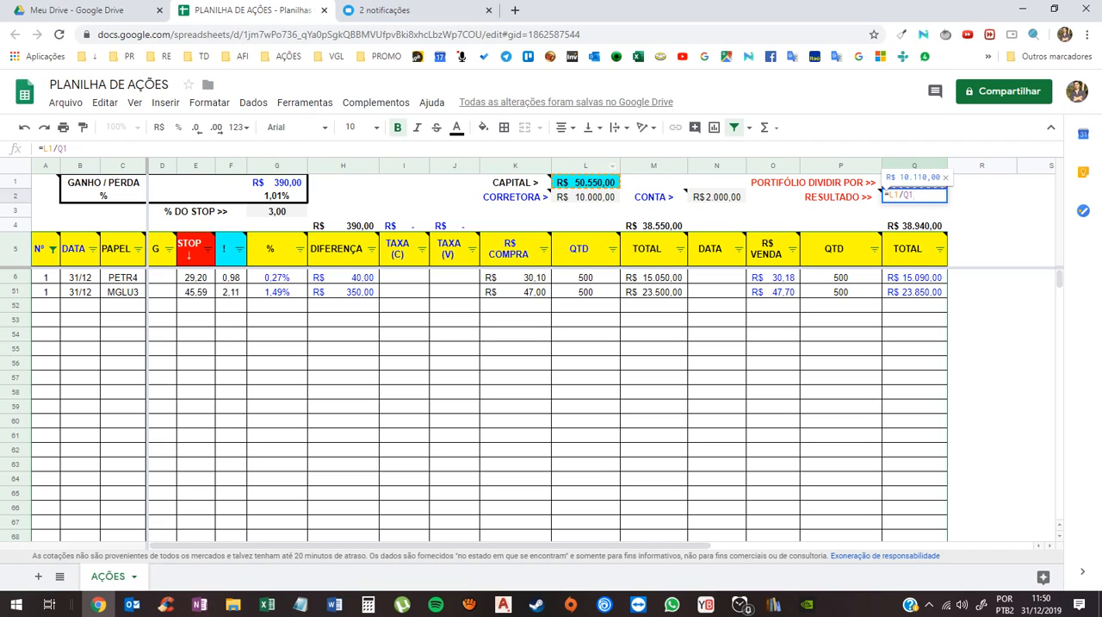
mouse_move(839, 197)
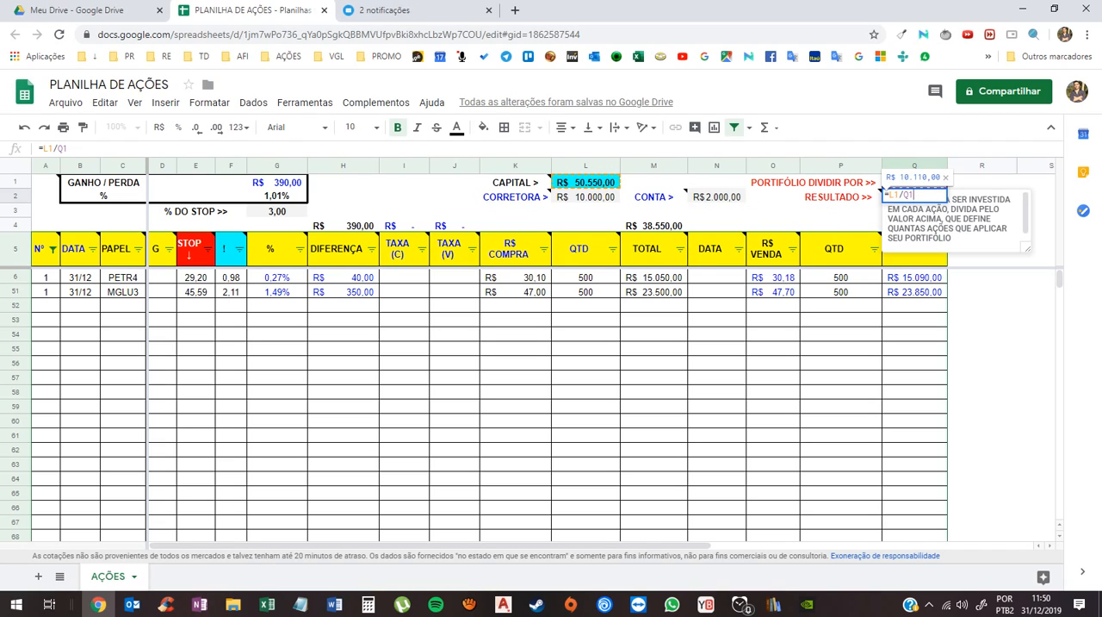
key(Escape)
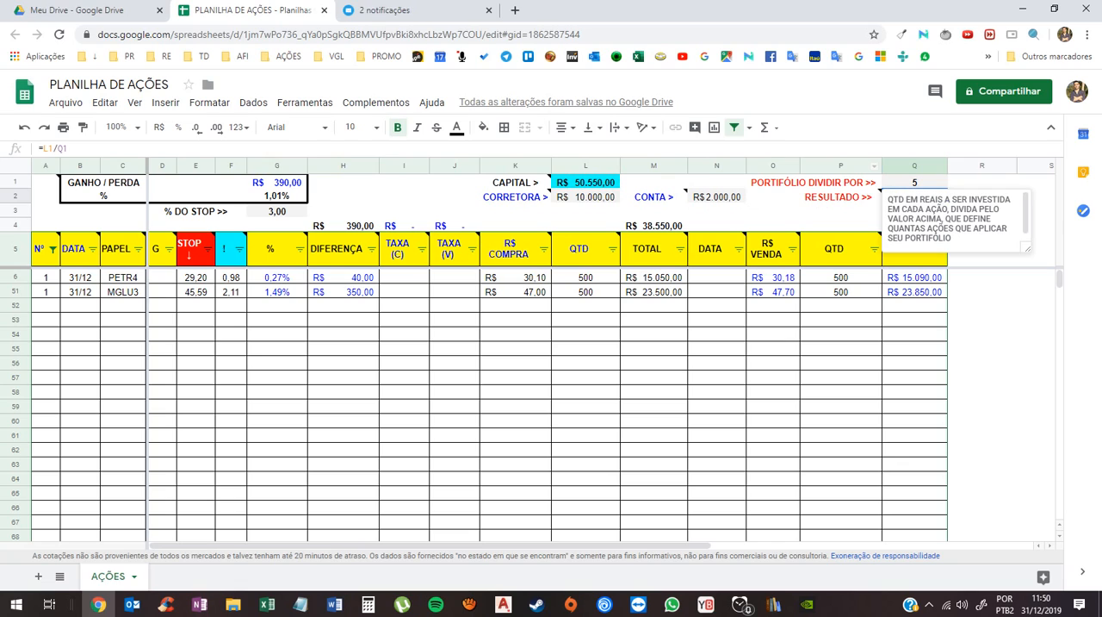
click(914, 182)
click(915, 197)
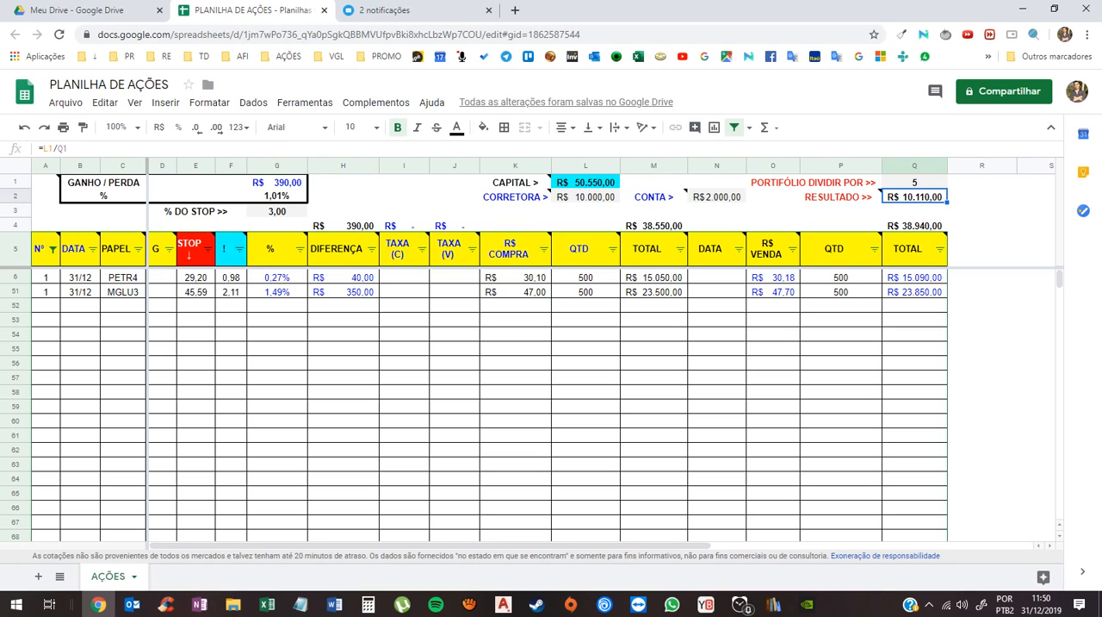
- Compare both stock rows' purchase TOTAL values with the CAPITAL and RESULTADO amounts, and check the overall sale total's formula
click(586, 277)
click(654, 277)
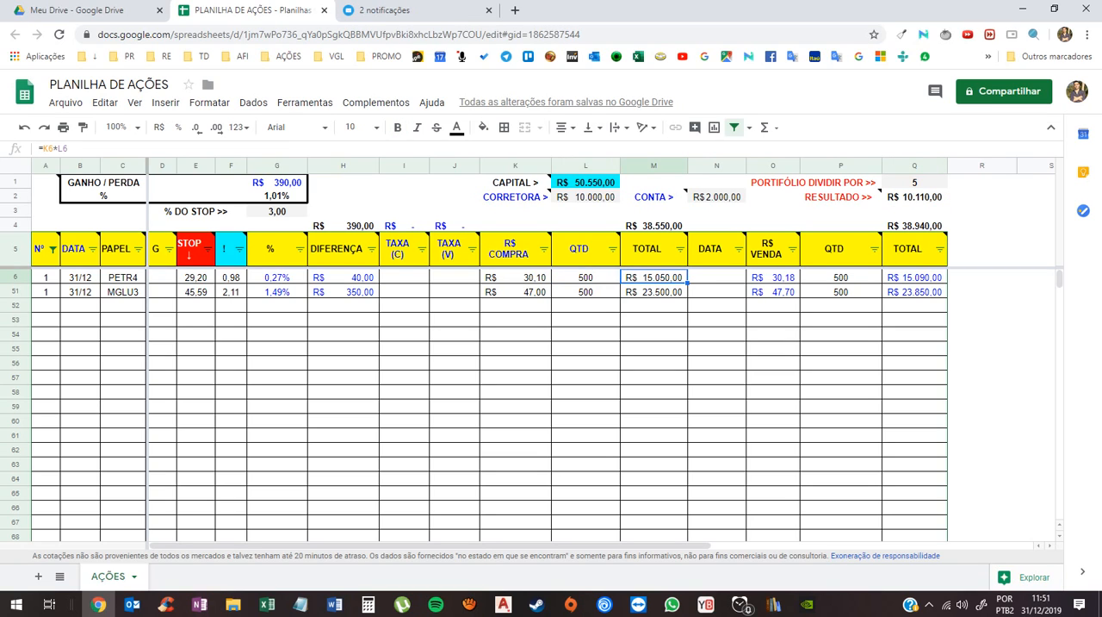
click(653, 292)
click(654, 277)
click(653, 292)
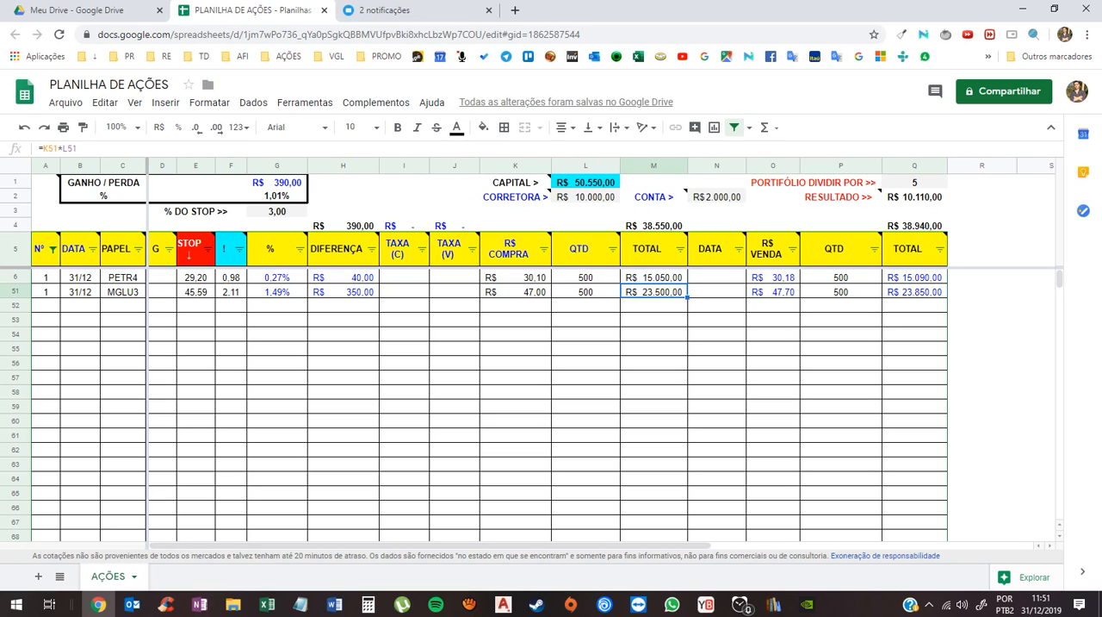
click(585, 183)
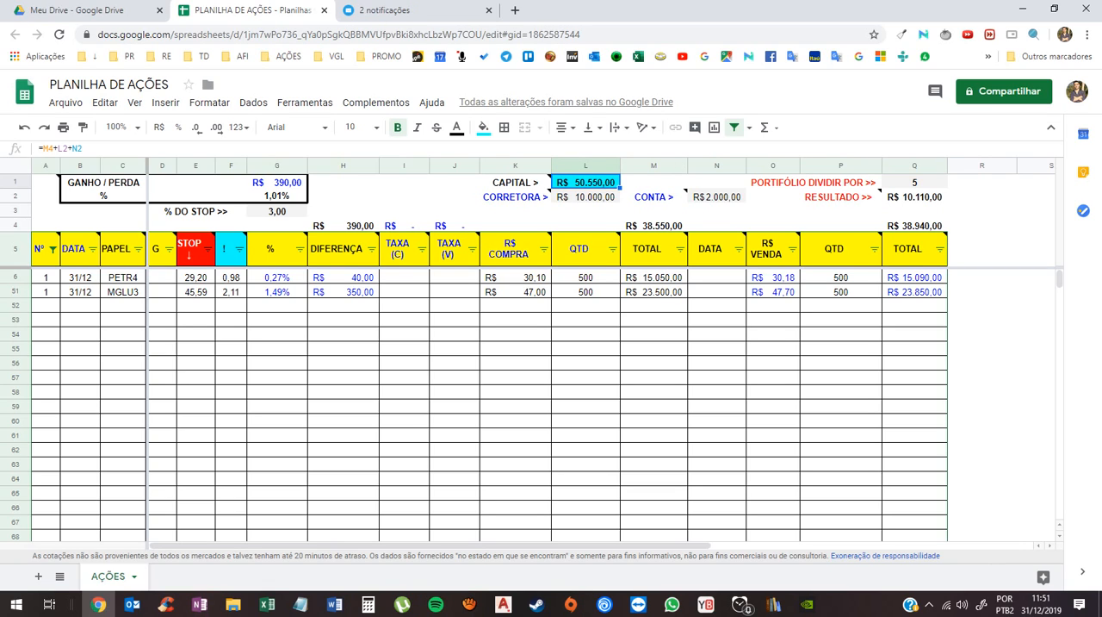
click(915, 197)
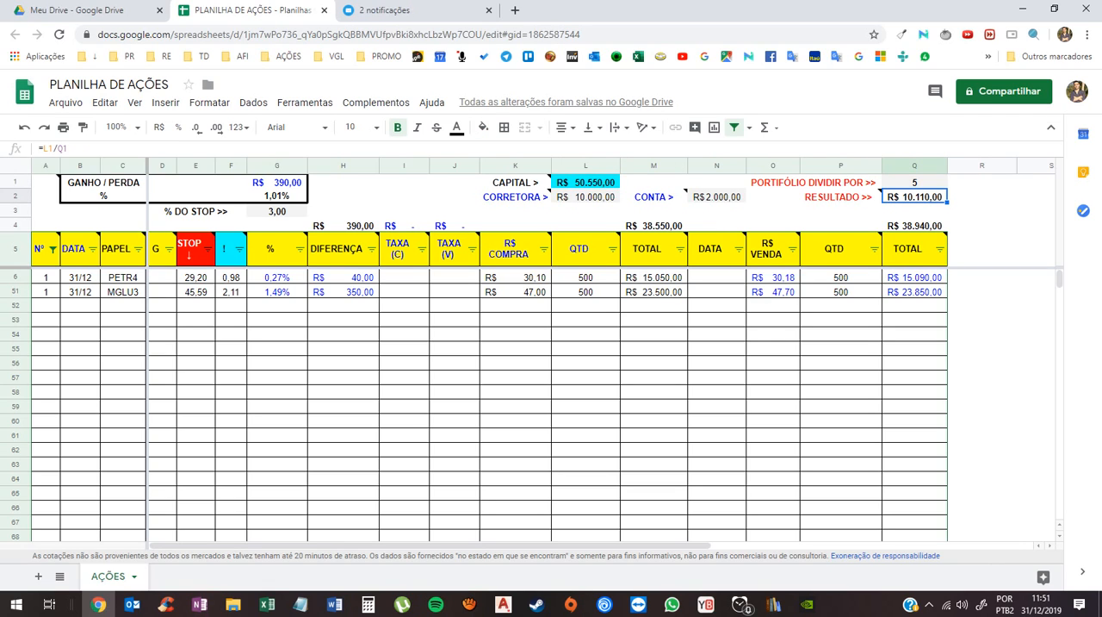
click(45, 278)
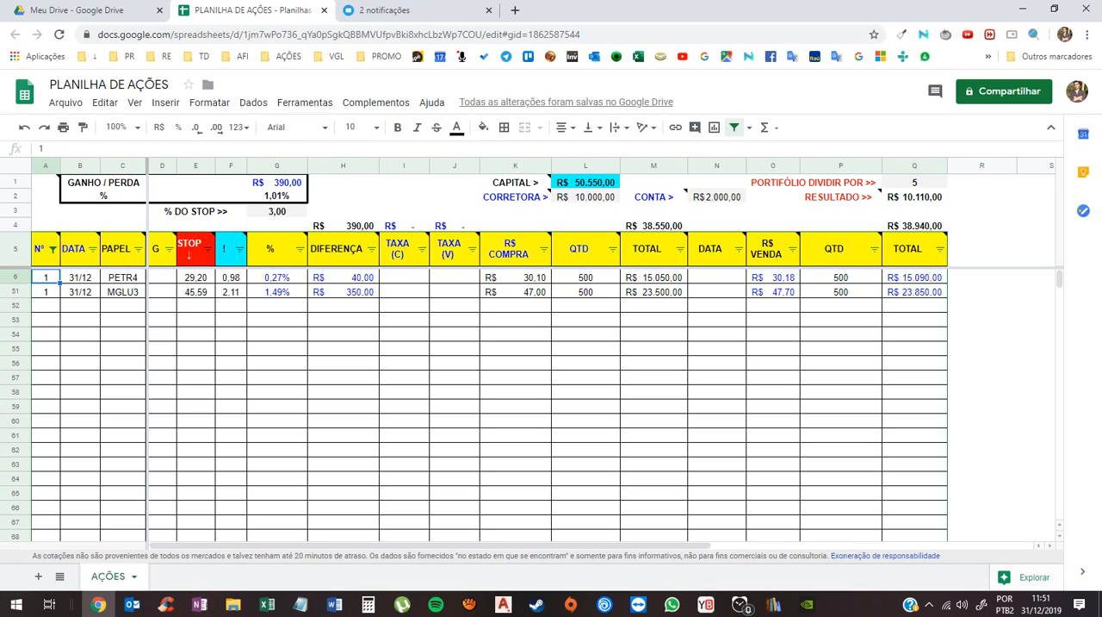
click(915, 226)
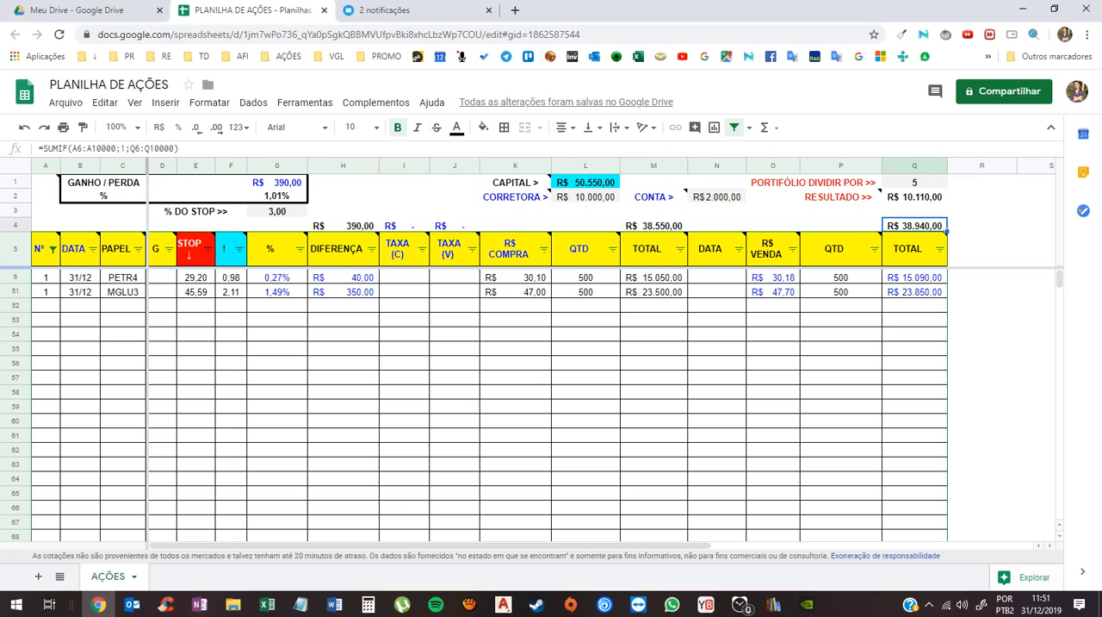
- Set the % DO STOP value in G3 to 2
click(196, 211)
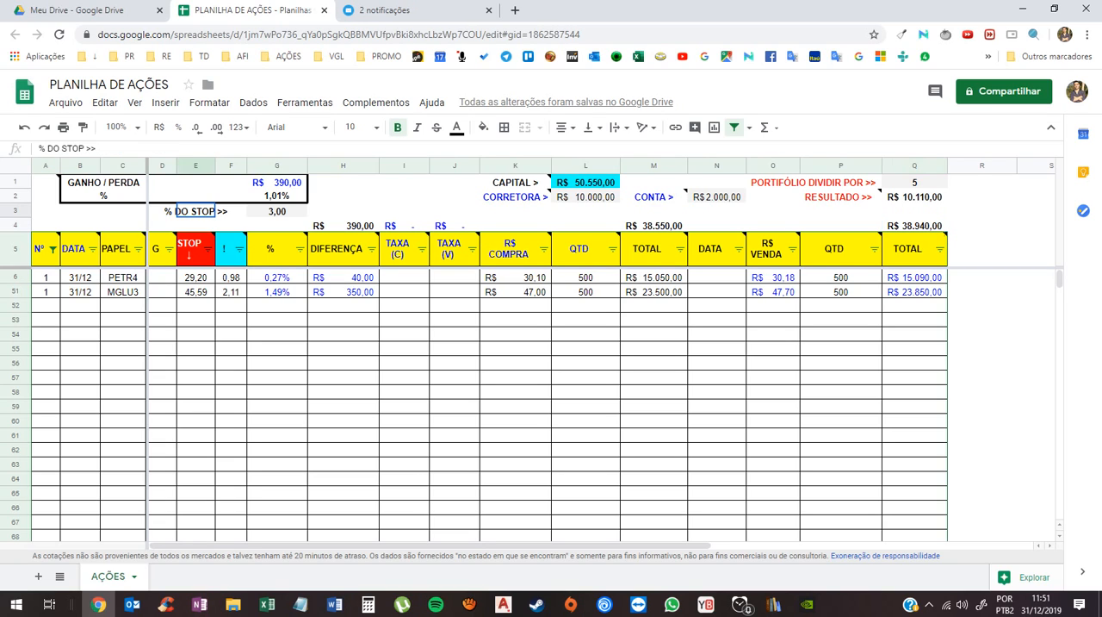
click(278, 211)
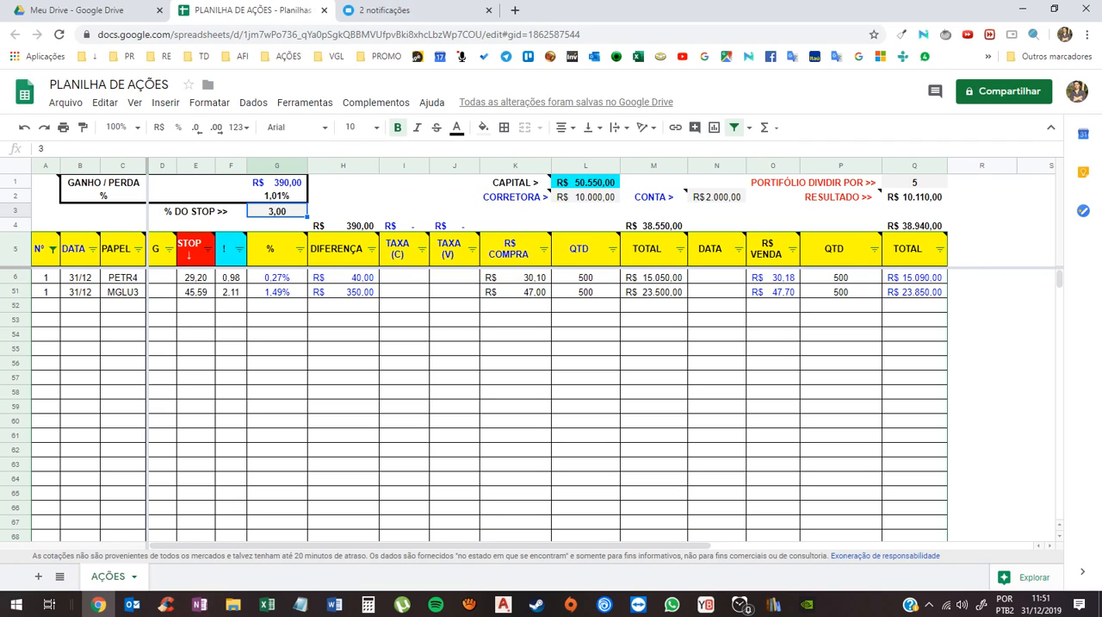
click(231, 278)
click(195, 277)
click(277, 211)
text(2)
key(Return)
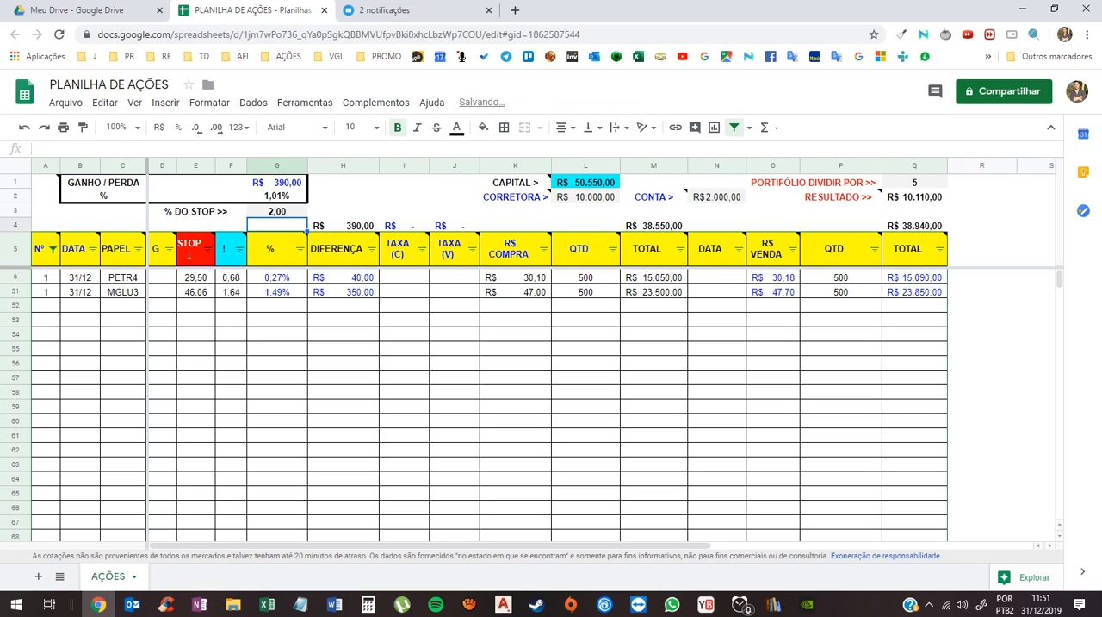
- Examine the STOP values of both stock rows and how the PETR4 row's STOP formula uses R$ COMPRA and % DO STOP
click(196, 277)
click(196, 292)
click(196, 278)
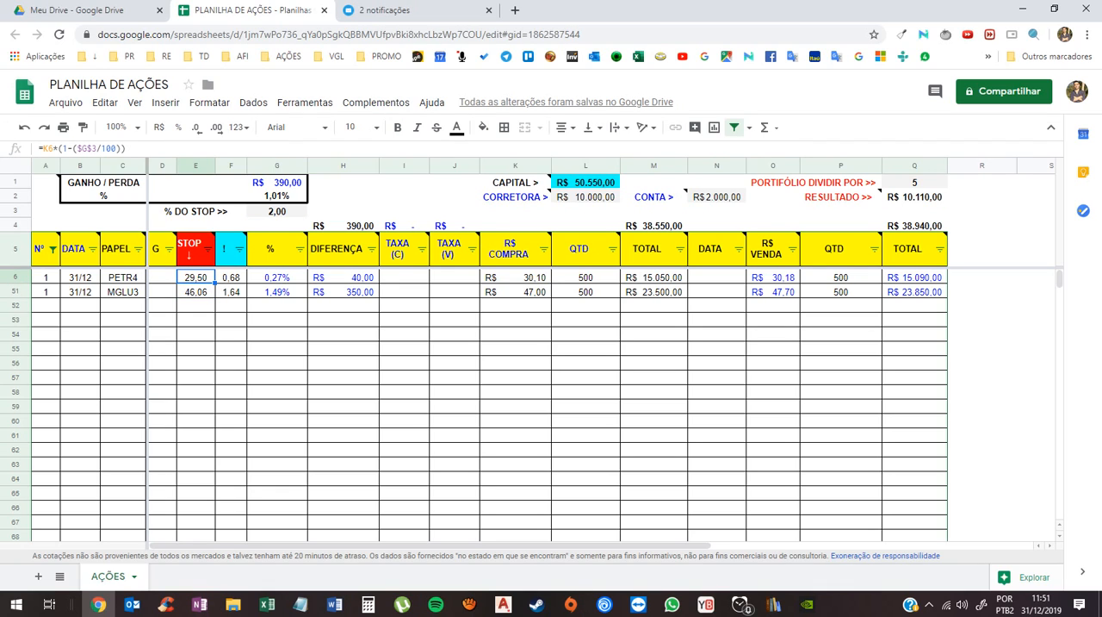
click(774, 277)
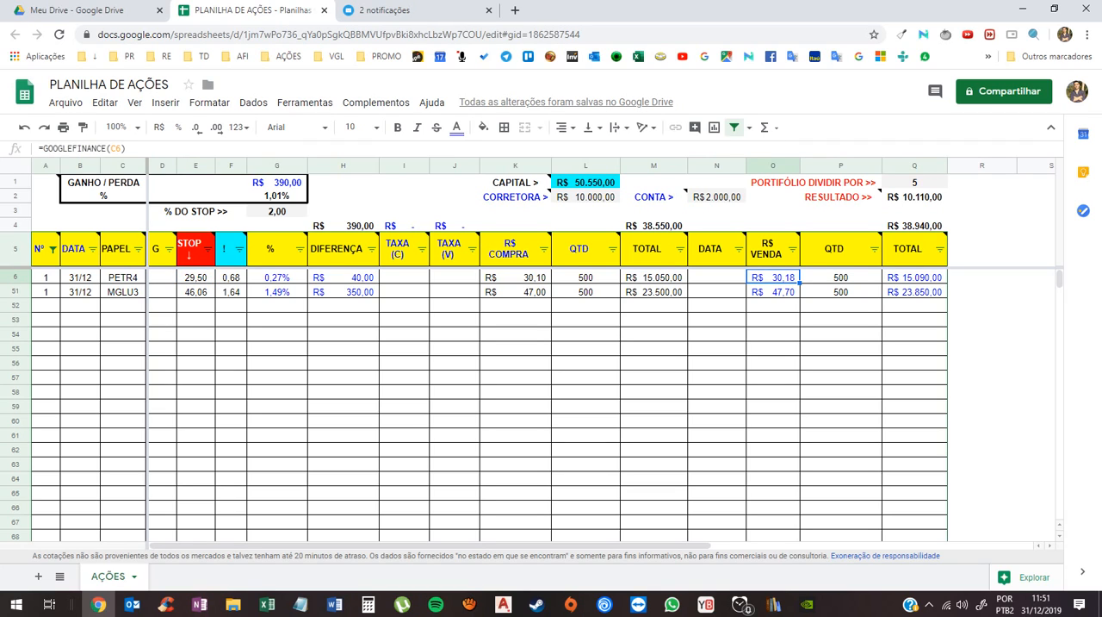
click(515, 277)
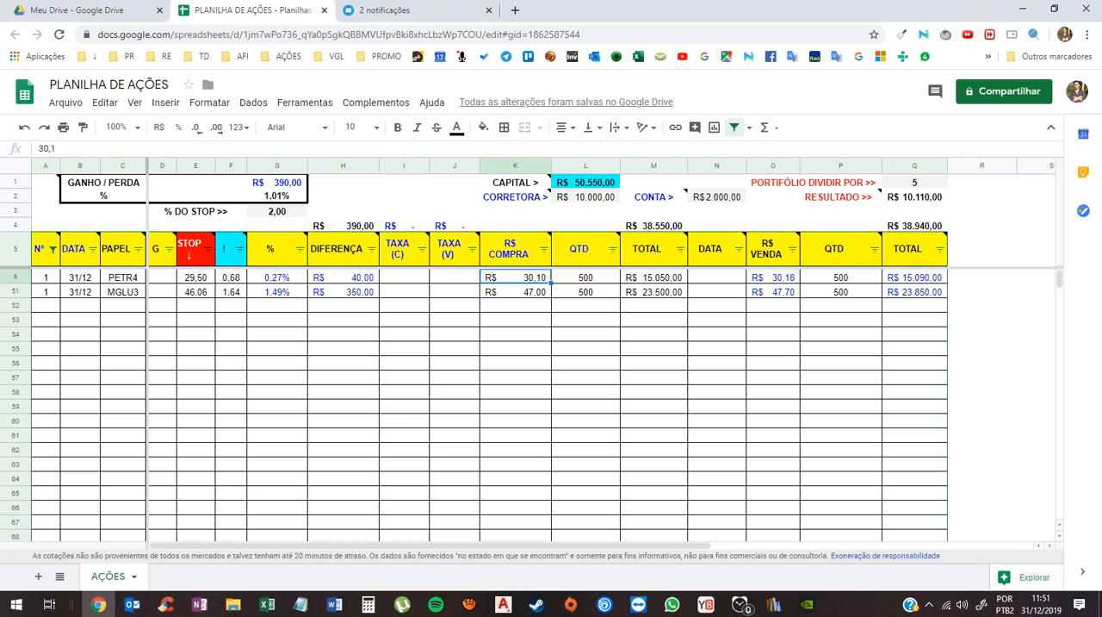
double_click(195, 277)
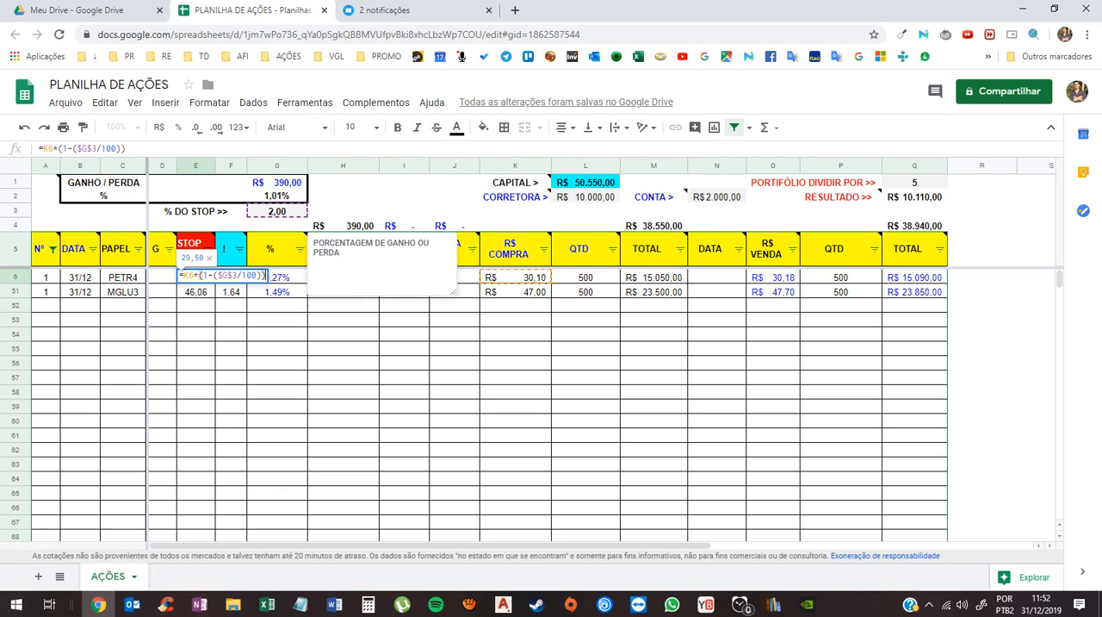
key(Escape)
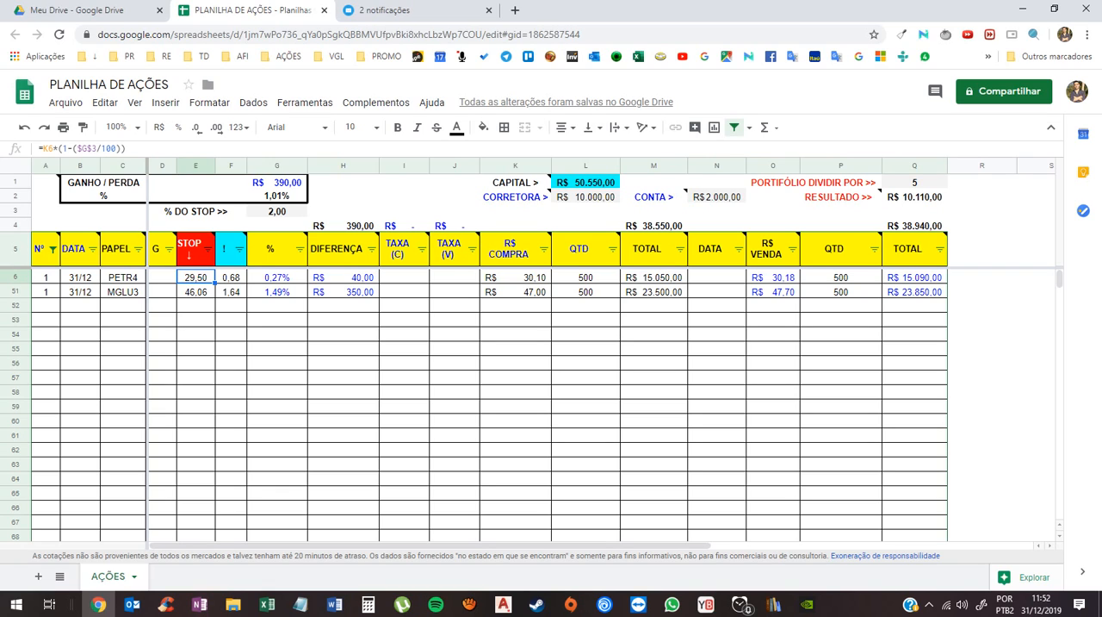
- Examine the formula of the PETR4 row's "!" cell and the cells it references
click(231, 277)
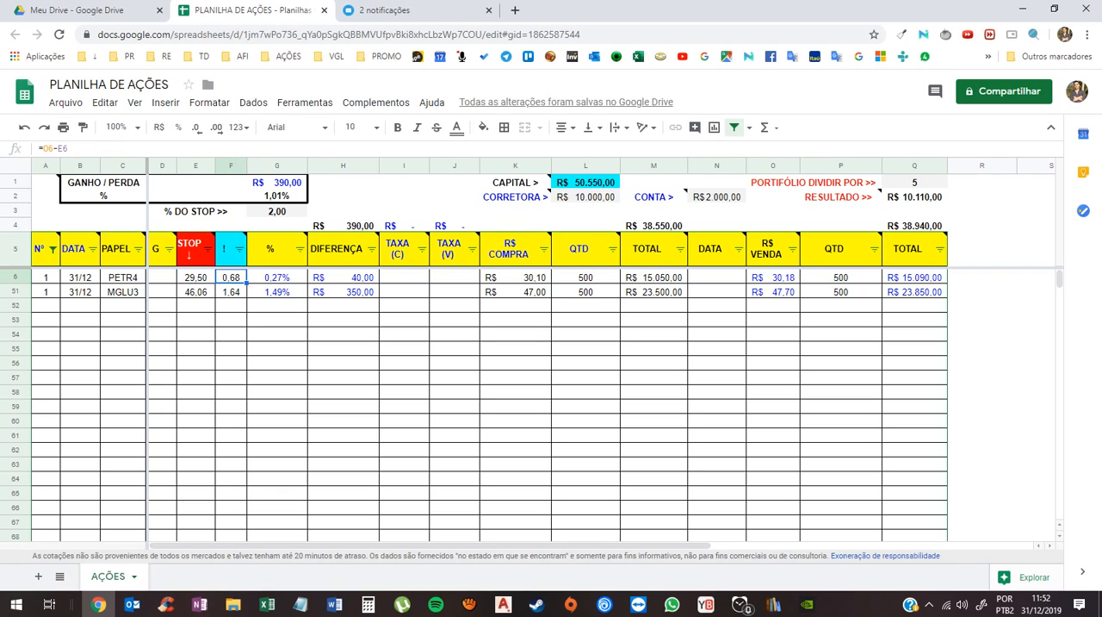
key(F2)
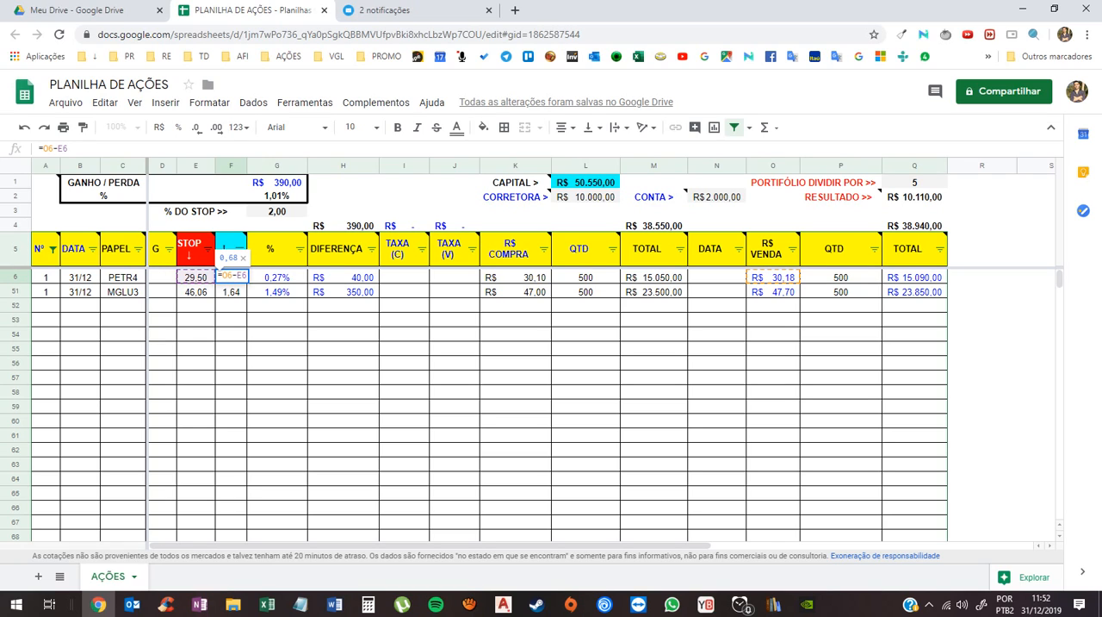
- Set the PETR4 row's R$ VENDA to 29,49, just below its STOP value
key(Escape)
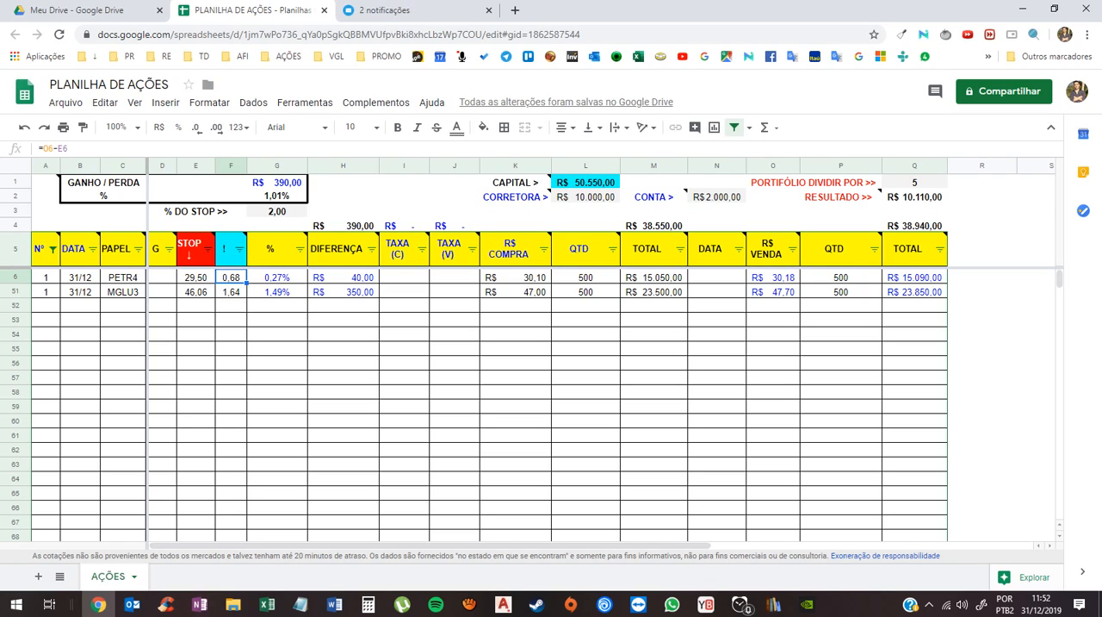
click(195, 277)
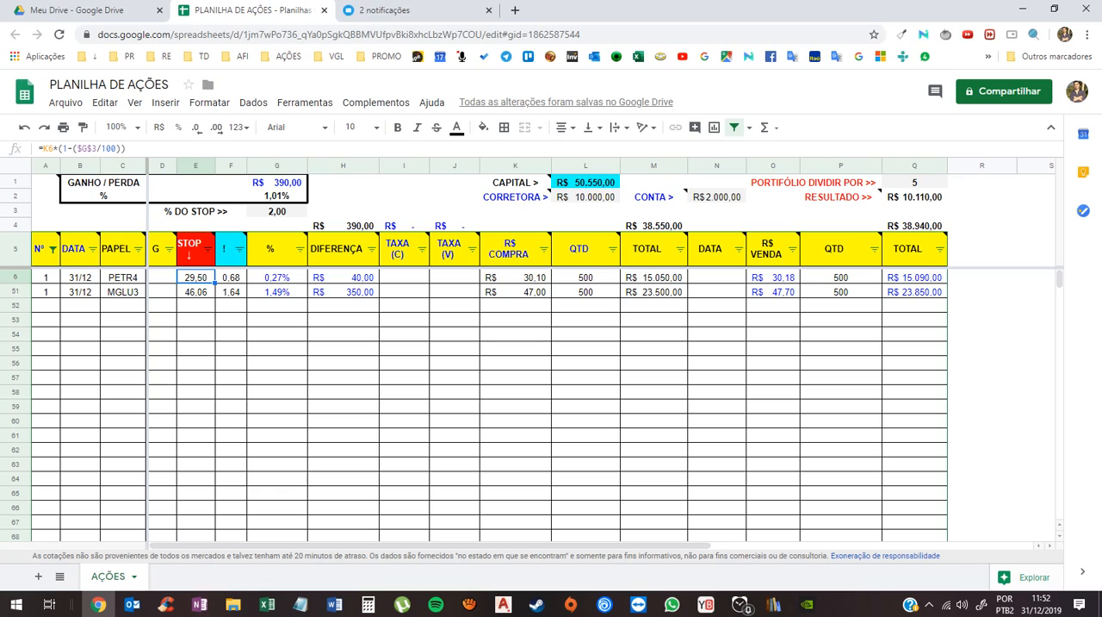
click(774, 277)
text(29,)
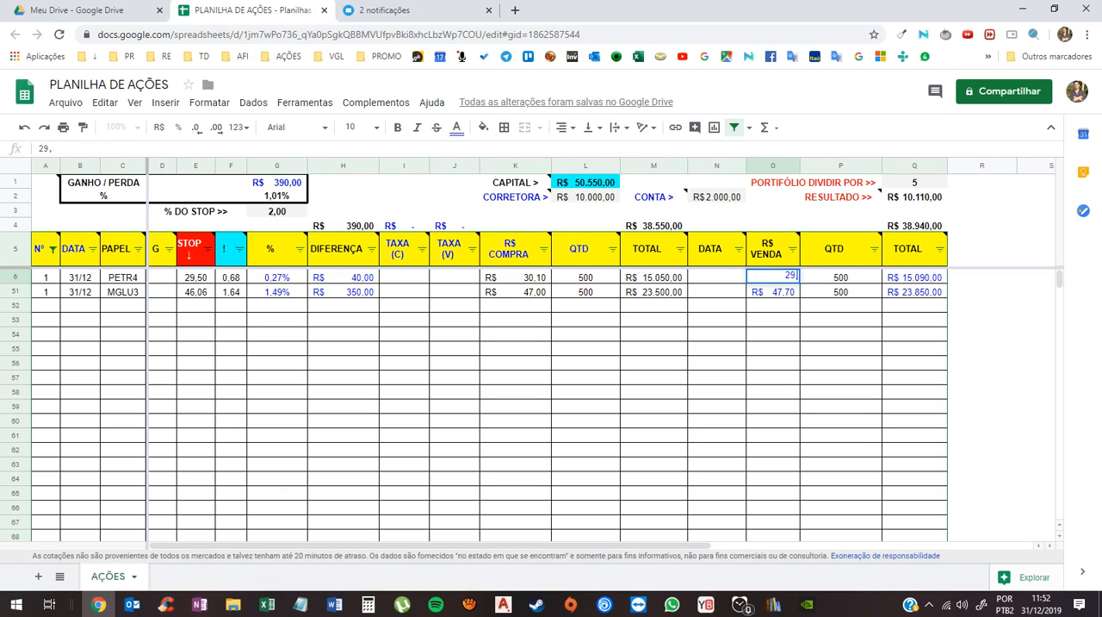
text(49)
key(Return)
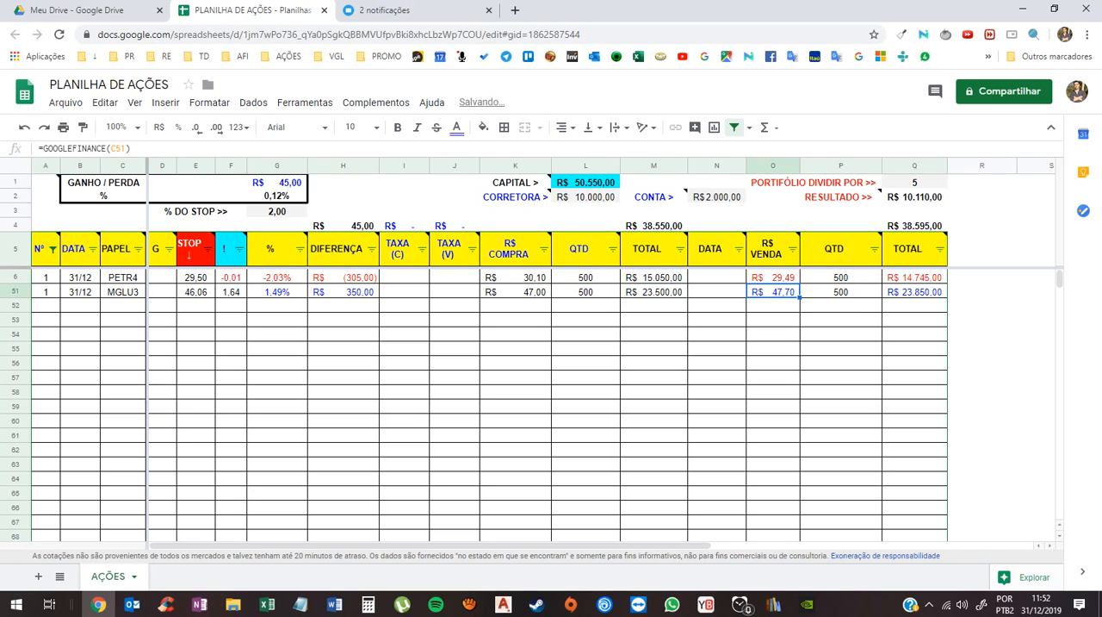
- Examine how the PETR4 row's "!", %, DIFERENÇA and STOP cells respond to the changed sale price
click(231, 277)
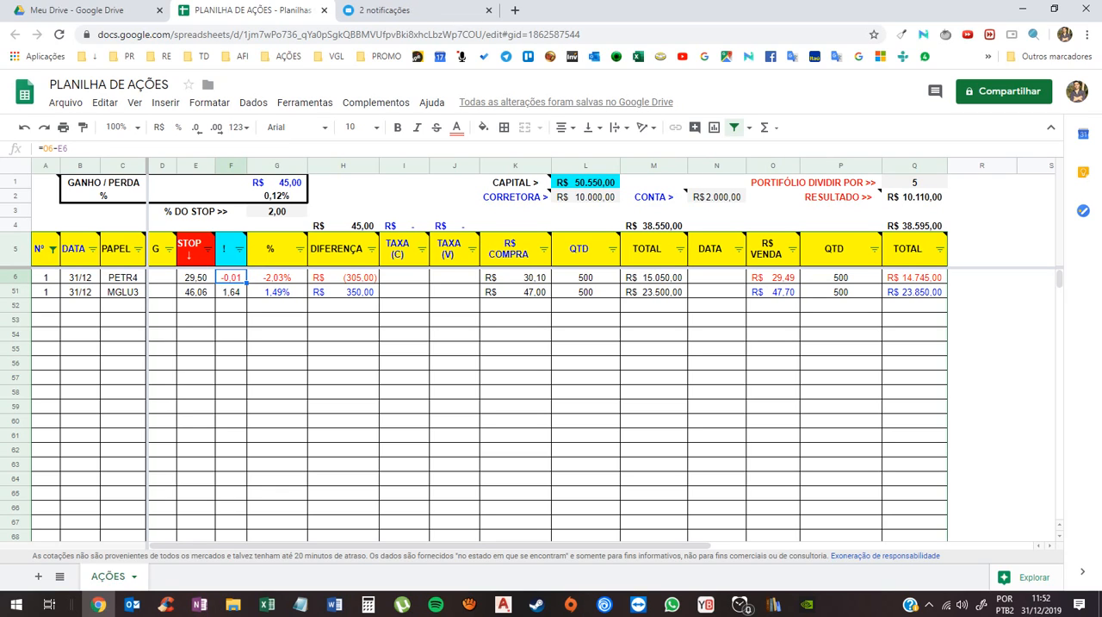
click(277, 277)
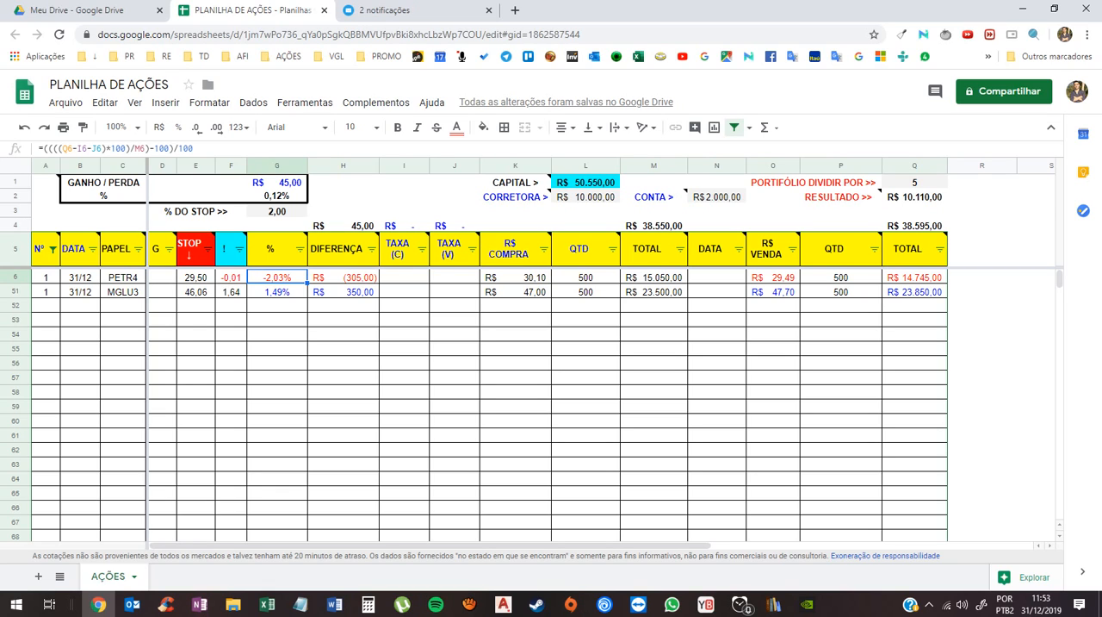
click(343, 278)
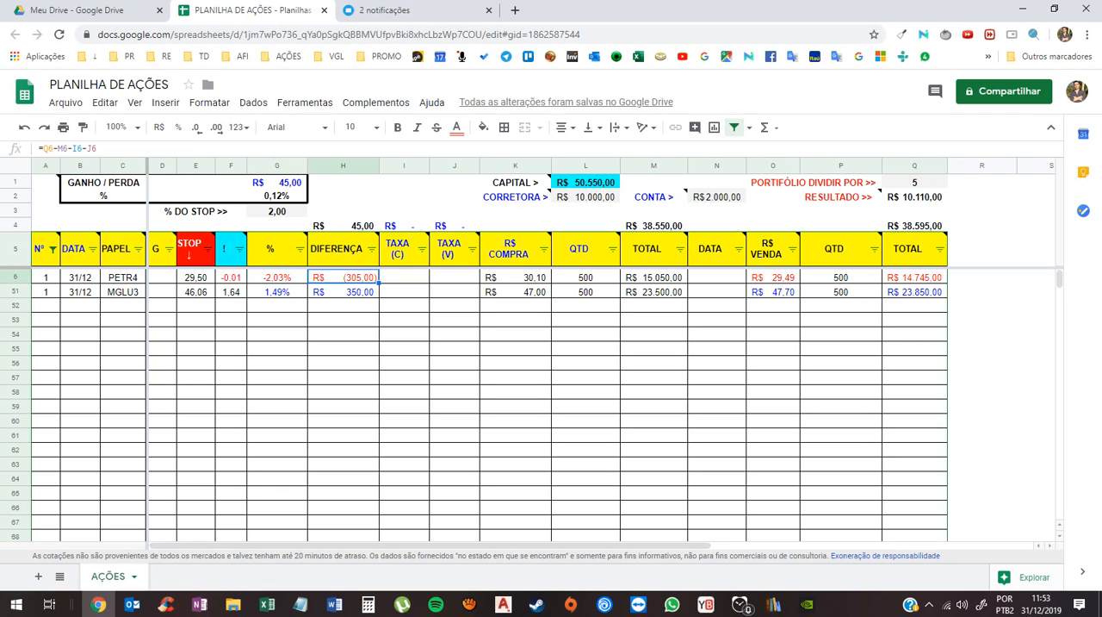
click(278, 277)
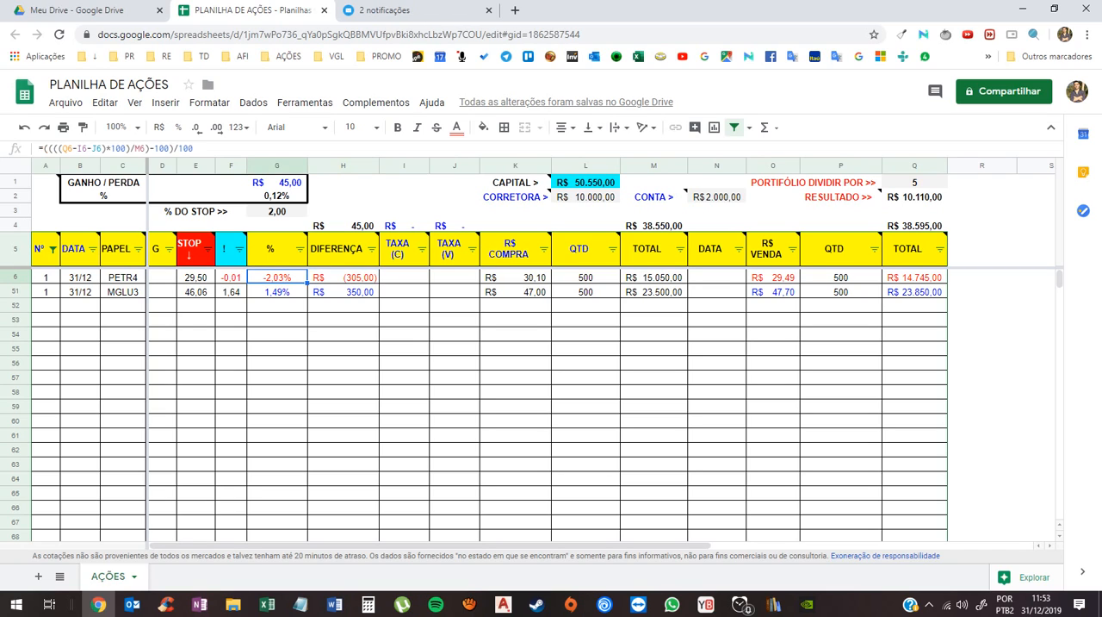
click(231, 277)
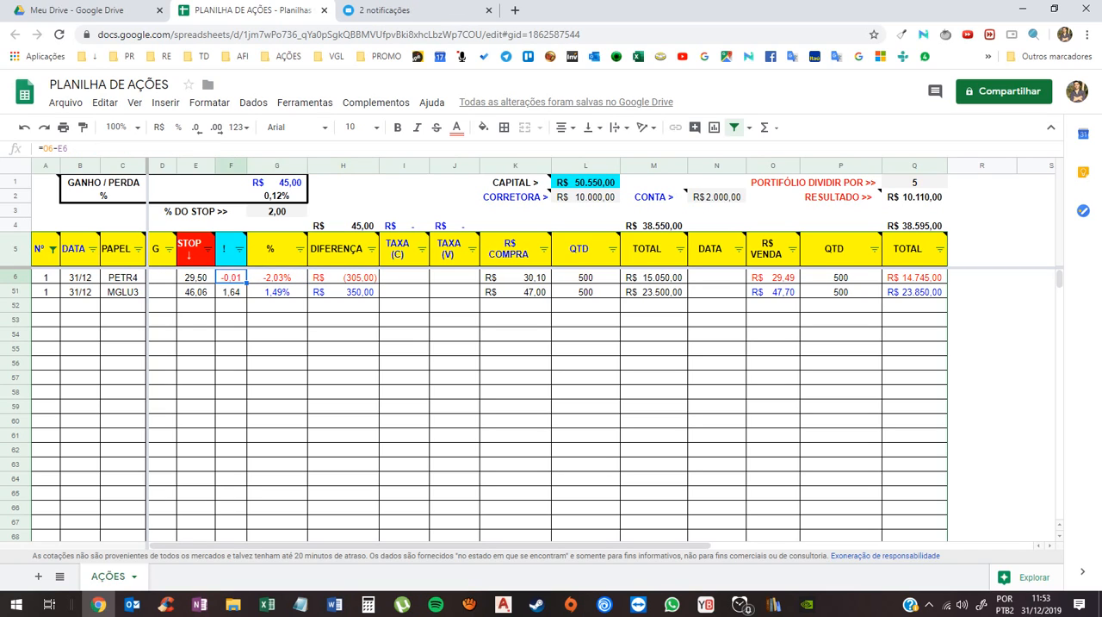
click(197, 278)
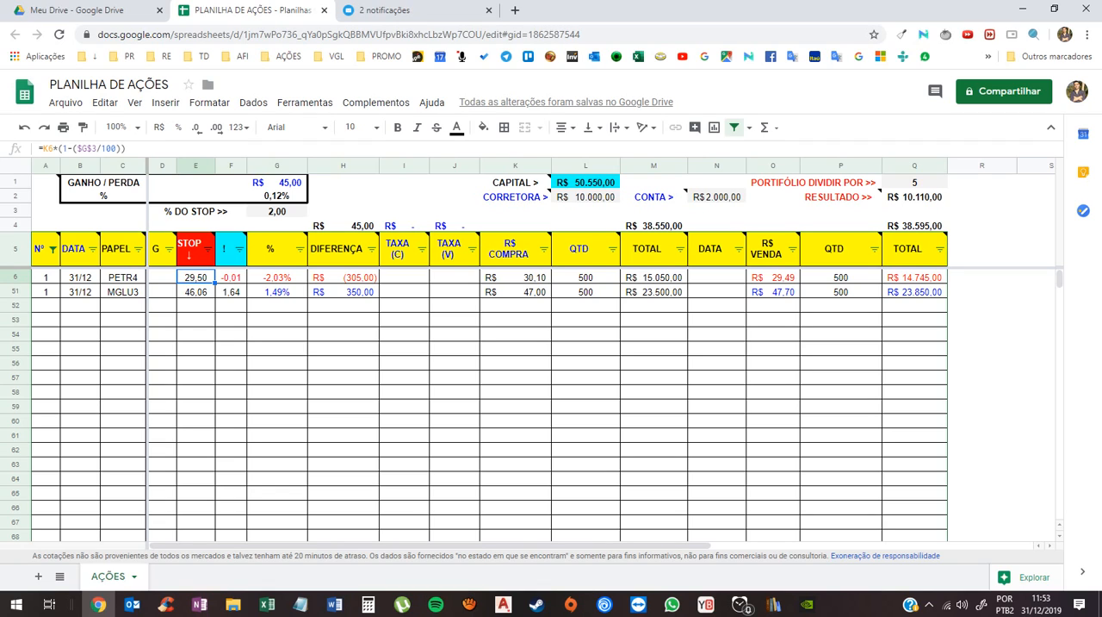
- Replace the PETR4 row's R$ VENDA value with the live quote formula =GOOGLEFINANCE(C6)
click(773, 278)
text(=)
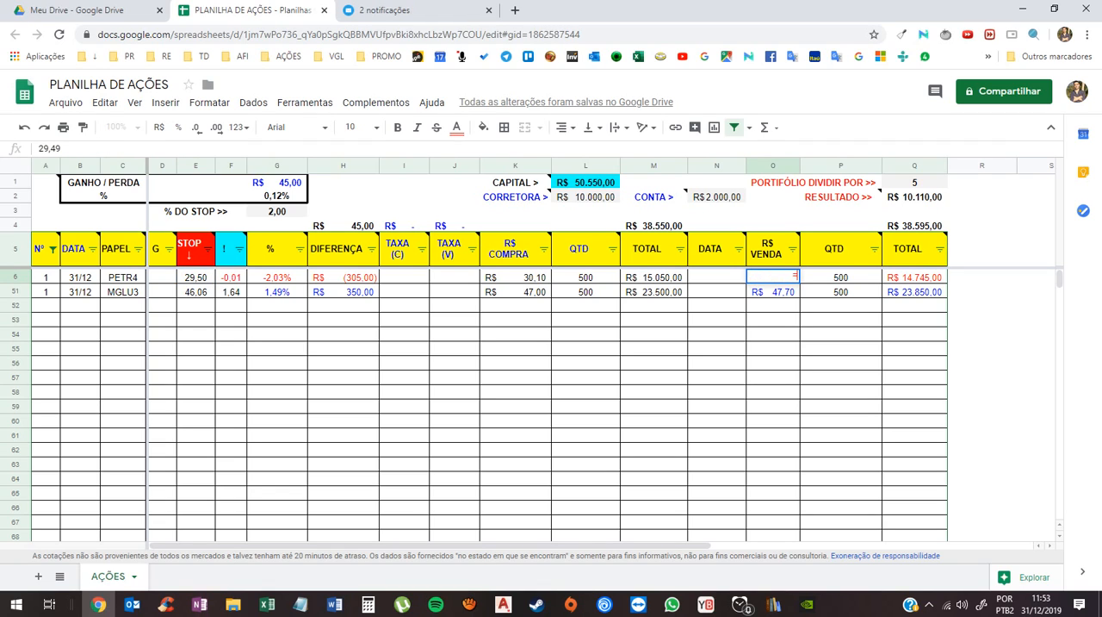
text(GOO)
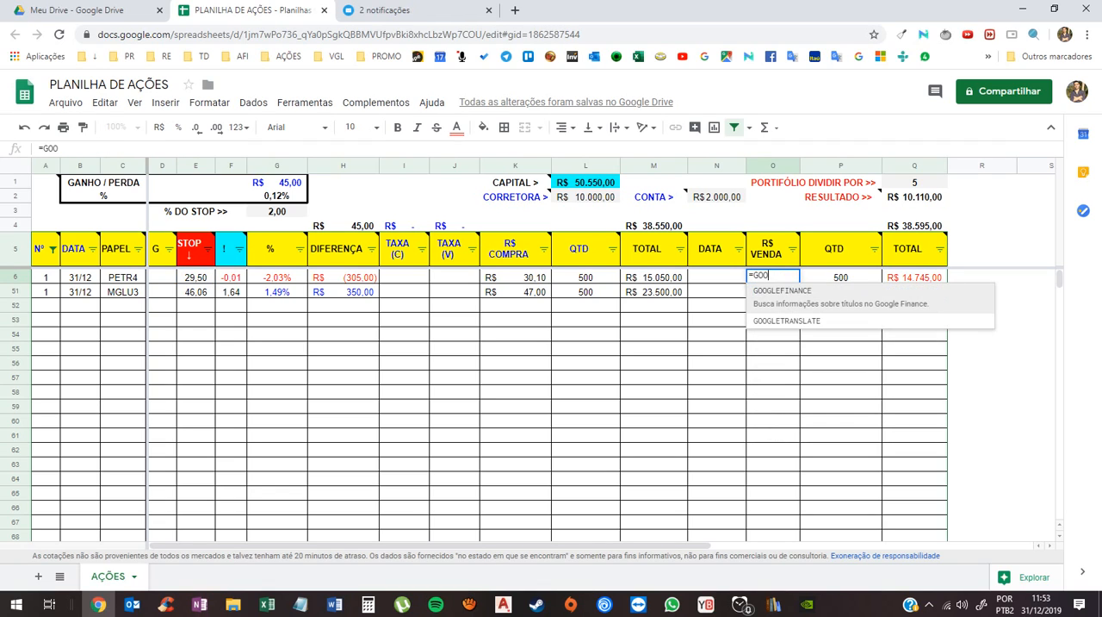
text(GLE)
key(Tab)
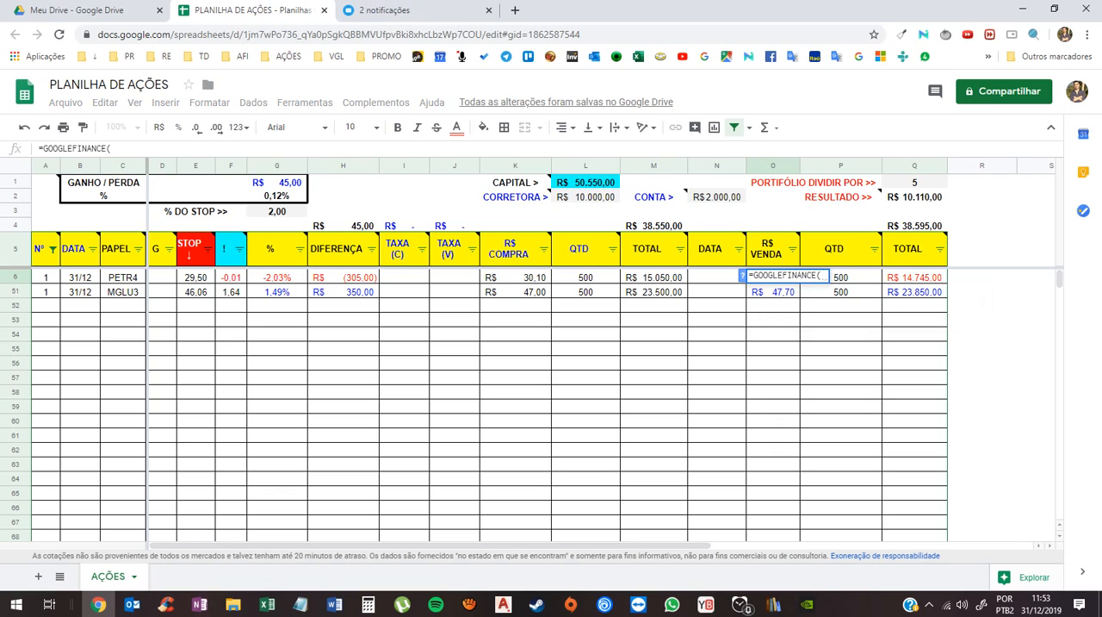
click(123, 277)
text())
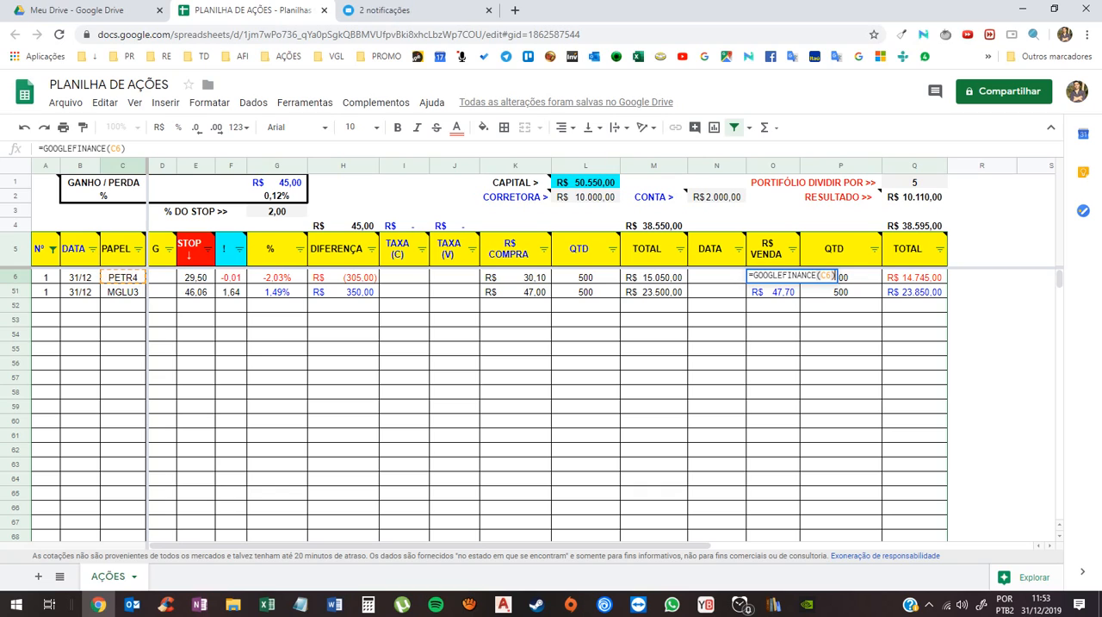
key(Return)
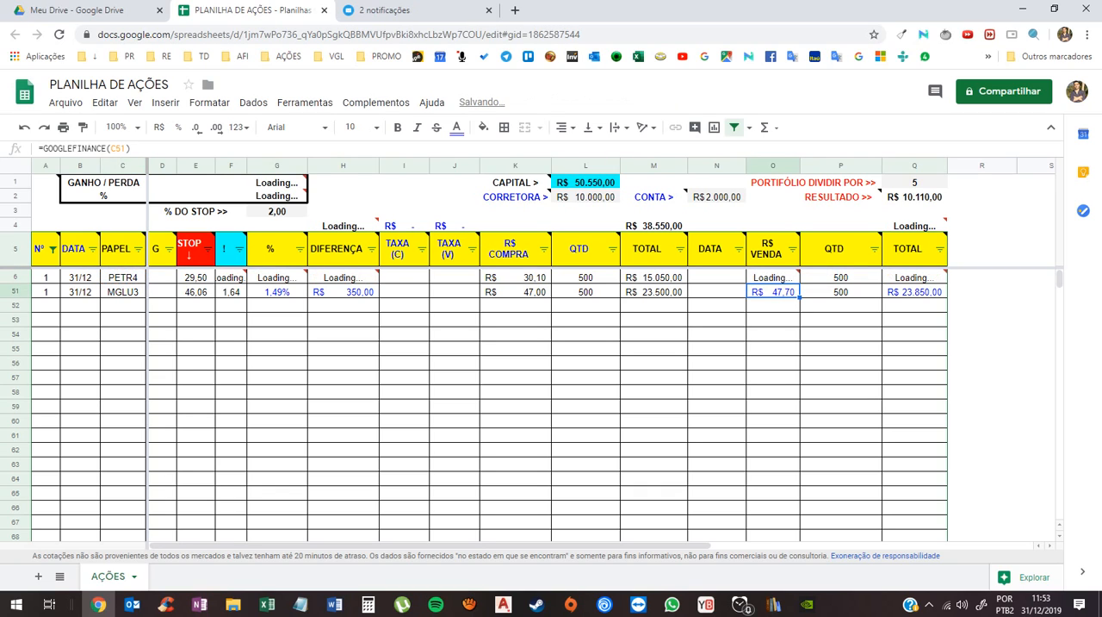
click(716, 349)
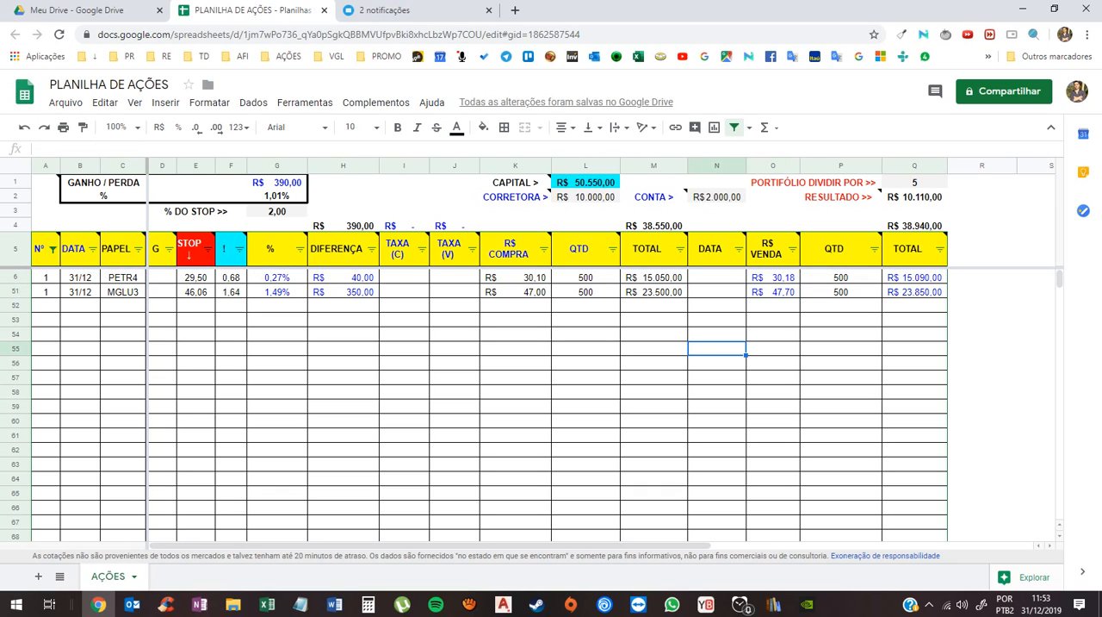
- Enter 31/12 as the sale DATA for both the PETR4 and MGLU3 rows
click(716, 277)
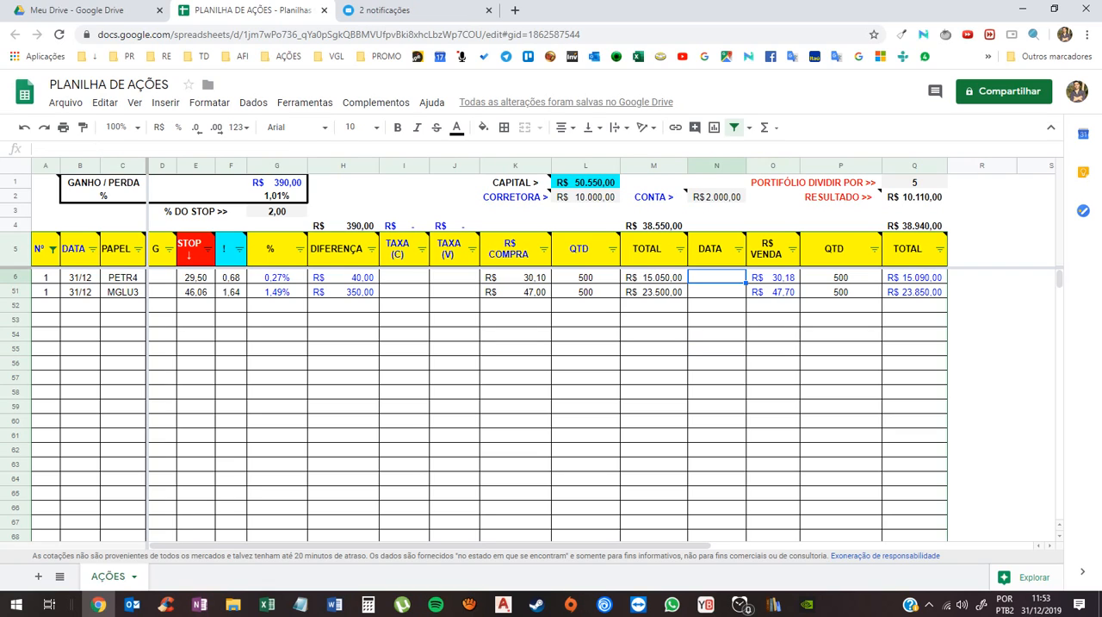
text(31/12)
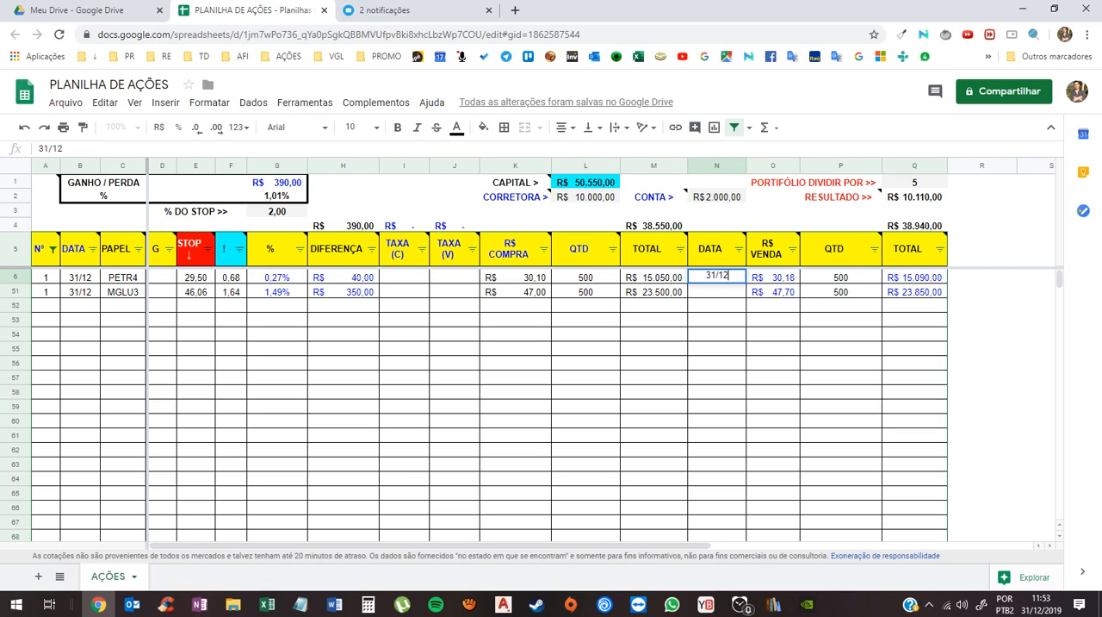
key(Return)
text(31/12)
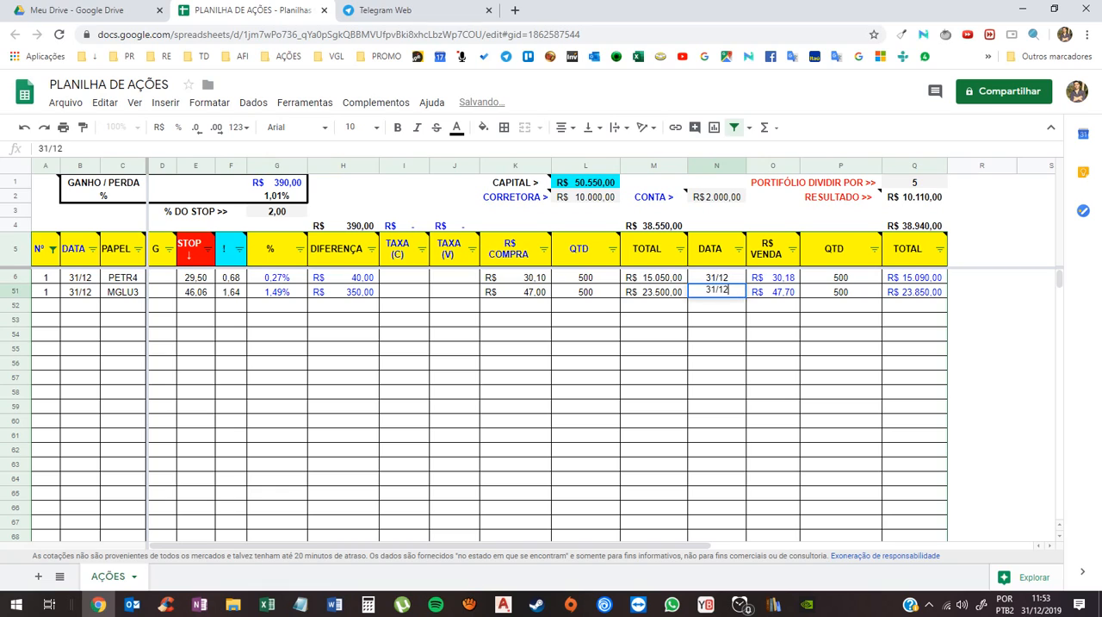
key(Return)
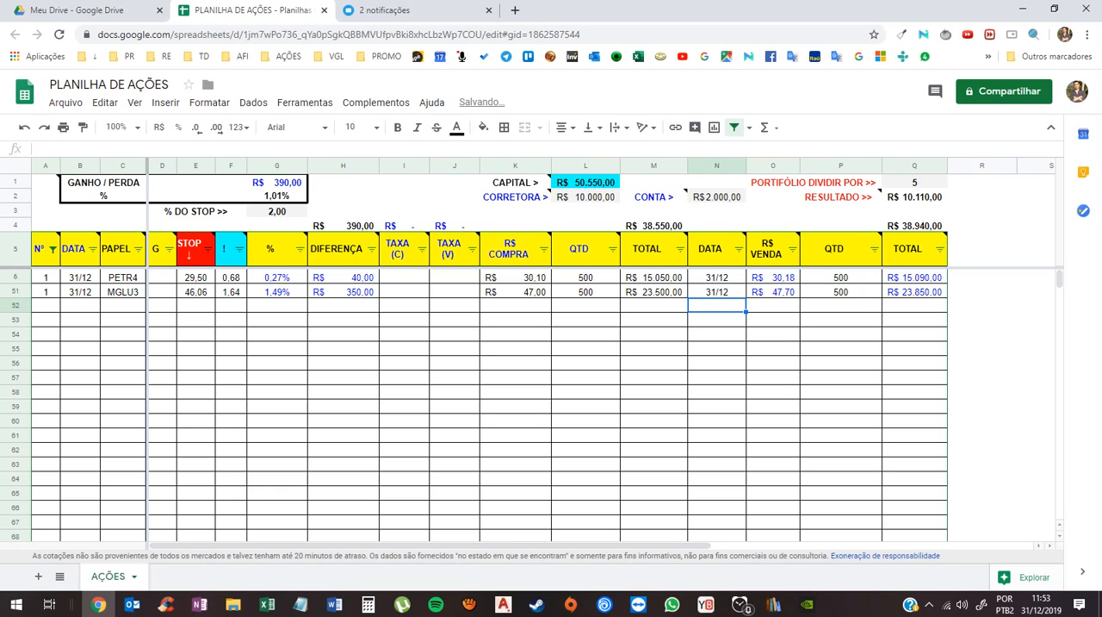
- Change the Nº of both the PETR4 and MGLU3 rows to 5
click(45, 278)
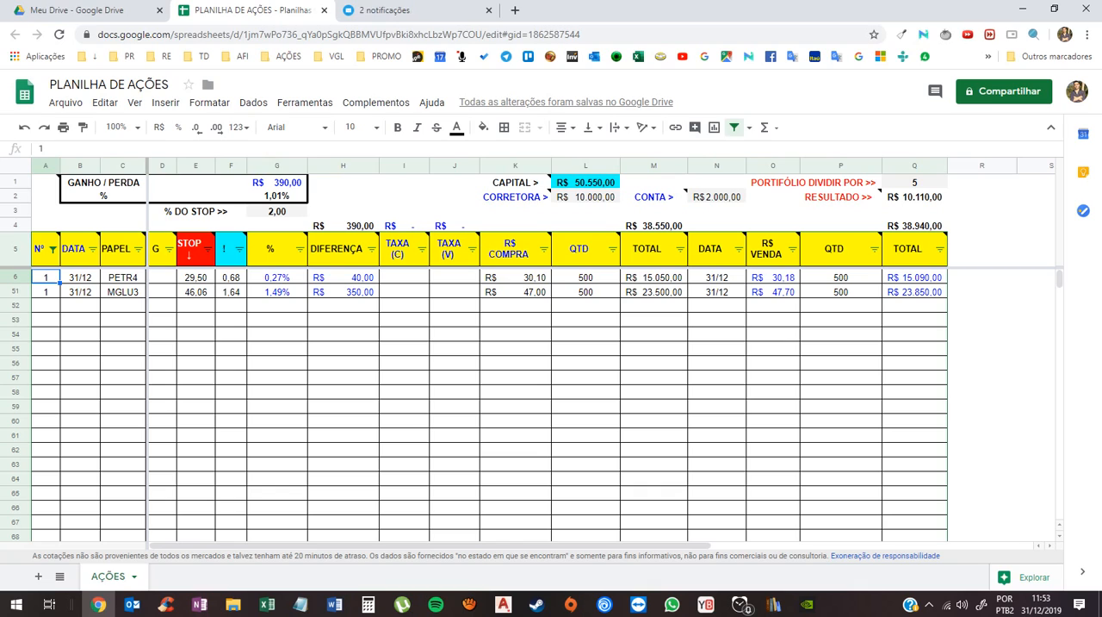
text(5)
key(Return)
text(5)
key(Return)
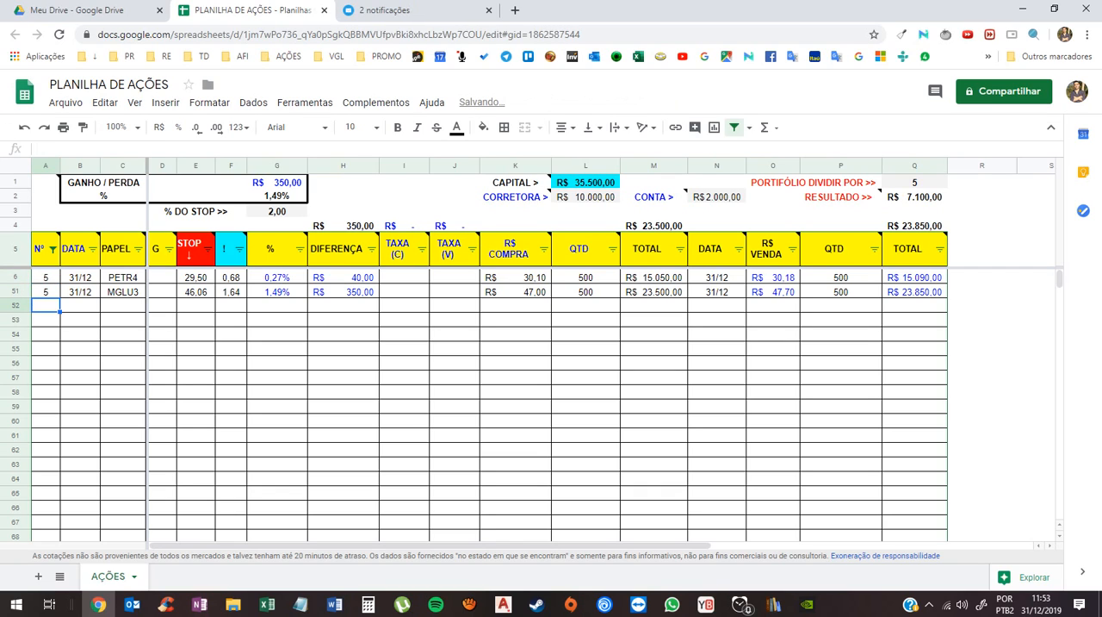
click(653, 363)
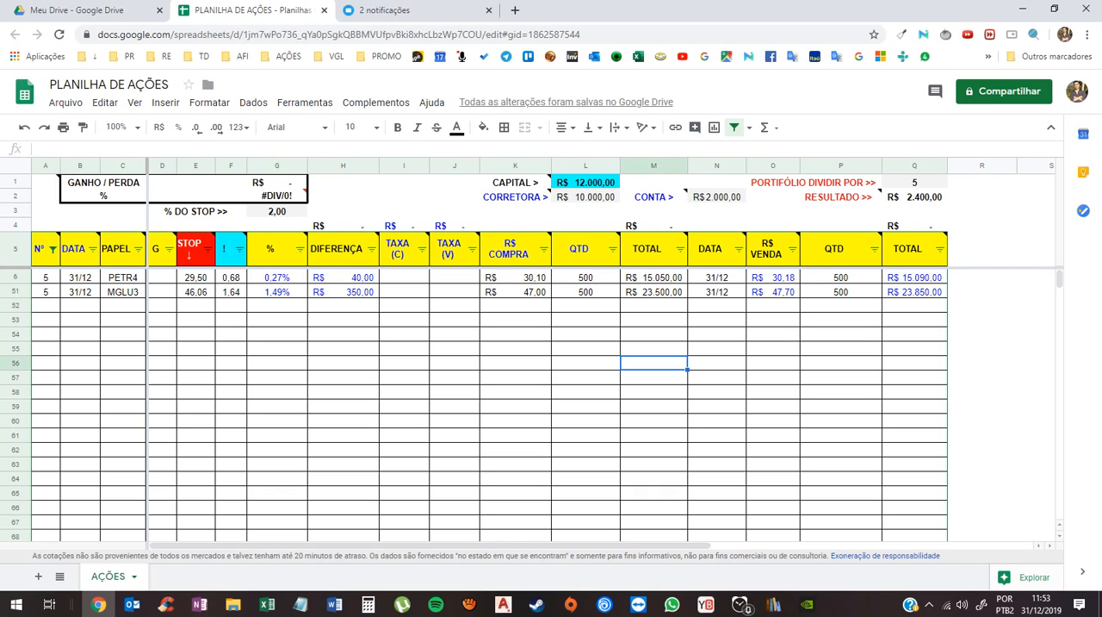
- Compare the CAPITAL, CORRETORA and CONTA amounts with both rows' purchase TOTAL and DIFERENÇA values
click(586, 183)
click(586, 197)
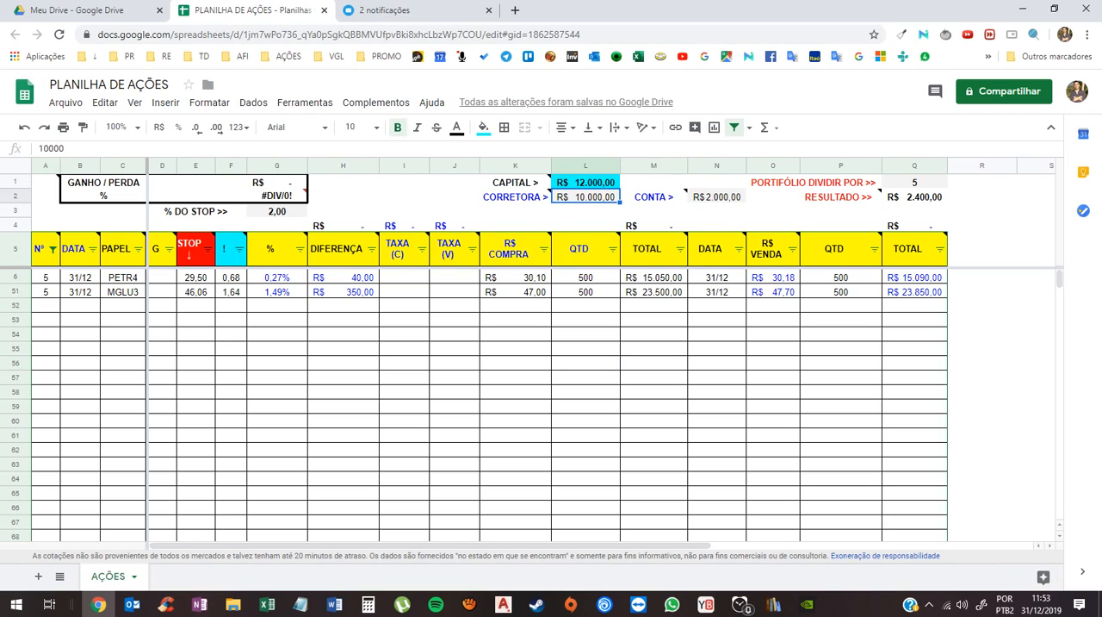
click(716, 197)
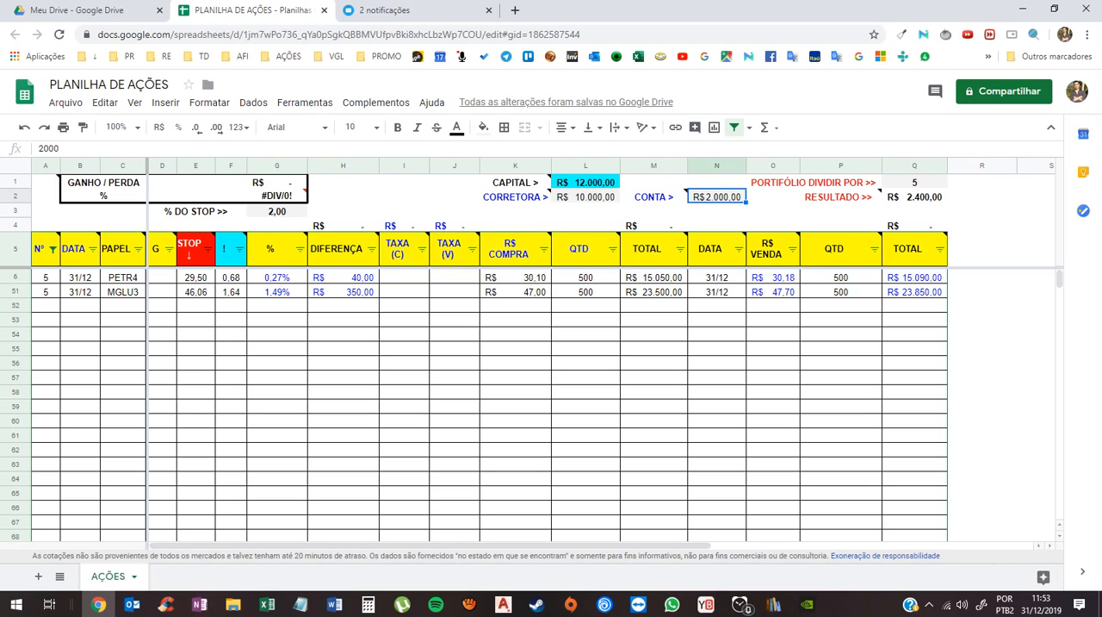
drag(653, 277, 653, 291)
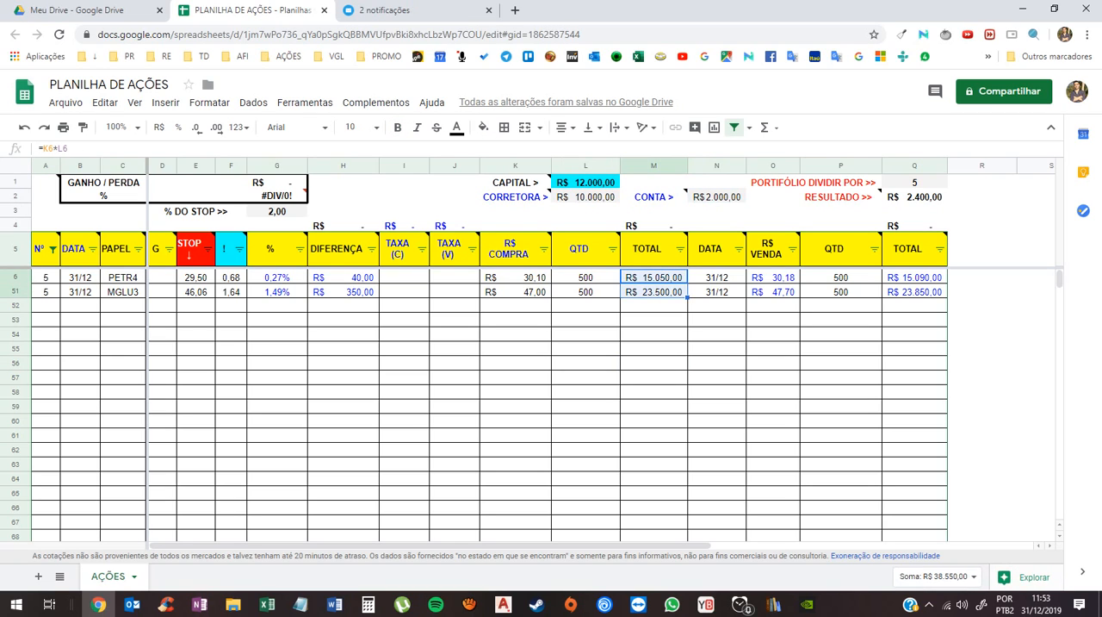
drag(342, 277, 343, 292)
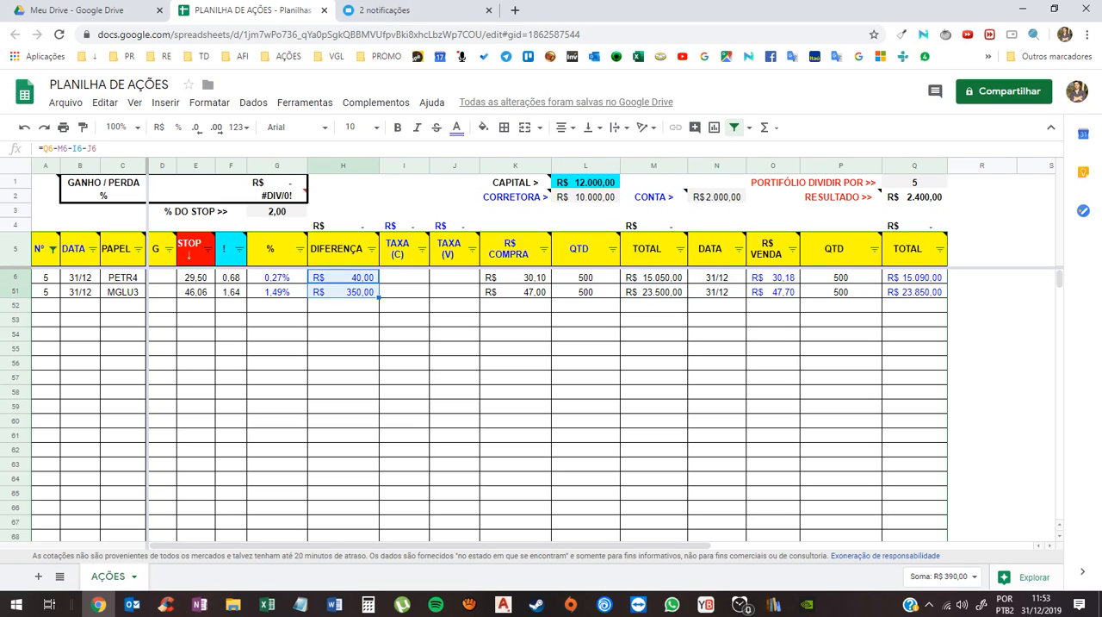
click(586, 349)
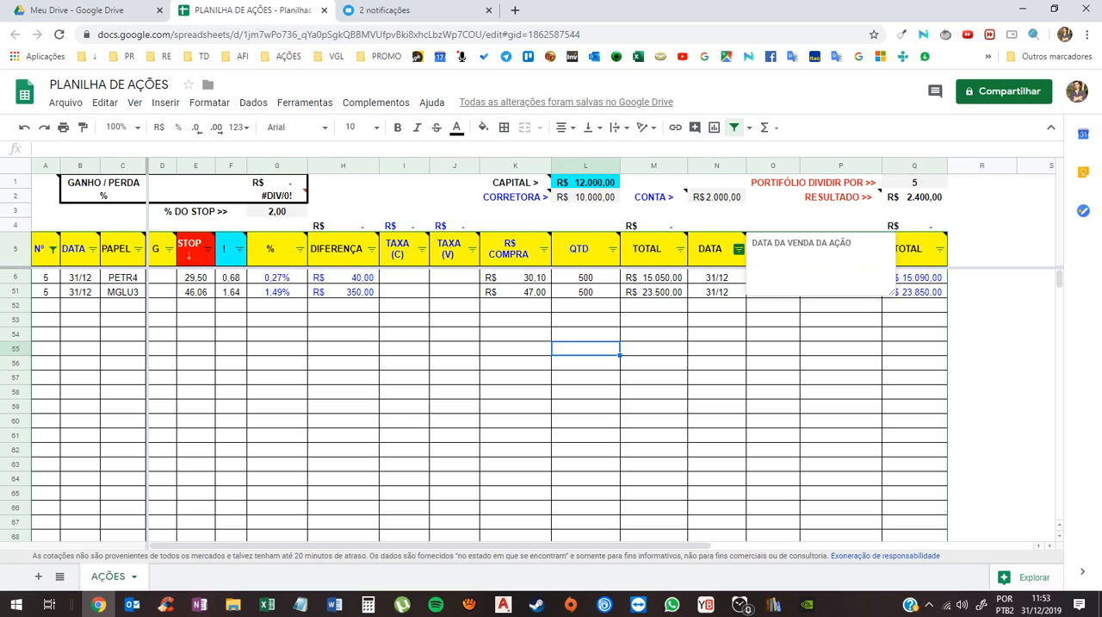
- Inspect the filter values of the sale DATA column, then review both rows' sale dates and sale TOTAL values
click(739, 249)
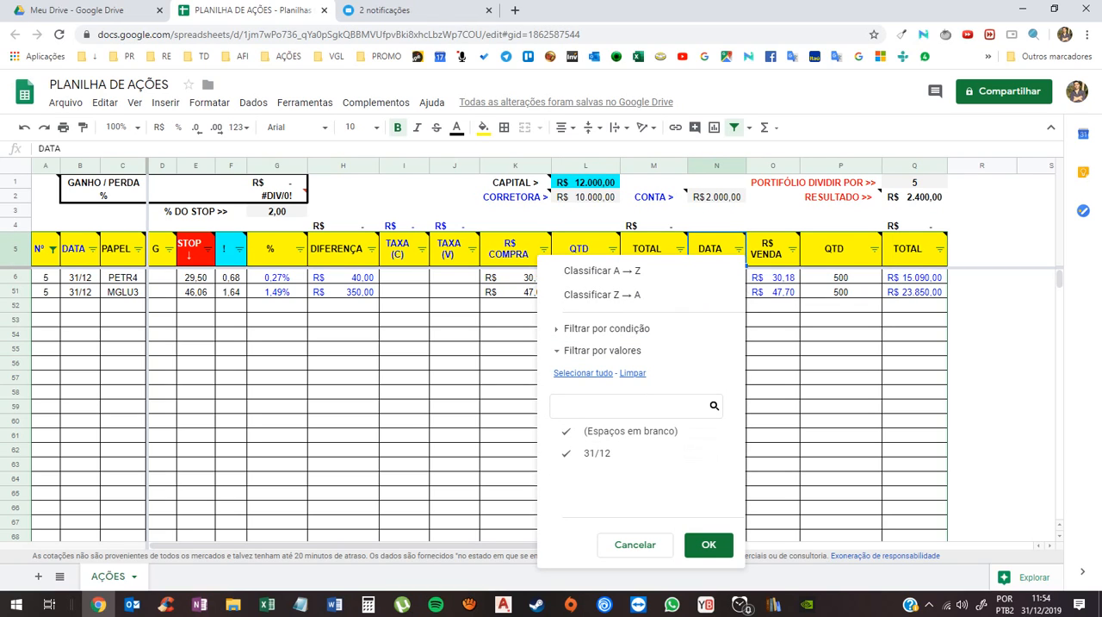
click(636, 544)
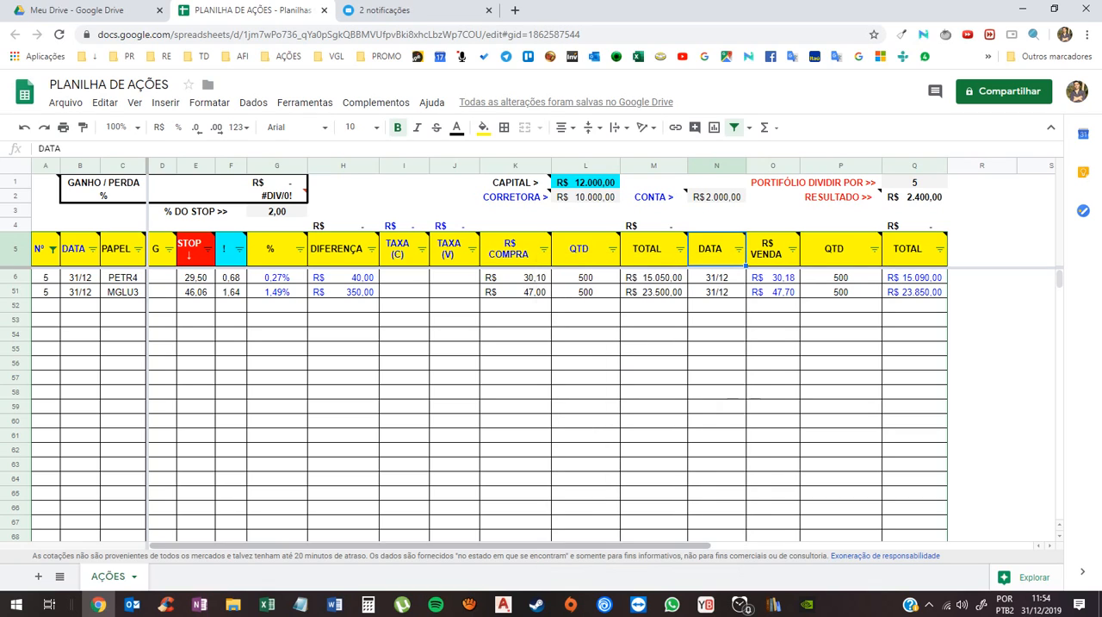
click(716, 407)
drag(717, 278, 717, 292)
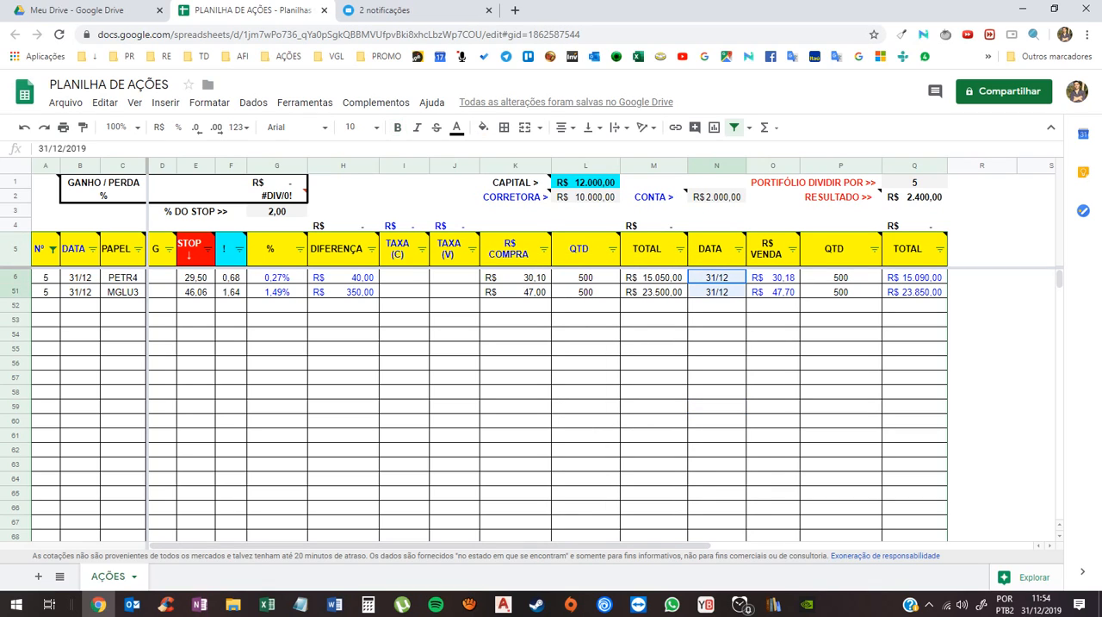
drag(914, 277, 914, 292)
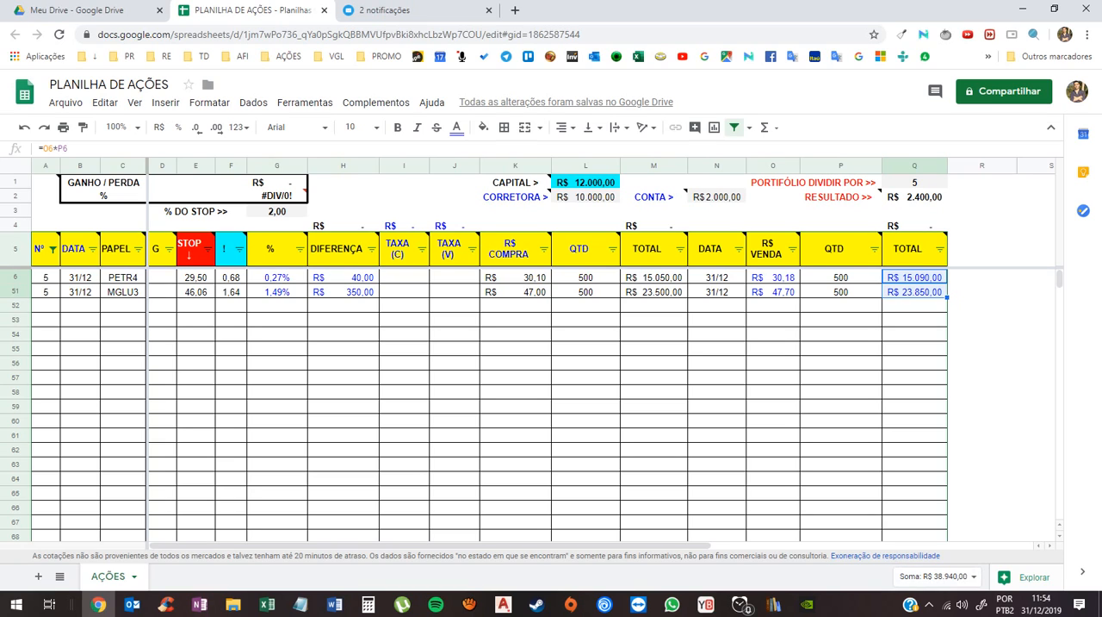
- Enter 3 as TAXA (C) and 5 as TAXA (V) for the PETR4 row
click(404, 276)
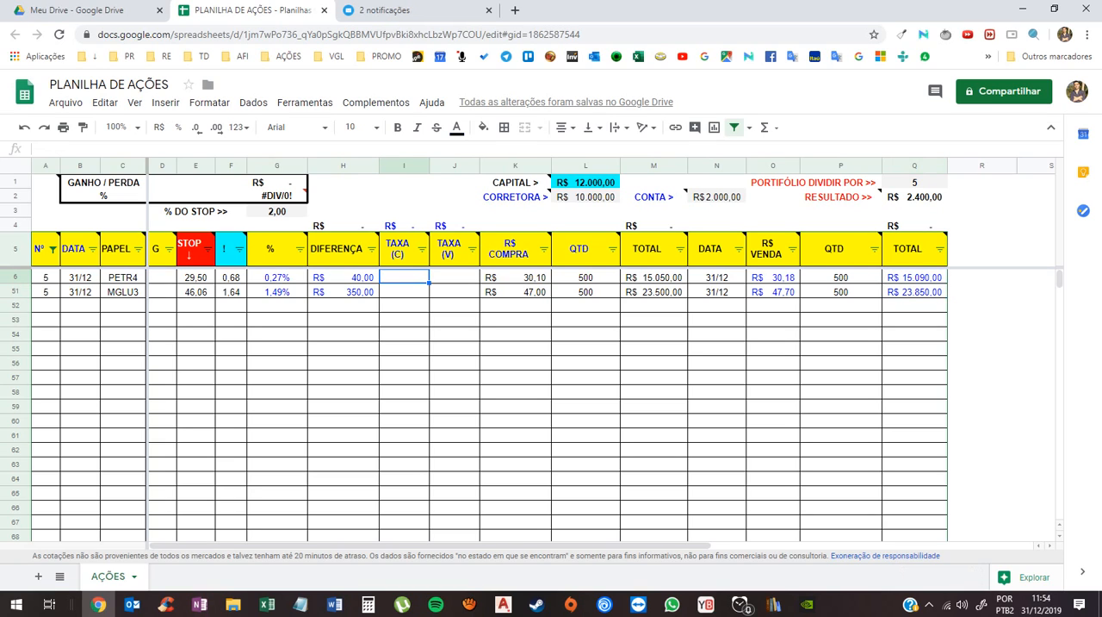
text(3)
key(Tab)
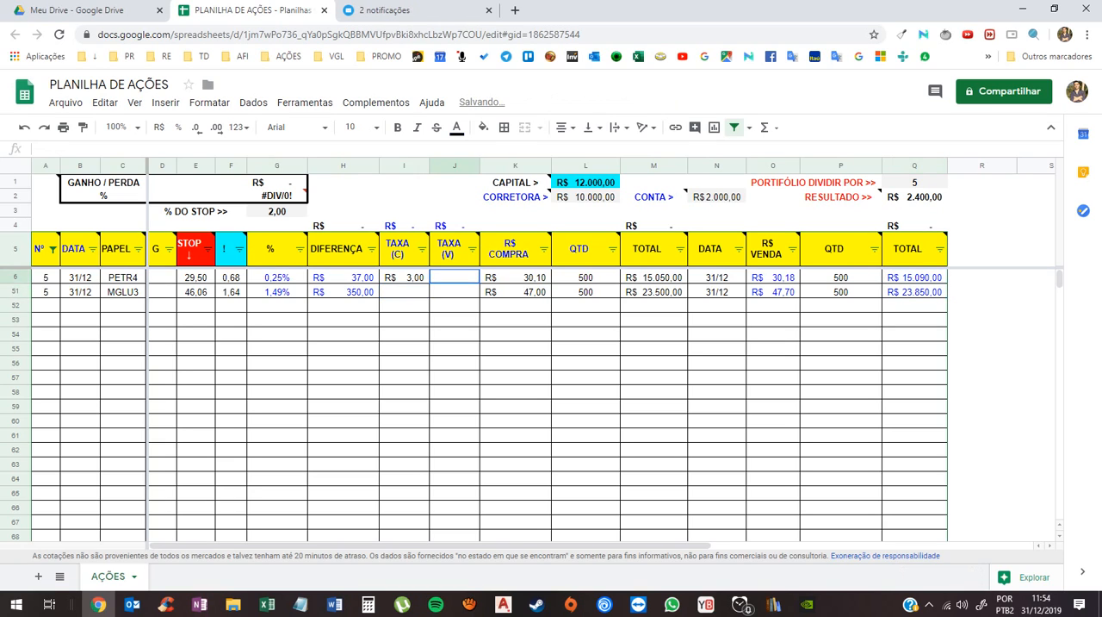
text(5)
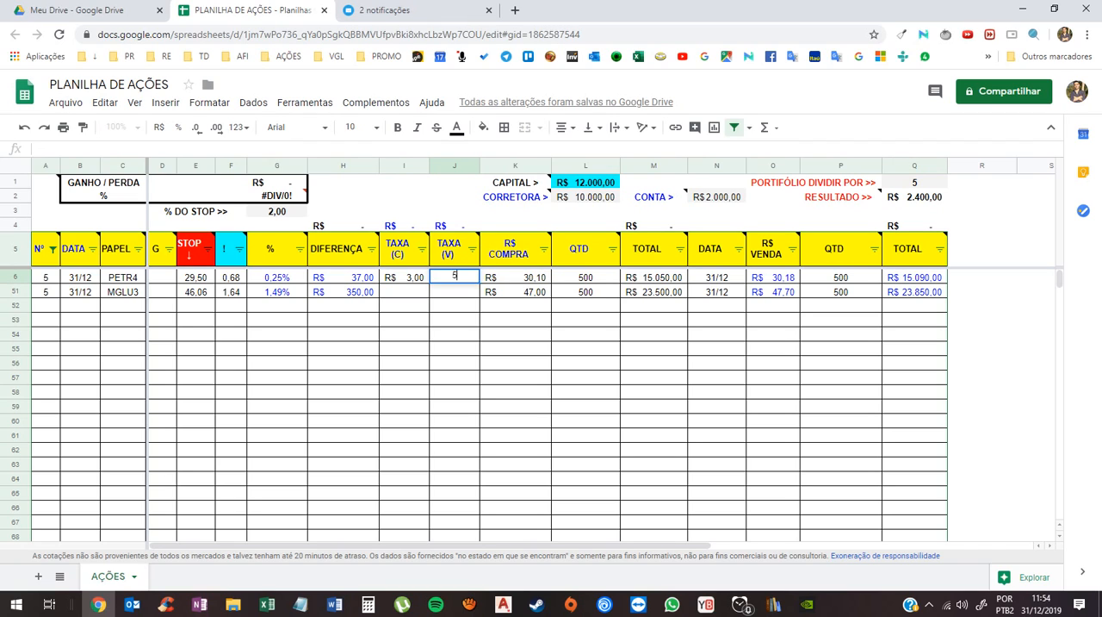
key(Return)
- Enter 10 as both TAXA (C) and TAXA (V) for the MGLU3 row
key(Left)
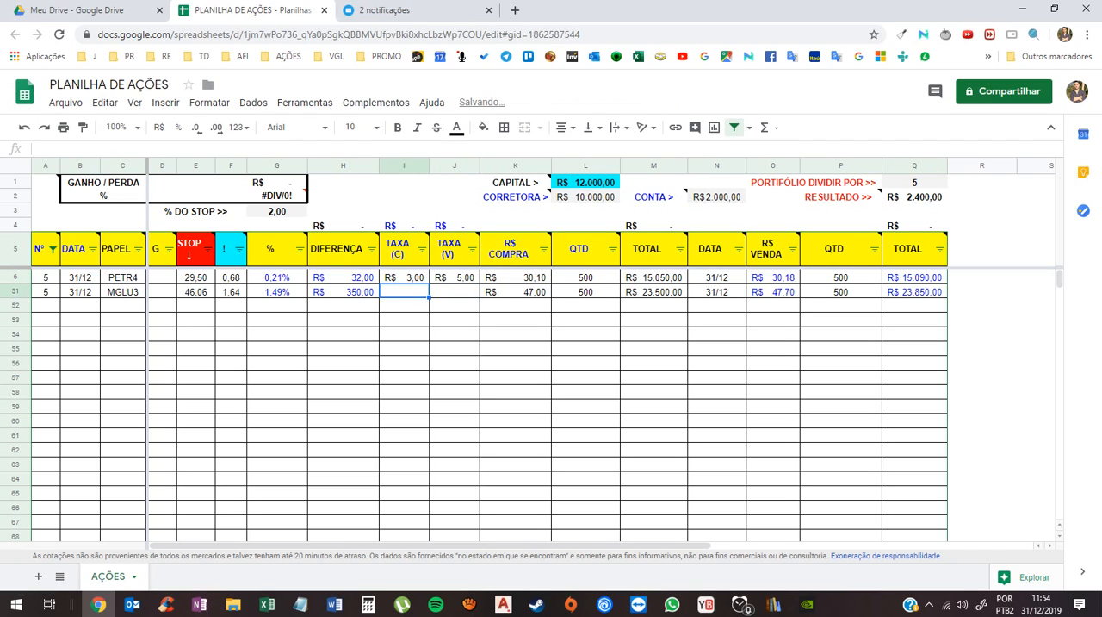
text(10)
key(Return)
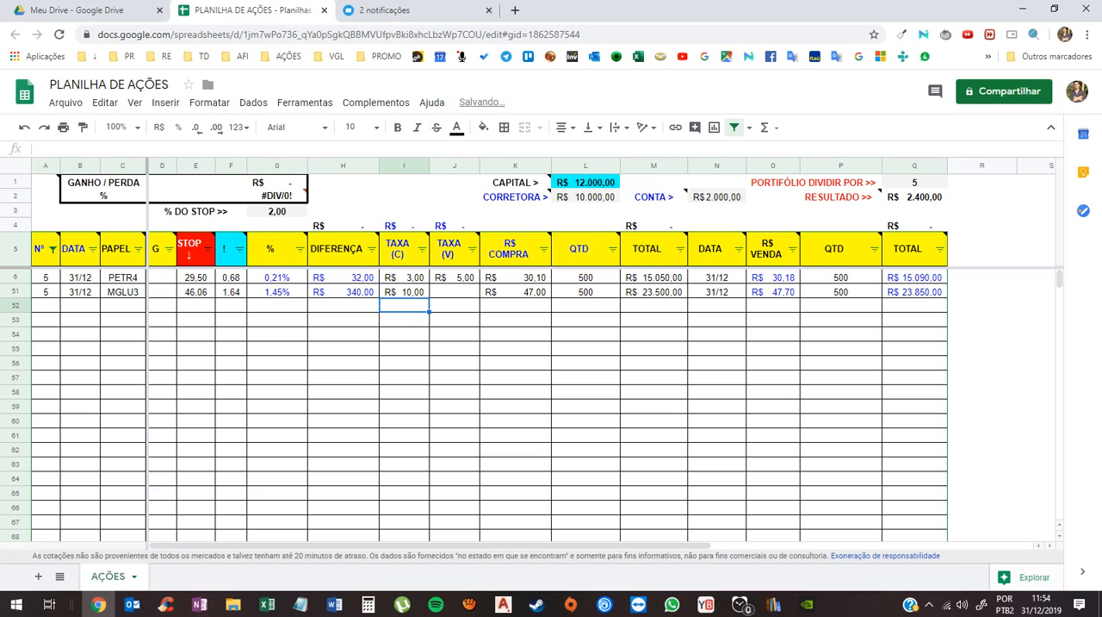
key(Up)
key(Right)
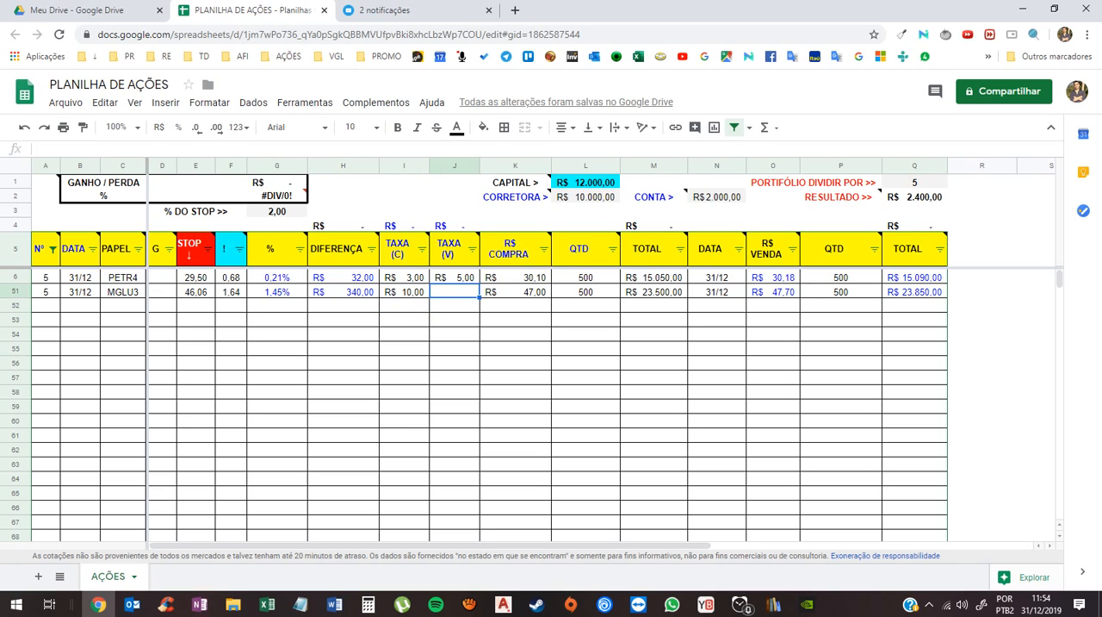
text(10)
key(Return)
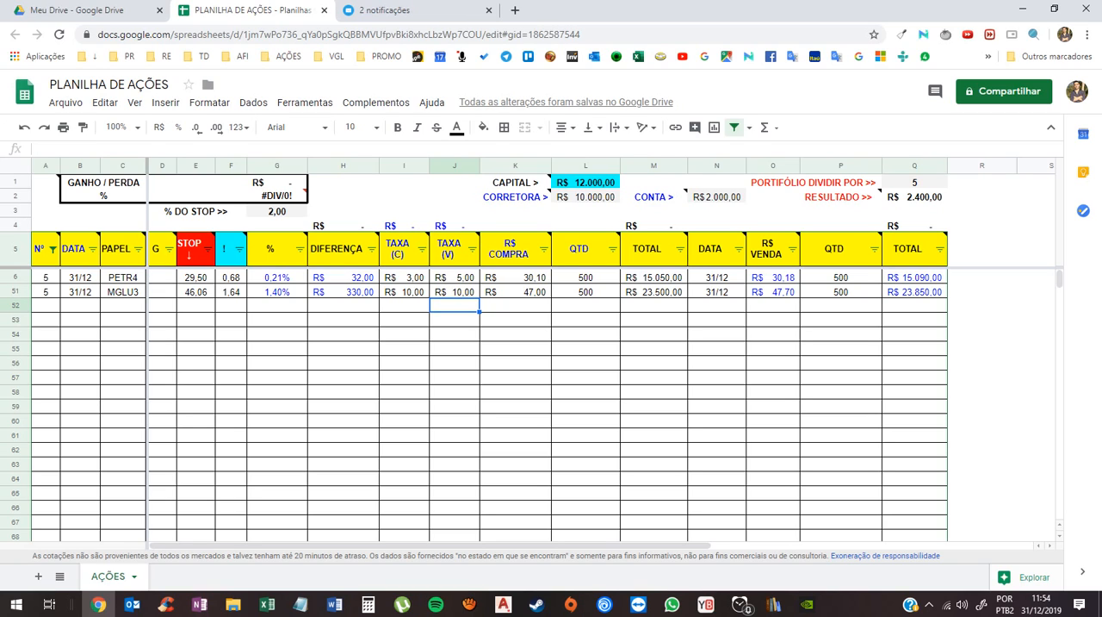
- Try clearing TAXA (C) and TAXA (V) in the MGLU3 row to check the effect on DIFERENÇA, and undo both deletions
click(404, 292)
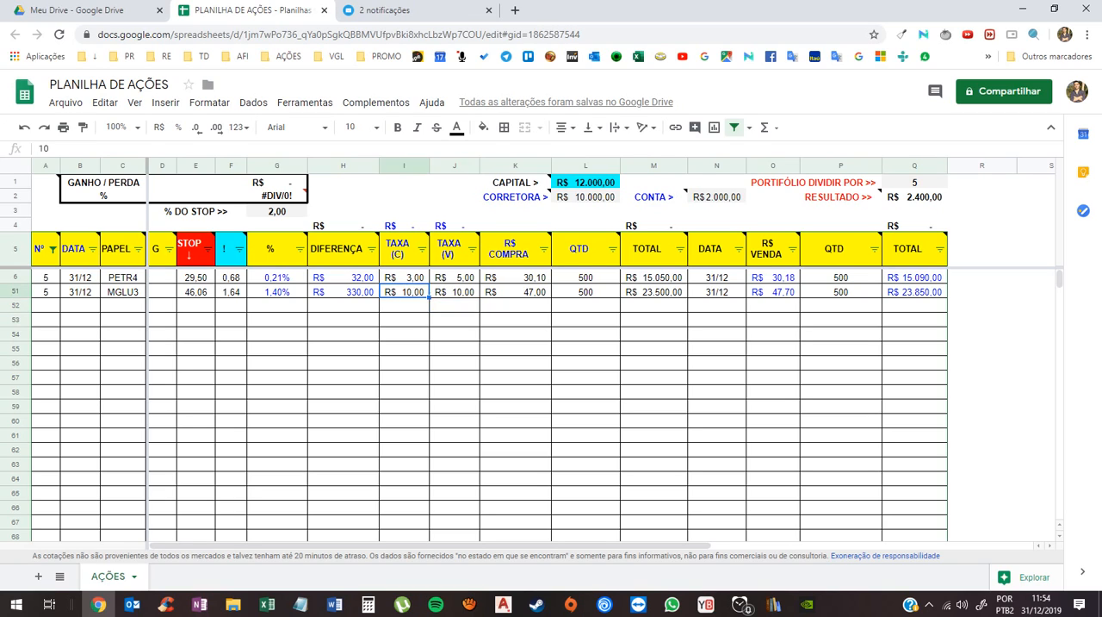
click(344, 292)
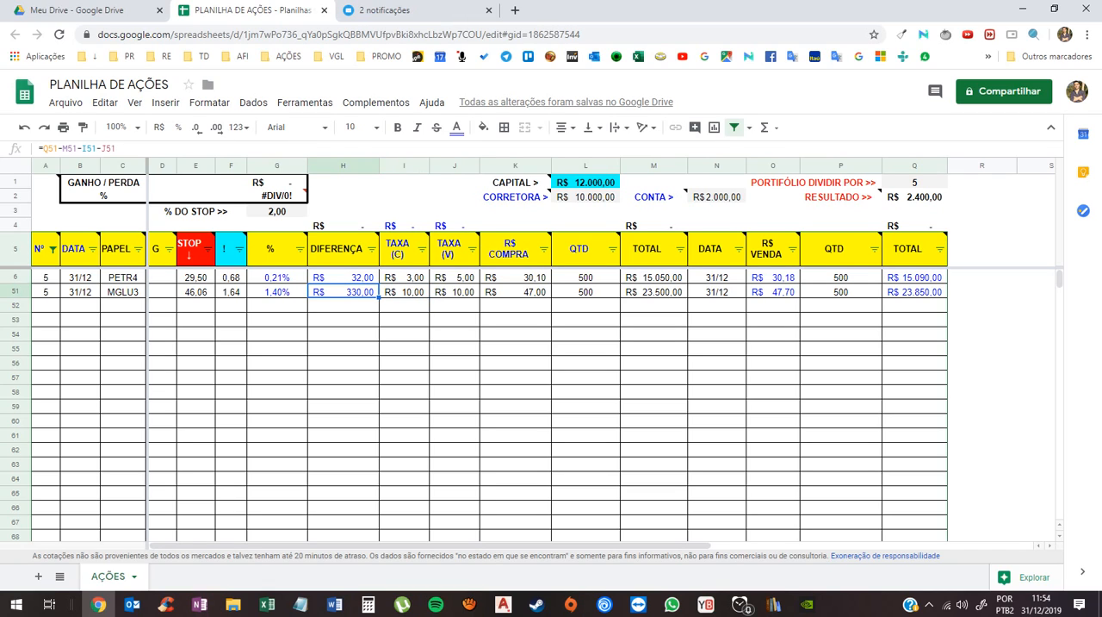
click(404, 292)
key(Delete)
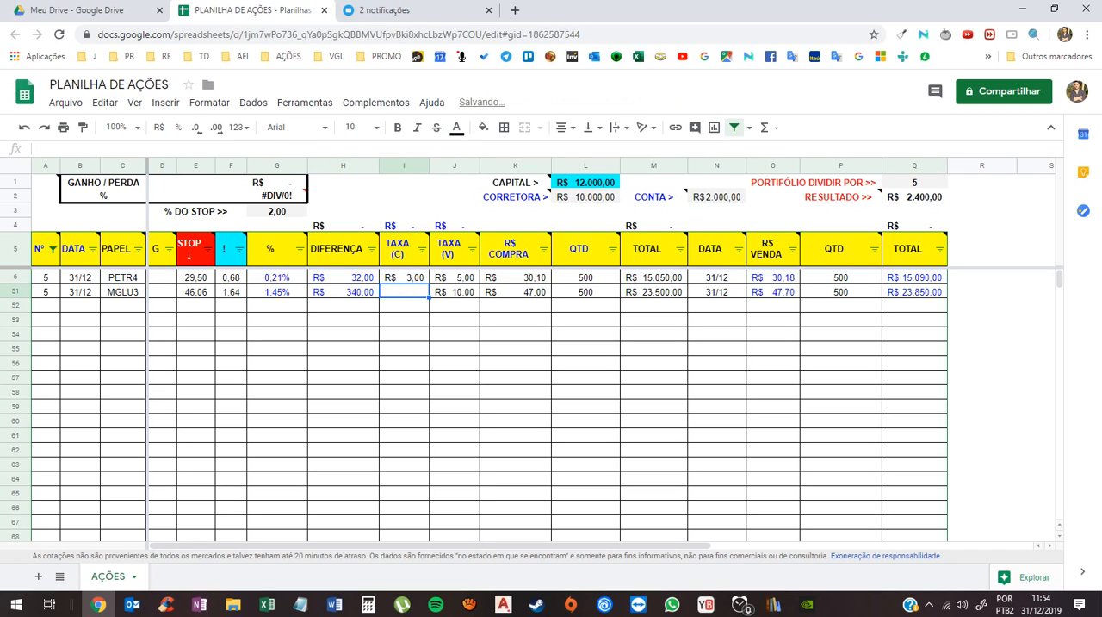
click(455, 292)
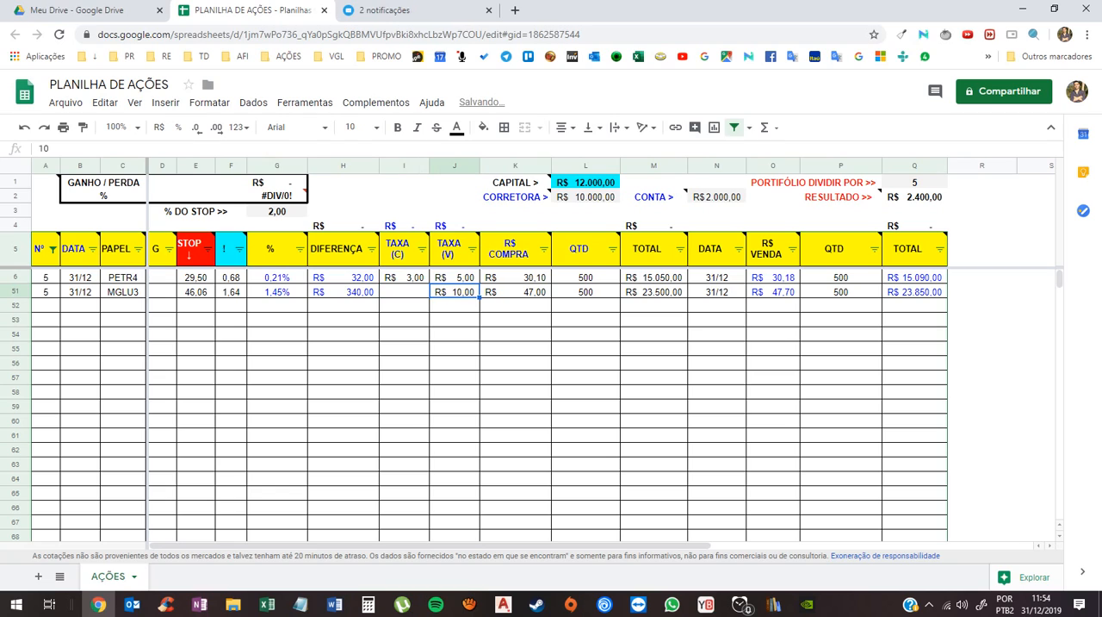
key(Delete)
click(344, 292)
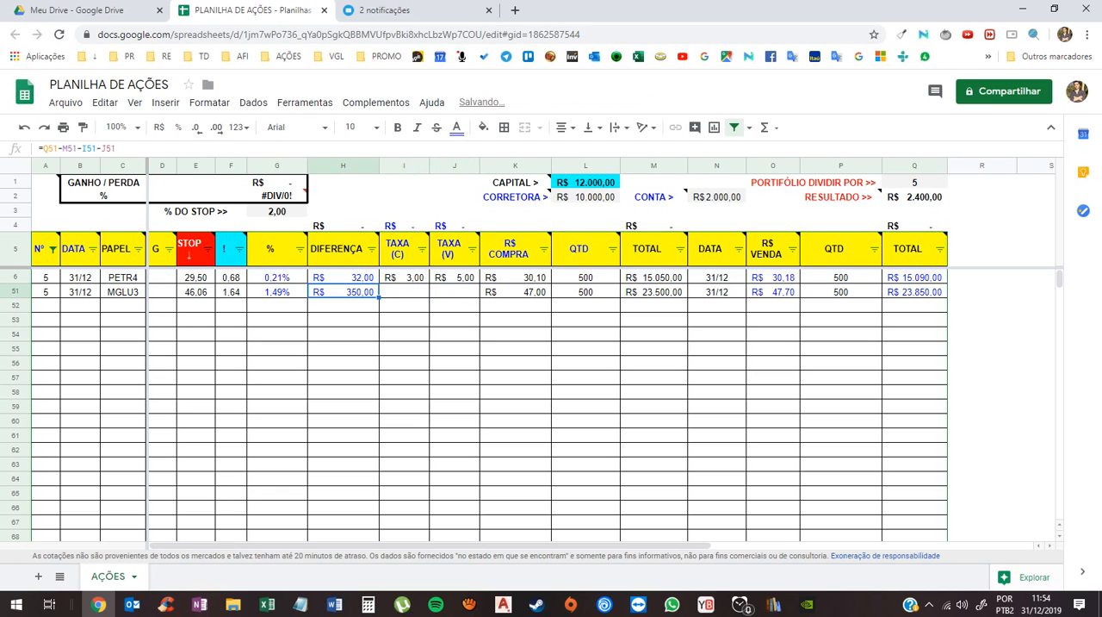
key(ctrl+z)
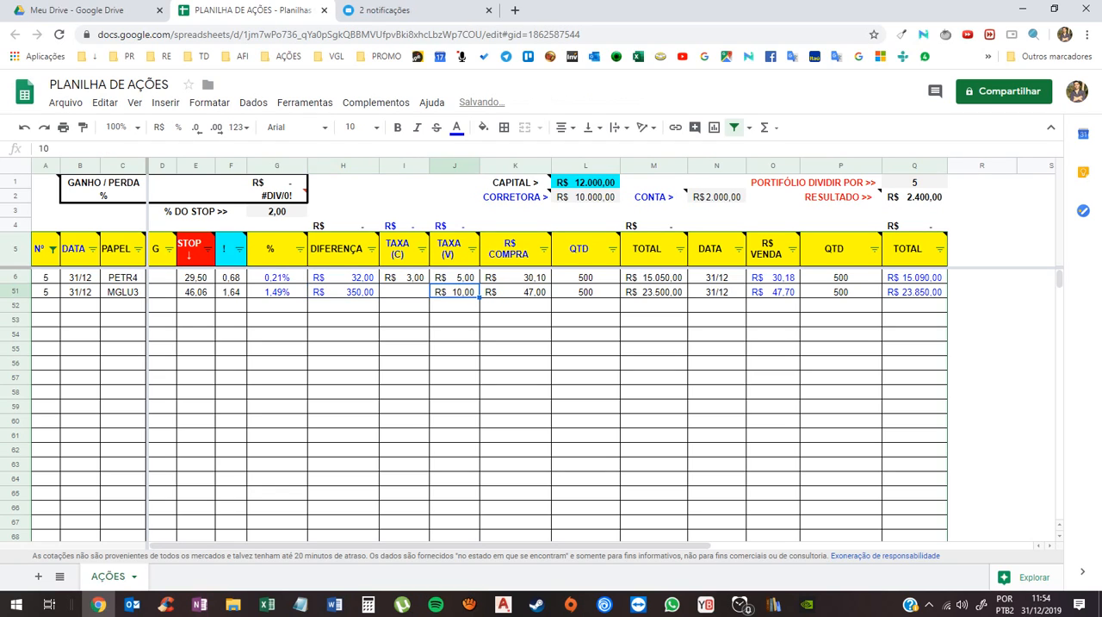
key(ctrl+z)
- Read the note on the TAXA (C) header and review the DIFERENÇA values of the PETR4 and MGLU3 rows
click(404, 319)
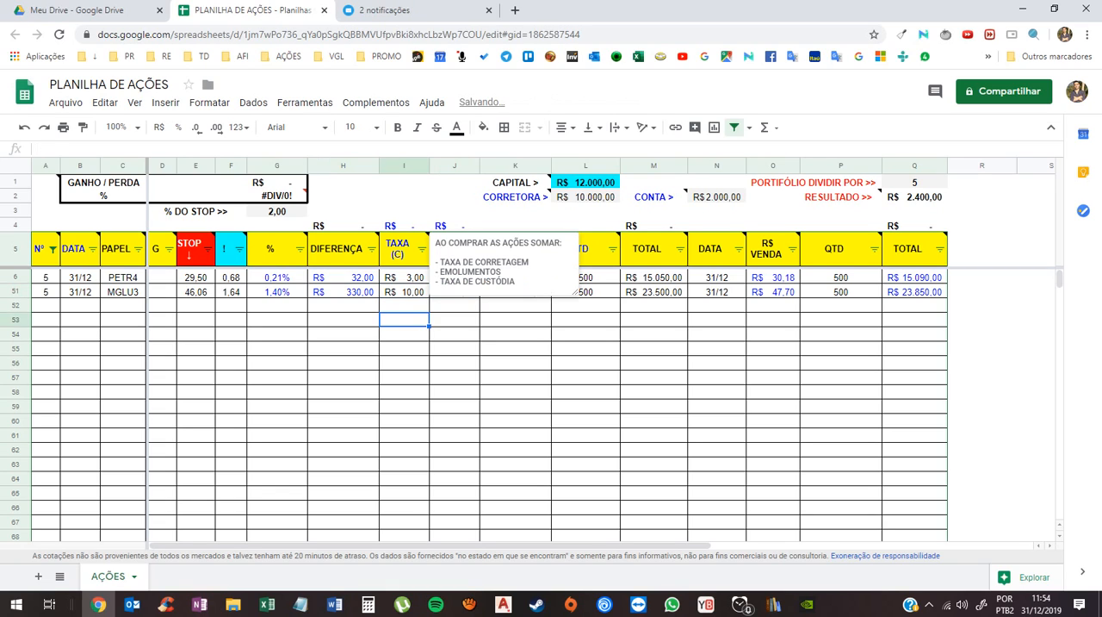
click(402, 248)
click(455, 319)
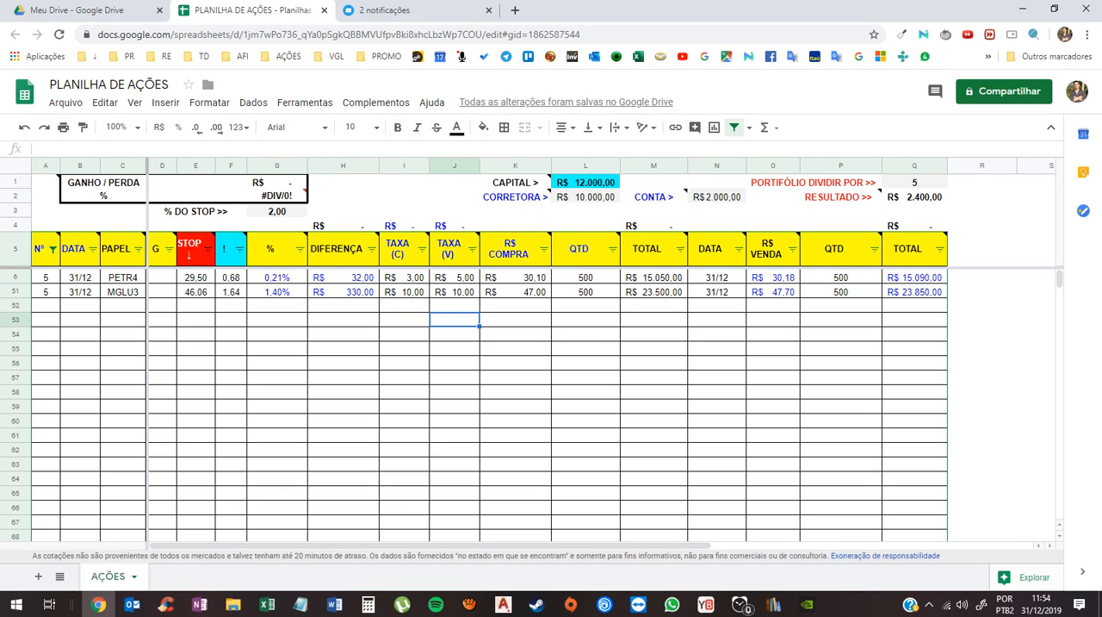
drag(343, 277, 344, 292)
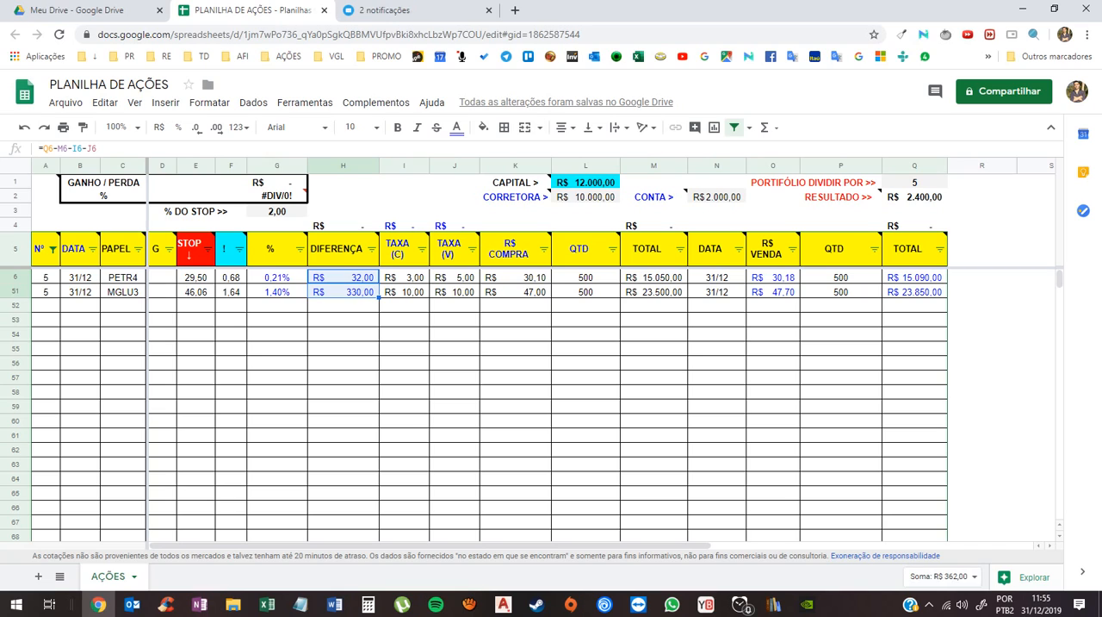
click(277, 362)
click(343, 334)
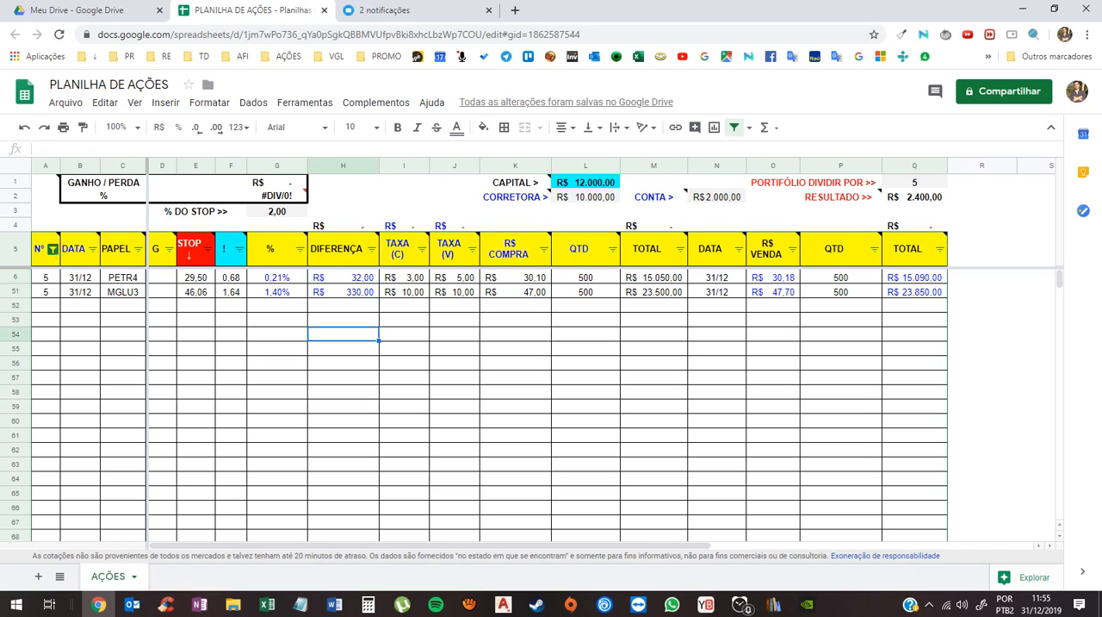
- Include the value 0 in the Nº column filter to show the unused stock rows again
click(53, 249)
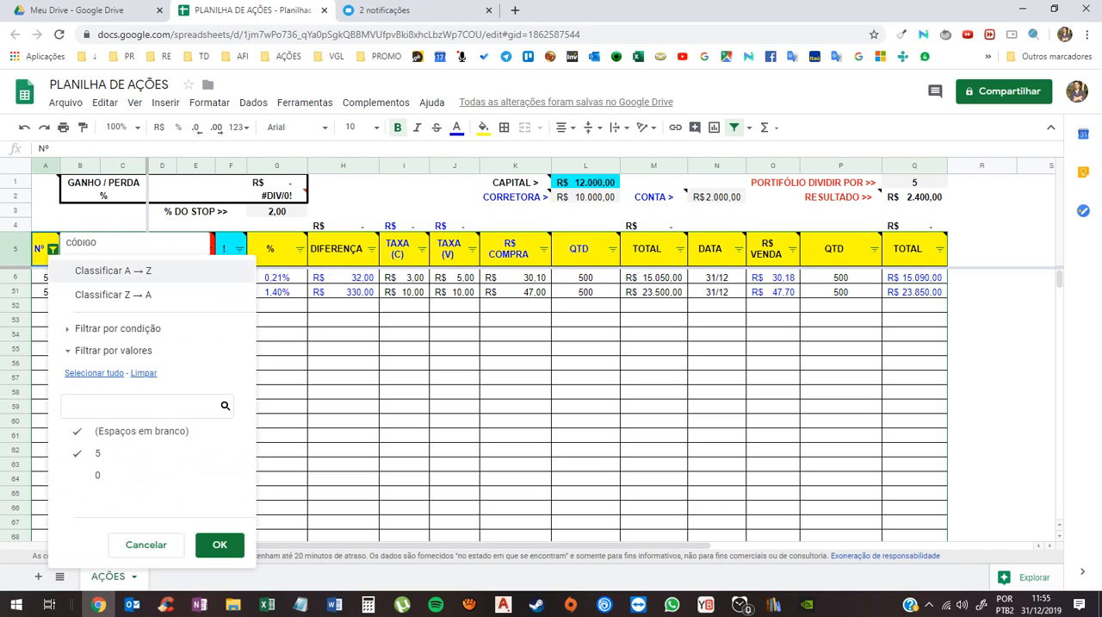
click(97, 474)
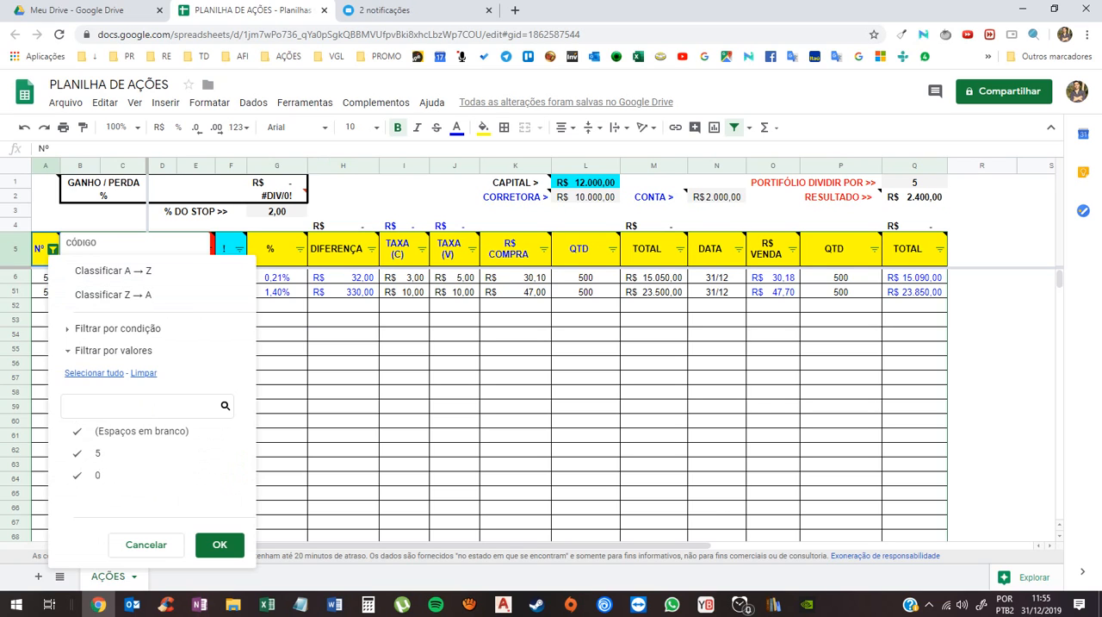
click(220, 544)
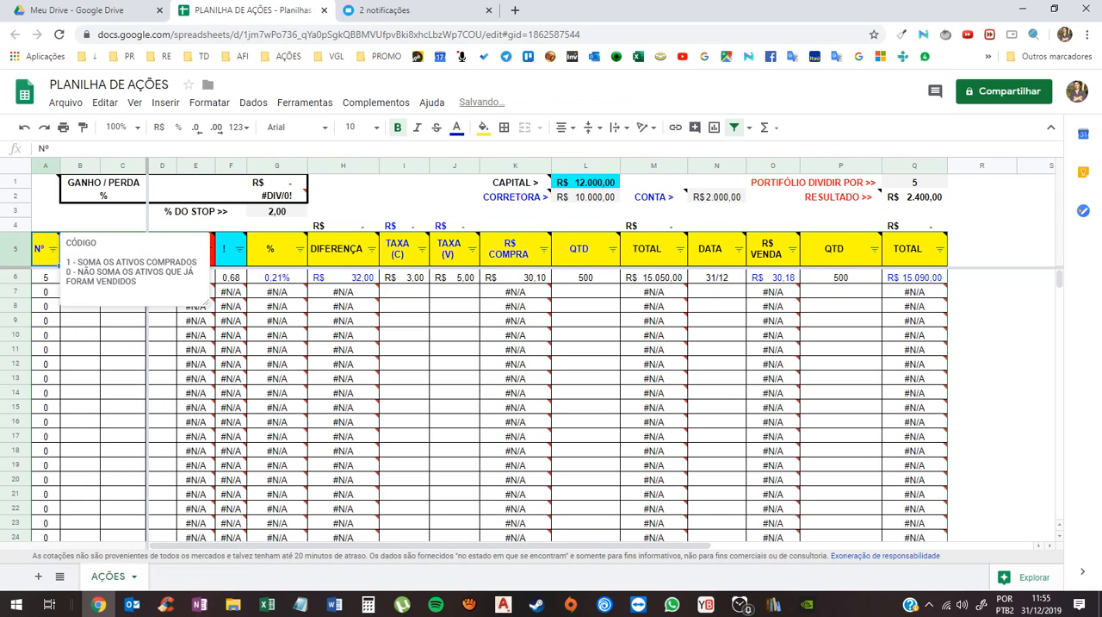
click(404, 334)
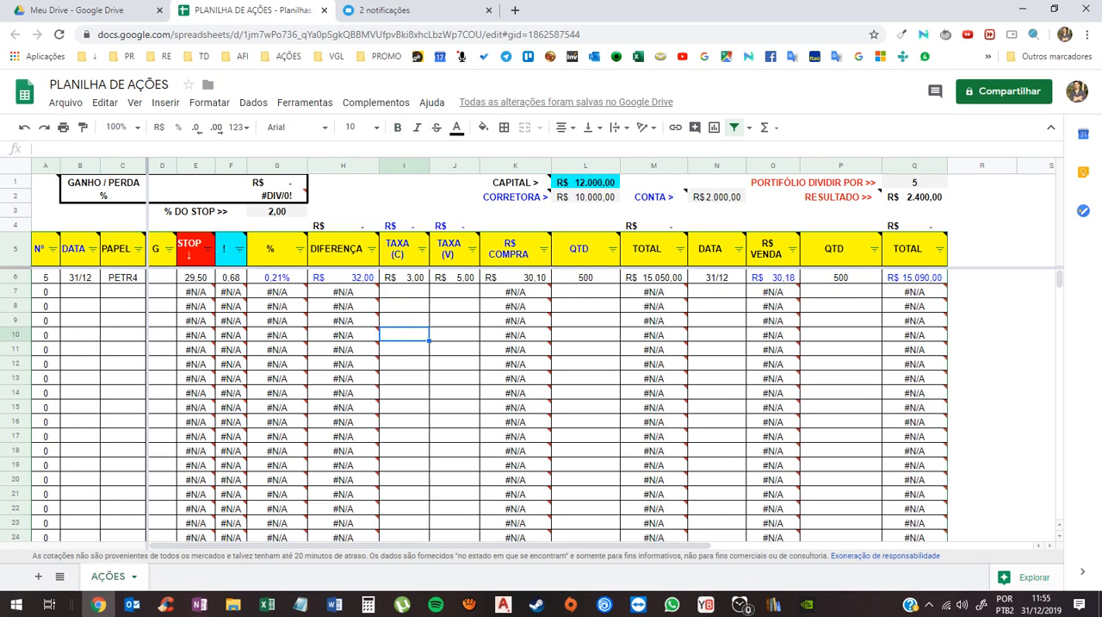
- Enter WEGE3 as the PAPEL in row 7 and check the row's R$ COMPRA formula
click(122, 292)
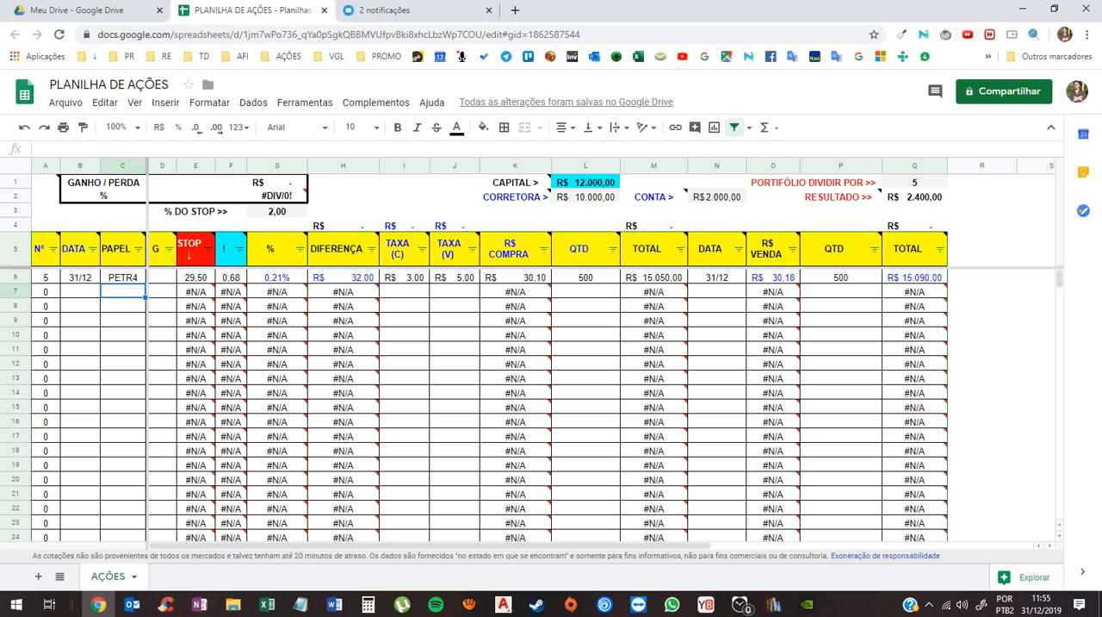
text(WEGE3)
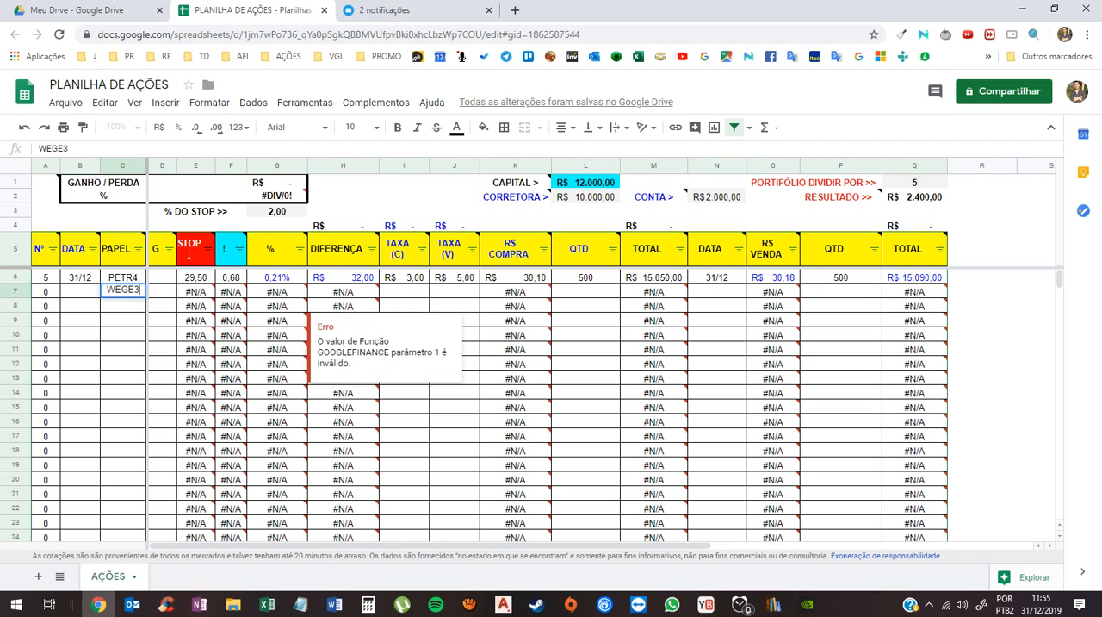
key(Return)
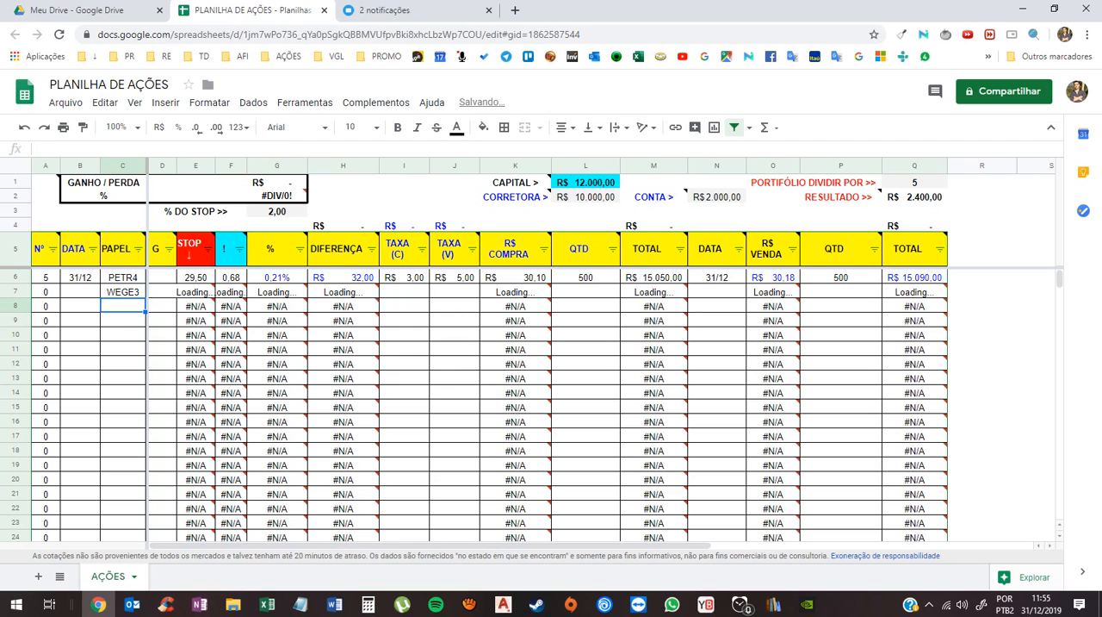
click(404, 292)
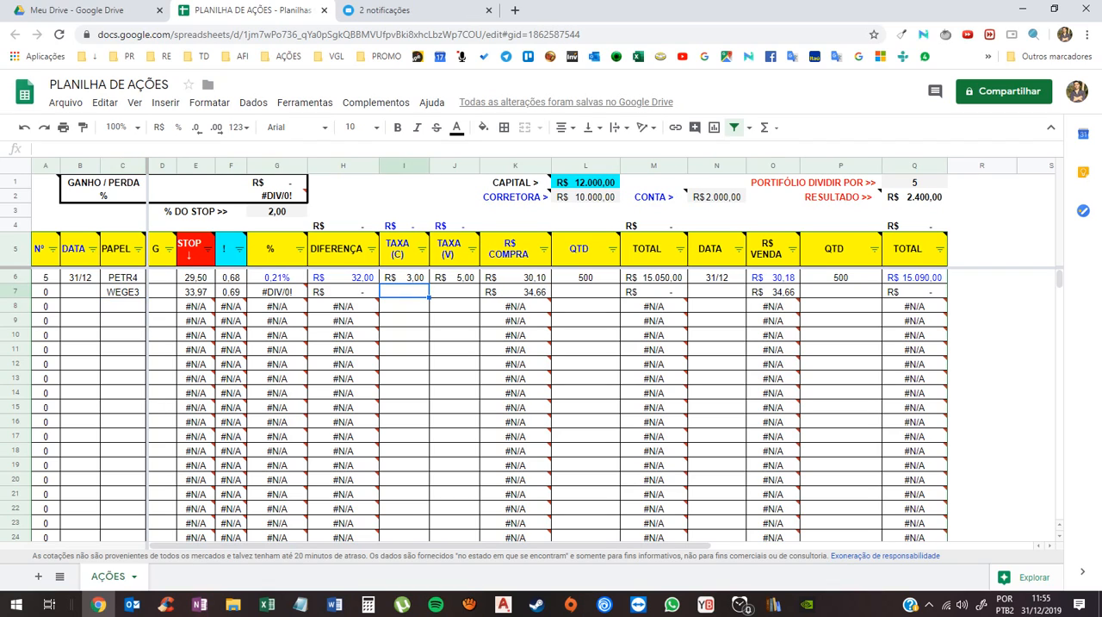
click(122, 292)
click(515, 292)
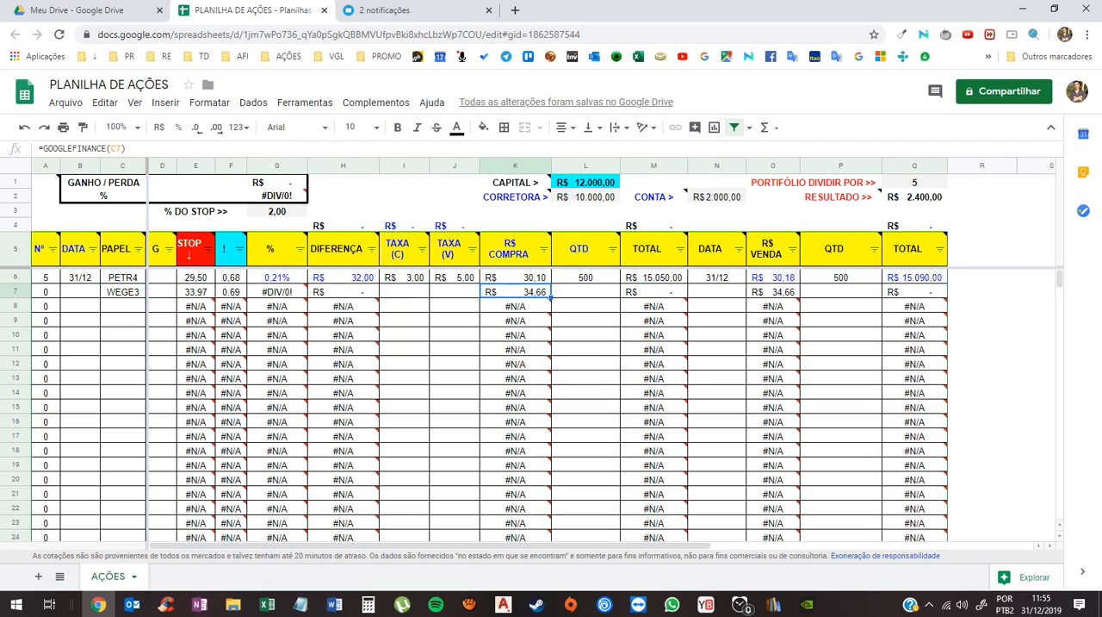
- Set the Nº of the WEGE3 row to 1
click(46, 292)
text(1)
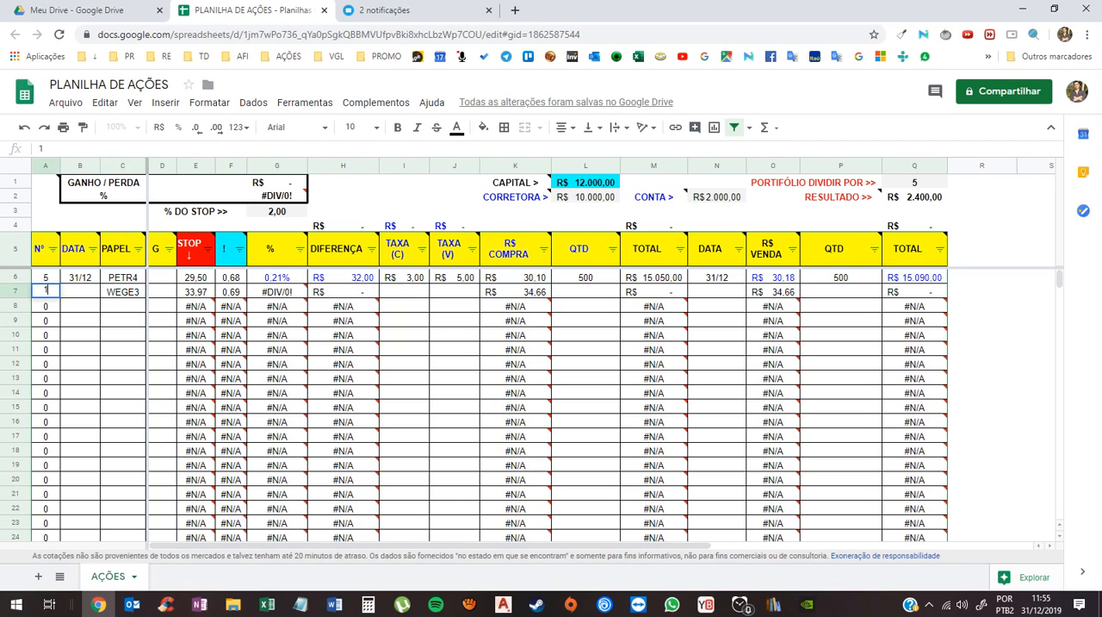
click(80, 320)
click(80, 292)
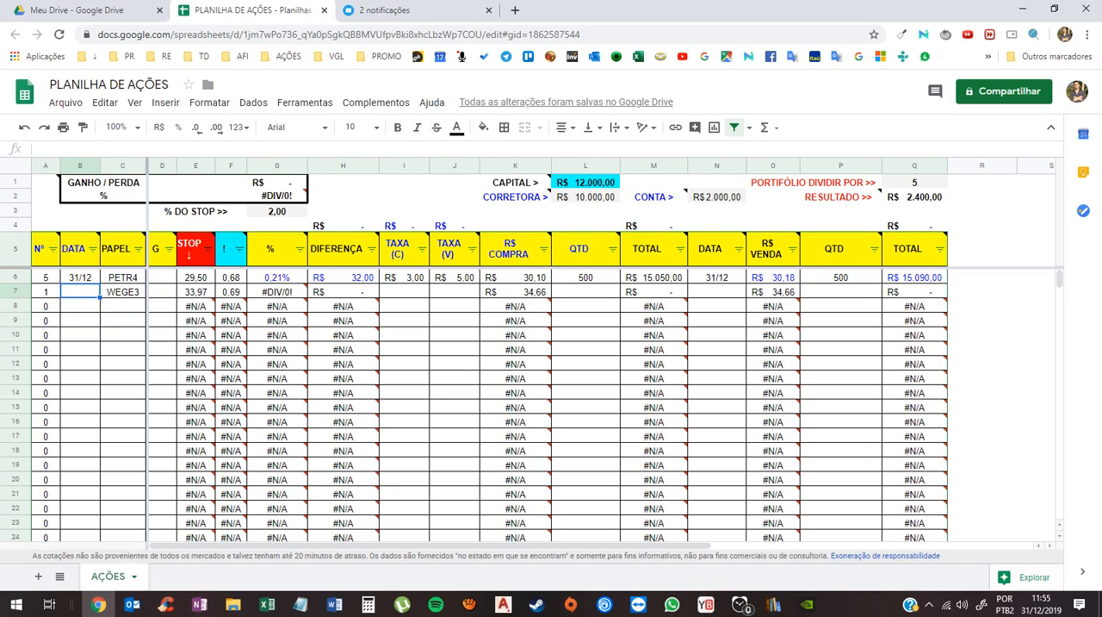
click(123, 292)
click(80, 292)
- Review the CORRETORA, CONTA, PORTIFÓLIO DIVIDIR POR and % DO STOP input cells, plus the WEGE3 row's PAPEL and R$ COMPRA cells
click(455, 306)
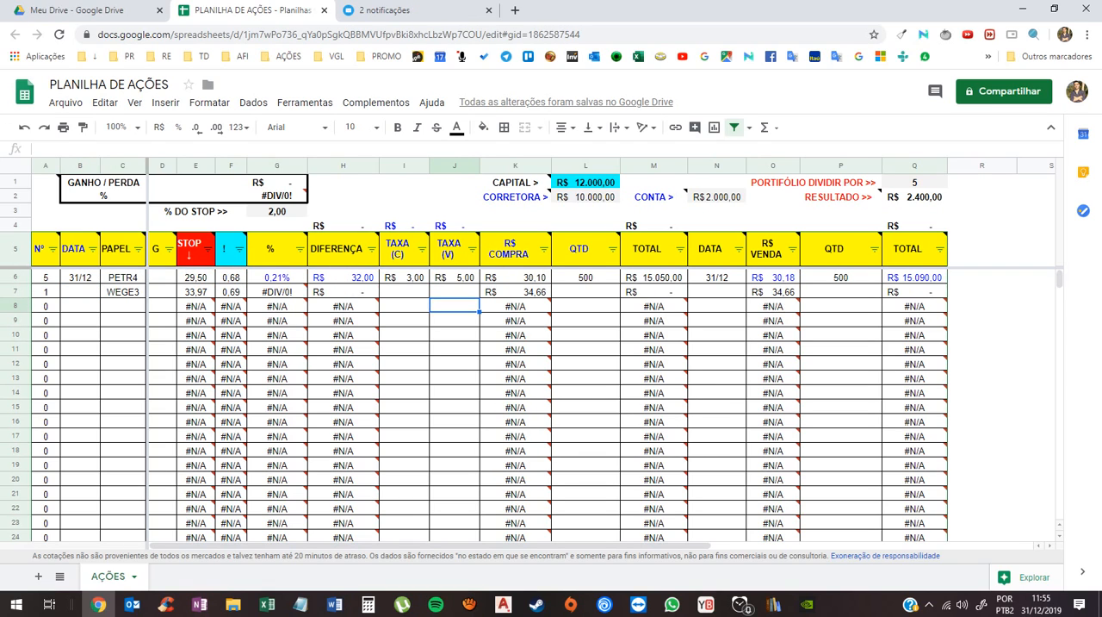
click(585, 197)
click(717, 197)
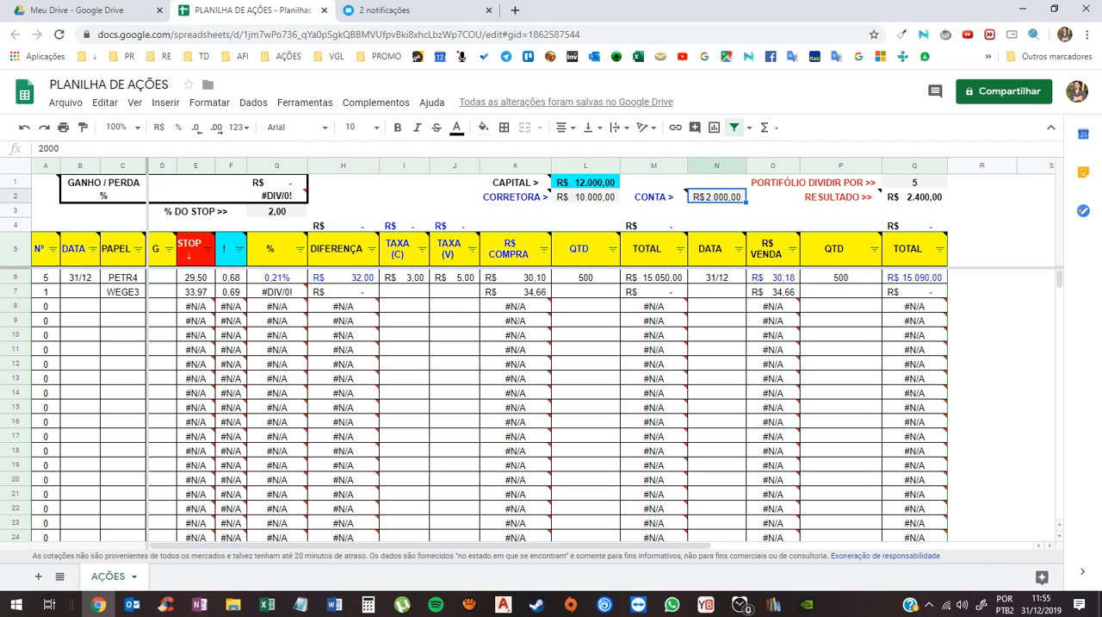
click(914, 183)
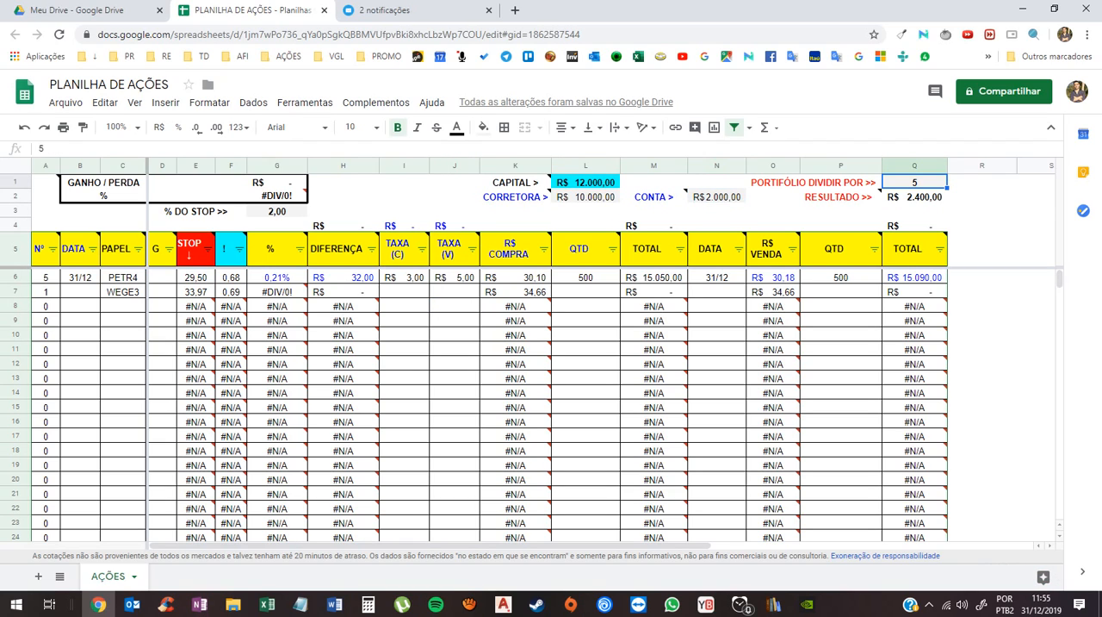
click(278, 212)
click(586, 197)
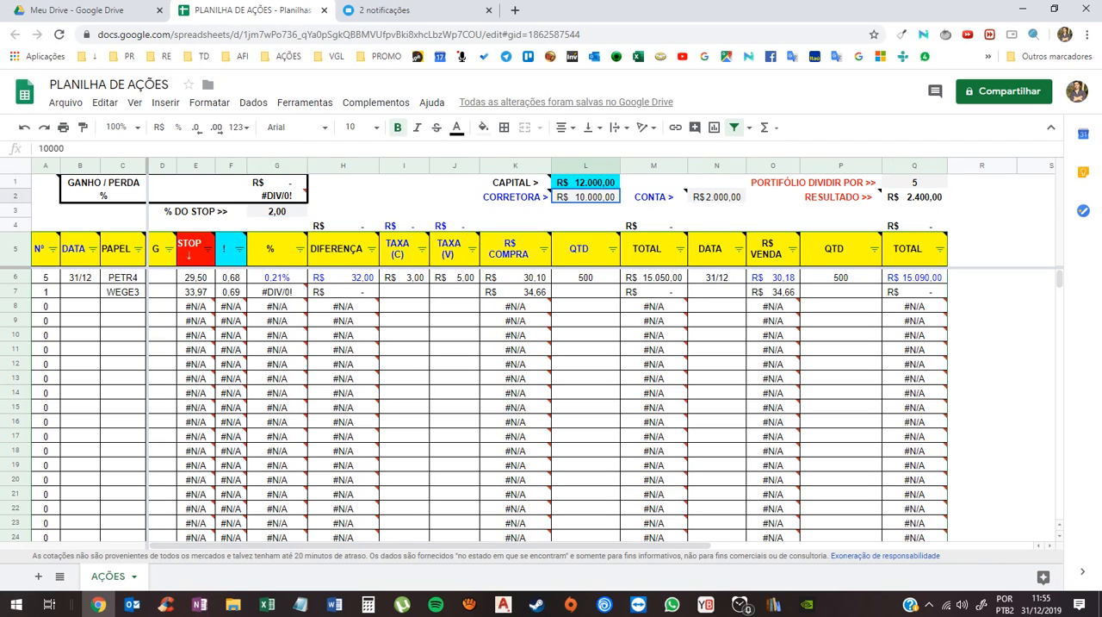
click(716, 197)
click(915, 183)
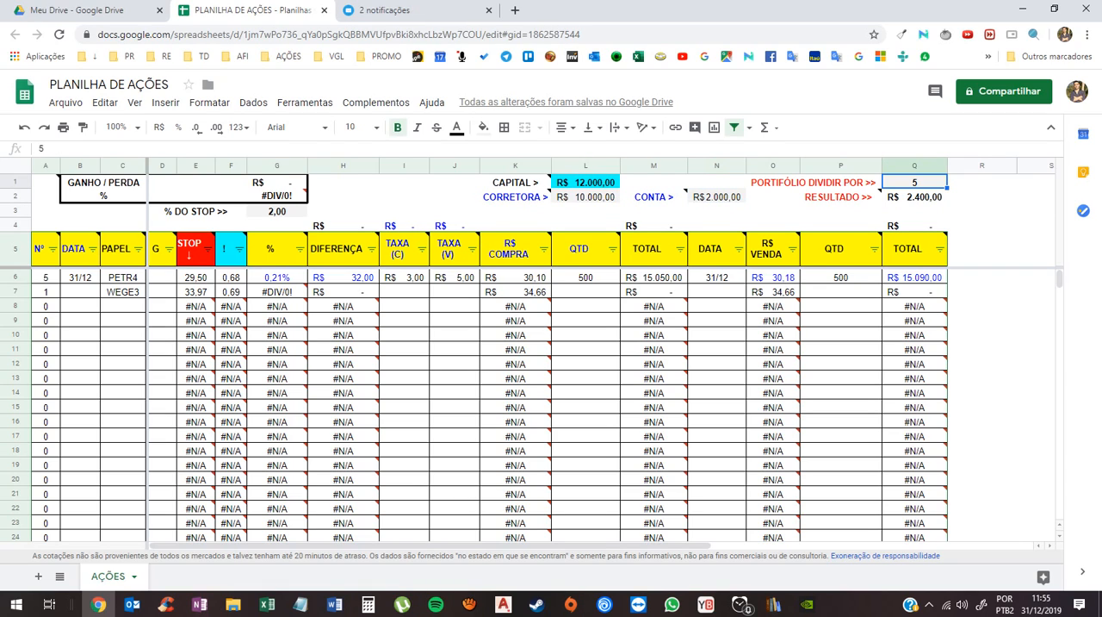
click(122, 292)
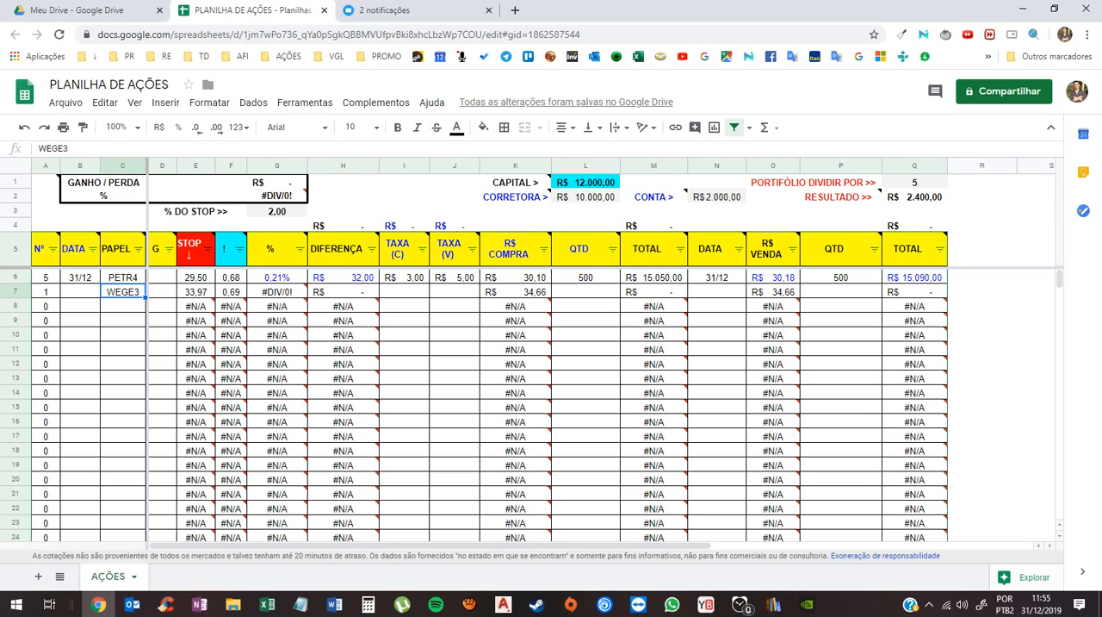
click(515, 292)
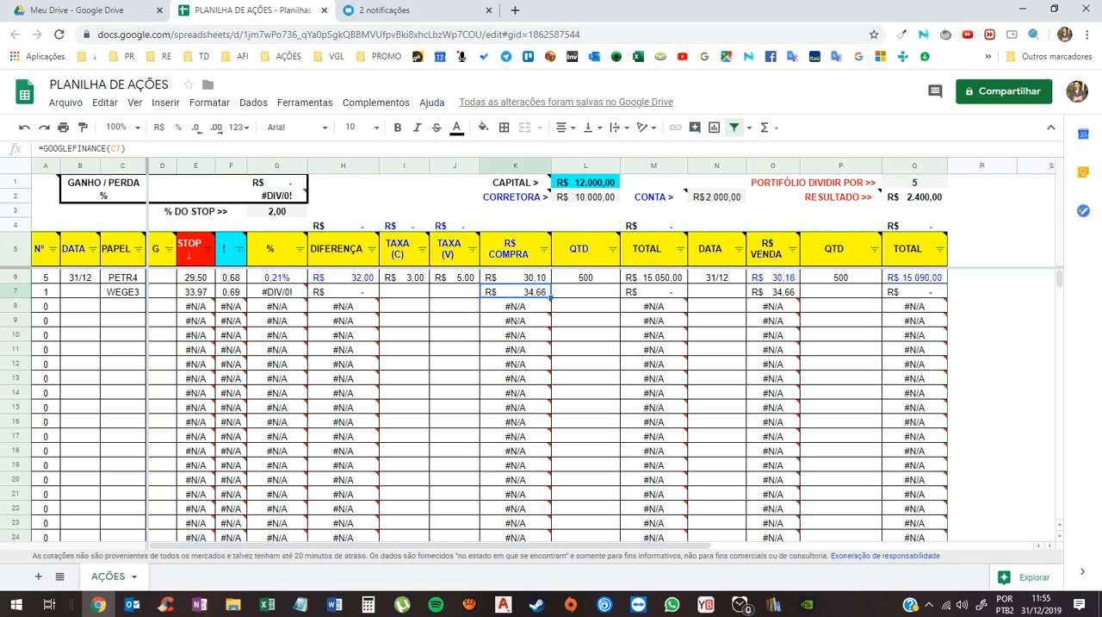
- Exclude the value 0 from the Nº column filter to hide the unused stock rows
click(716, 292)
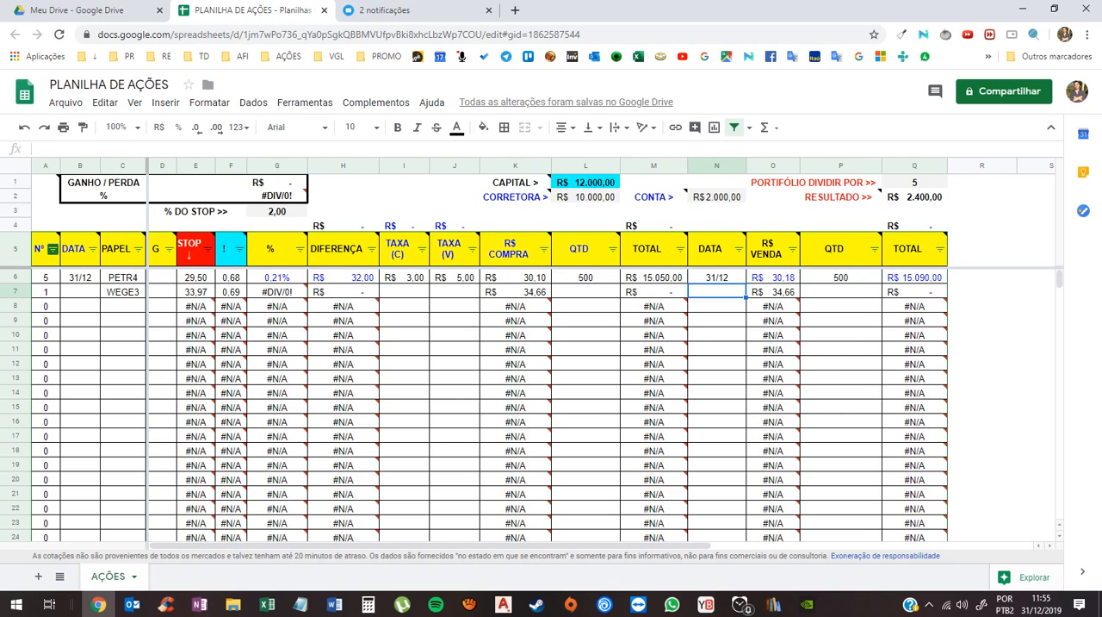
click(52, 249)
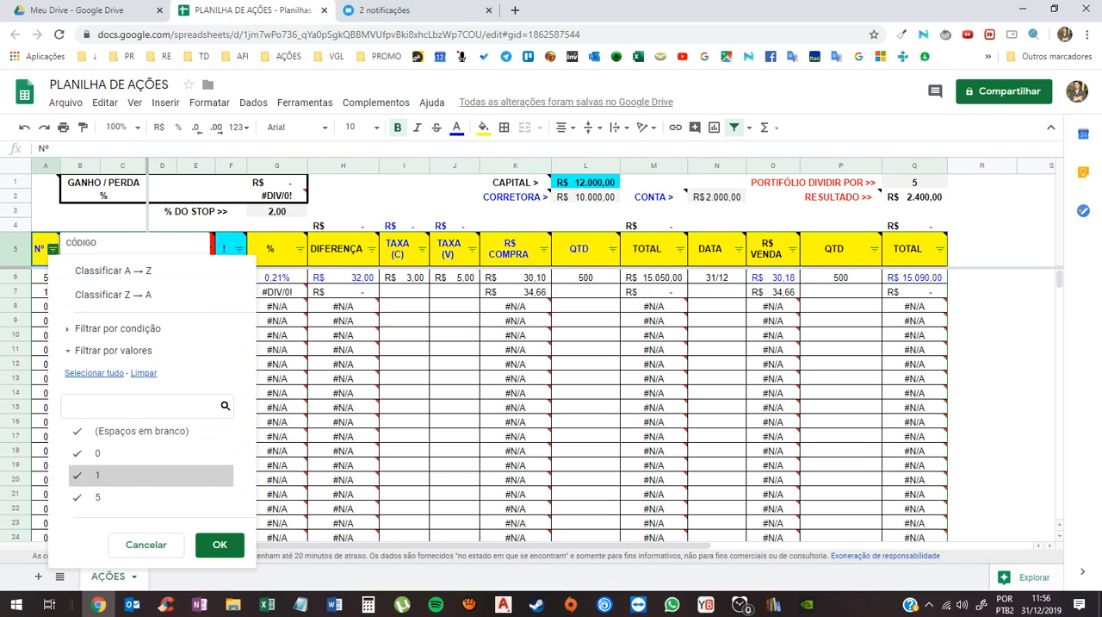
click(219, 544)
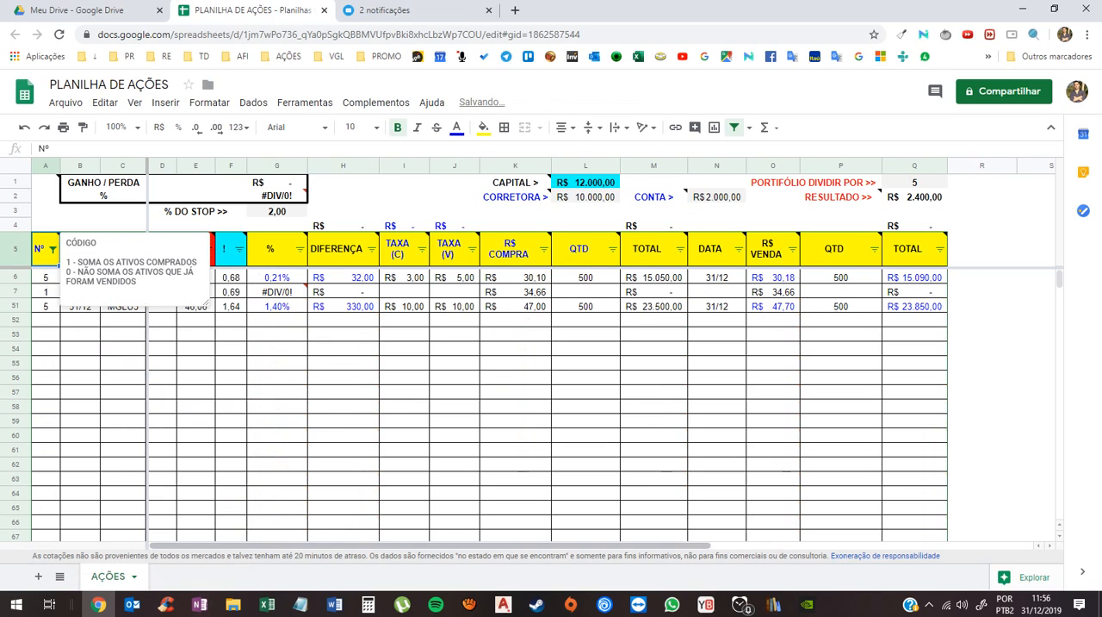
click(343, 406)
scroll(551, 396, down, 5)
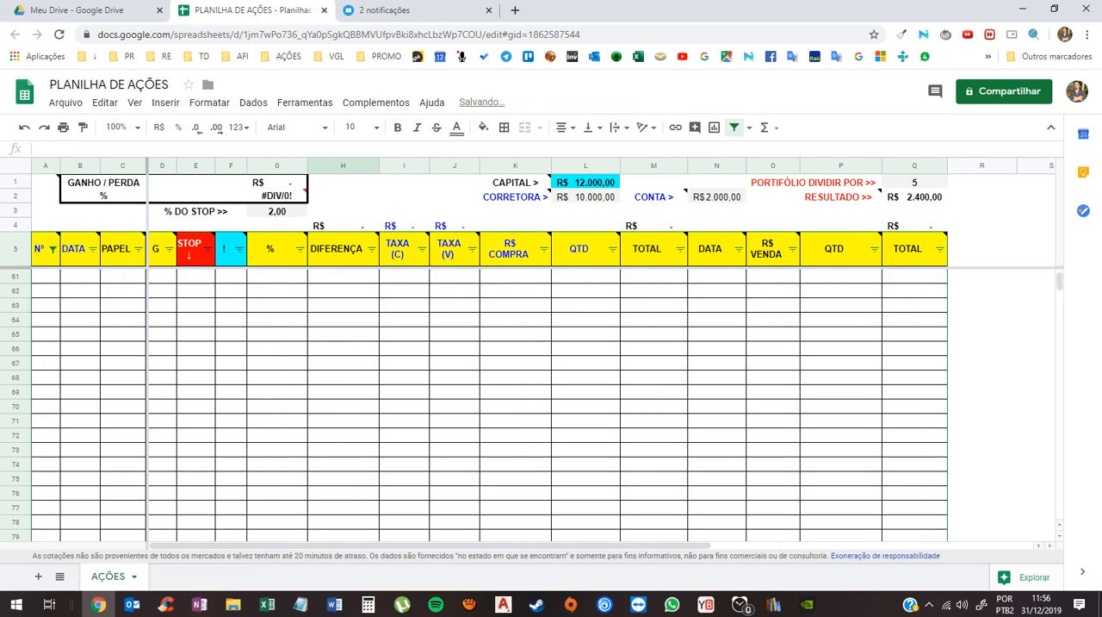
scroll(551, 396, up, 3)
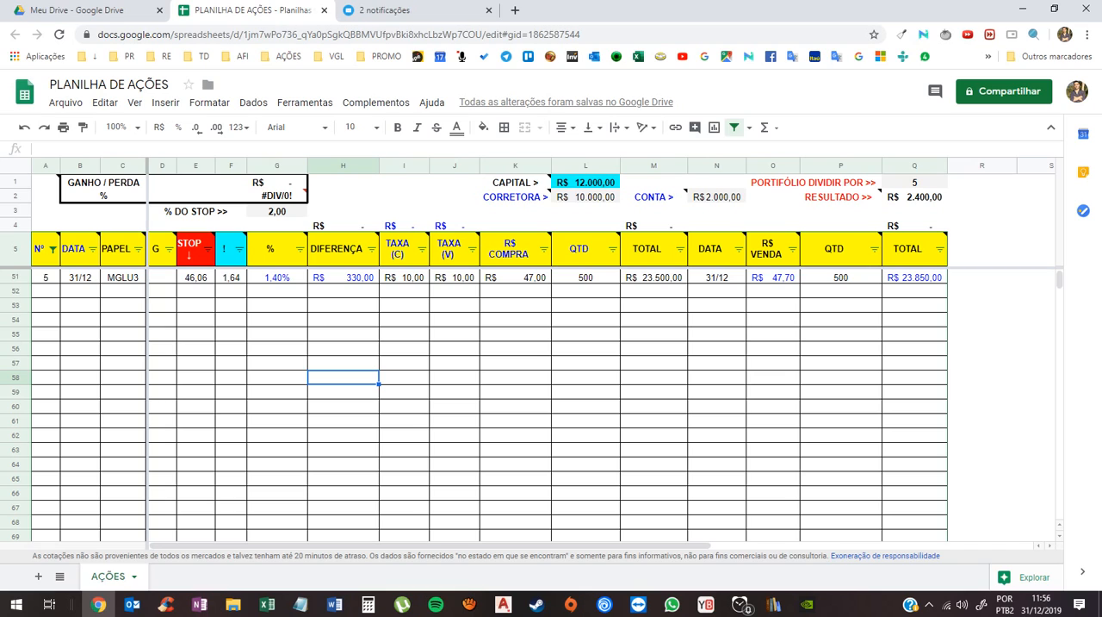
click(454, 291)
scroll(454, 291, up, 1)
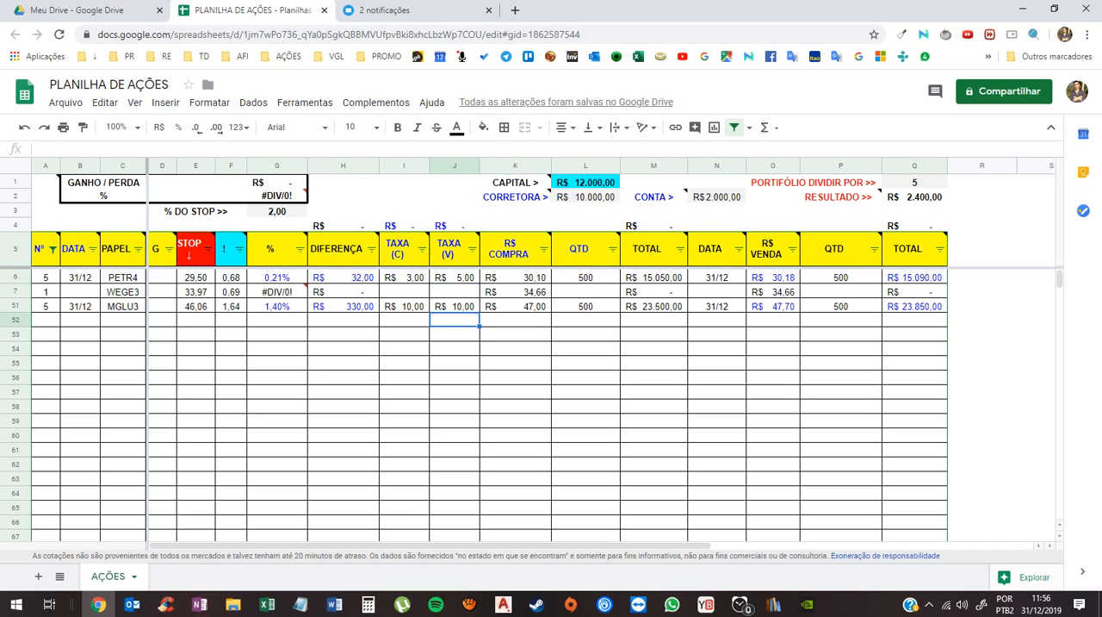
key(Right)
key(Left)
key(Right)
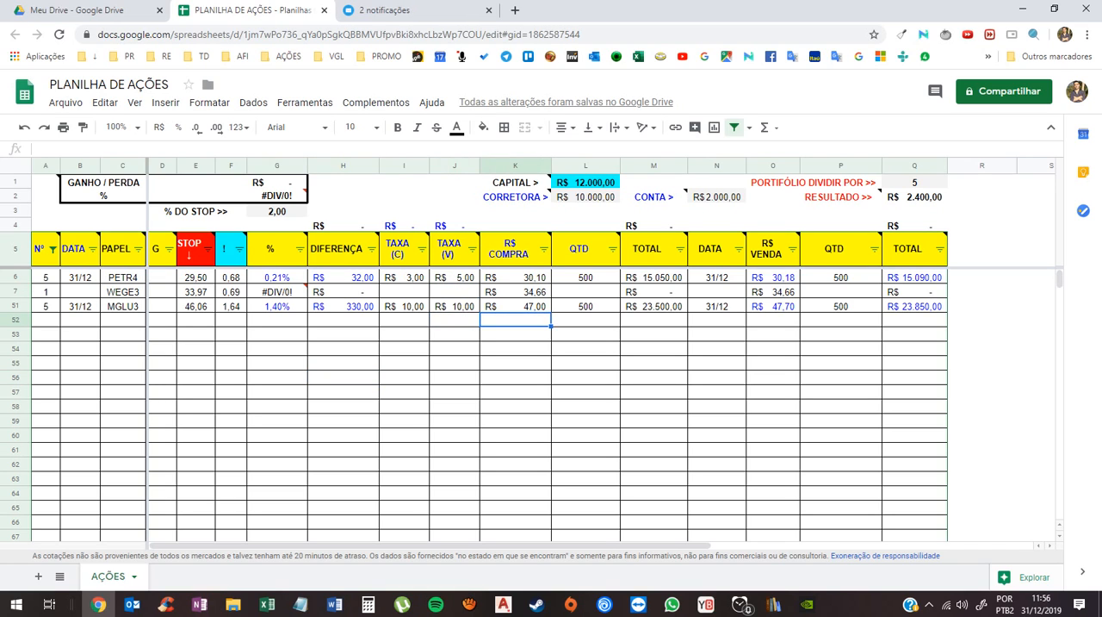
key(Right)
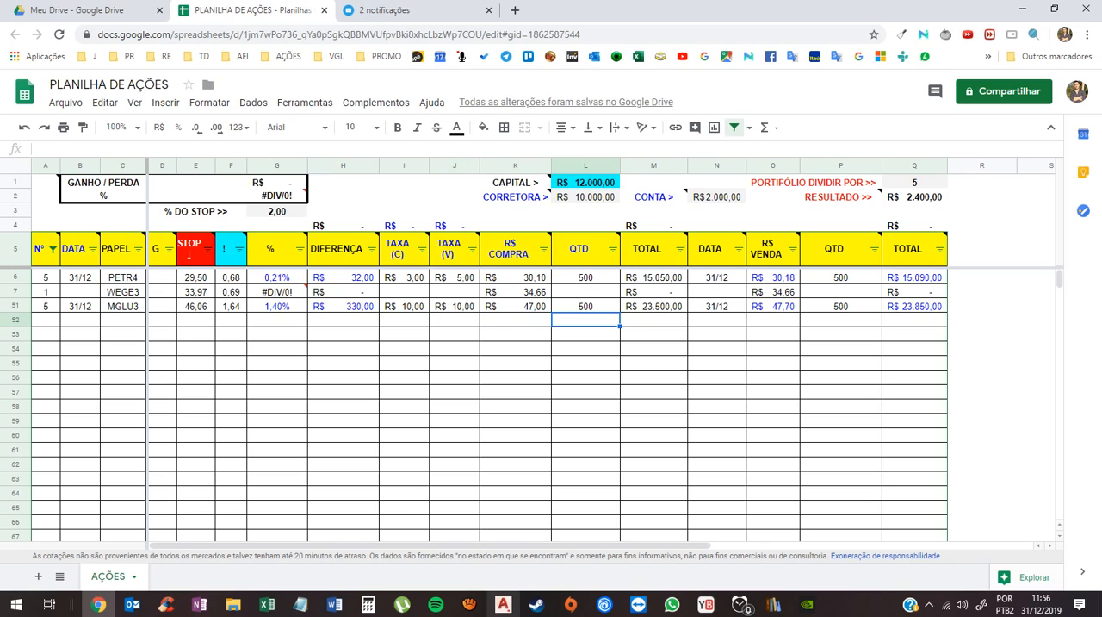
click(469, 605)
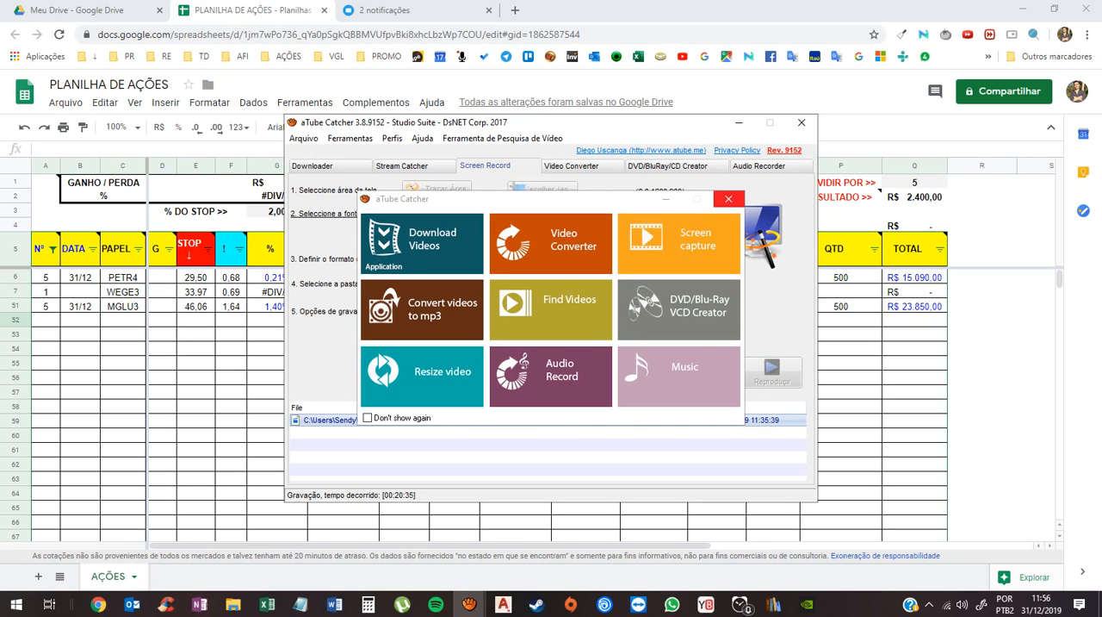